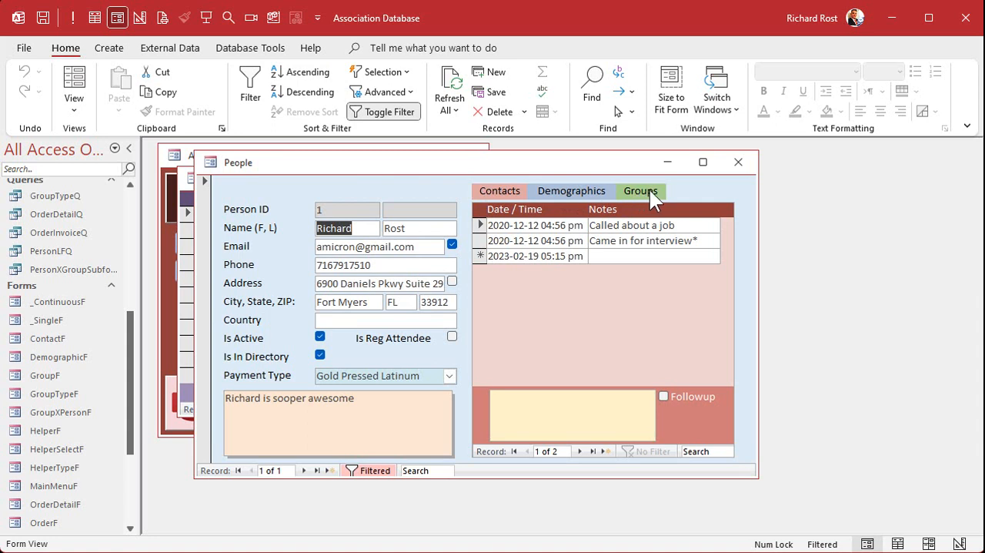
Step: Show the person's groups and view them by the Company and Interests group types
{"action": "left_click", "coordinate": [650, 189]}
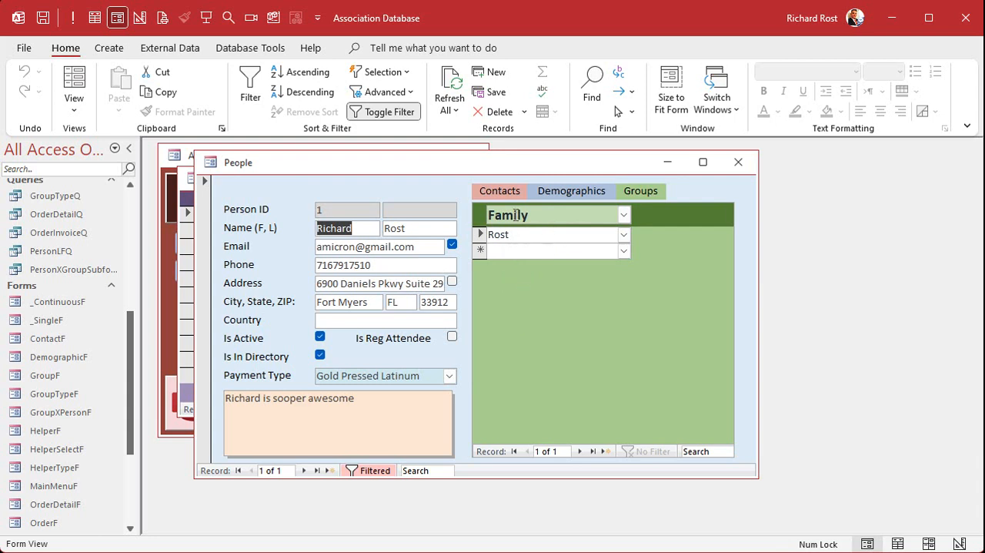
{"action": "left_click", "coordinate": [624, 214]}
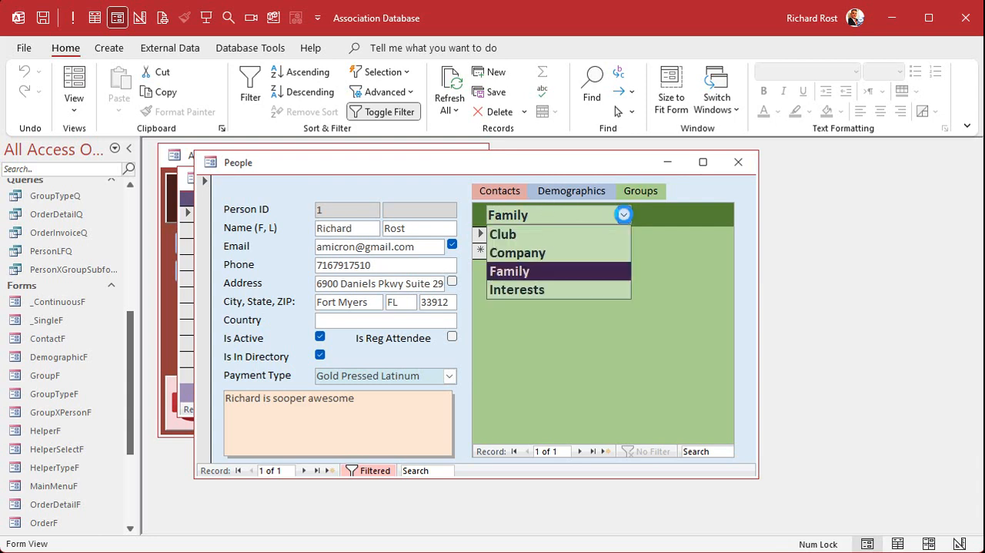
{"action": "left_click", "coordinate": [564, 254]}
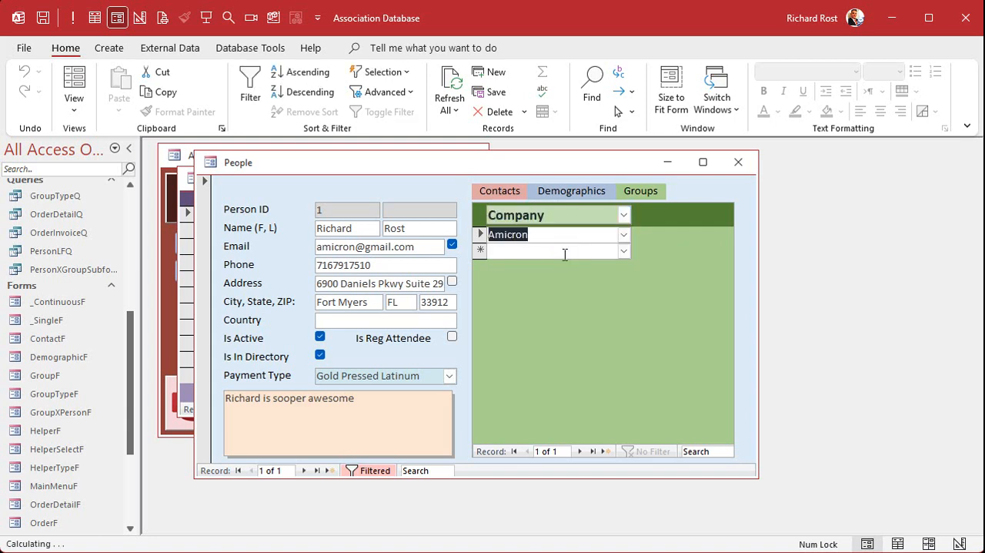
{"action": "left_click", "coordinate": [625, 215]}
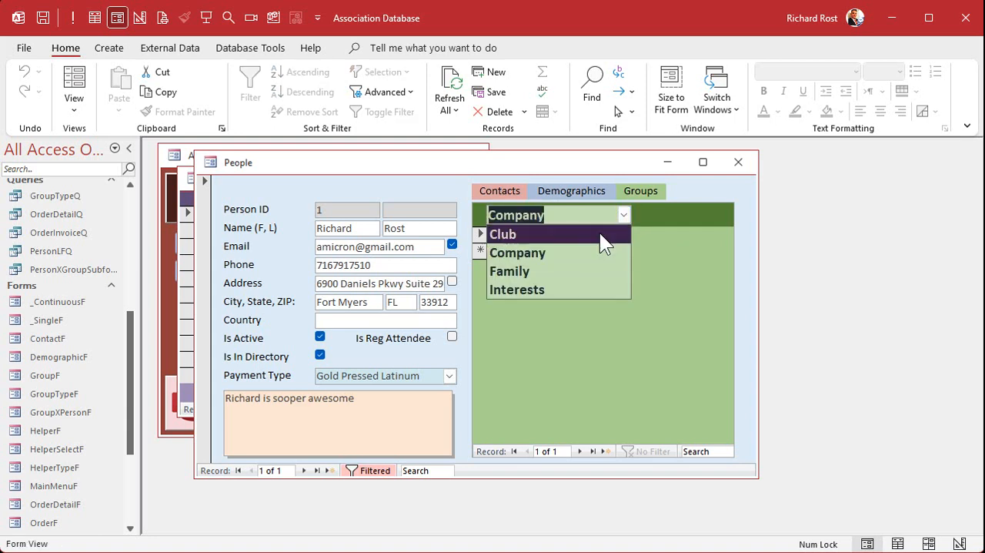
{"action": "left_click", "coordinate": [573, 291]}
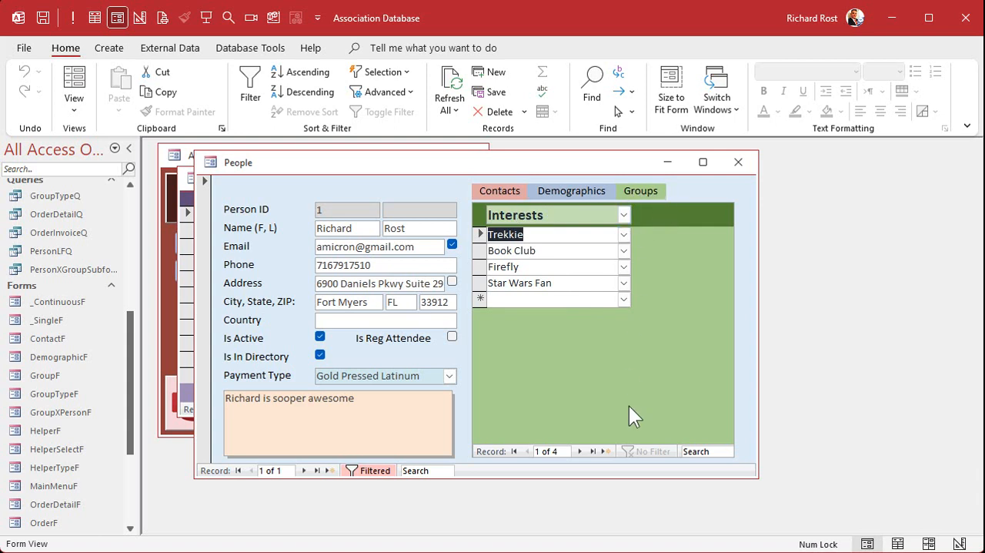
Step: Check the available group types and the groups offered for a new Interests entry
{"action": "left_click", "coordinate": [626, 215]}
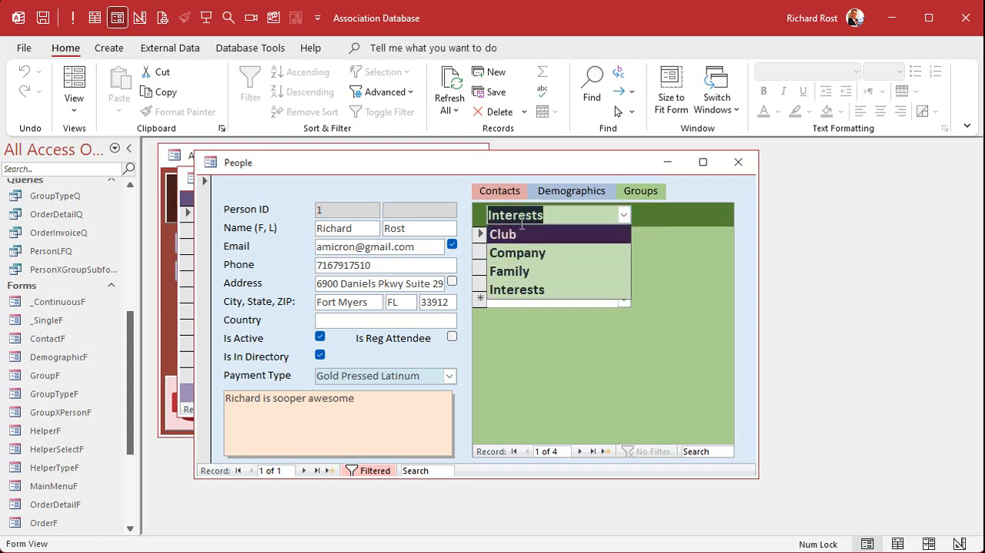
{"action": "left_click", "coordinate": [658, 265]}
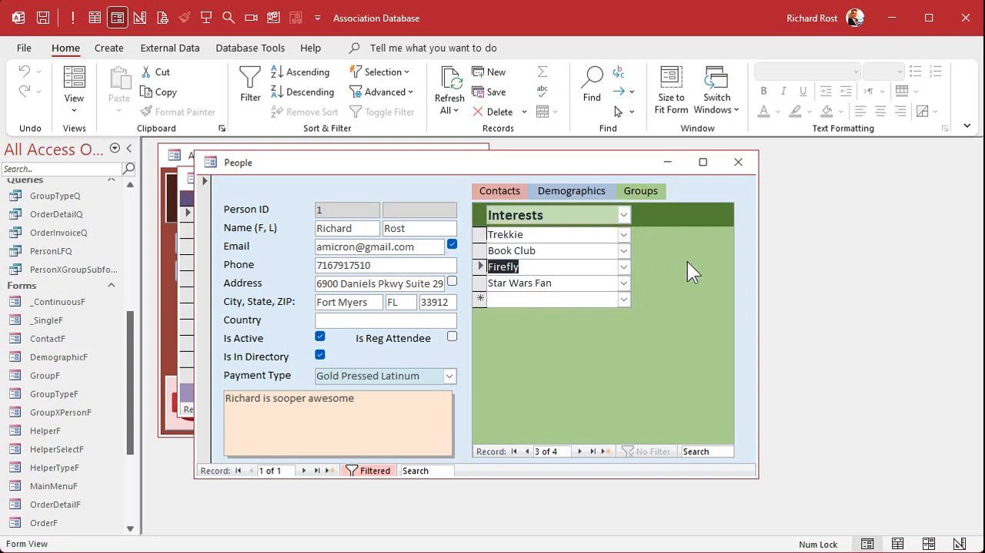
{"action": "left_click", "coordinate": [624, 299]}
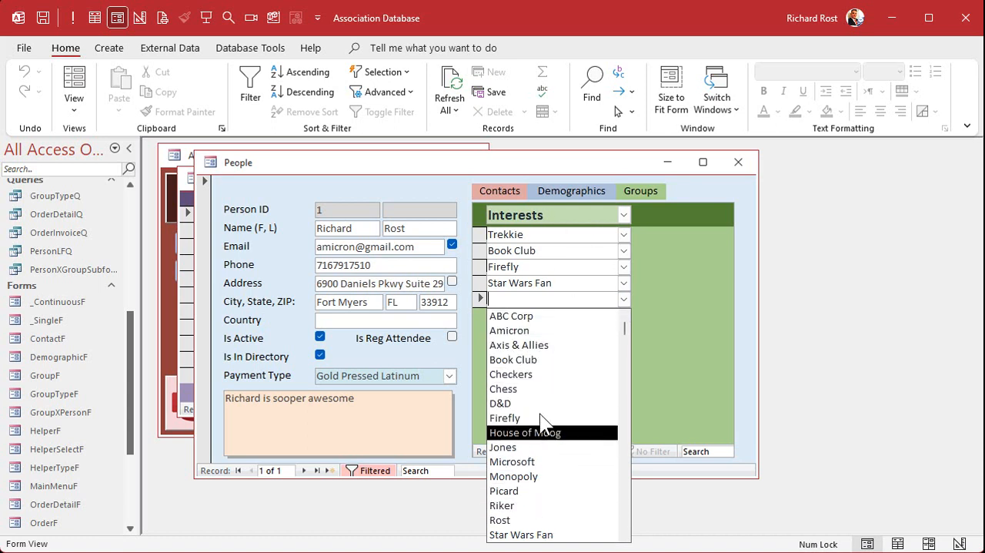
{"action": "left_click", "coordinate": [672, 321]}
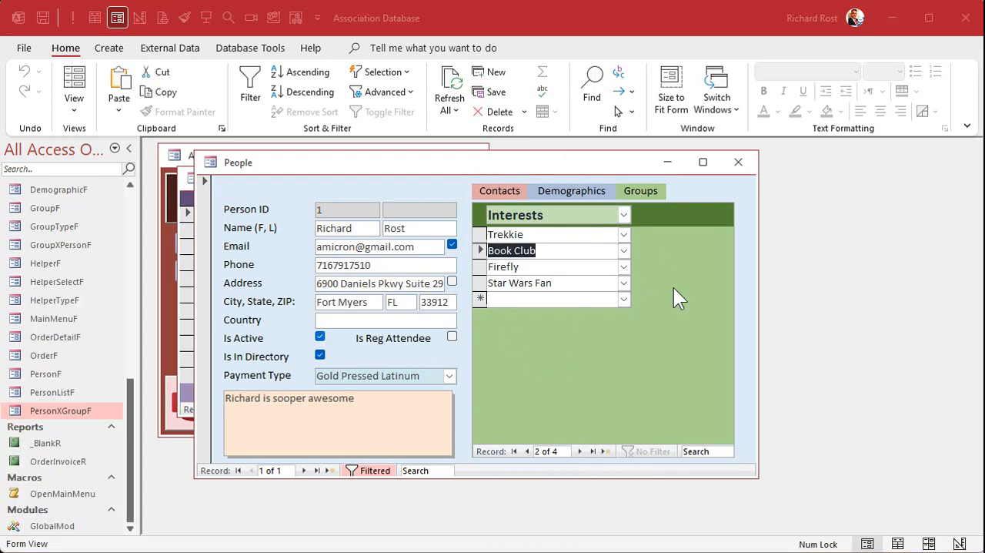
Step: Add Firefly as another Interests group for the person and check the groups offered under the Club type
{"action": "left_click", "coordinate": [624, 301]}
{"action": "left_click", "coordinate": [543, 326]}
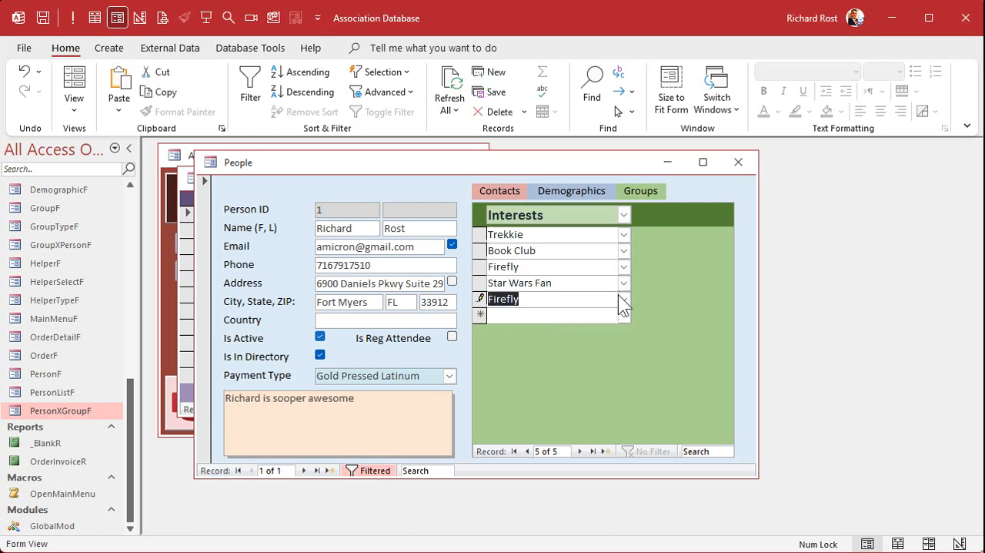
{"action": "left_click", "coordinate": [625, 215]}
{"action": "left_click", "coordinate": [553, 234]}
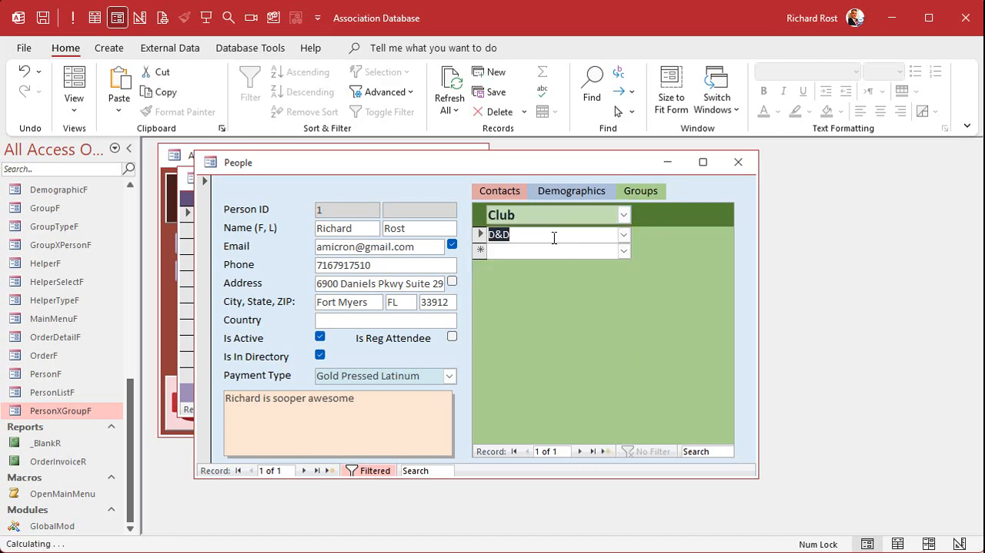
{"action": "left_click", "coordinate": [625, 234]}
{"action": "left_click", "coordinate": [625, 234]}
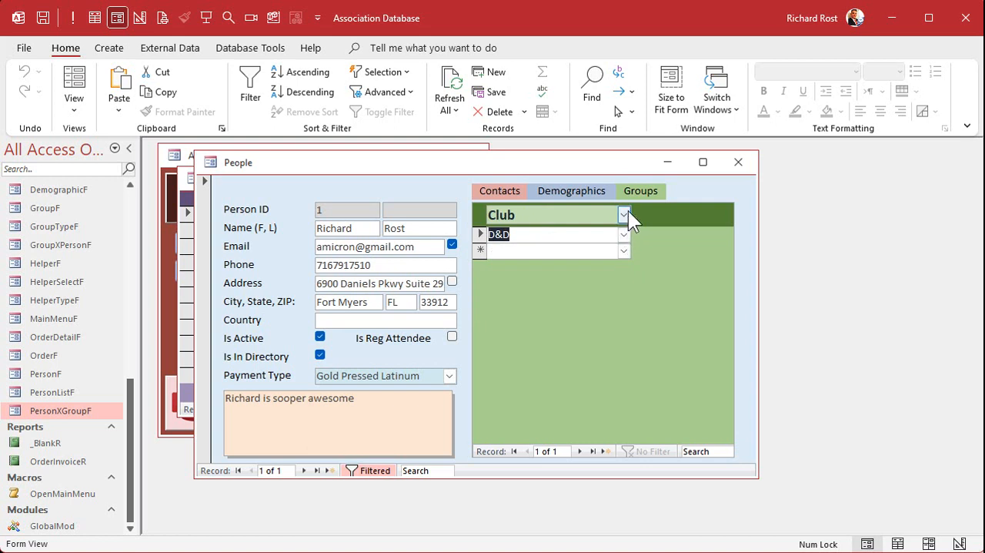
Step: Switch the group type to Company, add Microsoft as a new group and close the person's record
{"action": "left_click", "coordinate": [625, 214]}
{"action": "left_click", "coordinate": [587, 253]}
{"action": "left_click", "coordinate": [625, 250]}
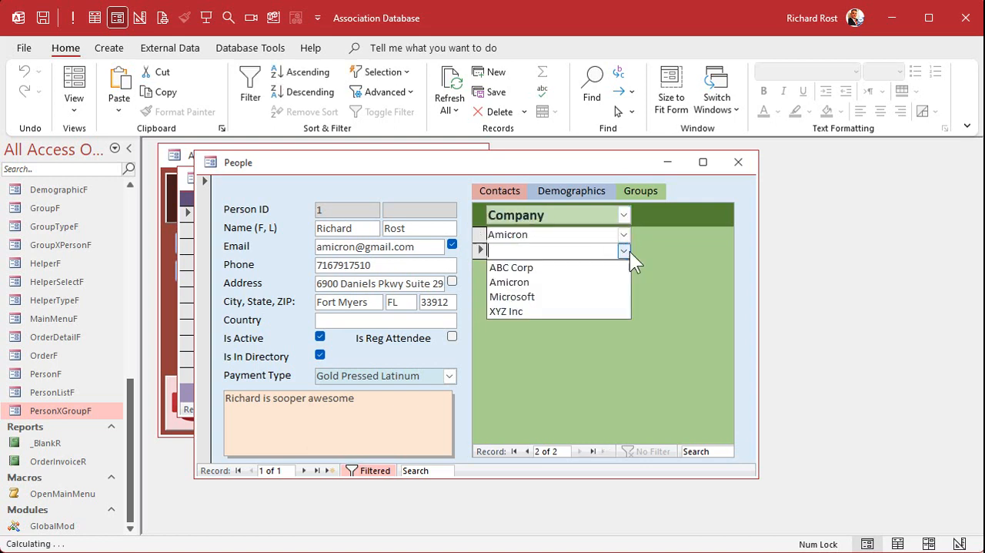
{"action": "left_click", "coordinate": [597, 297]}
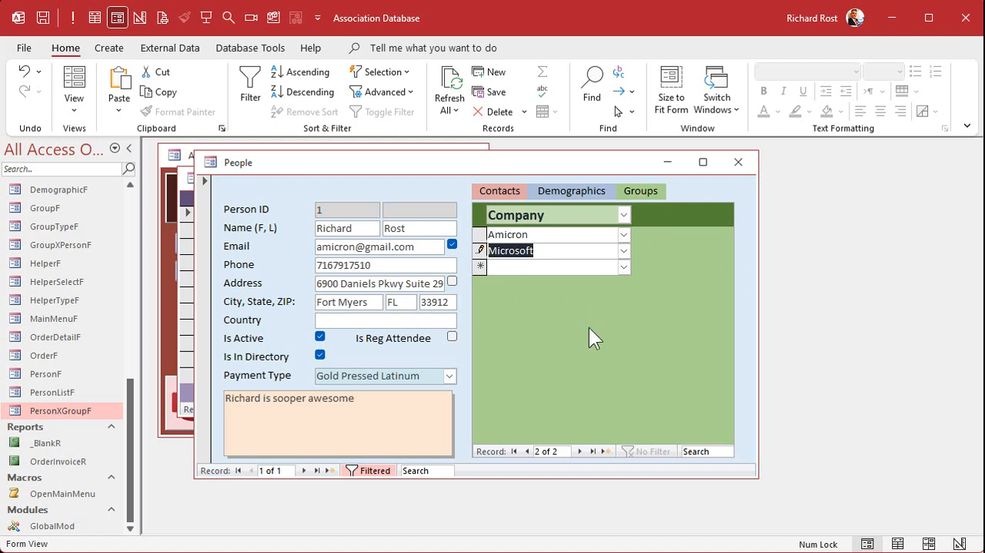
{"action": "left_click", "coordinate": [740, 163]}
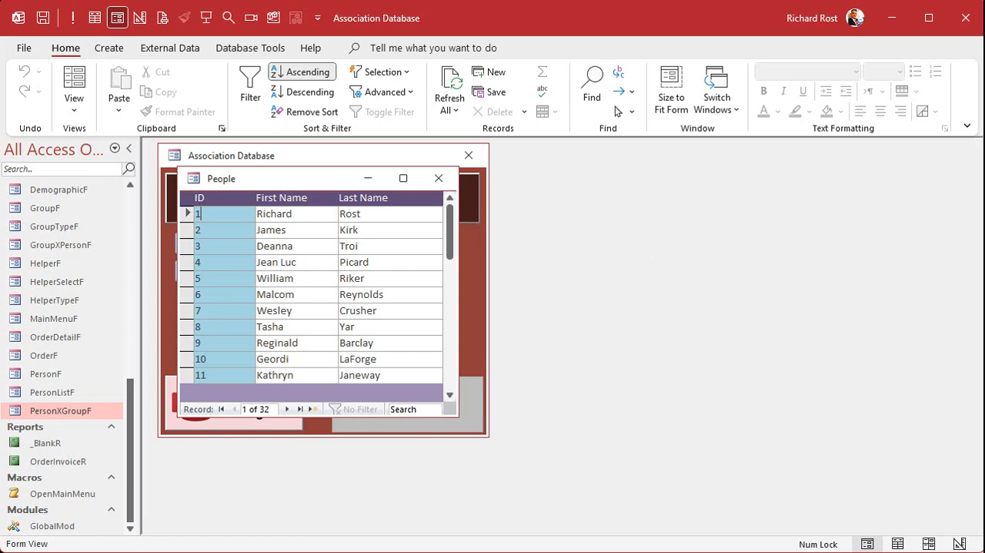
Step: Switch to the desktop, copy the Assocation-10.accdb database file and name the copy Assocation-11.accdb
{"action": "key", "text": "alt+Tab"}
{"action": "key", "text": "alt+Tab"}
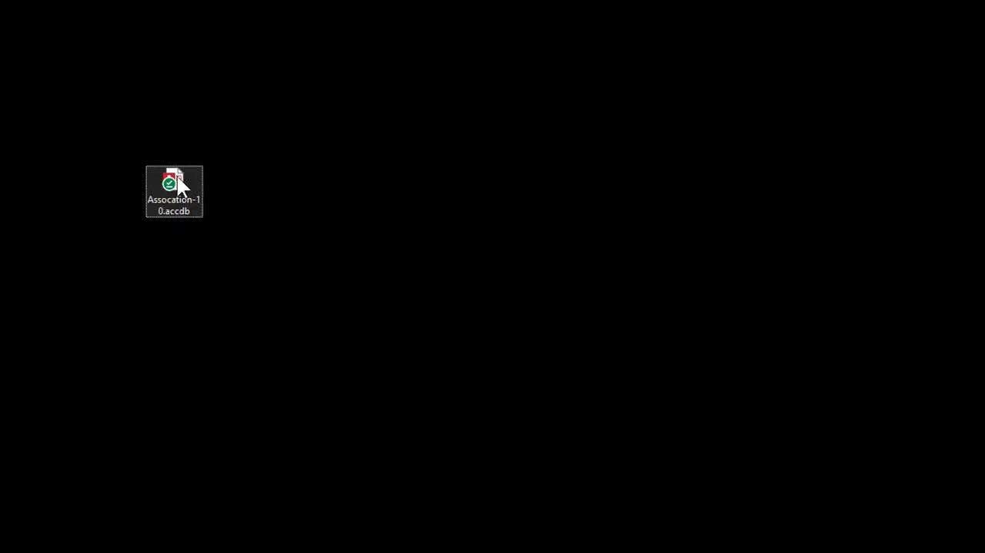
{"action": "left_click_drag", "start_coordinate": [178, 182], "coordinate": [285, 175]}
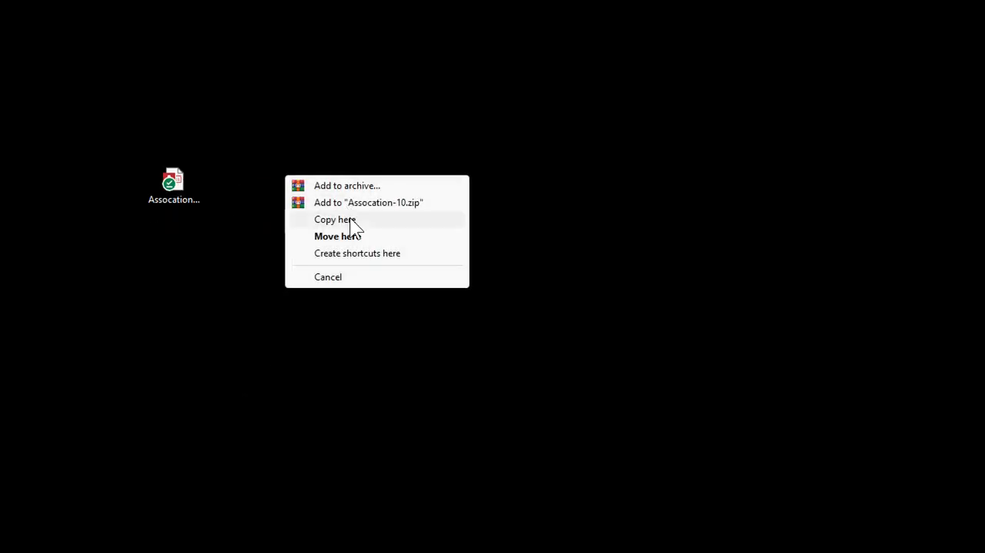
{"action": "left_click", "coordinate": [350, 221]}
{"action": "left_click", "coordinate": [299, 203]}
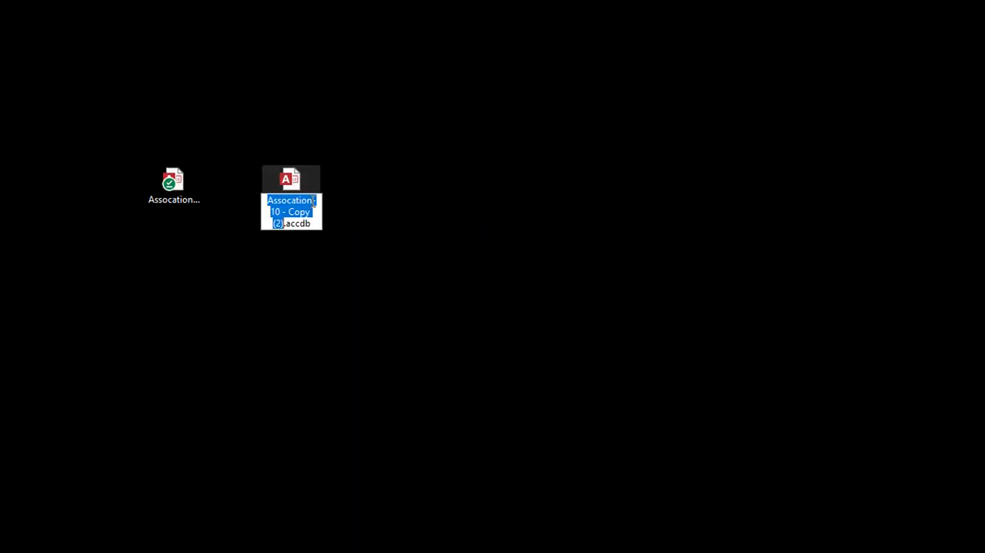
{"action": "left_click_drag", "start_coordinate": [275, 212], "coordinate": [284, 224]}
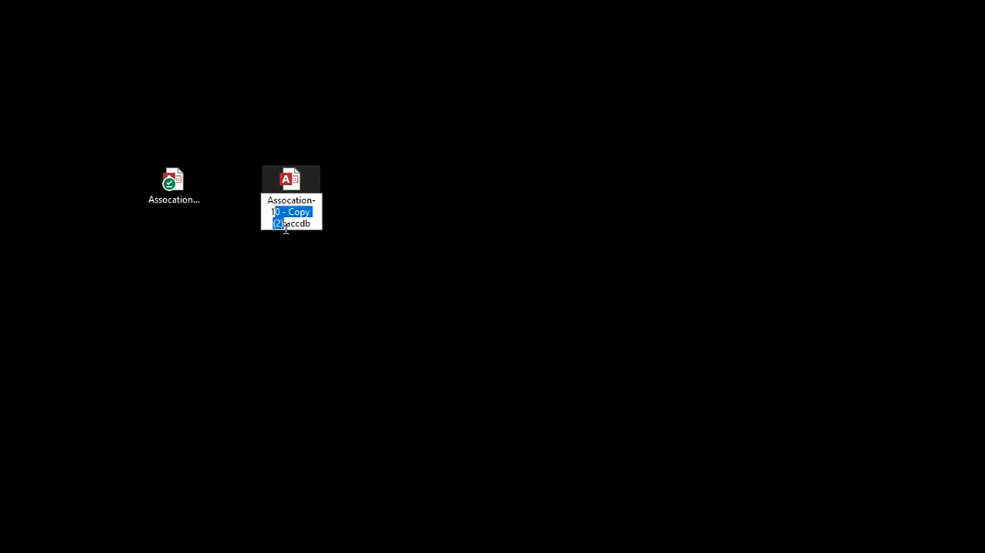
{"action": "key", "text": "BackSpace"}
{"action": "type", "text": "1"}
{"action": "key", "text": "Return"}
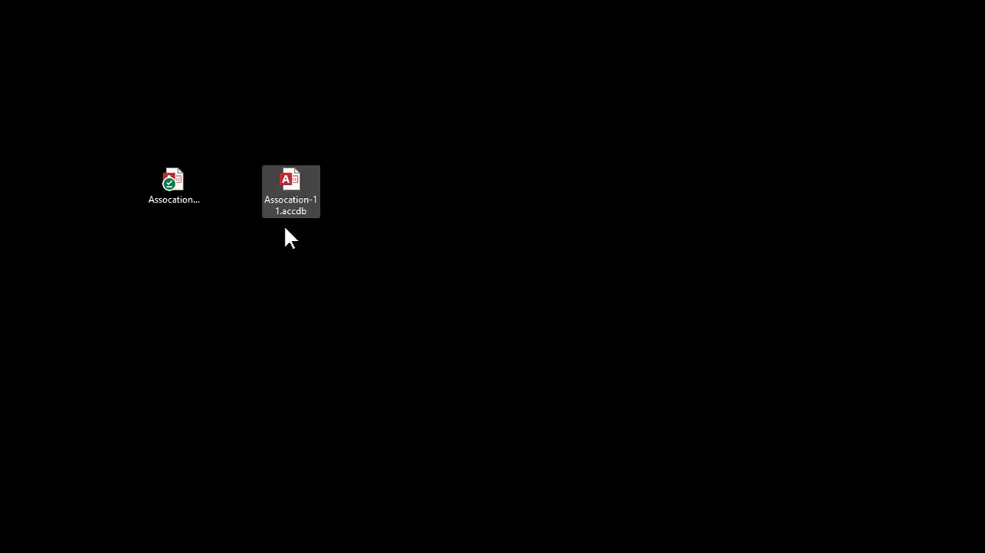
Step: Open the Assocation-11.accdb database, view the first person's record from the Person List and close it
{"action": "double_click", "coordinate": [290, 189]}
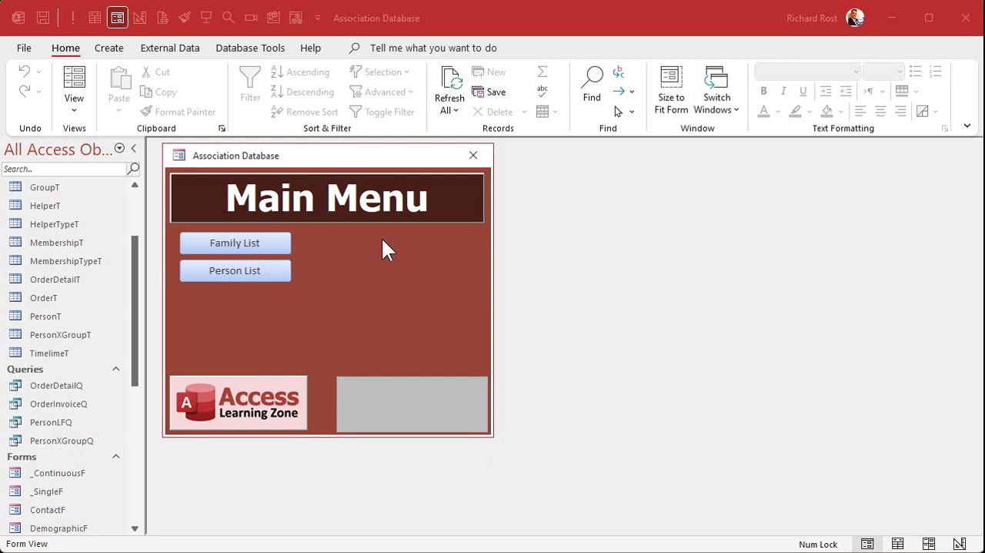
{"action": "left_click", "coordinate": [269, 278]}
{"action": "double_click", "coordinate": [234, 217]}
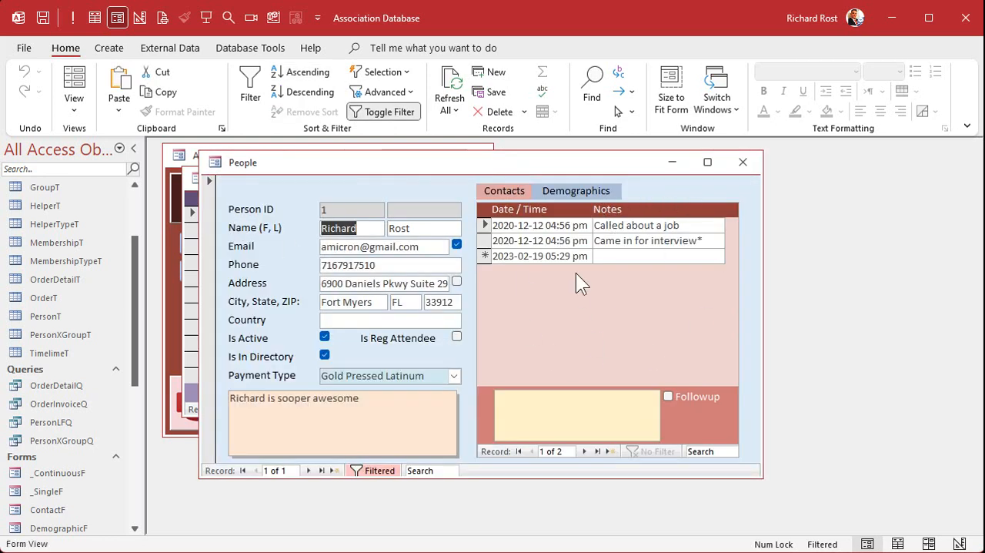
{"action": "left_click", "coordinate": [742, 163]}
Step: Close the People list and duplicate the _ContinuousF form under the name PersonXGroupF
{"action": "left_click", "coordinate": [72, 471]}
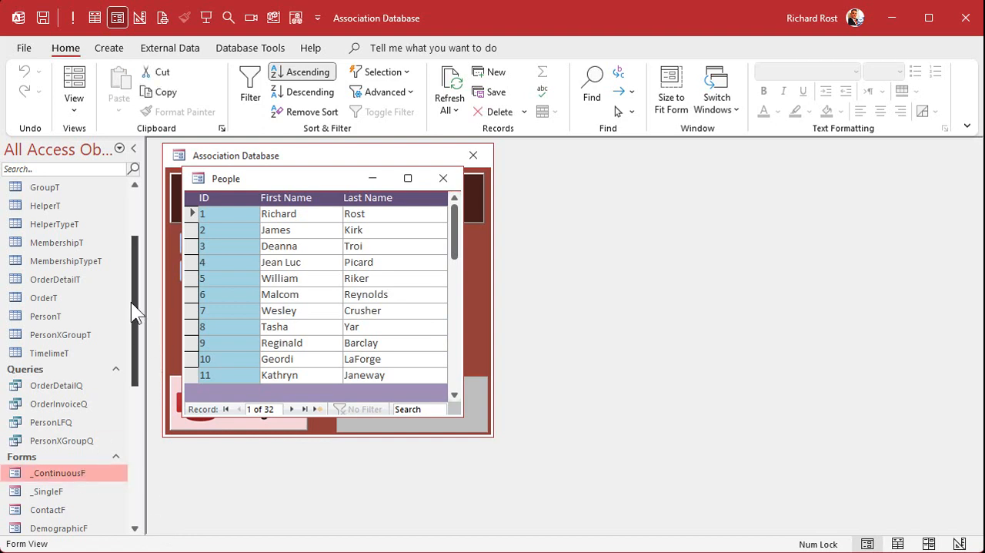
{"action": "left_click", "coordinate": [444, 179]}
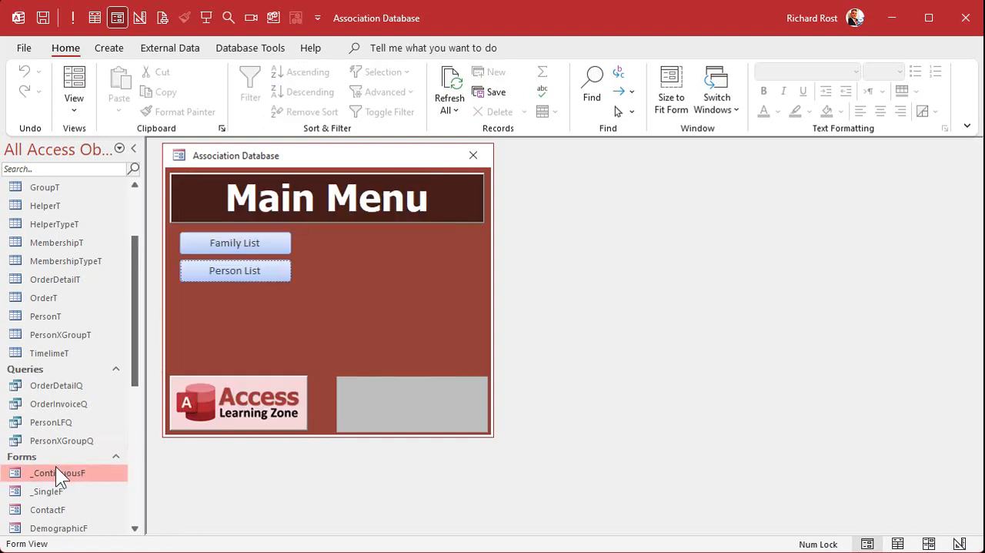
{"action": "key", "text": "ctrl+c"}
{"action": "key", "text": "ctrl+v"}
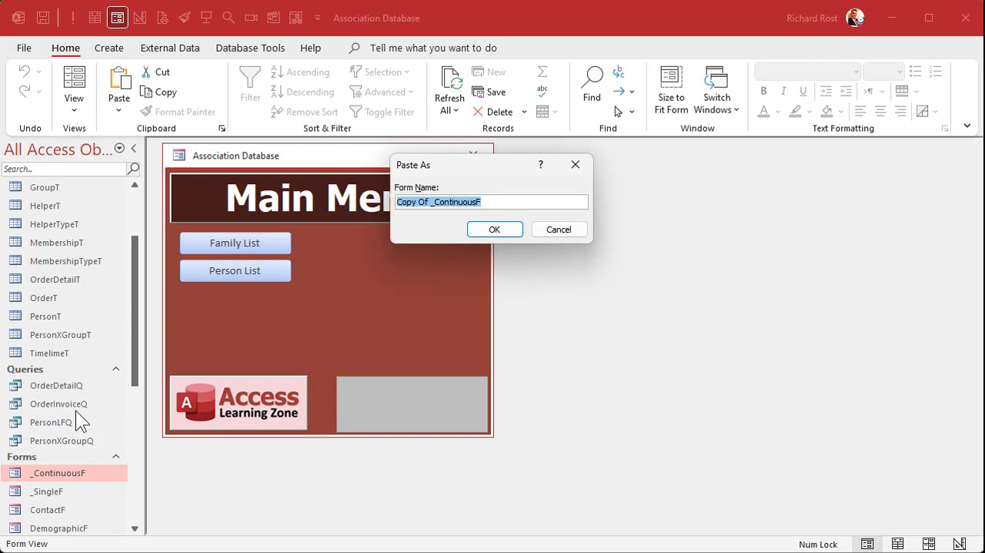
{"action": "type", "text": "PersonXGroup"}
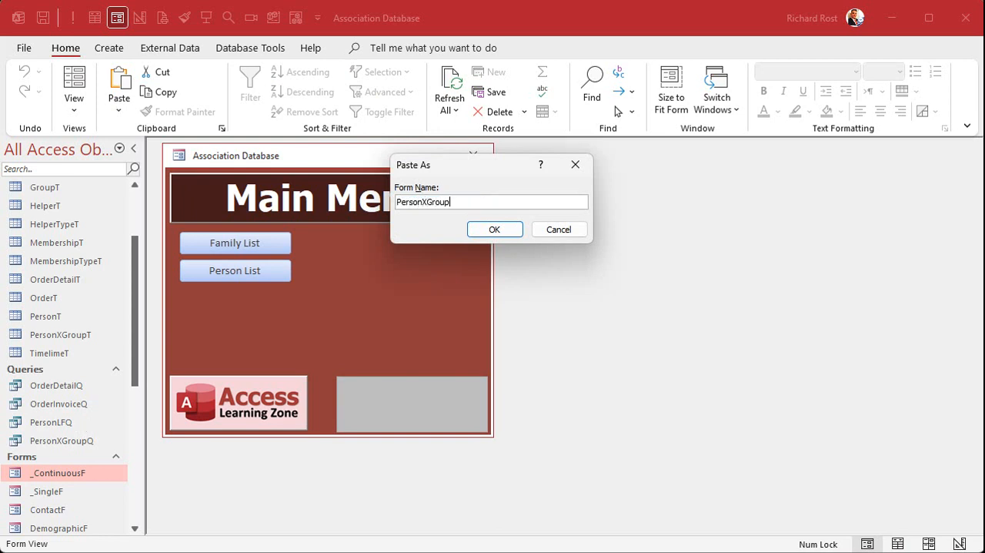
{"action": "type", "text": "F"}
{"action": "key", "text": "Return"}
Step: Open the PersonXGroupF form in Design View
{"action": "scroll", "coordinate": [66, 363], "scroll_direction": "down", "scroll_amount": 6}
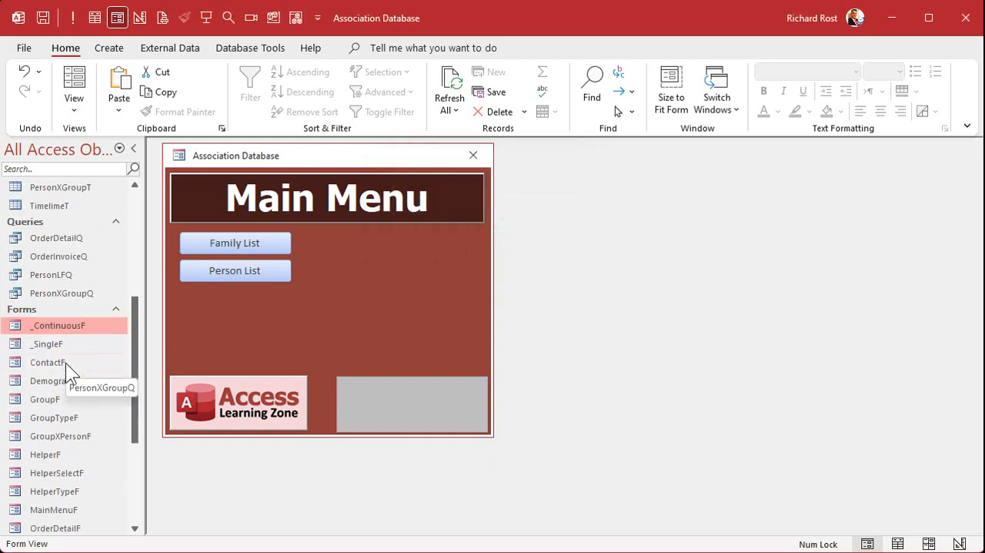
{"action": "left_click", "coordinate": [54, 416]}
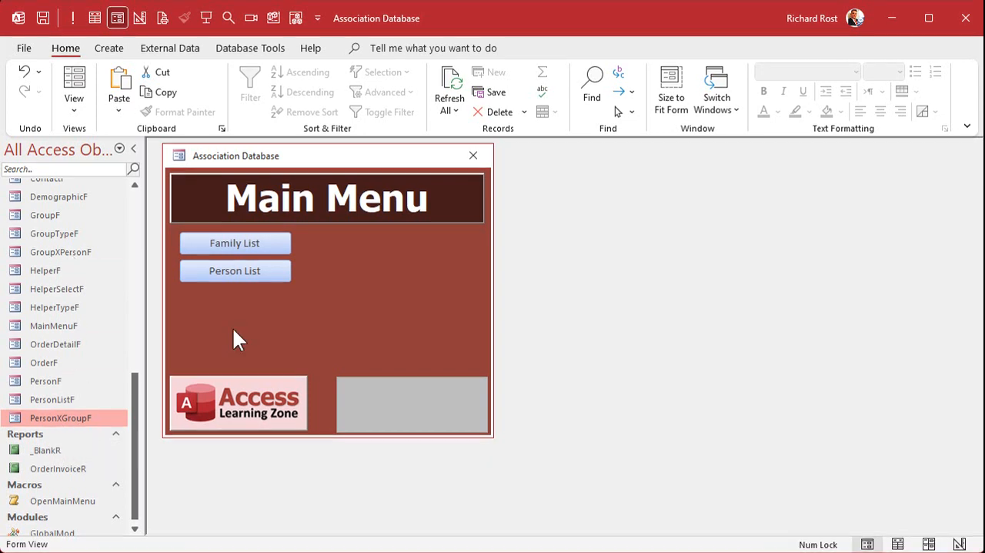
{"action": "right_click", "coordinate": [71, 418]}
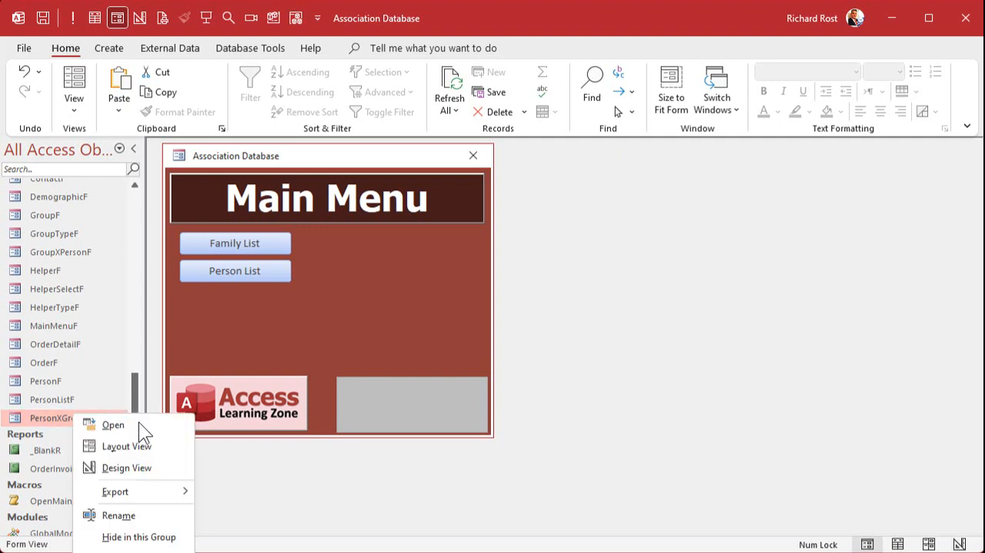
{"action": "left_click", "coordinate": [136, 468]}
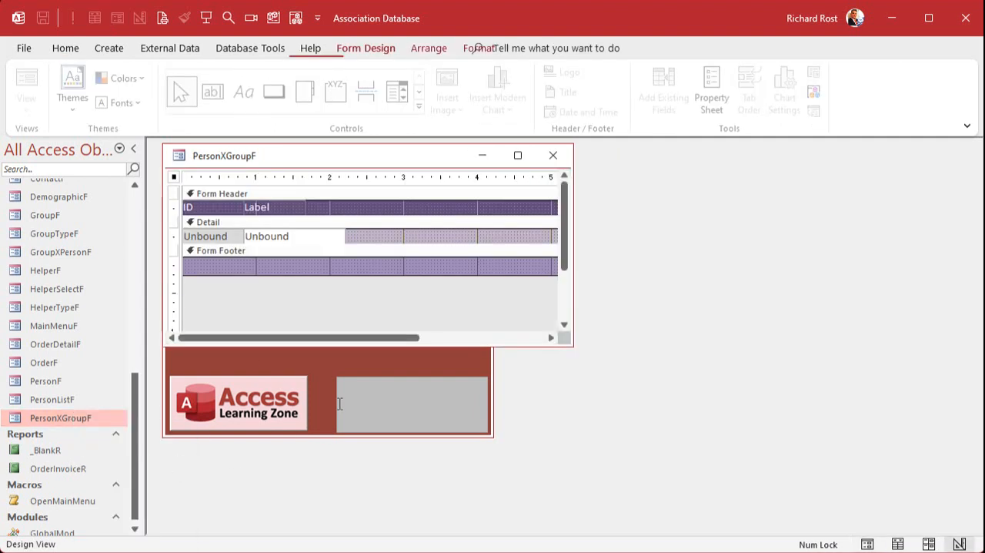
Step: Fill the Form Header and Form Footer sections with dark green
{"action": "left_click", "coordinate": [321, 194]}
{"action": "left_click", "coordinate": [478, 48]}
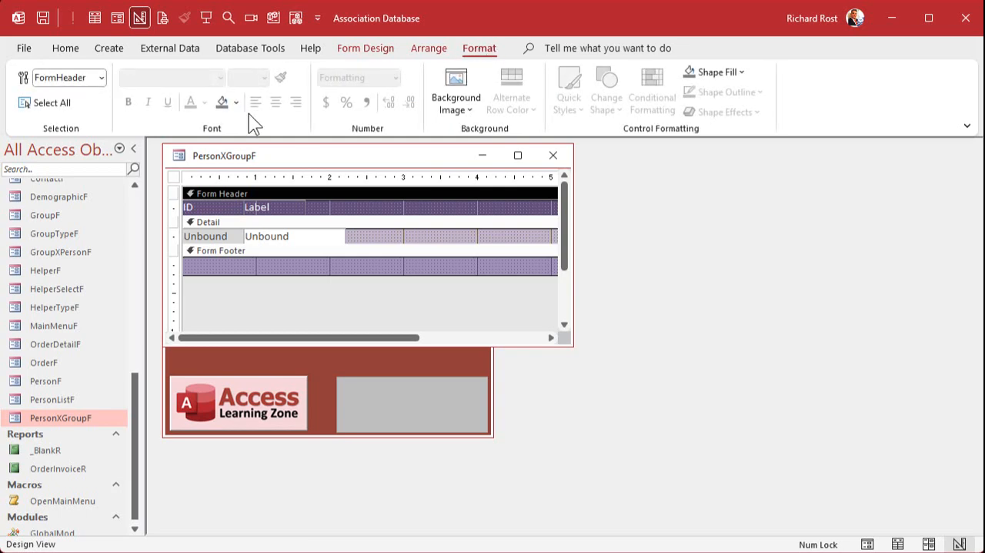
{"action": "left_click", "coordinate": [236, 102]}
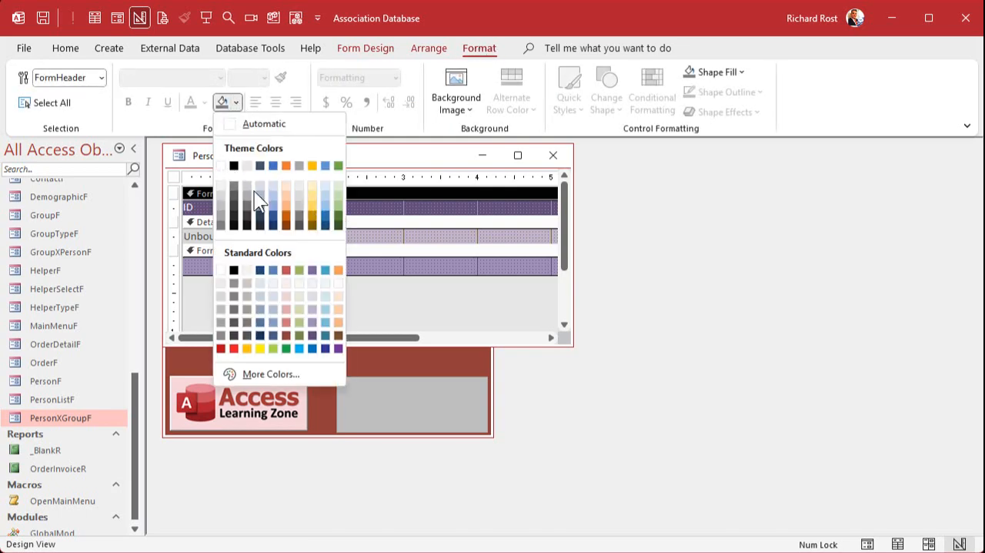
{"action": "left_click", "coordinate": [339, 213]}
{"action": "left_click", "coordinate": [354, 249]}
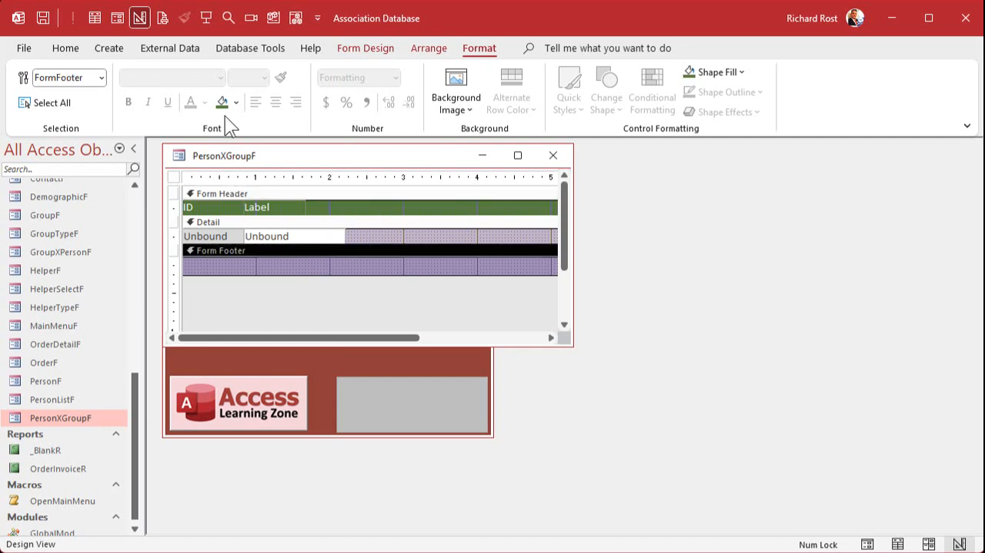
{"action": "left_click", "coordinate": [223, 102]}
Step: Fill the Detail section of the form with light green
{"action": "left_click", "coordinate": [362, 224]}
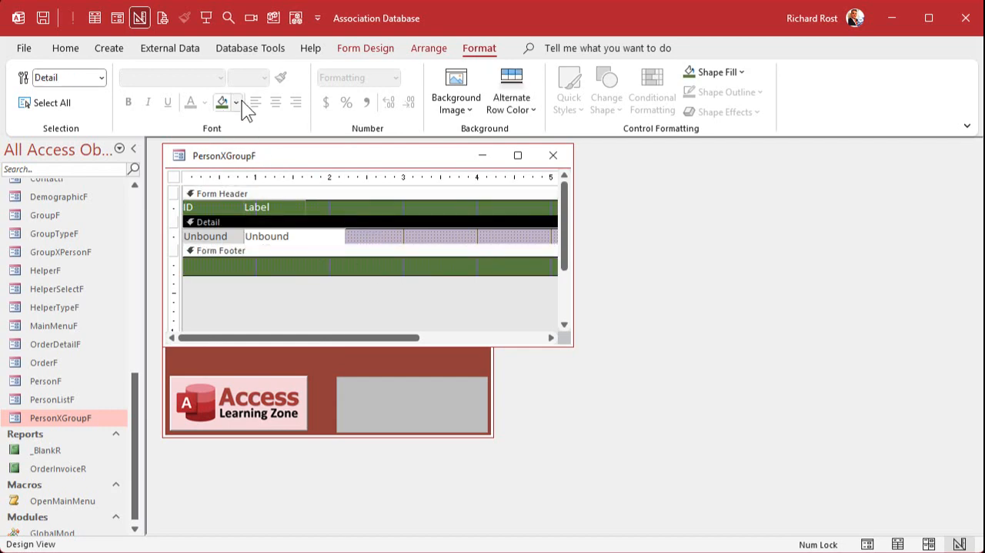
{"action": "left_click", "coordinate": [235, 102]}
{"action": "left_click", "coordinate": [338, 203]}
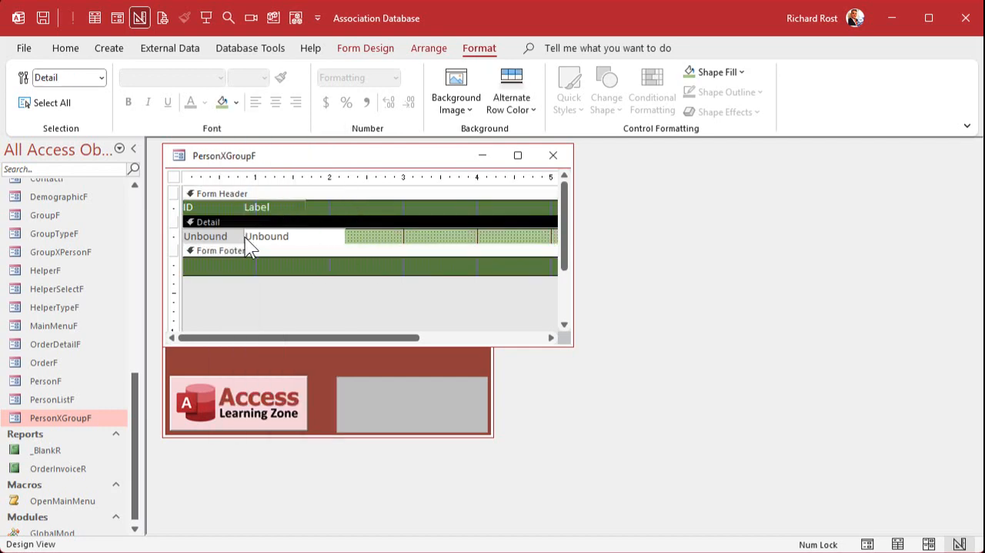
Step: Delete the ID label and the unbound text box beneath it from the form
{"action": "left_click", "coordinate": [204, 175]}
{"action": "key", "text": "Delete"}
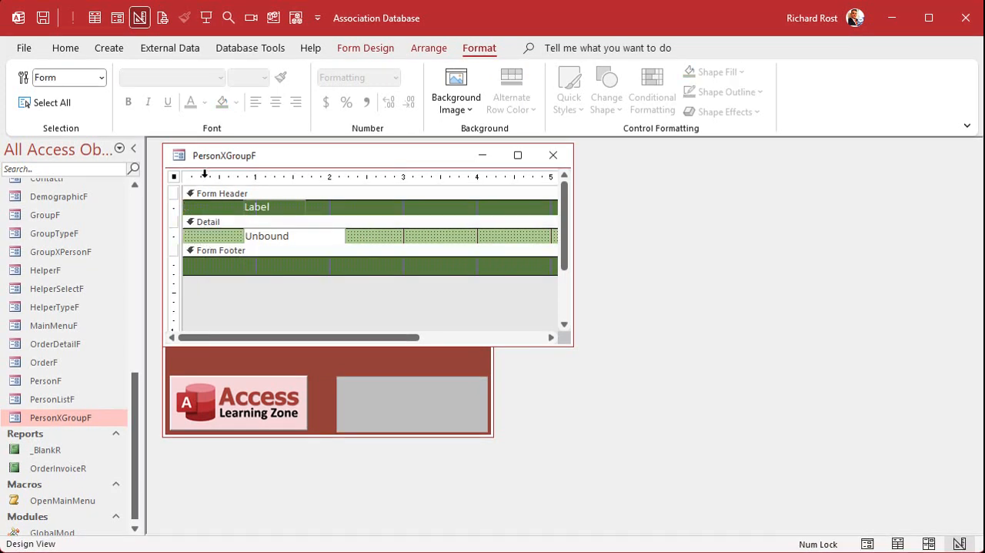
Step: Delete the leftover label from the Form Header section
{"action": "left_click", "coordinate": [265, 207]}
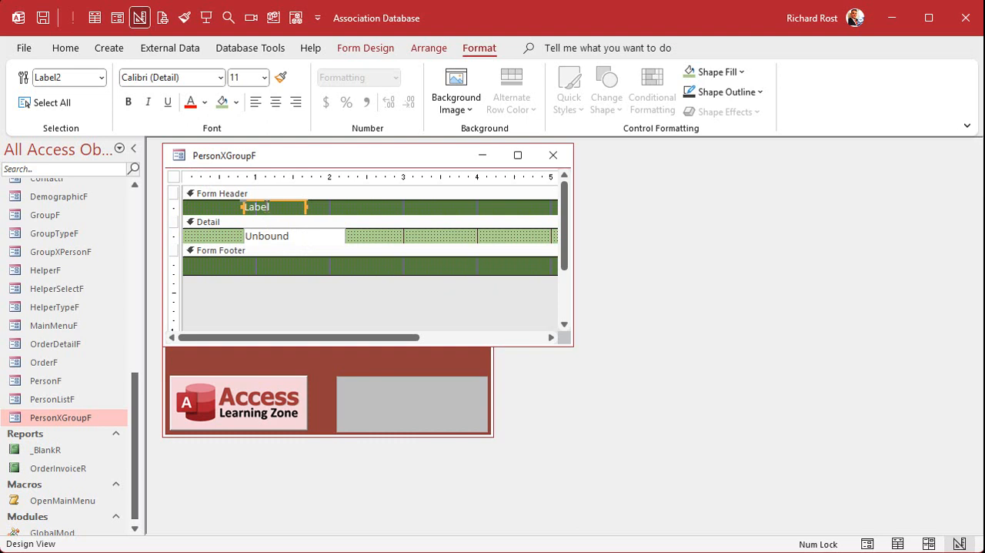
{"action": "key", "text": "Delete"}
{"action": "left_click", "coordinate": [287, 235]}
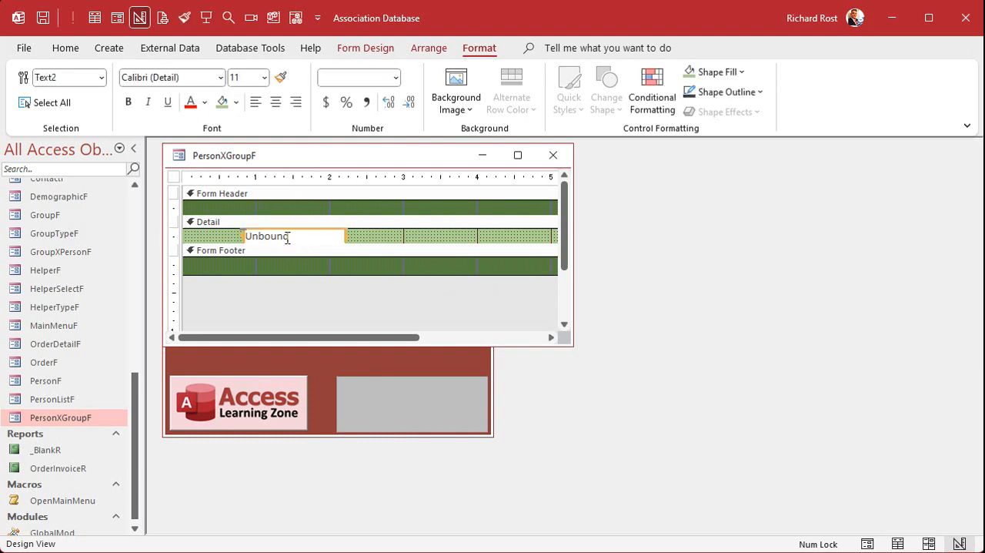
Step: Set the form's Record Source to PersonXGroupT and close its properties
{"action": "double_click", "coordinate": [175, 177]}
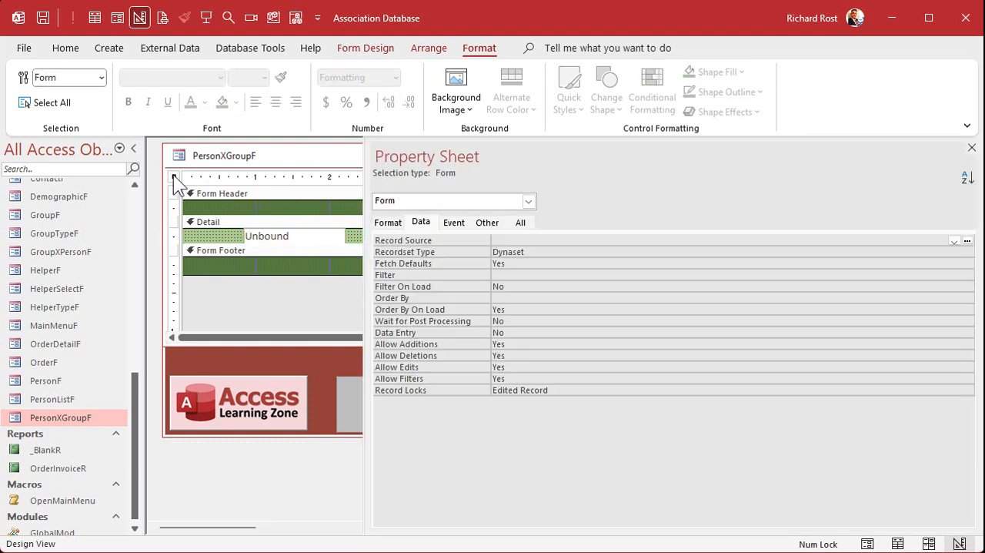
{"action": "left_click", "coordinate": [532, 239]}
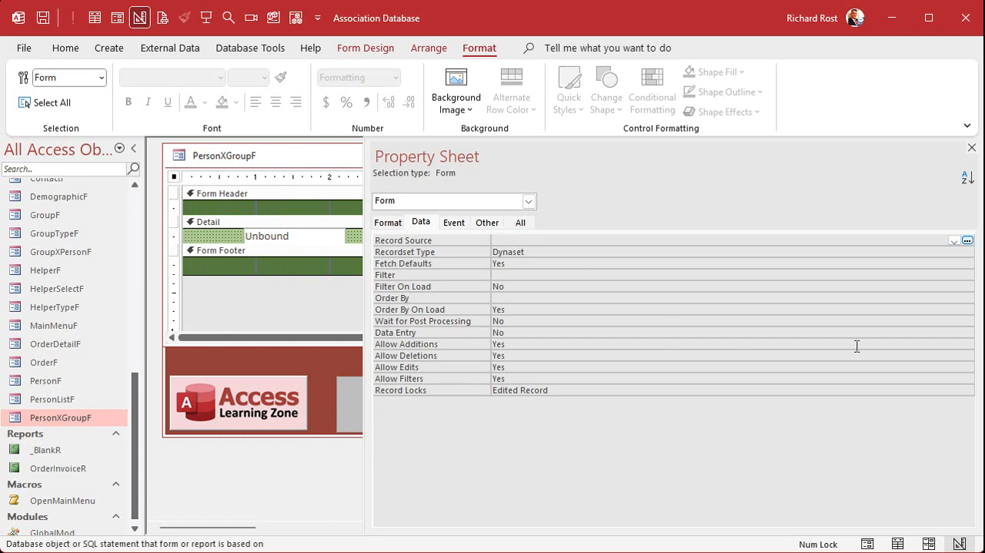
{"action": "left_click", "coordinate": [954, 241]}
{"action": "scroll", "coordinate": [703, 298], "scroll_direction": "down", "scroll_amount": 1}
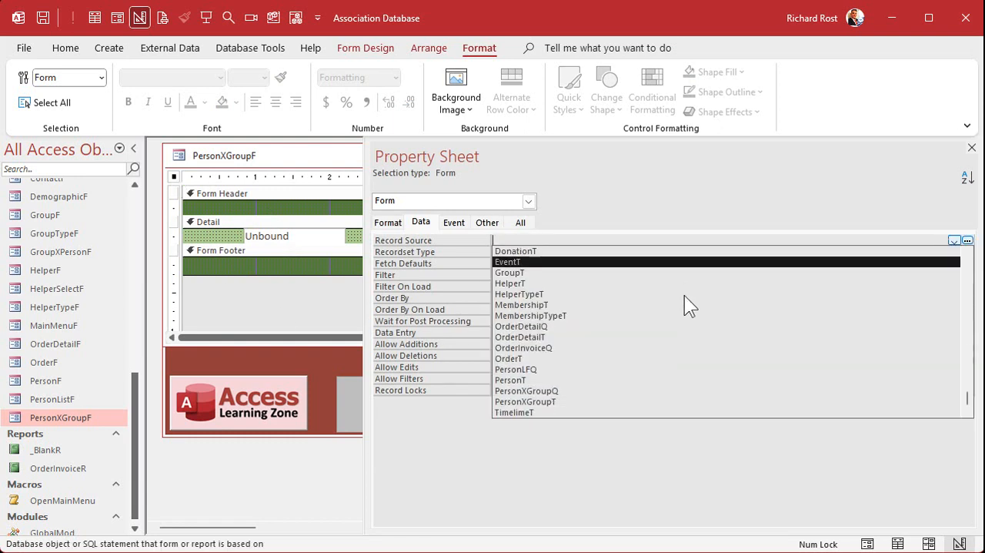
{"action": "left_click", "coordinate": [606, 399]}
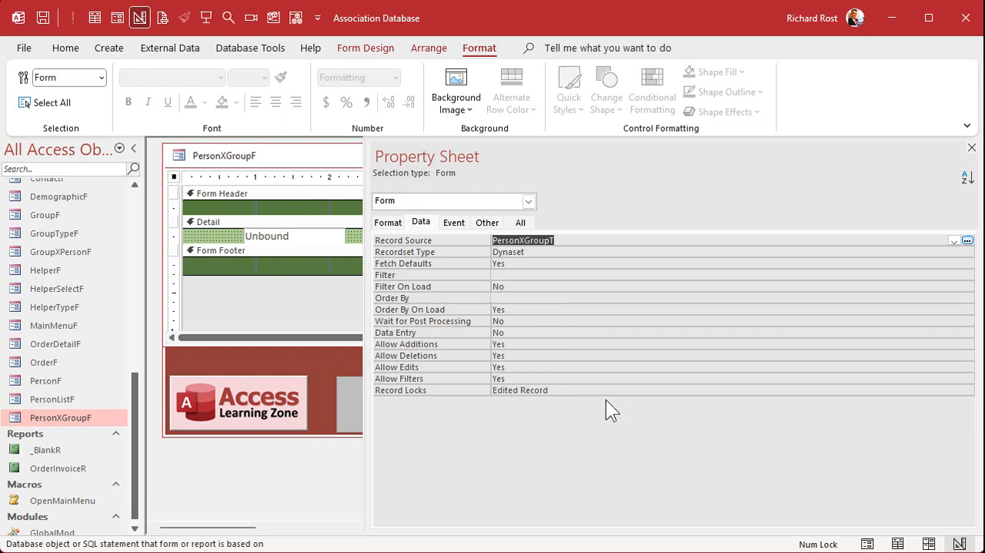
{"action": "left_click", "coordinate": [972, 147]}
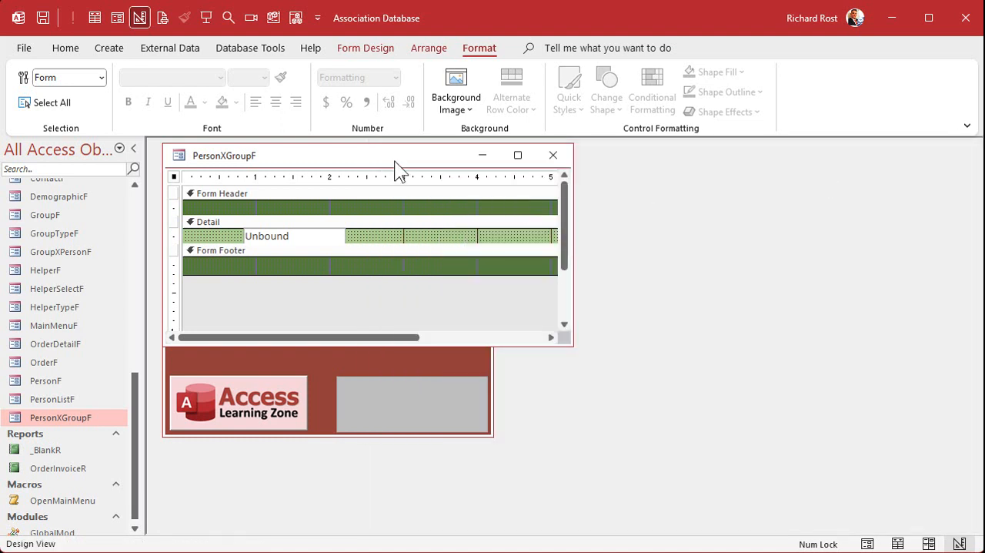
Step: Close PersonXGroupF, reopen it in Form View, make its window taller, and check the records down to the last one
{"action": "left_click", "coordinate": [552, 154]}
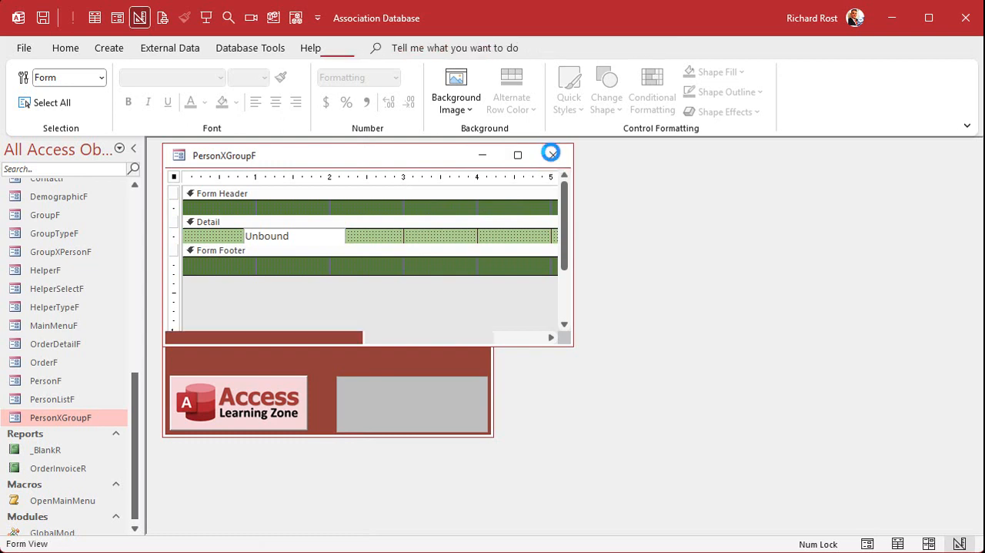
{"action": "double_click", "coordinate": [64, 419]}
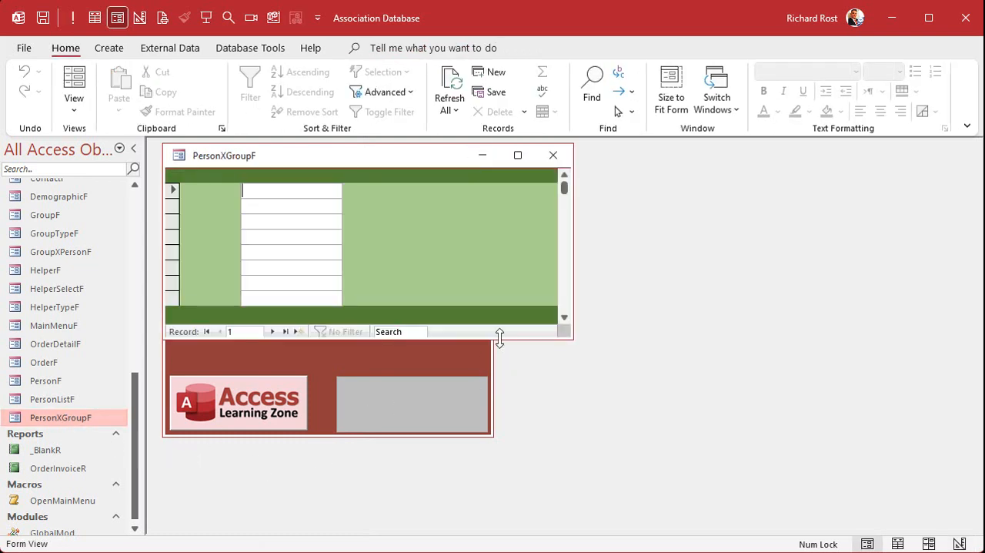
{"action": "left_click_drag", "start_coordinate": [496, 339], "coordinate": [509, 481]}
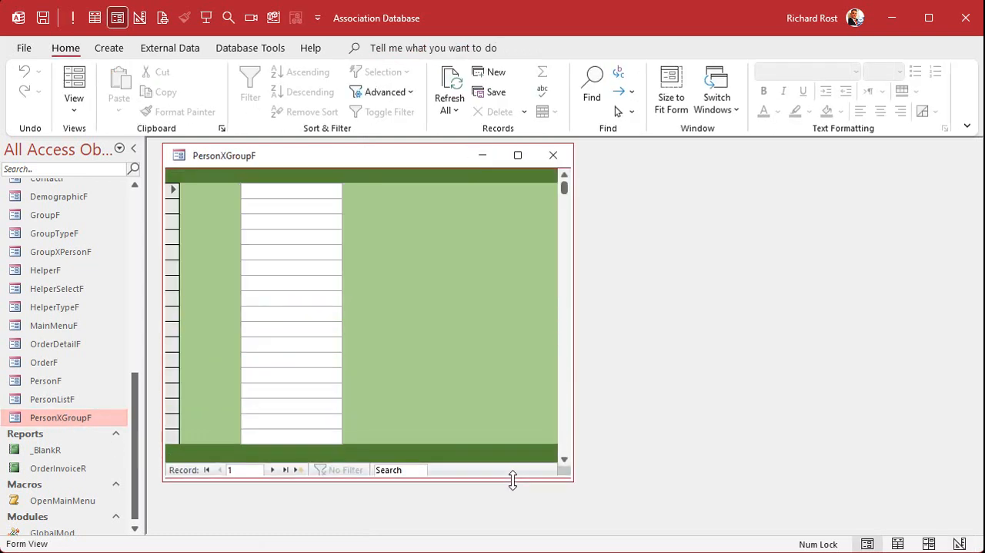
{"action": "left_click", "coordinate": [285, 474]}
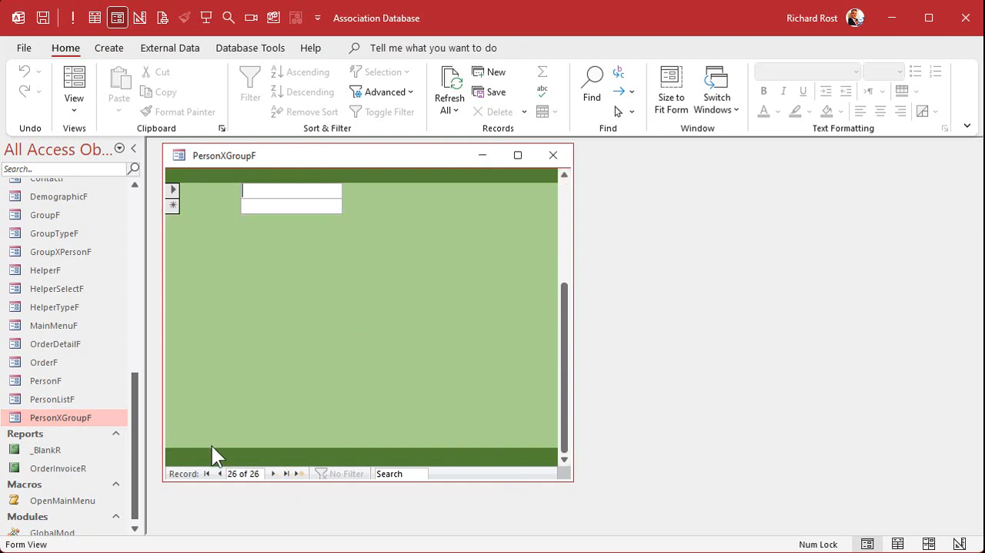
{"action": "left_click_drag", "start_coordinate": [564, 351], "coordinate": [543, 189]}
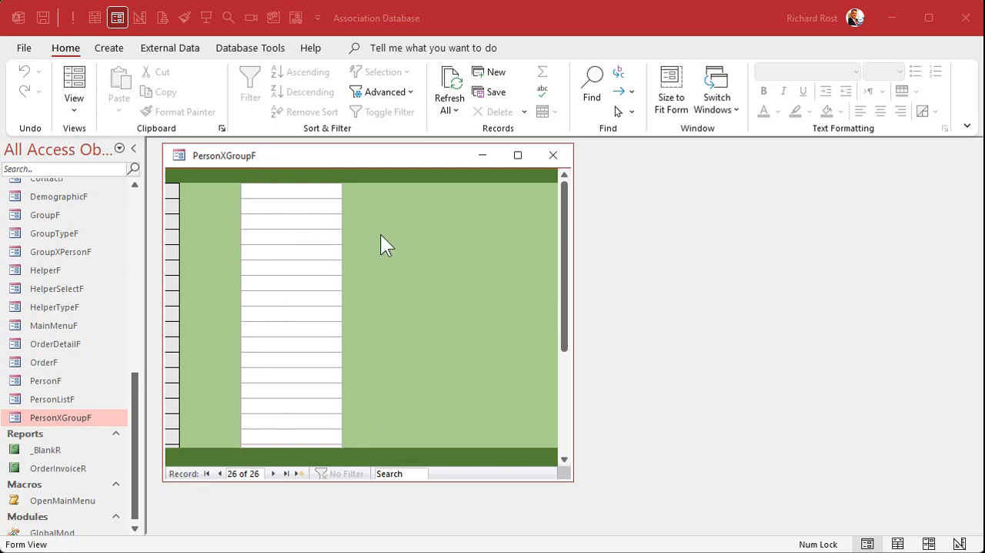
Step: Return PersonXGroupF to Design View and delete the unbound text box from the Detail section
{"action": "right_click", "coordinate": [368, 158]}
{"action": "left_click", "coordinate": [429, 282]}
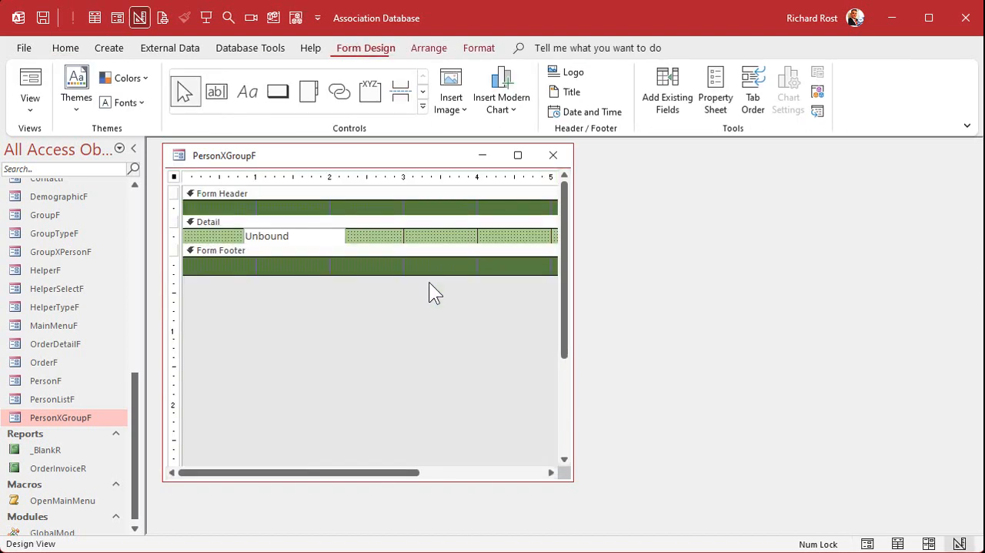
{"action": "left_click", "coordinate": [319, 233]}
{"action": "key", "text": "Delete"}
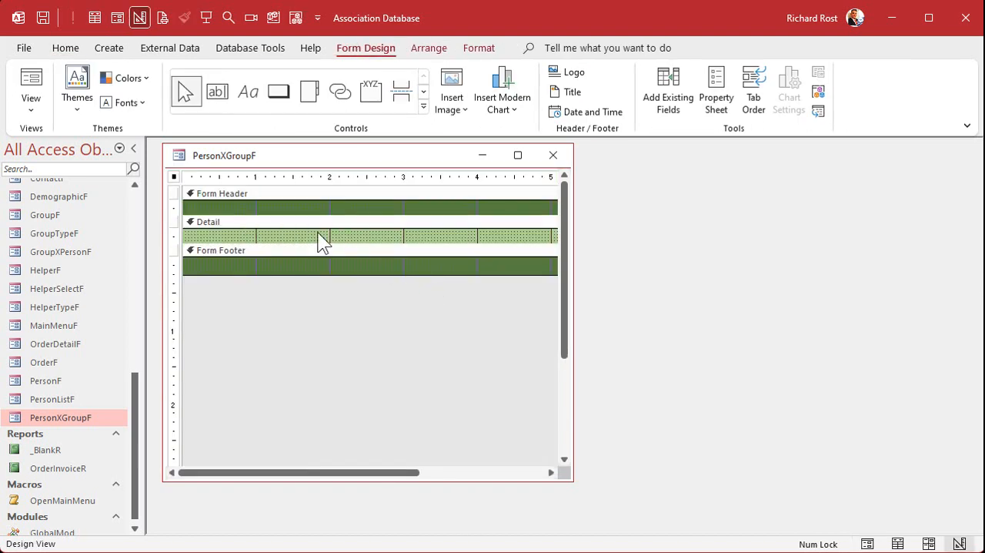
Step: Add a combo box to the Detail section that gets its values from the GroupT table
{"action": "left_click", "coordinate": [423, 110]}
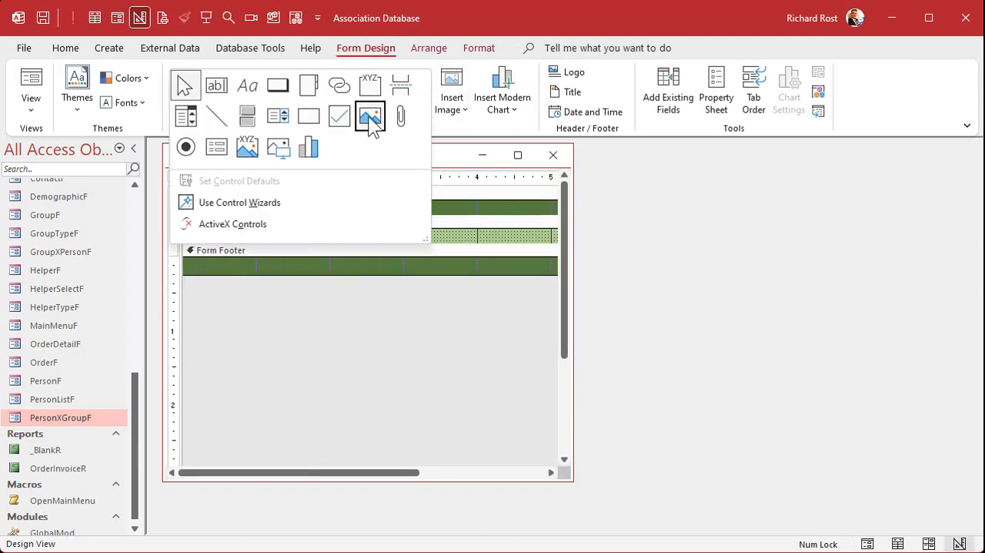
{"action": "left_click", "coordinate": [187, 116]}
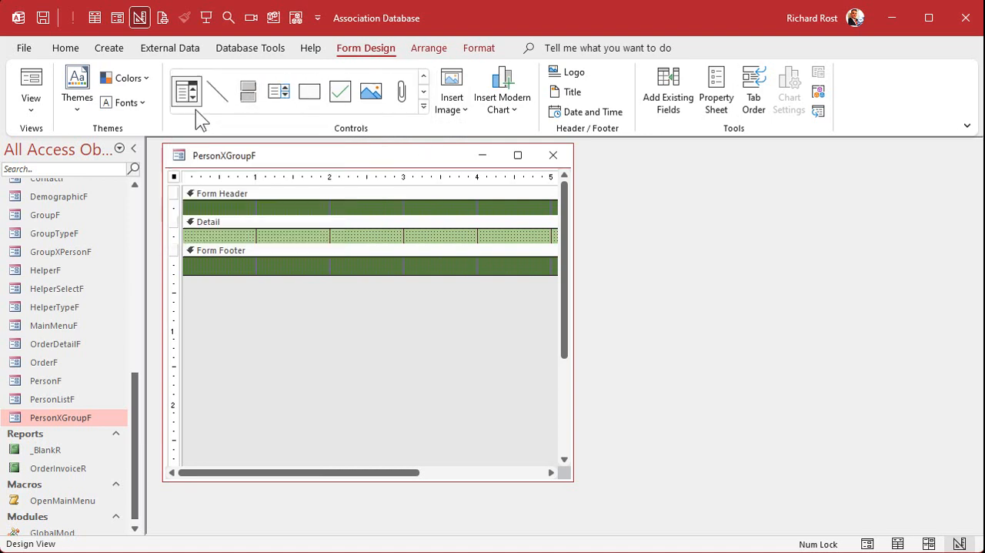
{"action": "left_click", "coordinate": [226, 233]}
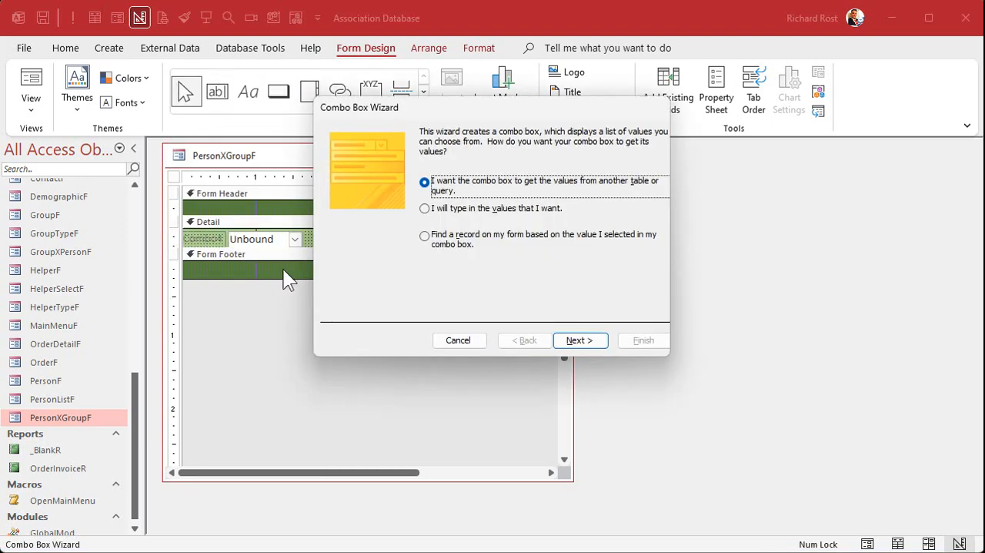
{"action": "left_click", "coordinate": [586, 341]}
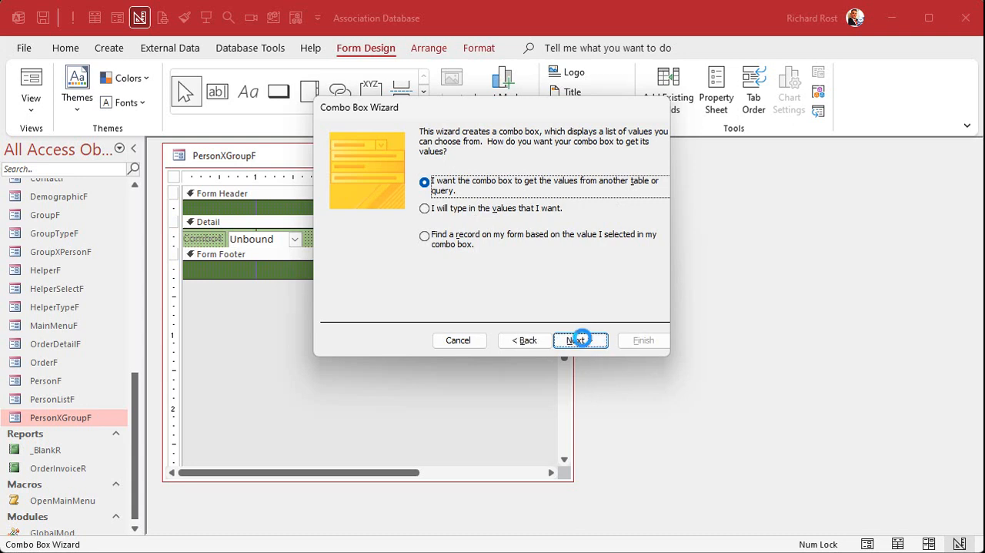
{"action": "double_click", "coordinate": [496, 216]}
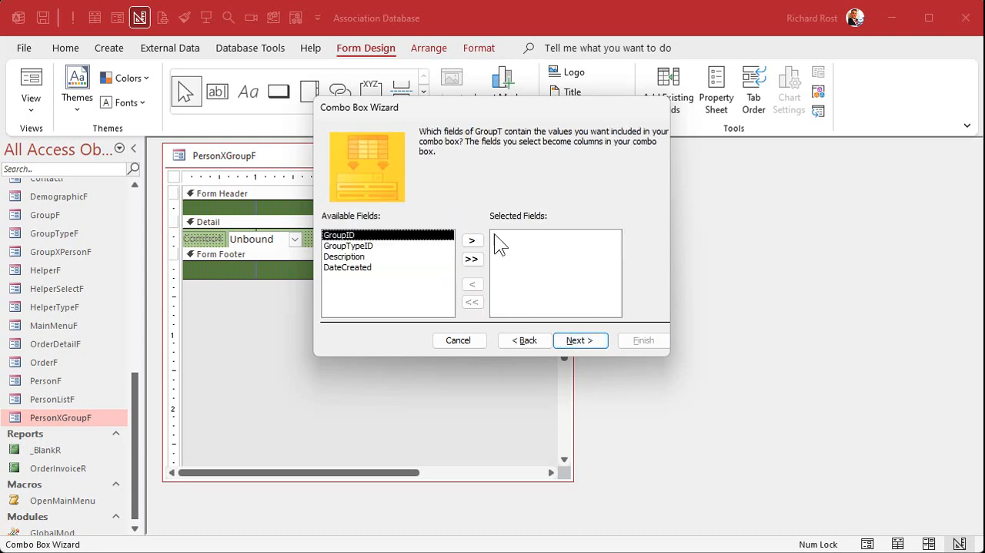
Step: Include the GroupID and Description fields as the combo box columns
{"action": "left_click", "coordinate": [471, 240]}
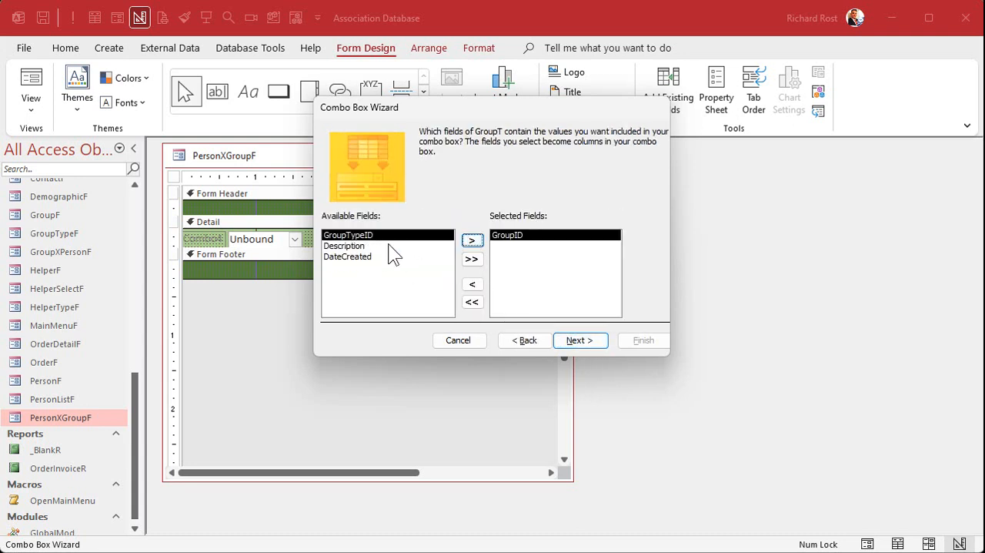
{"action": "double_click", "coordinate": [388, 246]}
{"action": "left_click", "coordinate": [573, 340]}
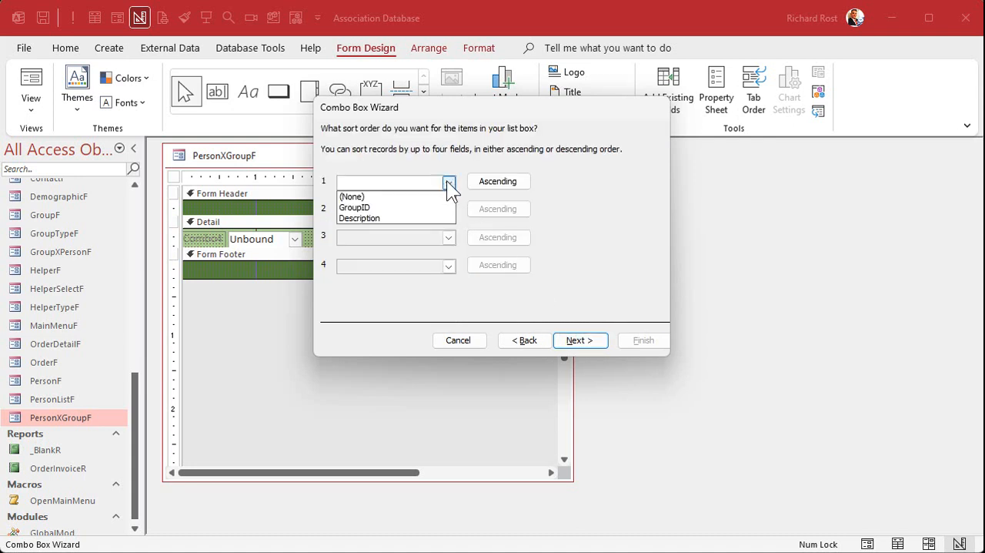
Step: Sort the combo box list by Description in ascending order and keep the key column hidden
{"action": "left_click", "coordinate": [380, 217]}
{"action": "left_click", "coordinate": [594, 335]}
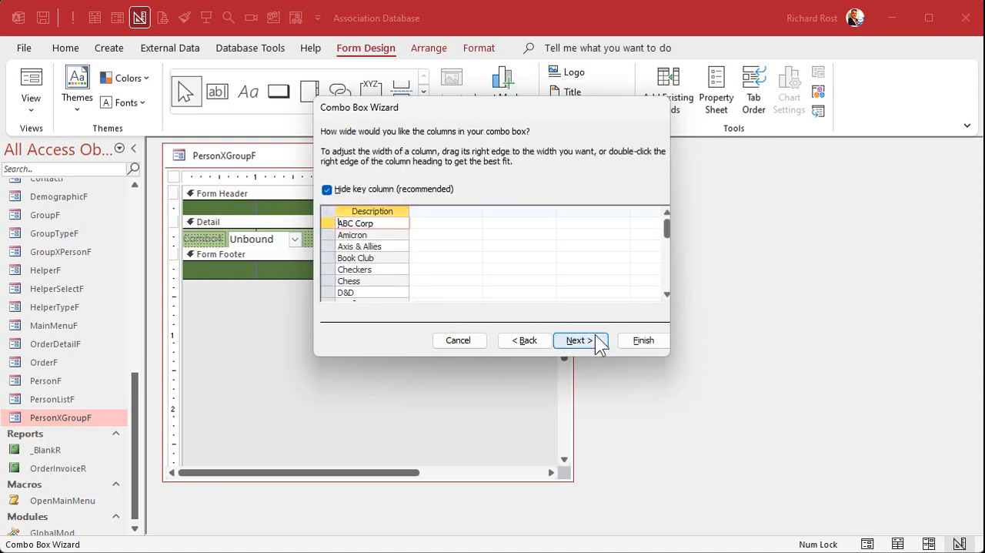
{"action": "scroll", "coordinate": [356, 262], "scroll_direction": "down", "scroll_amount": 4}
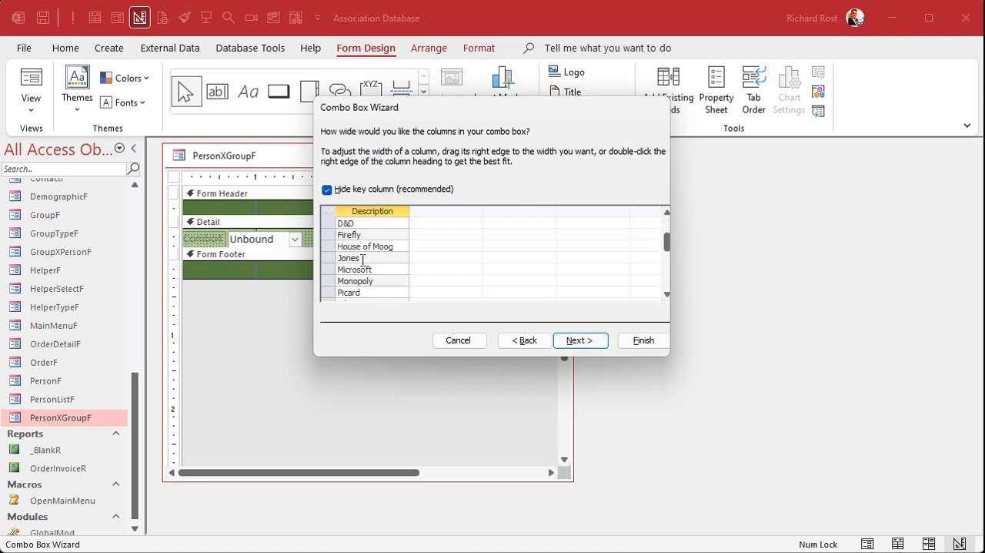
{"action": "scroll", "coordinate": [358, 254], "scroll_direction": "up", "scroll_amount": 4}
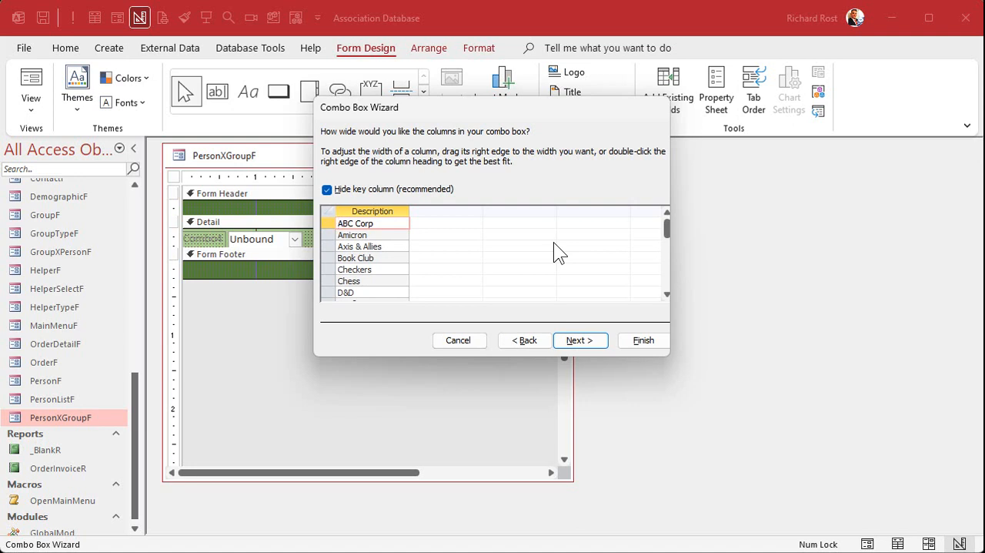
{"action": "left_click", "coordinate": [579, 340]}
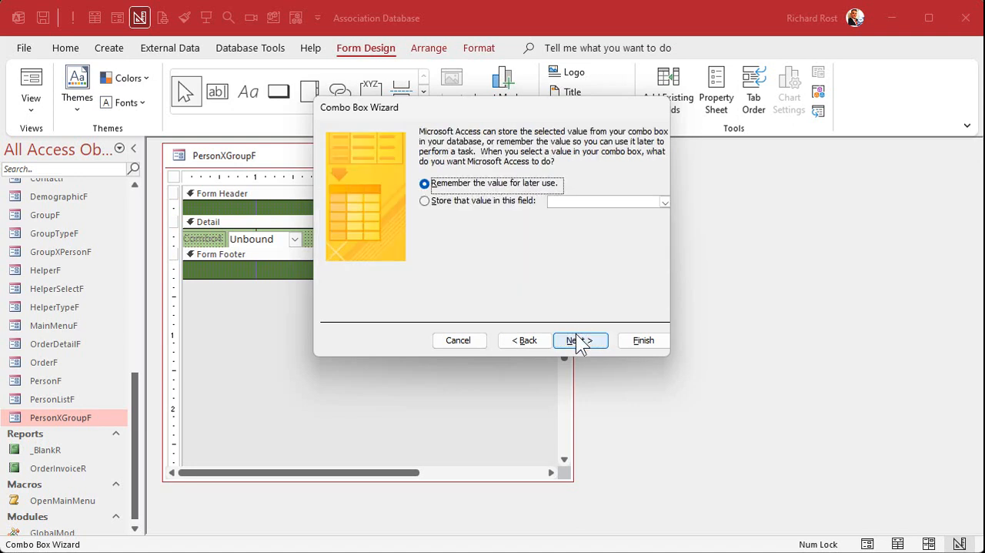
Step: Store the combo box's value in the GroupID field and finish the wizard with the default label
{"action": "left_click", "coordinate": [504, 203]}
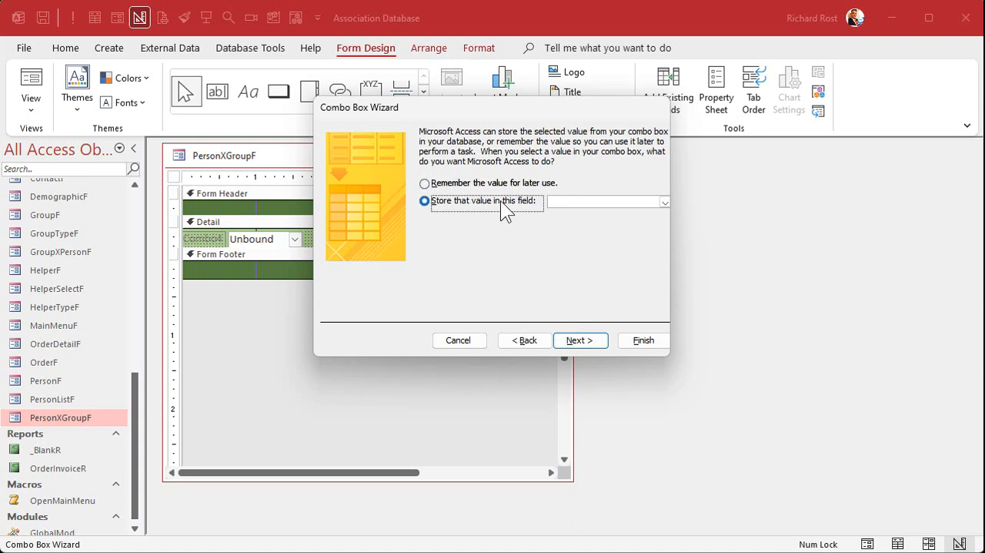
{"action": "left_click", "coordinate": [665, 201]}
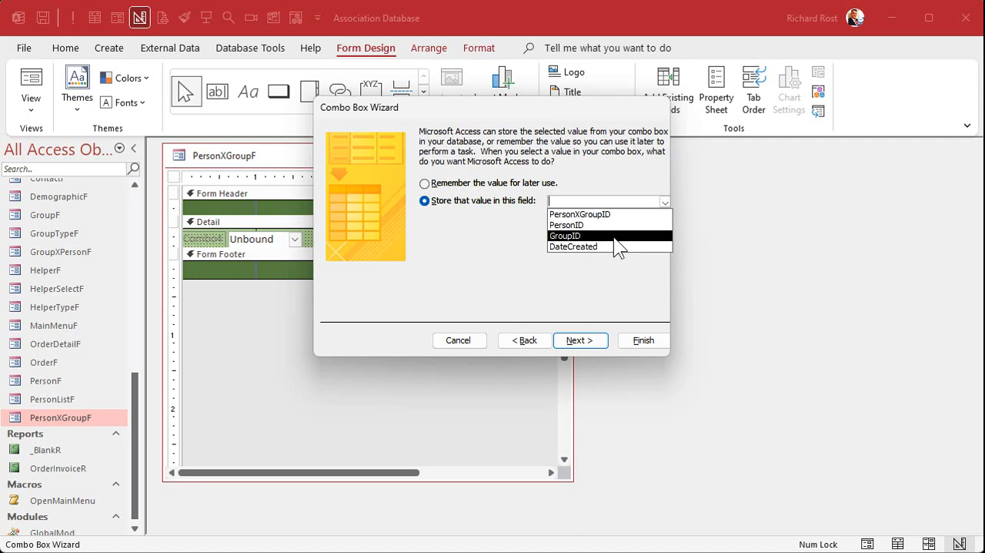
{"action": "left_click", "coordinate": [614, 237]}
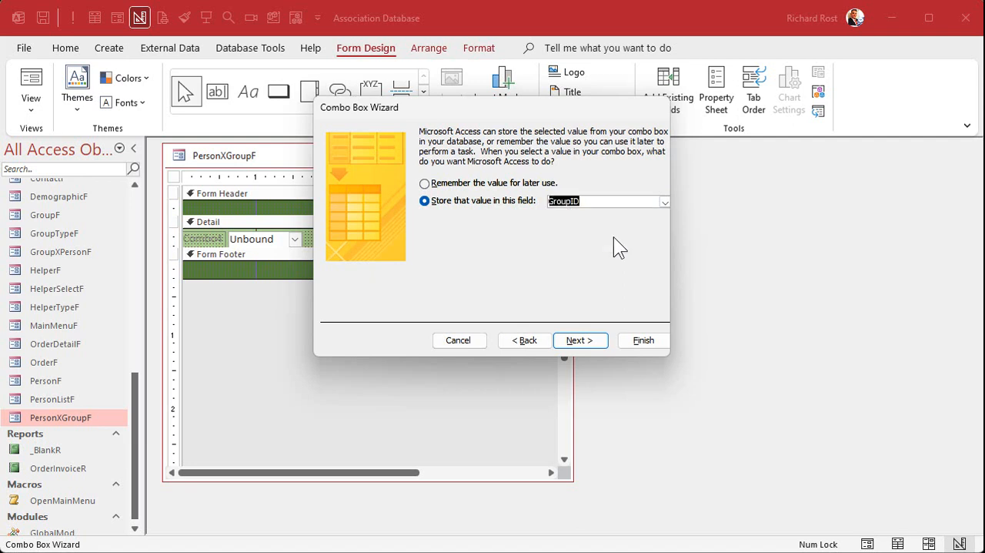
{"action": "left_click", "coordinate": [580, 341]}
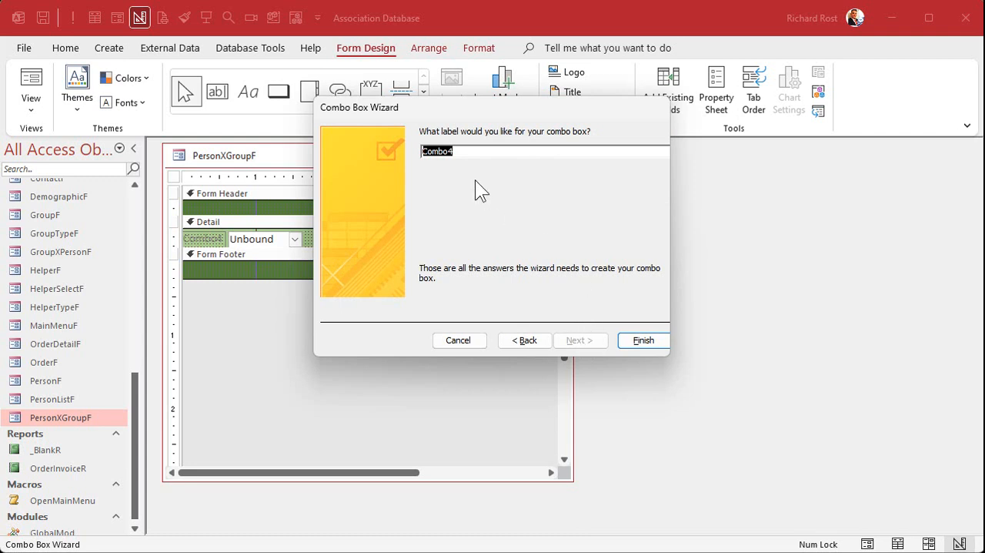
{"action": "left_click", "coordinate": [653, 339]}
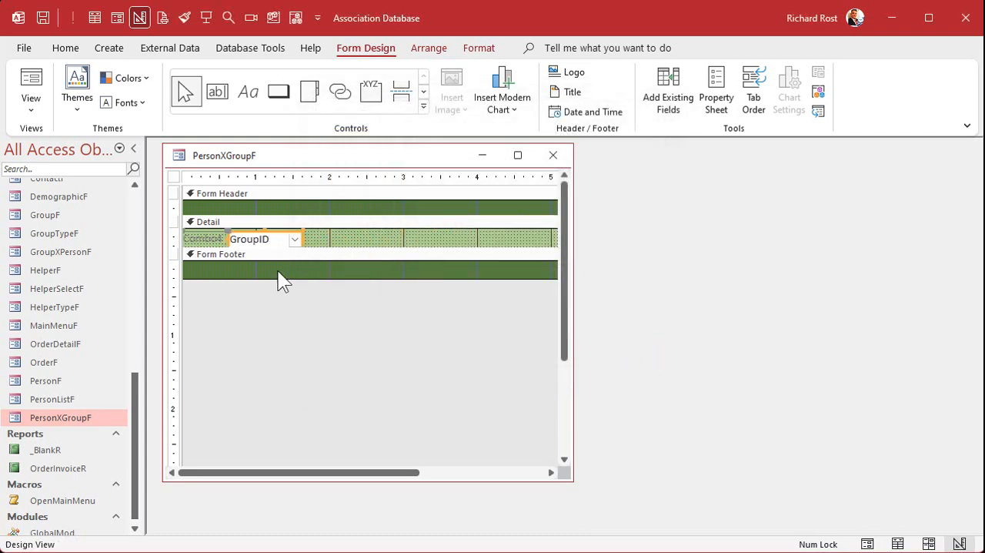
Step: Delete the combo box's label, then move the GroupID combo box to the Detail section's left edge and widen it to about 2.25 inches
{"action": "key", "text": "Delete"}
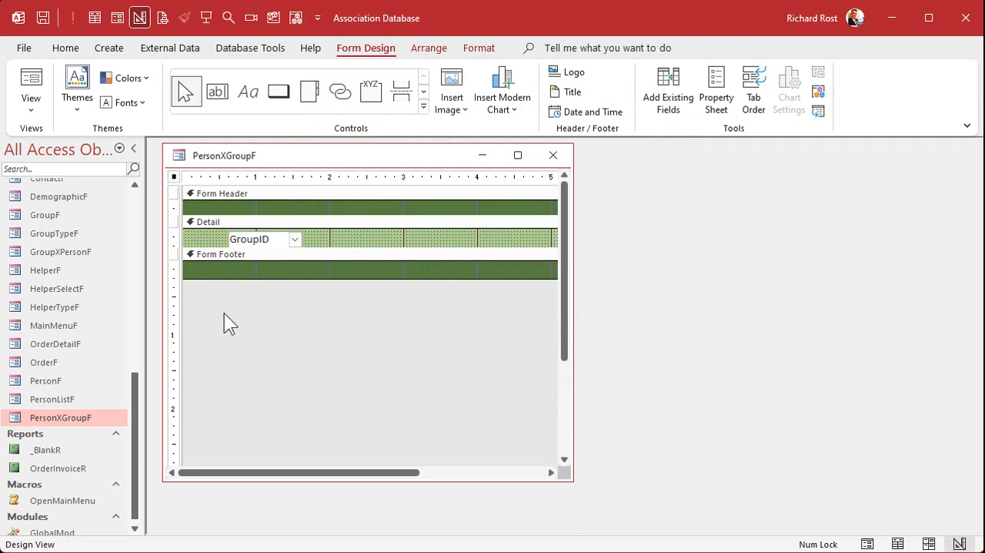
{"action": "left_click", "coordinate": [269, 240]}
{"action": "left_click_drag", "start_coordinate": [270, 244], "coordinate": [389, 235]}
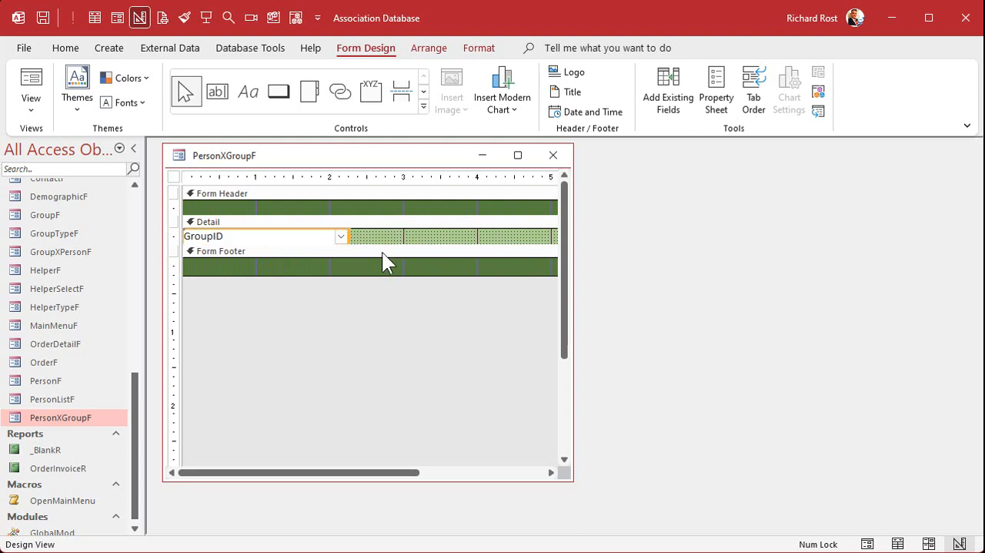
{"action": "left_click", "coordinate": [373, 290]}
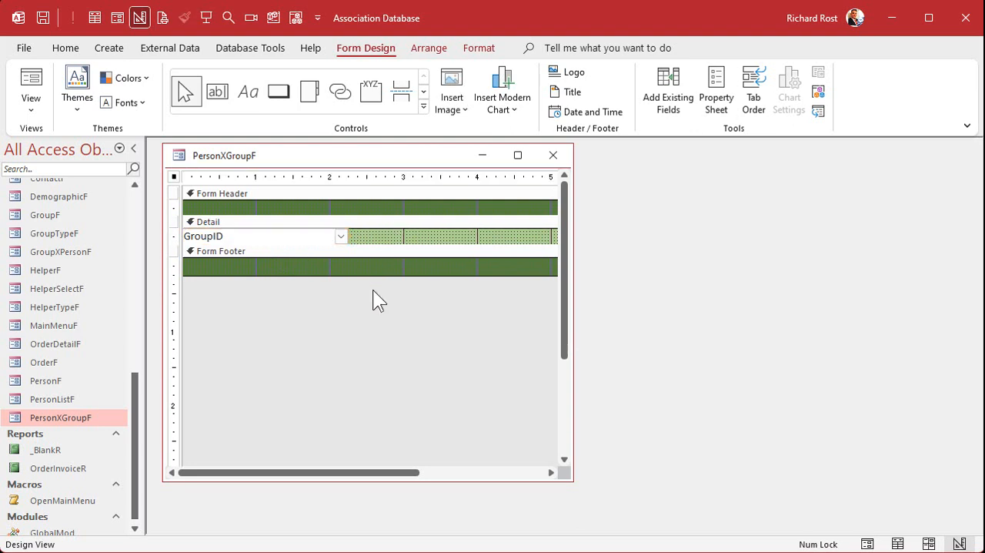
Step: Close PersonXGroupF and reopen it in Form View to review the group shown for each record
{"action": "left_click", "coordinate": [553, 155]}
{"action": "double_click", "coordinate": [62, 417]}
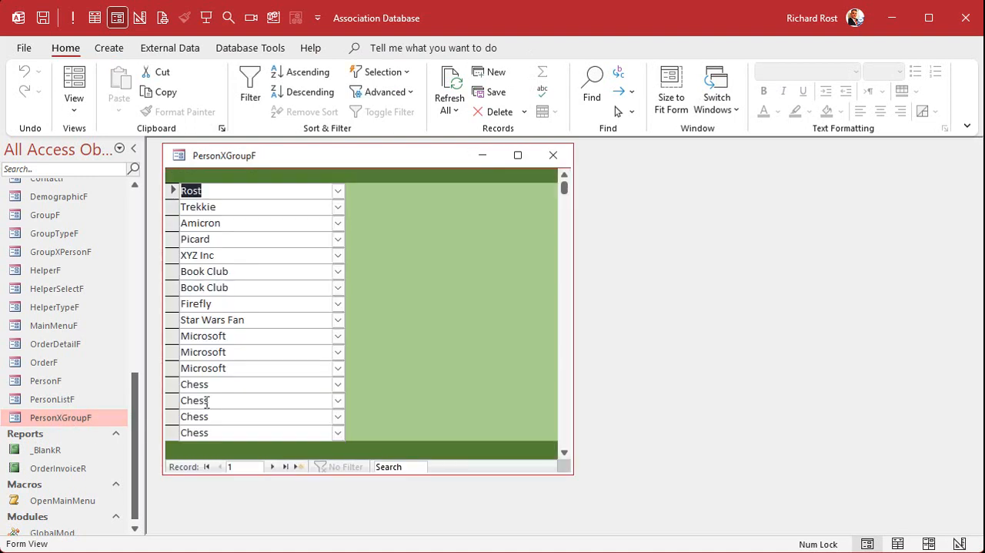
{"action": "scroll", "coordinate": [259, 400], "scroll_direction": "down", "scroll_amount": 3}
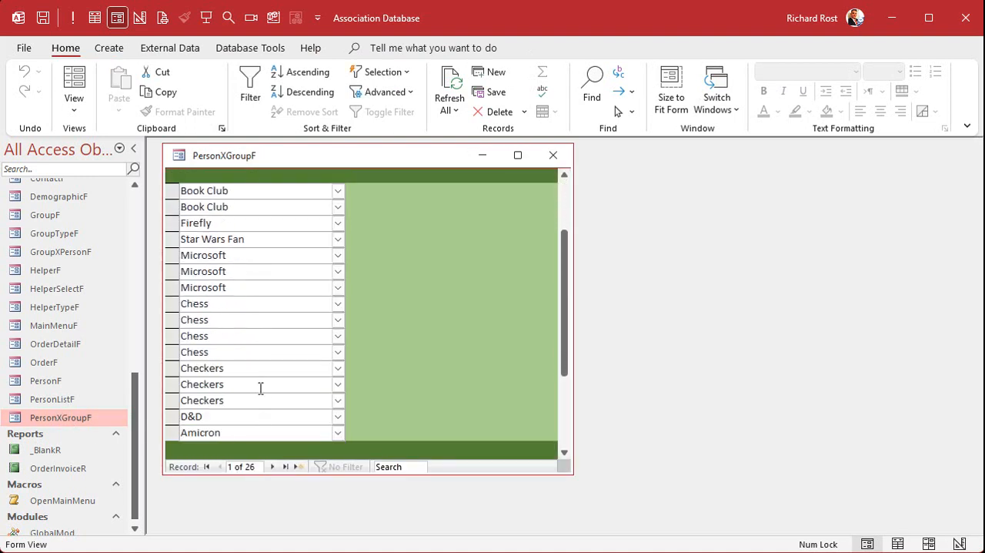
Step: Review the groups listed in PersonXGroupF against the GroupID values in the PersonXGroupT table
{"action": "scroll", "coordinate": [262, 385], "scroll_direction": "down", "scroll_amount": 5}
{"action": "scroll", "coordinate": [269, 385], "scroll_direction": "up", "scroll_amount": 8}
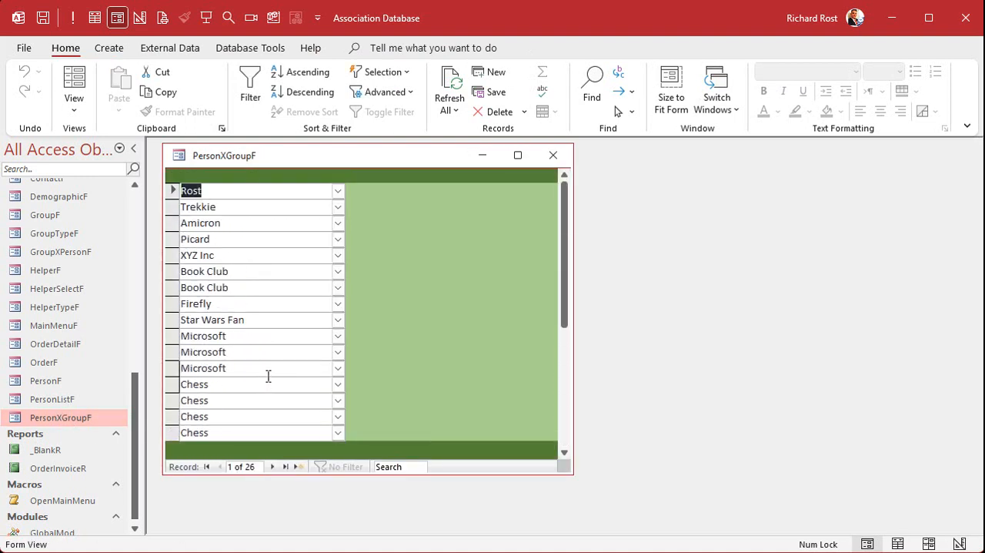
{"action": "left_click_drag", "start_coordinate": [139, 413], "coordinate": [139, 273]}
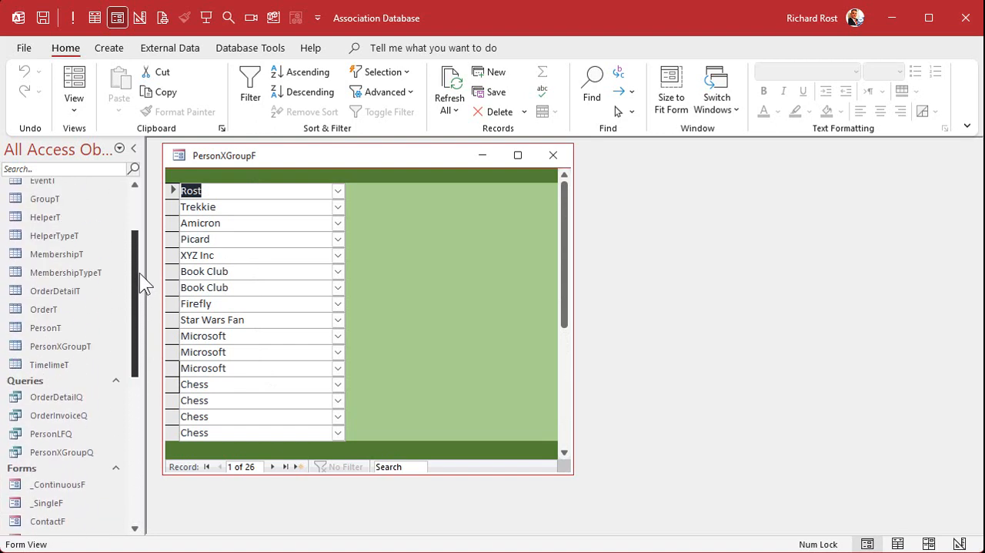
{"action": "double_click", "coordinate": [64, 345]}
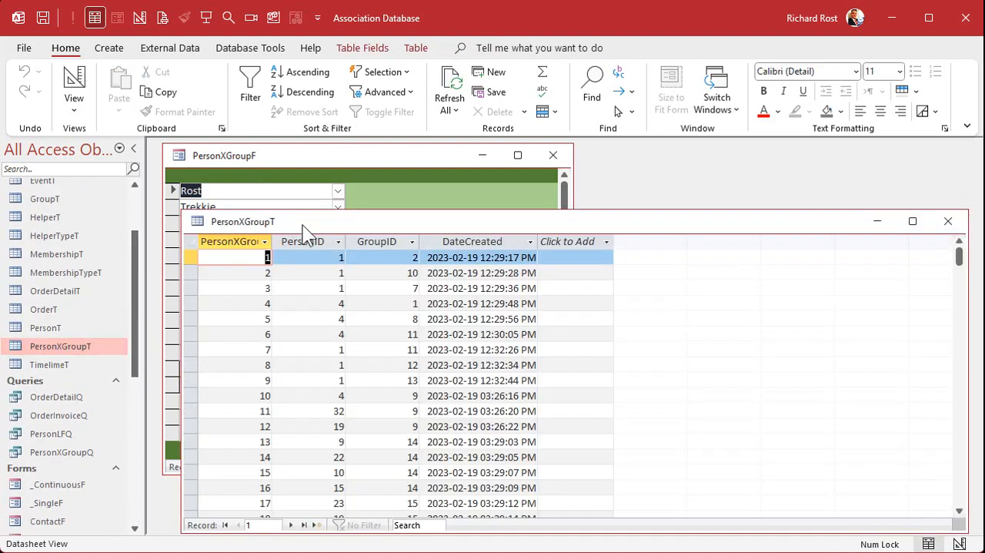
{"action": "left_click_drag", "start_coordinate": [303, 228], "coordinate": [354, 159]}
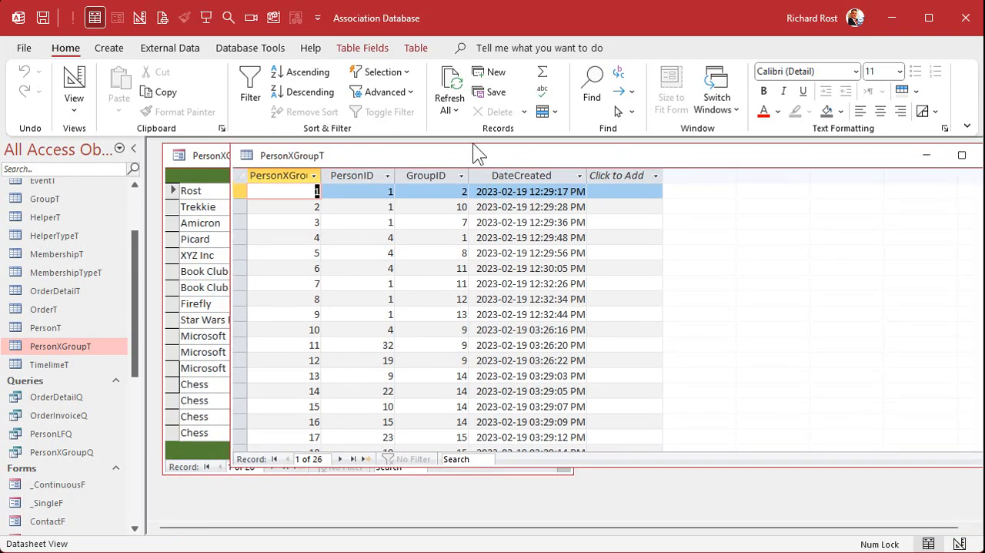
{"action": "double_click", "coordinate": [248, 156]}
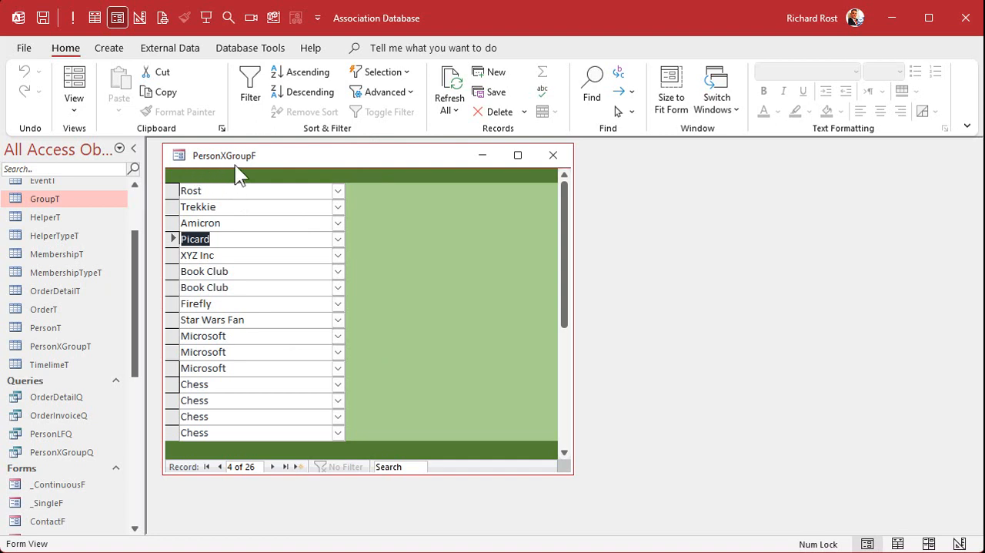
Step: Examine the PersonID column in PersonXGroupT, and close both the table and PersonXGroupF
{"action": "scroll", "coordinate": [132, 281], "scroll_direction": "up", "scroll_amount": 2}
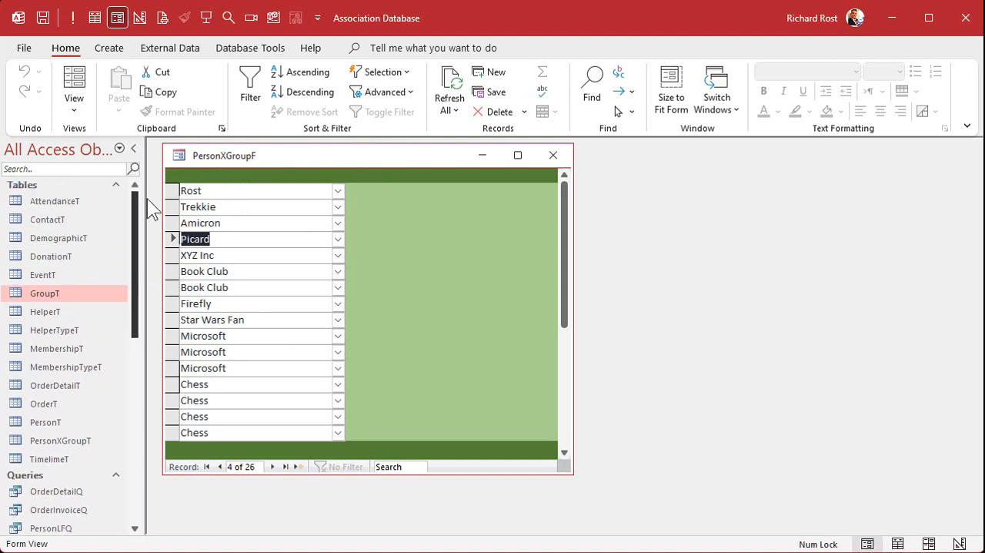
{"action": "double_click", "coordinate": [60, 442]}
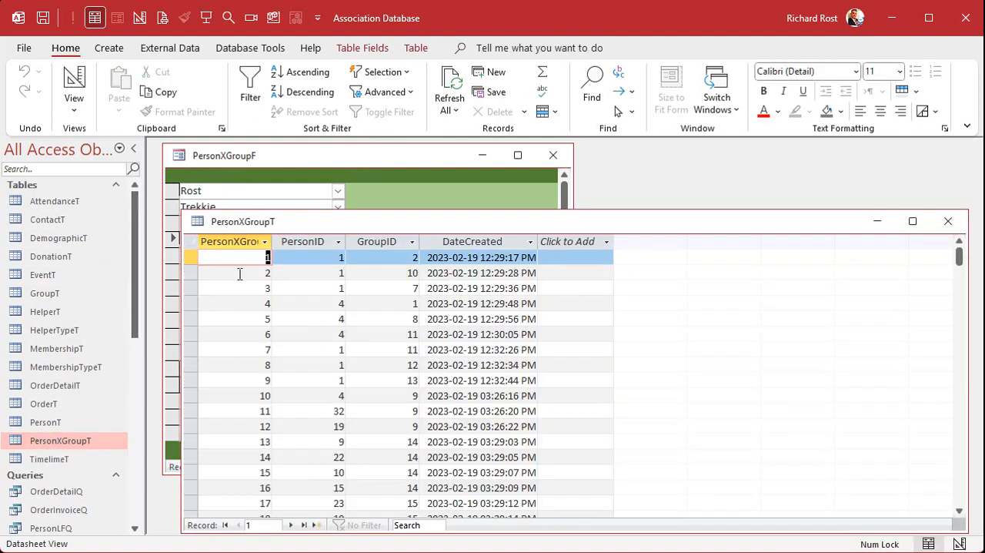
{"action": "left_click", "coordinate": [310, 243]}
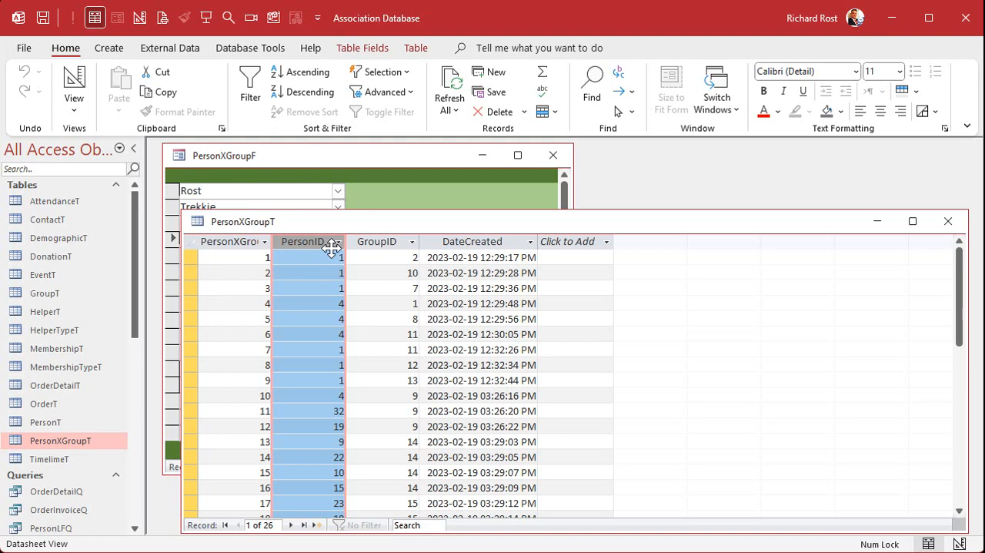
{"action": "left_click", "coordinate": [947, 221]}
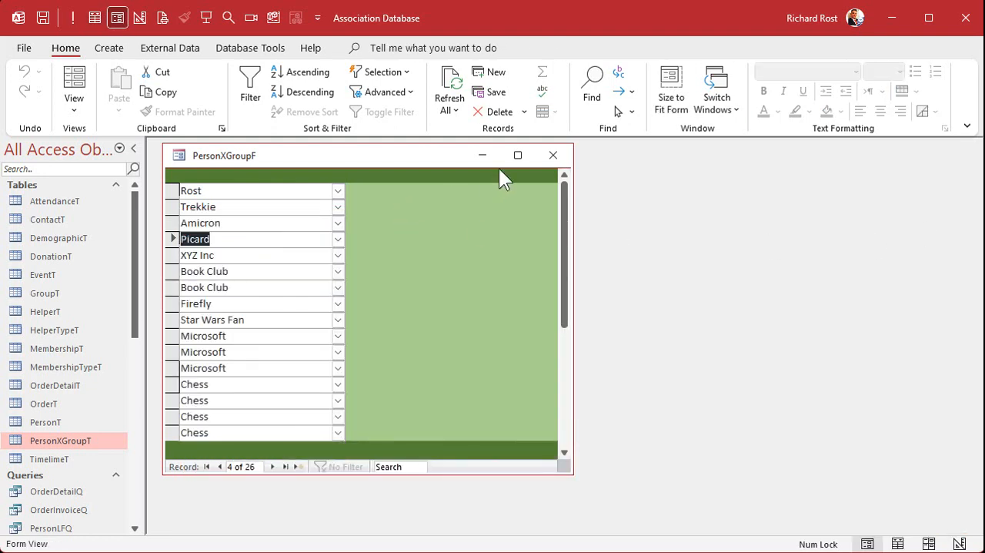
{"action": "left_click", "coordinate": [551, 155]}
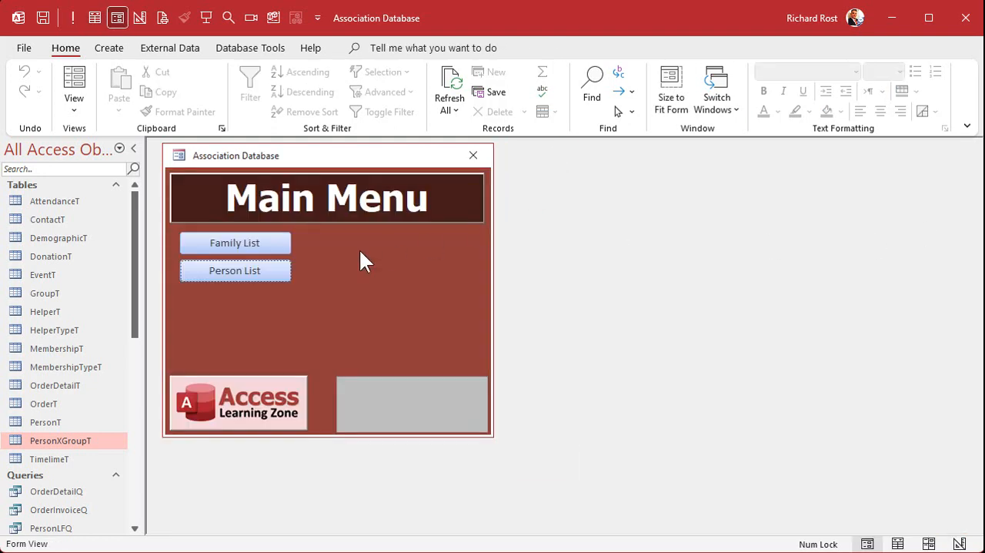
Step: Open the record with ID 1 from the person list and switch its PersonF form to Design View
{"action": "left_click", "coordinate": [231, 269]}
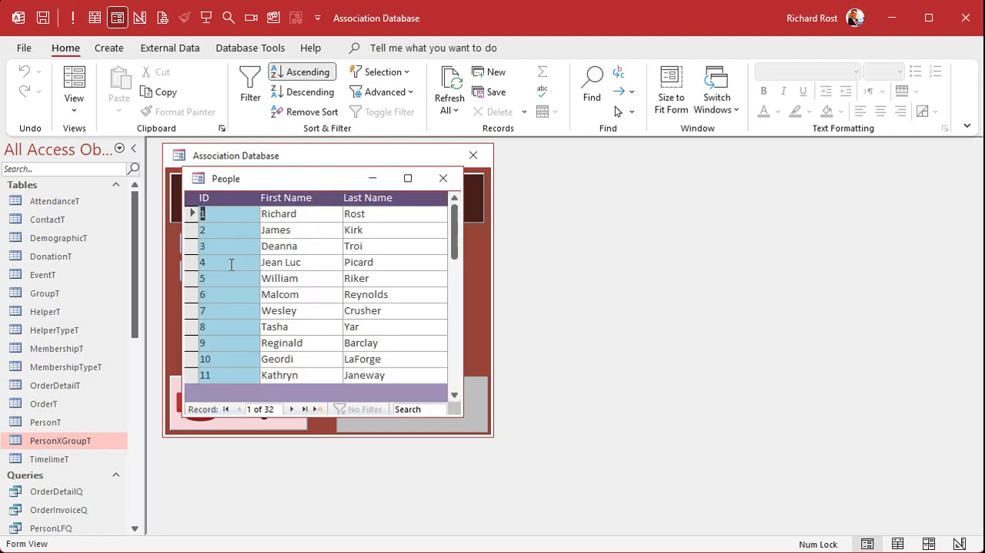
{"action": "double_click", "coordinate": [236, 214]}
{"action": "right_click", "coordinate": [475, 159]}
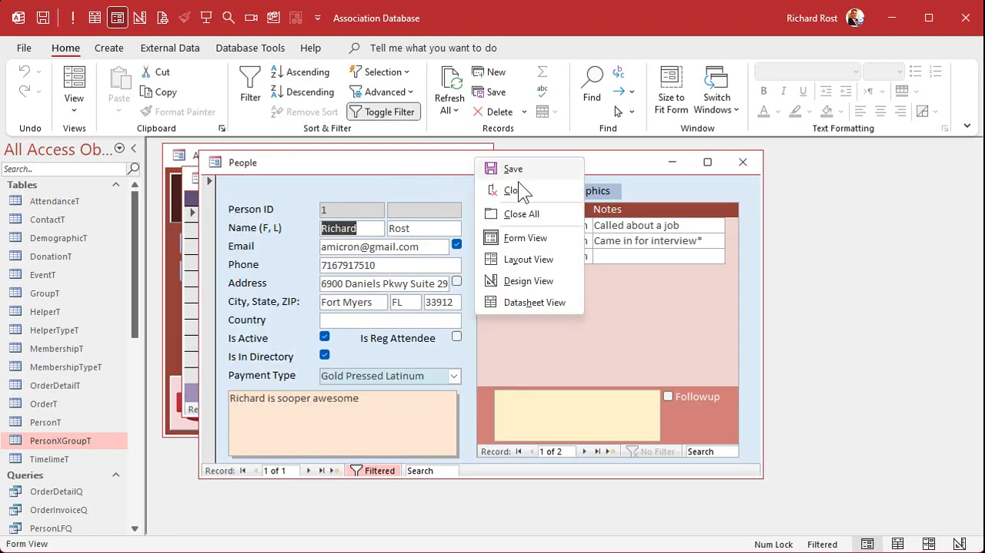
{"action": "left_click", "coordinate": [514, 282]}
Step: Duplicate the Demographics label on PersonF and place the copy directly beside the original, after the existing labels
{"action": "left_click", "coordinate": [594, 222]}
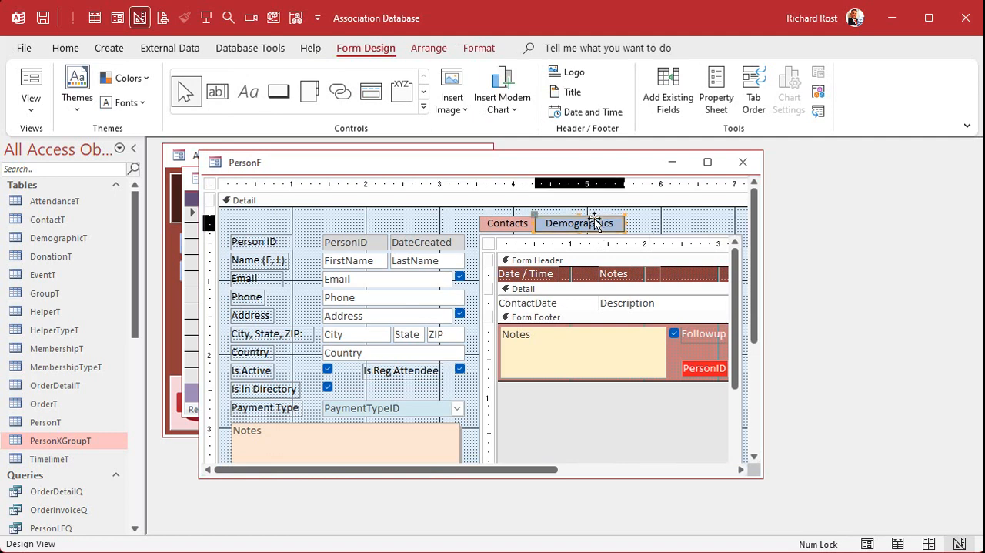
{"action": "left_click", "coordinate": [650, 214]}
{"action": "key", "text": "ctrl+v"}
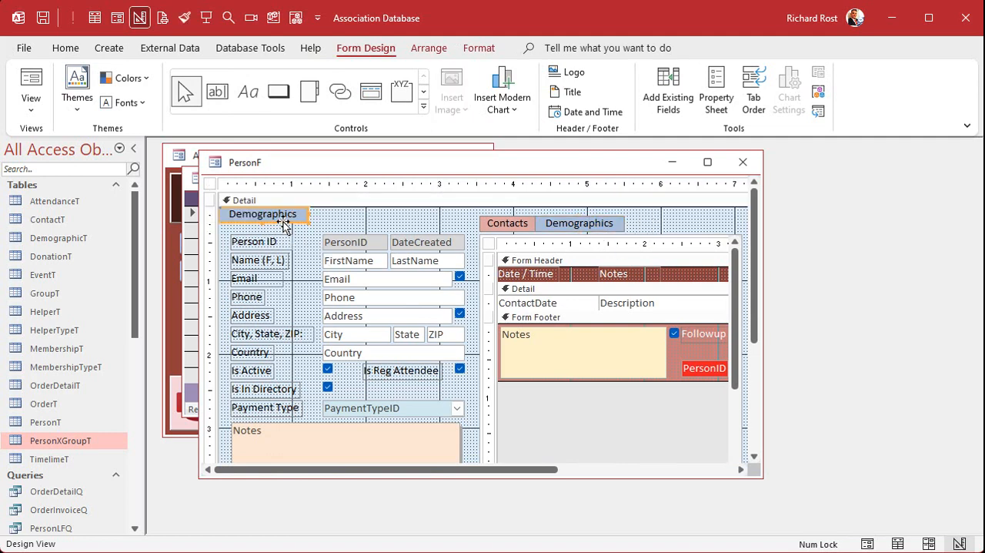
{"action": "left_click_drag", "start_coordinate": [286, 218], "coordinate": [688, 232]}
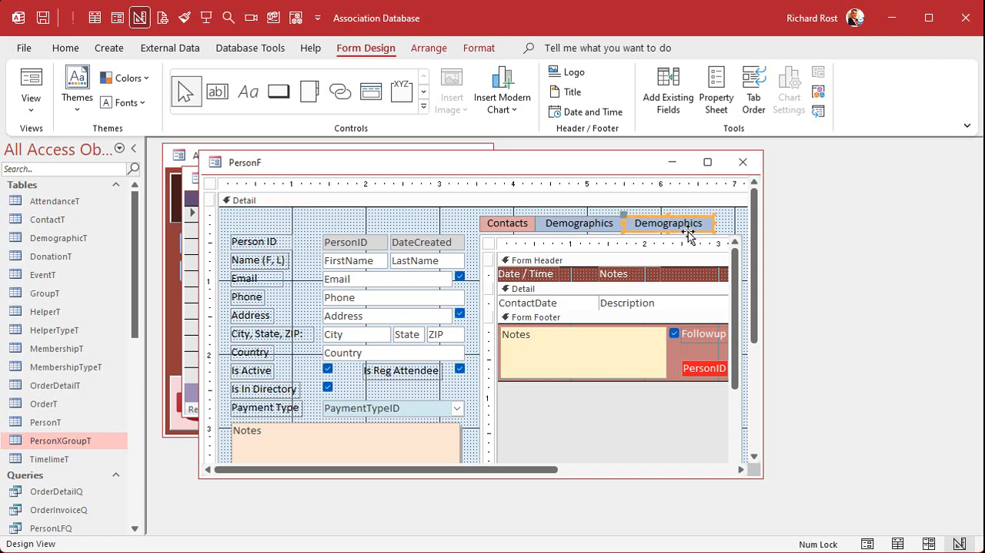
{"action": "left_click", "coordinate": [741, 223]}
{"action": "left_click_drag", "start_coordinate": [625, 166], "coordinate": [592, 165]}
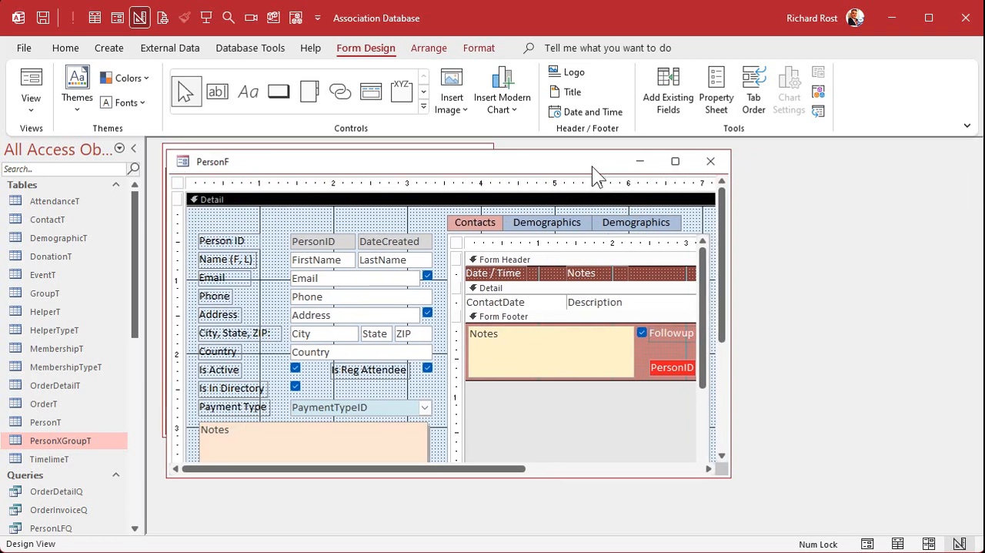
Step: Set the copied label's caption to Groups and its name to GroupLabel
{"action": "double_click", "coordinate": [617, 220]}
{"action": "left_click_drag", "start_coordinate": [367, 251], "coordinate": [709, 241]}
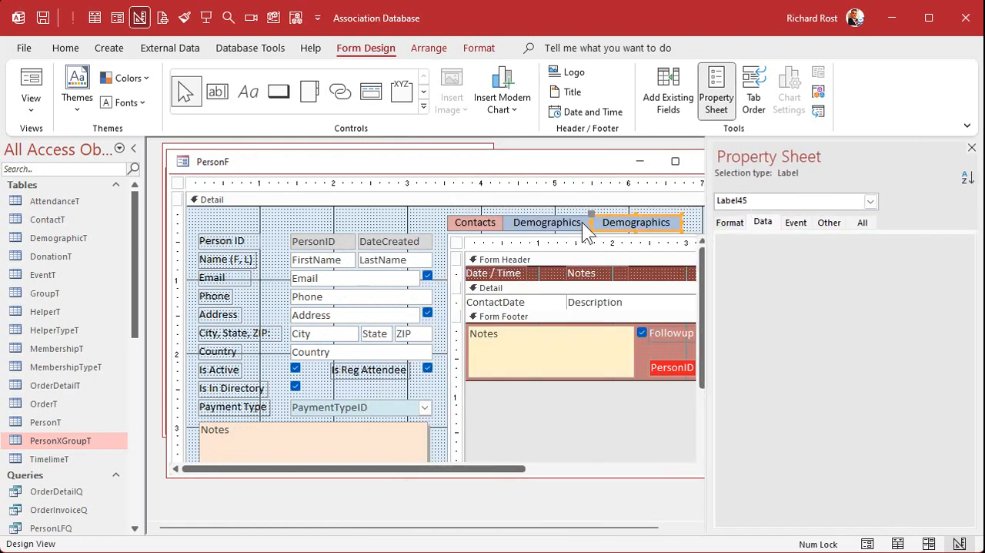
{"action": "left_click", "coordinate": [865, 224]}
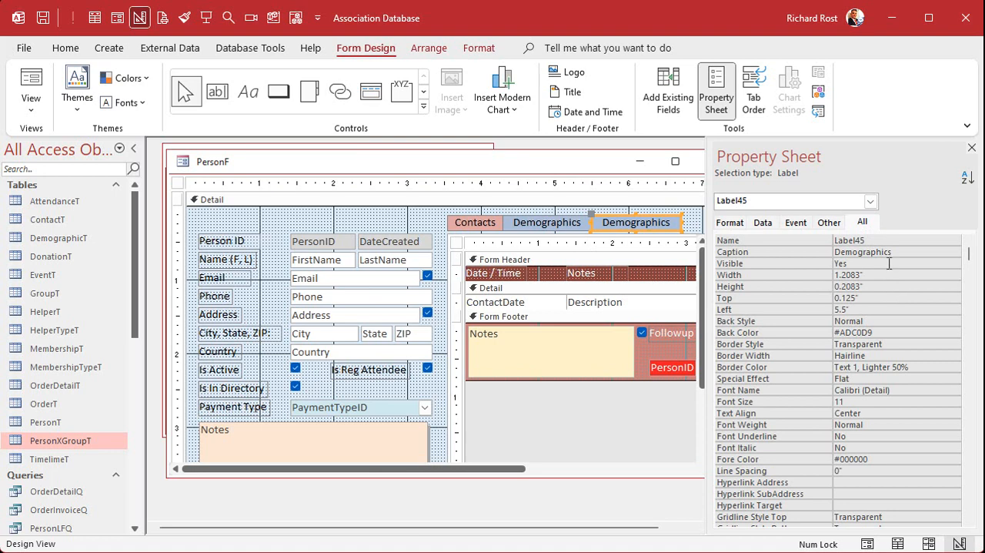
{"action": "left_click_drag", "start_coordinate": [875, 241], "coordinate": [820, 238]}
{"action": "left_click_drag", "start_coordinate": [904, 252], "coordinate": [807, 248]}
{"action": "type", "text": "Groups"}
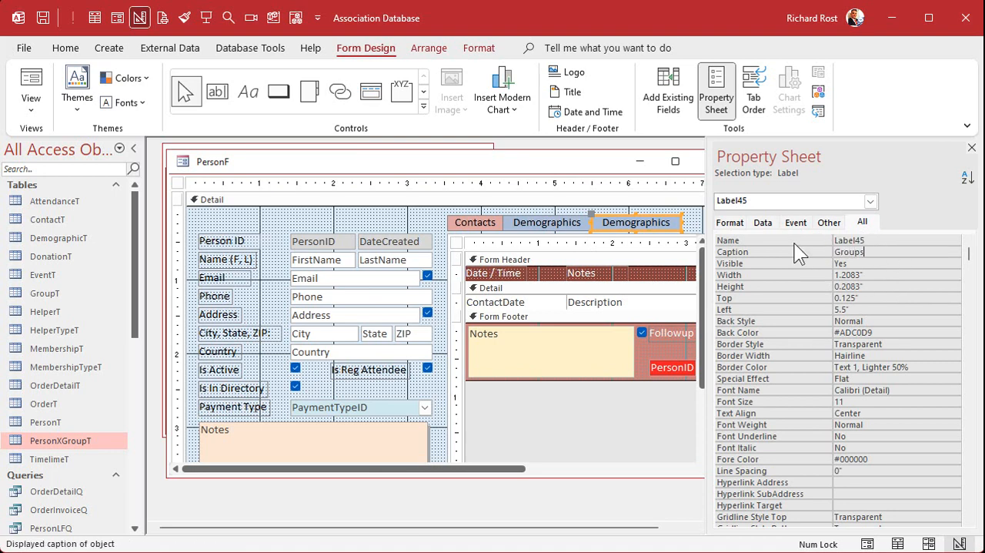
{"action": "key", "text": "Up"}
{"action": "type", "text": "GroupLabel"}
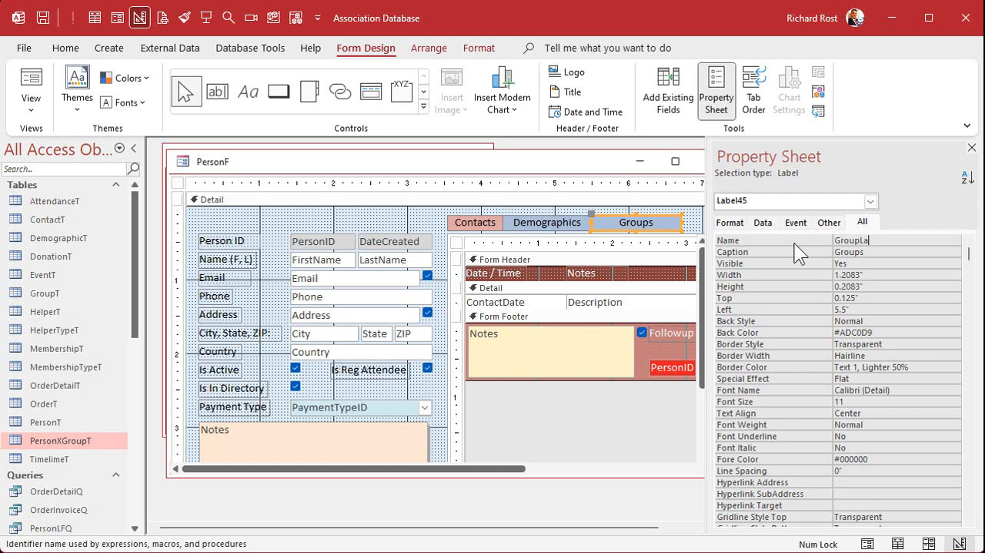
{"action": "key", "text": "Return"}
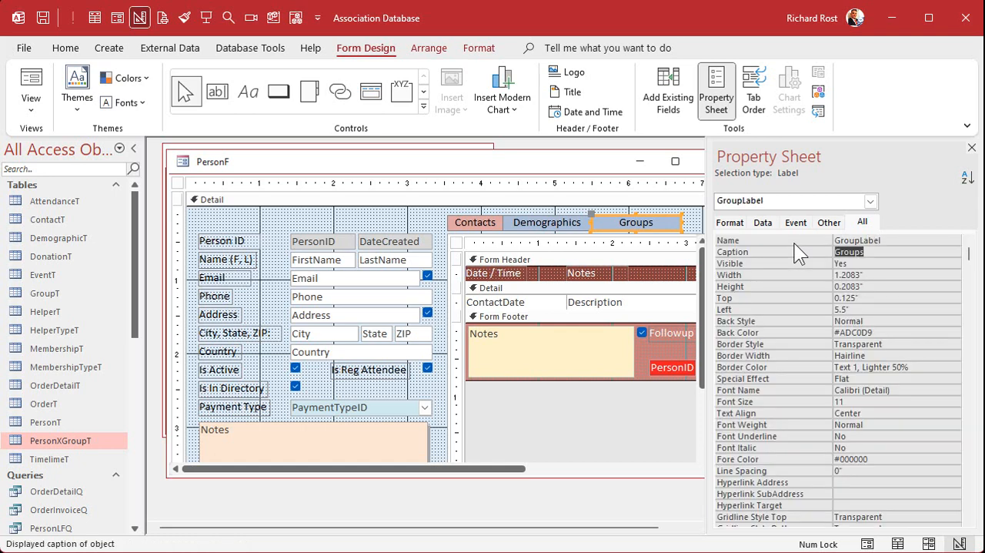
Step: Narrow the Groups label to about 0.625 inches and give it a green background
{"action": "left_click", "coordinate": [681, 223]}
{"action": "left_click_drag", "start_coordinate": [680, 223], "coordinate": [640, 226]}
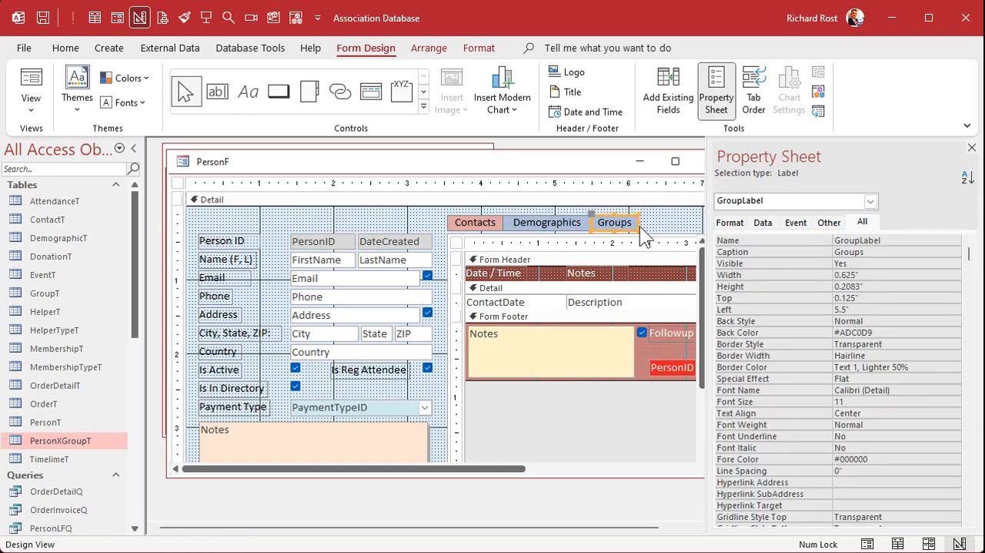
{"action": "left_click", "coordinate": [653, 220]}
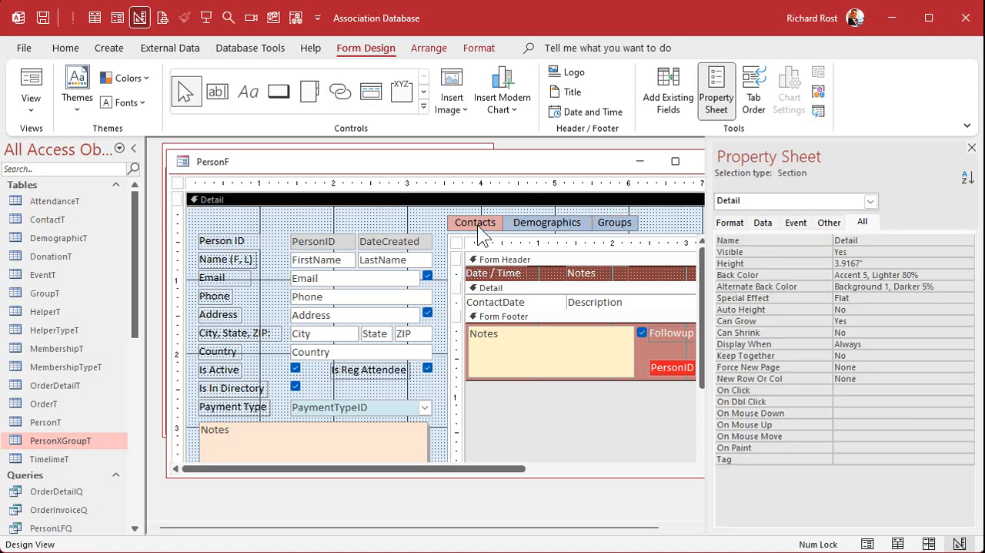
{"action": "left_click", "coordinate": [610, 223]}
{"action": "left_click", "coordinate": [488, 47]}
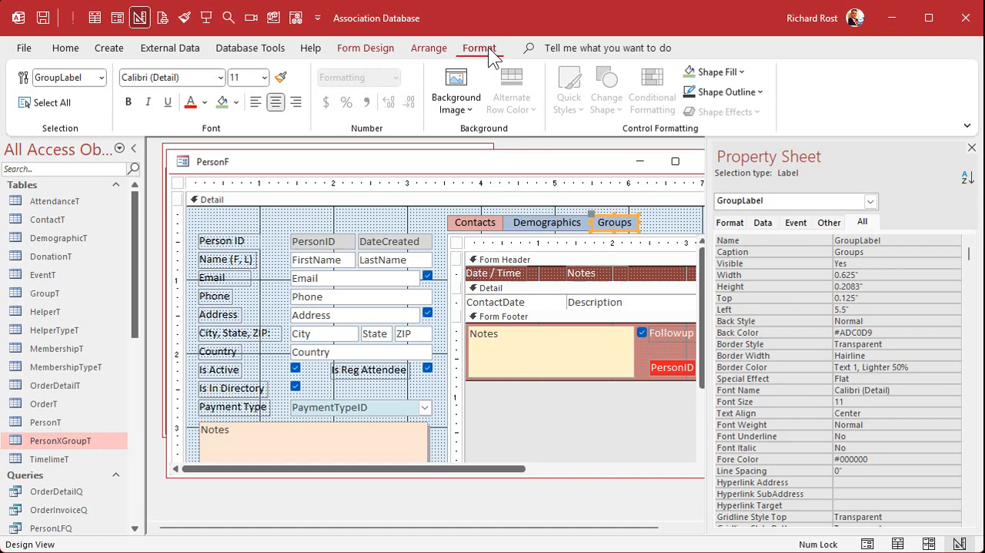
{"action": "left_click", "coordinate": [223, 102]}
{"action": "left_click", "coordinate": [672, 218]}
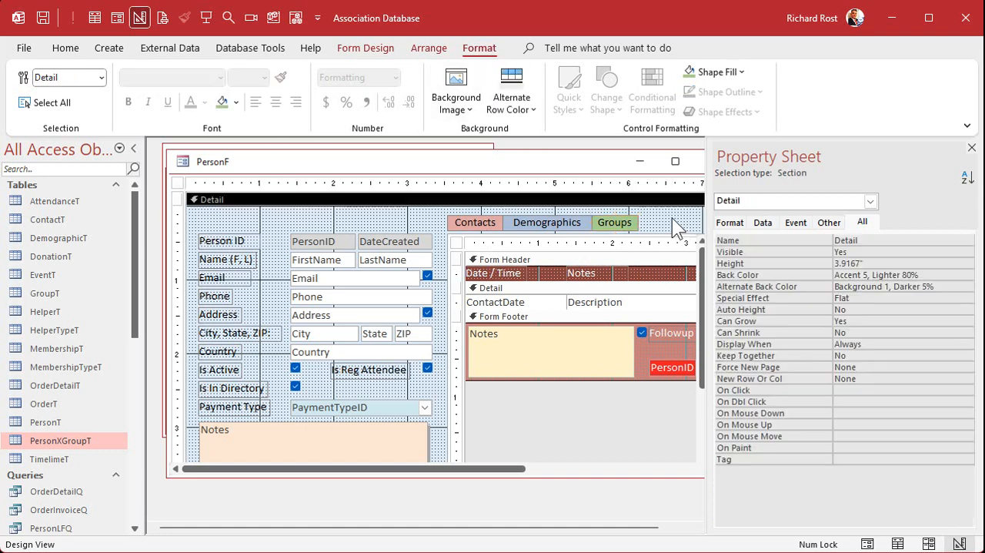
Step: Open the Demographics label's On Click code and delete the FamilyCombo_DblClick procedure from the module
{"action": "left_click", "coordinate": [555, 219]}
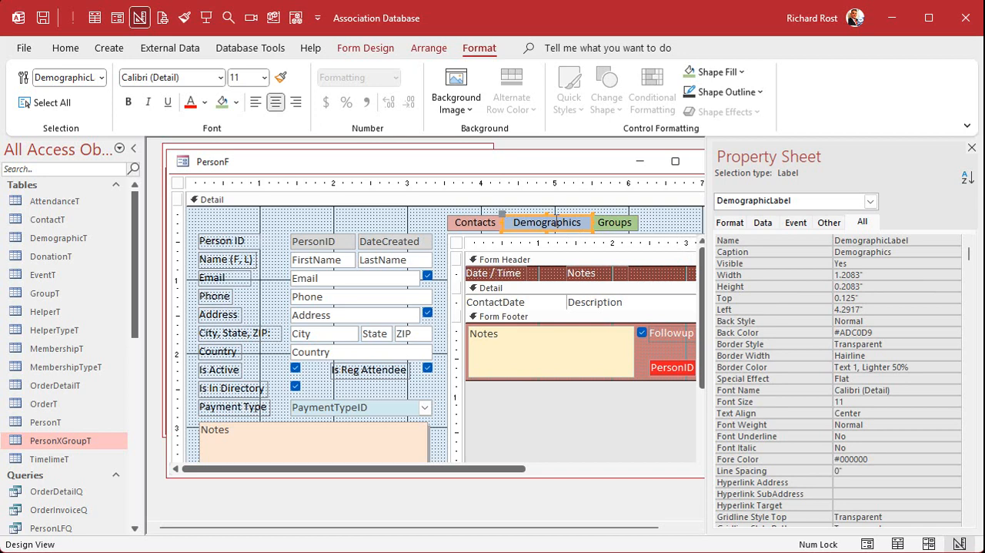
{"action": "left_click", "coordinate": [796, 222]}
{"action": "left_click", "coordinate": [918, 240]}
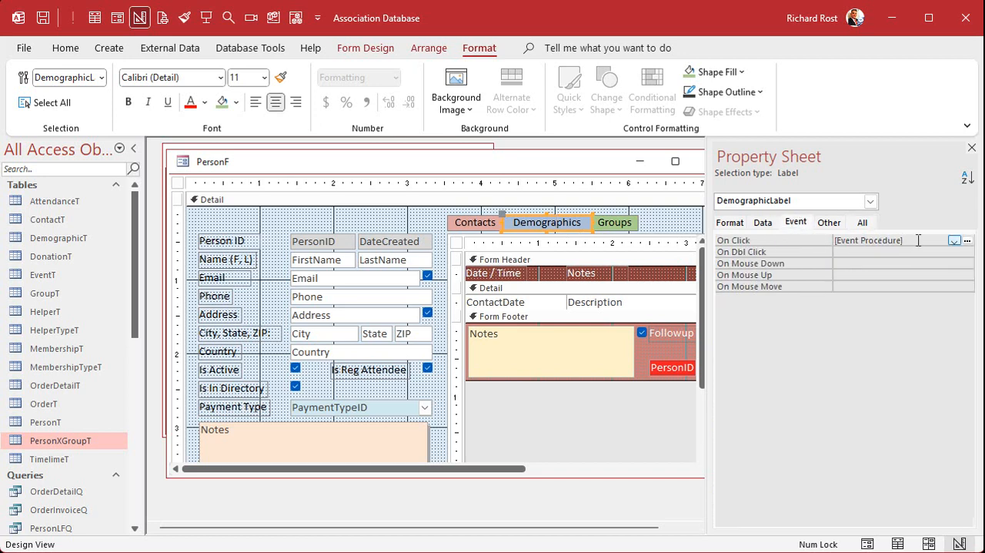
{"action": "left_click", "coordinate": [967, 241]}
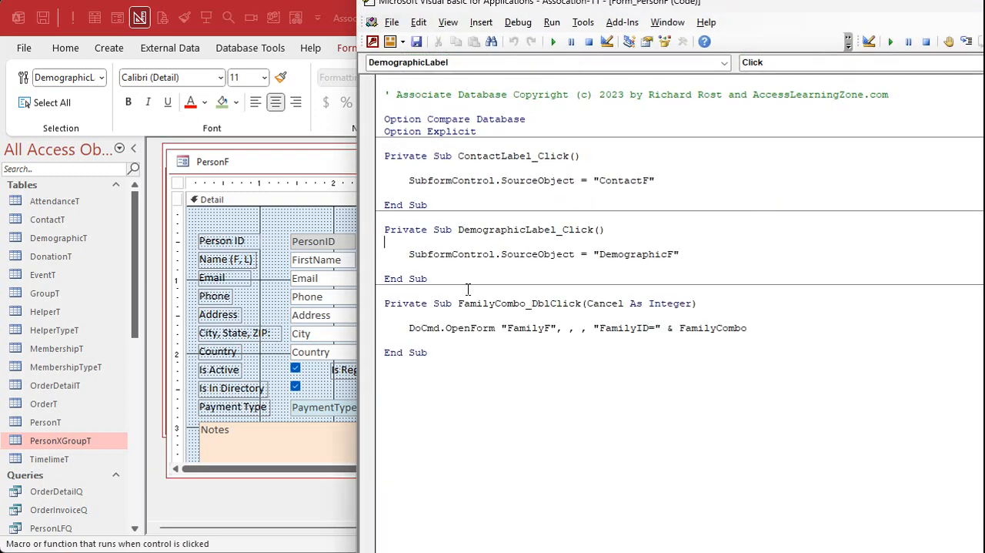
{"action": "left_click_drag", "start_coordinate": [457, 303], "coordinate": [572, 300]}
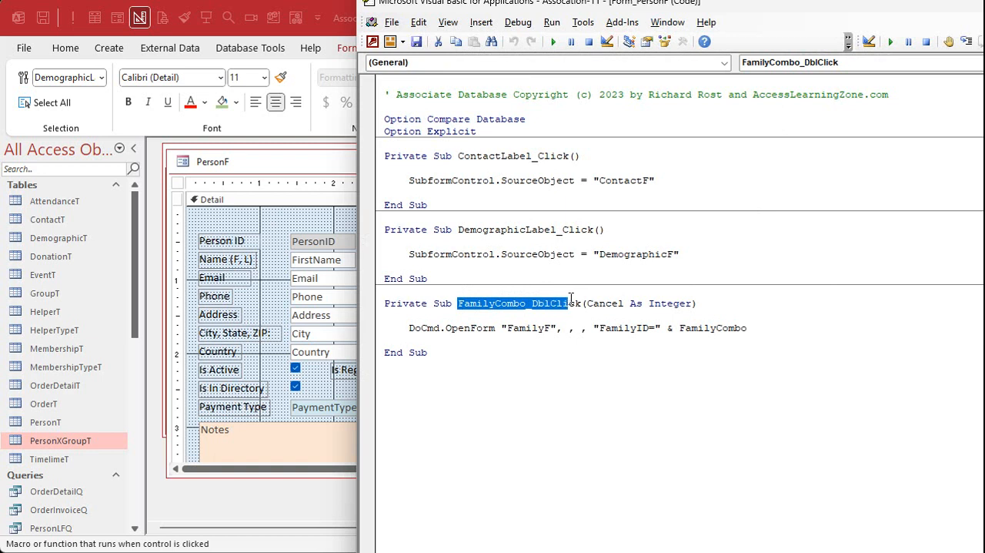
{"action": "left_click", "coordinate": [457, 302]}
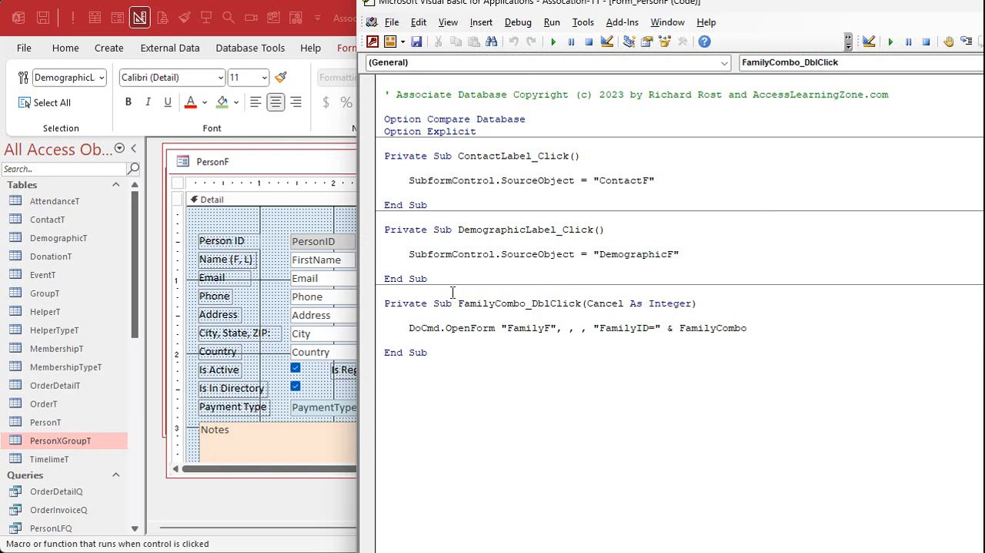
{"action": "left_click_drag", "start_coordinate": [385, 303], "coordinate": [389, 365]}
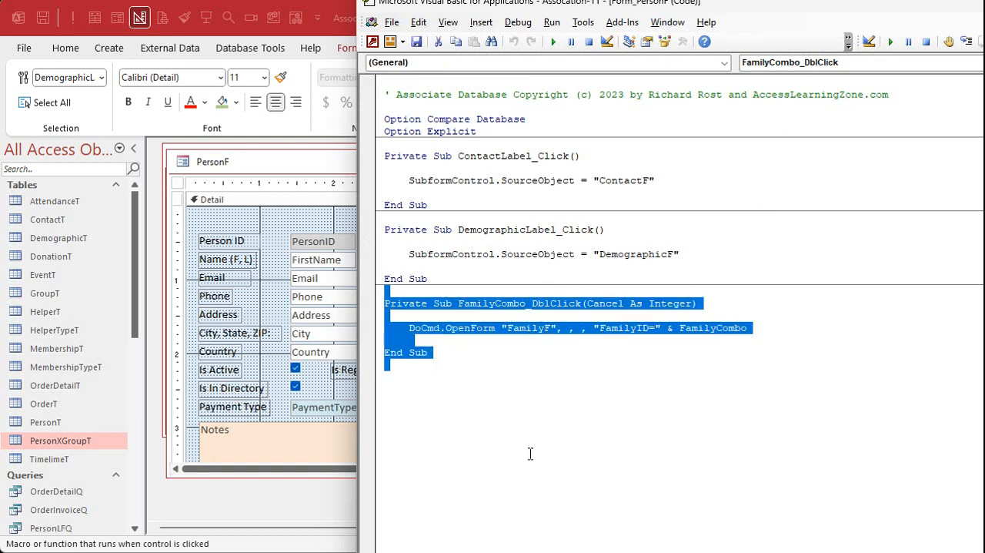
{"action": "key", "text": "Delete"}
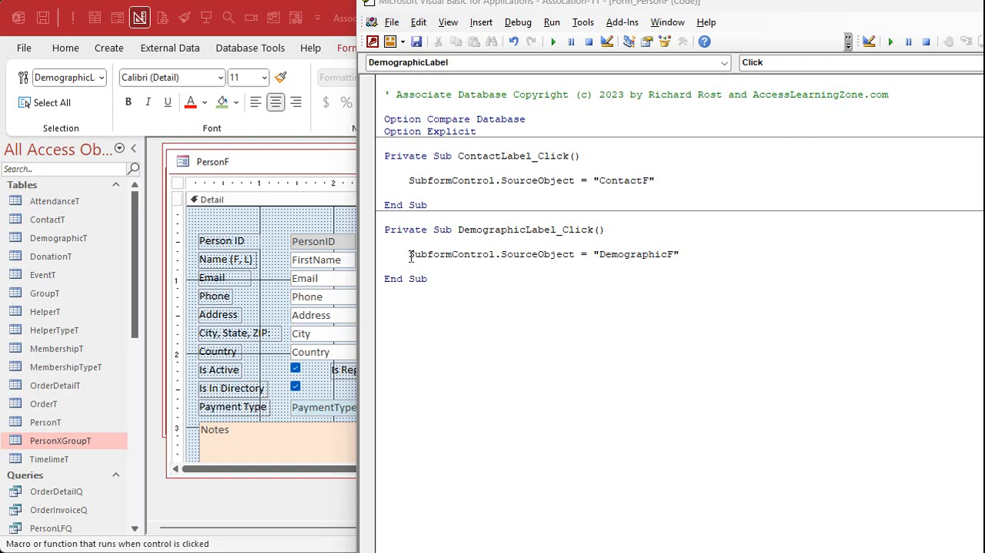
Step: Copy the SourceObject line from DemographicLabel_Click and create an On Click event procedure for GroupLabel
{"action": "left_click_drag", "start_coordinate": [408, 254], "coordinate": [706, 252]}
{"action": "key", "text": "ctrl+c"}
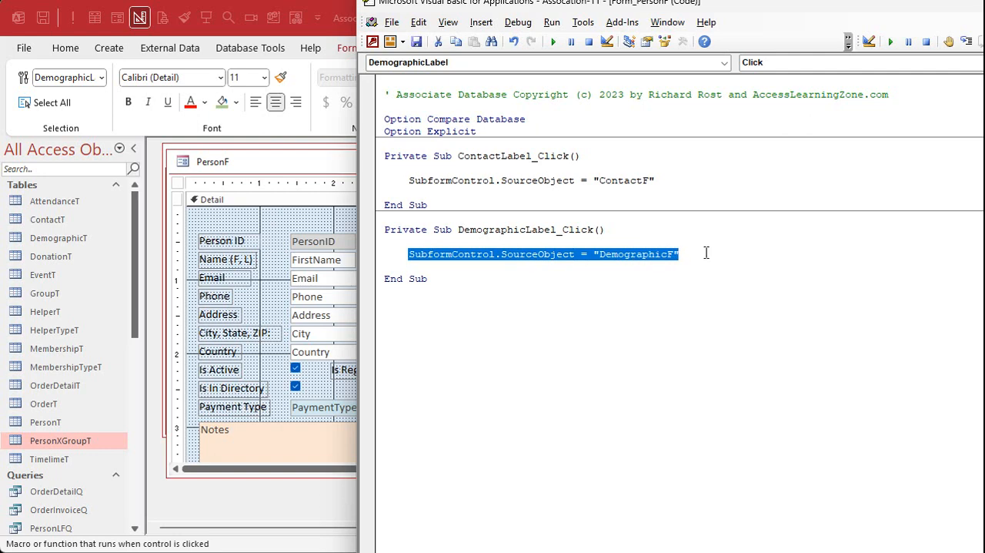
{"action": "left_click", "coordinate": [331, 178]}
{"action": "left_click", "coordinate": [615, 222]}
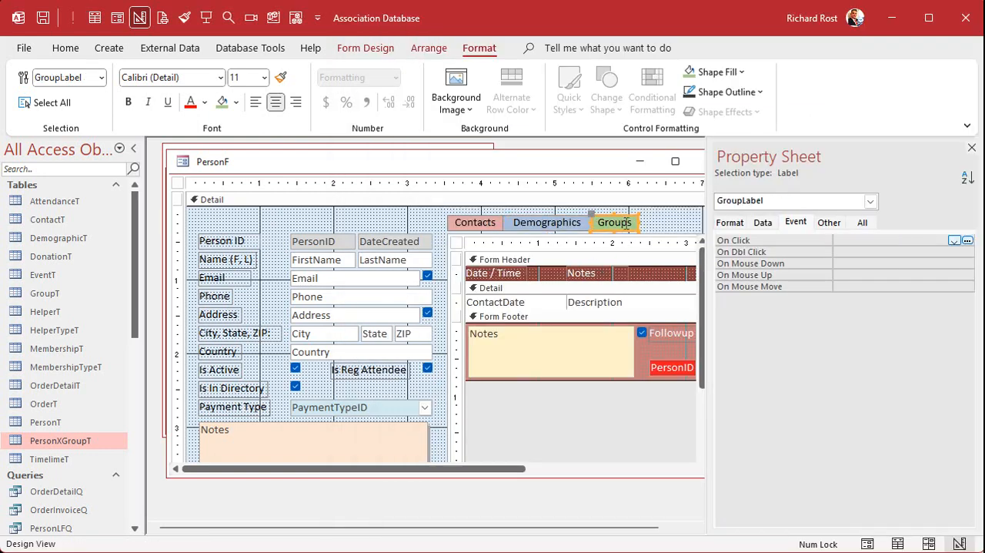
{"action": "left_click", "coordinate": [862, 241]}
{"action": "left_click", "coordinate": [968, 241]}
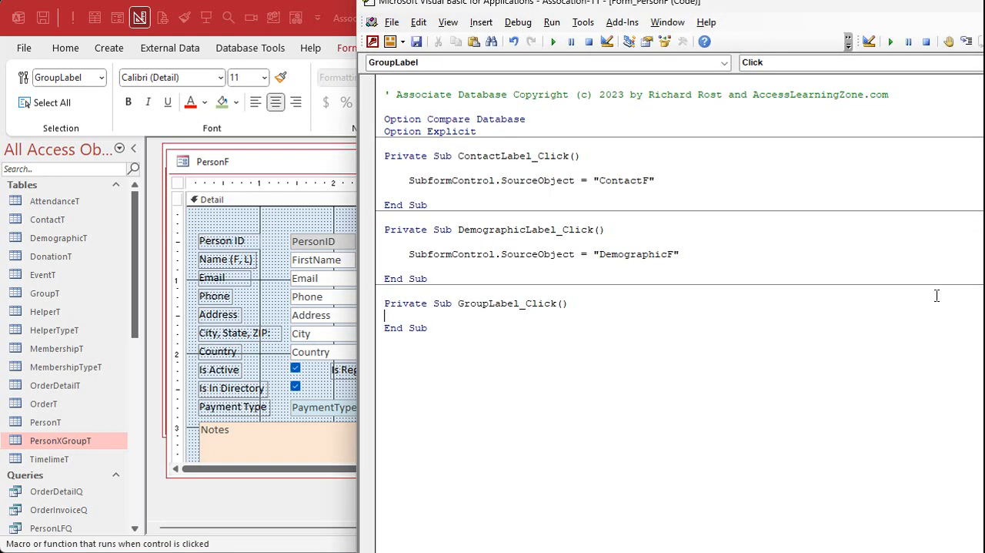
Step: Paste the copied SourceObject line into GroupLabel_Click and change its form name to "PersonXGroupF"
{"action": "key", "text": "Return"}
{"action": "key", "text": "Tab"}
{"action": "key", "text": "ctrl+v"}
{"action": "key", "text": "Return"}
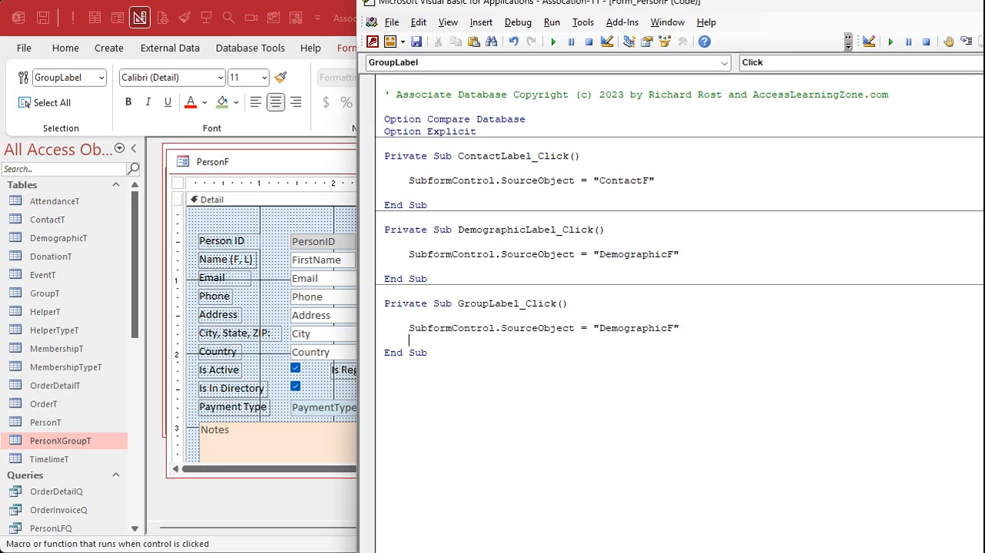
{"action": "double_click", "coordinate": [637, 328]}
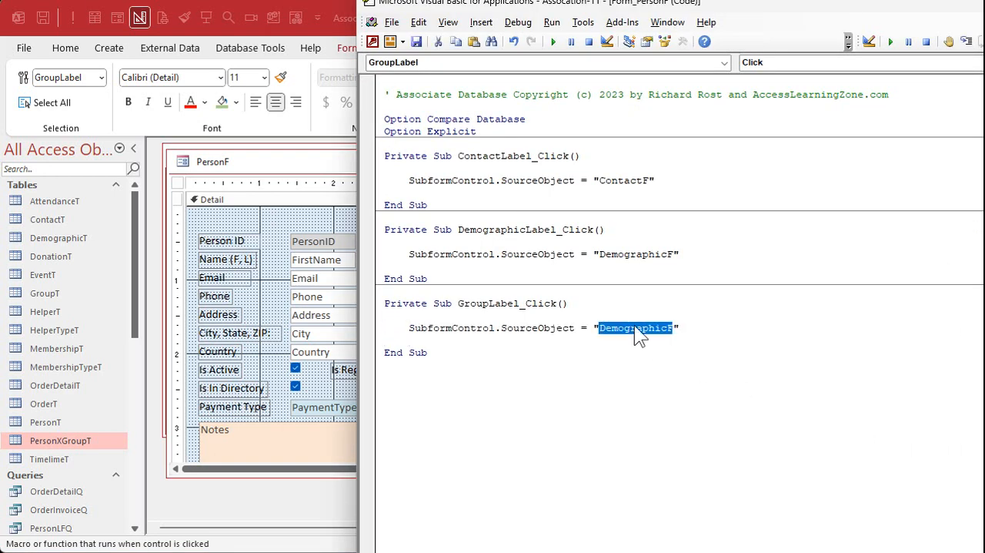
{"action": "type", "text": "PersonXGroupF"}
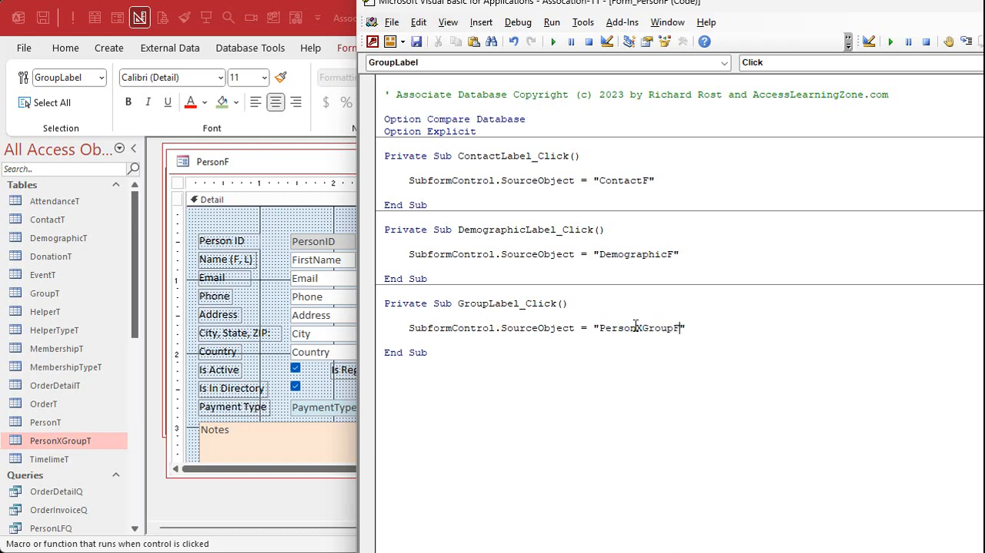
Step: Return to the PersonF design, close its property sheet and close the form
{"action": "left_click", "coordinate": [333, 165]}
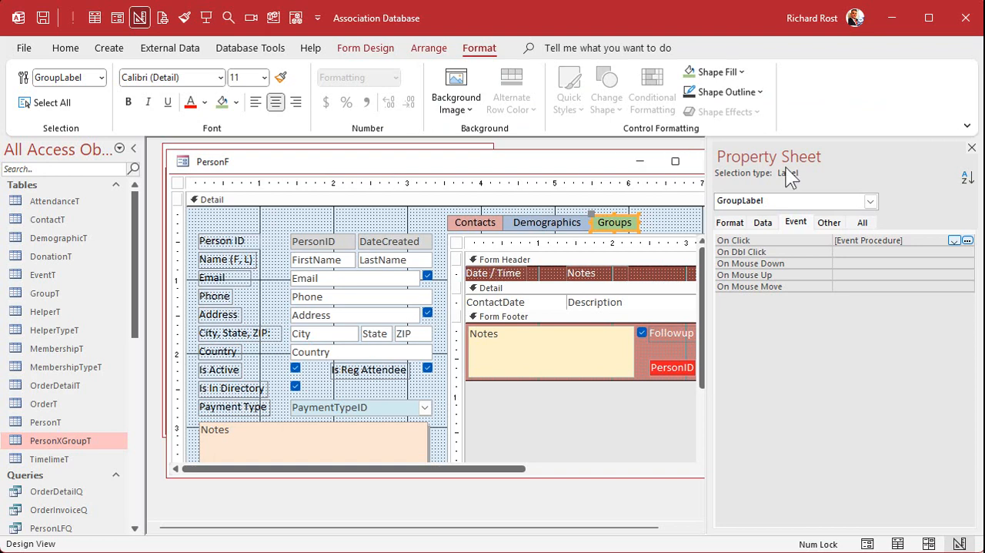
{"action": "left_click", "coordinate": [971, 147]}
{"action": "left_click", "coordinate": [709, 161]}
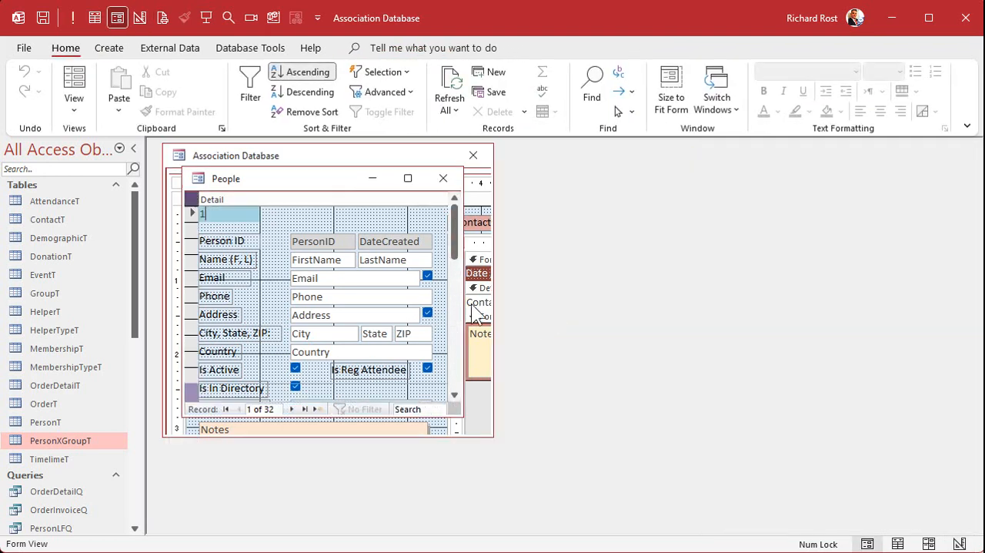
Step: Open the first and fourth people from the People list and display each one's Groups subform, closing each record after checking it
{"action": "double_click", "coordinate": [229, 216]}
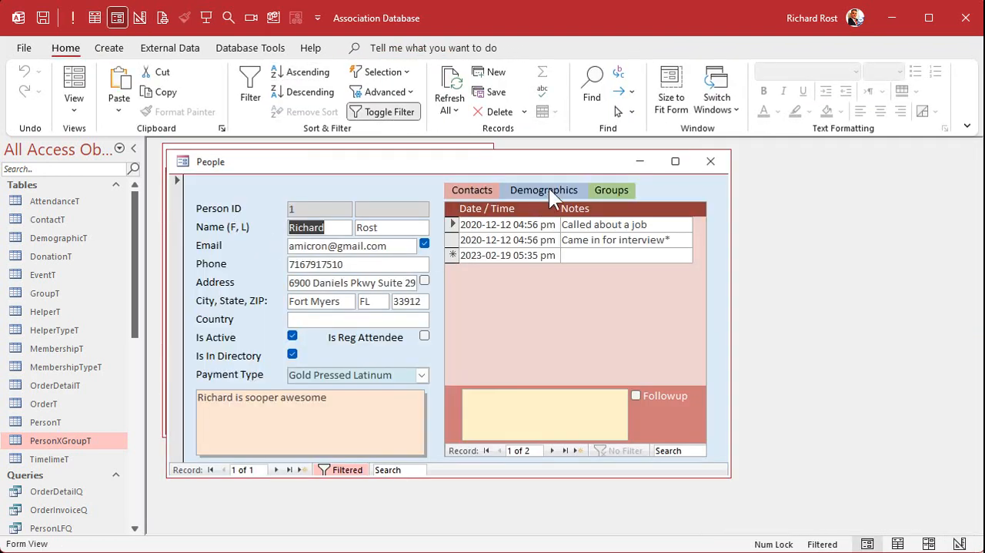
{"action": "left_click", "coordinate": [610, 189]}
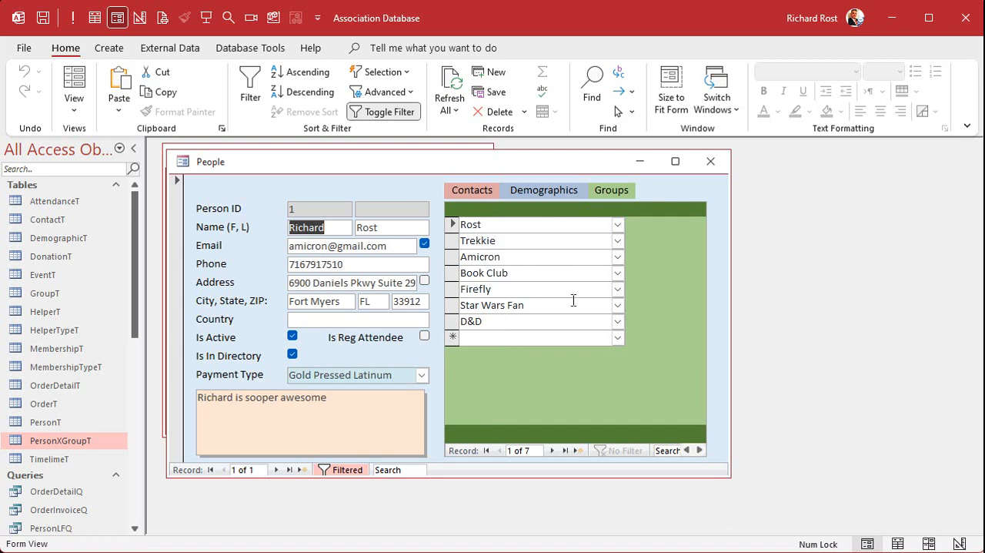
{"action": "left_click", "coordinate": [710, 161]}
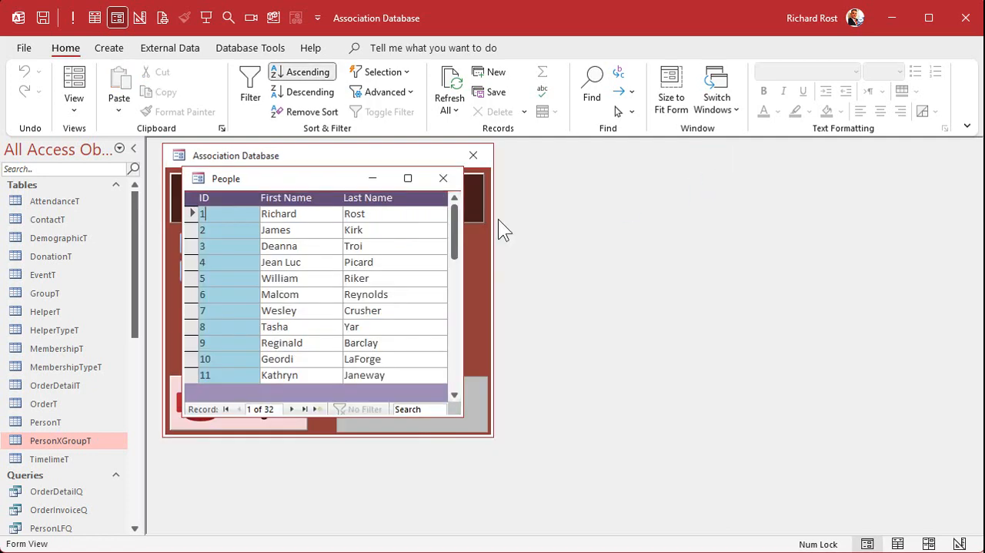
{"action": "double_click", "coordinate": [228, 263]}
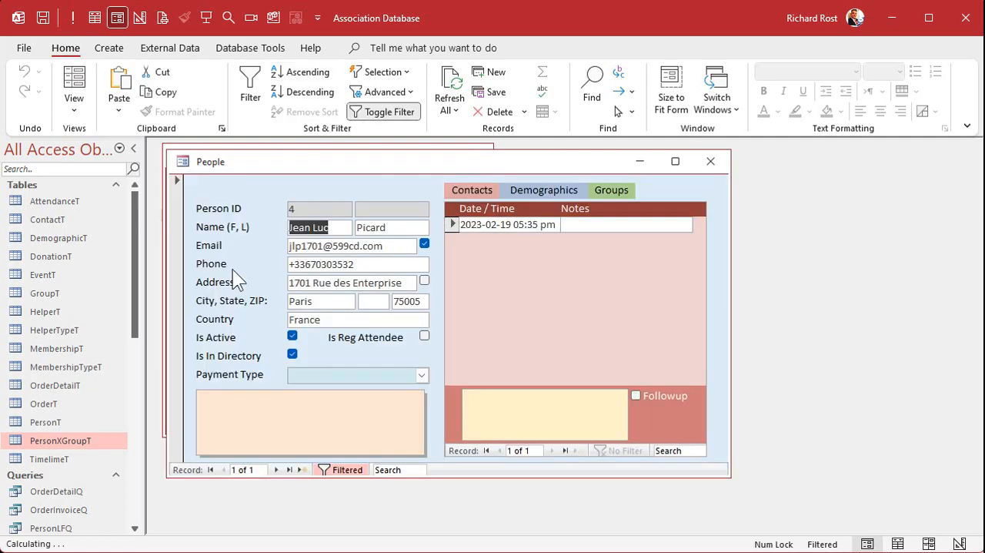
{"action": "left_click", "coordinate": [610, 189]}
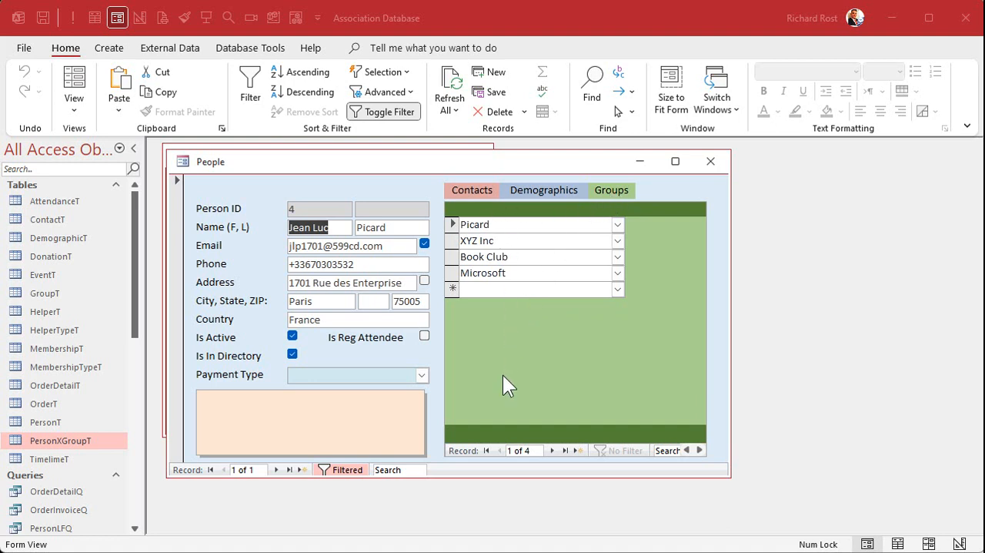
{"action": "left_click", "coordinate": [710, 161]}
Step: Open the PersonXGroupF form in Design View and select its Form Header section
{"action": "left_click_drag", "start_coordinate": [132, 317], "coordinate": [131, 471]}
{"action": "left_click", "coordinate": [55, 464]}
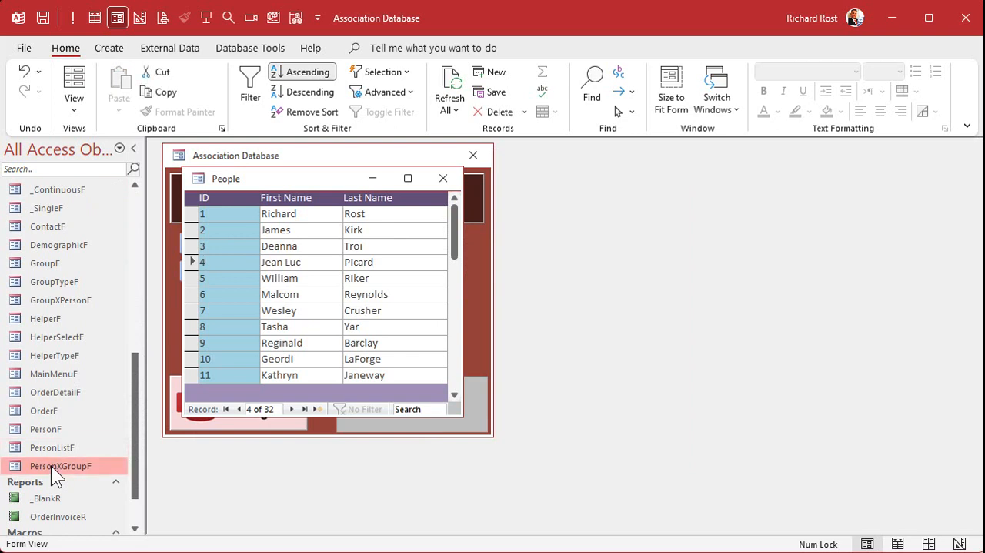
{"action": "right_click", "coordinate": [50, 465]}
{"action": "left_click", "coordinate": [127, 271]}
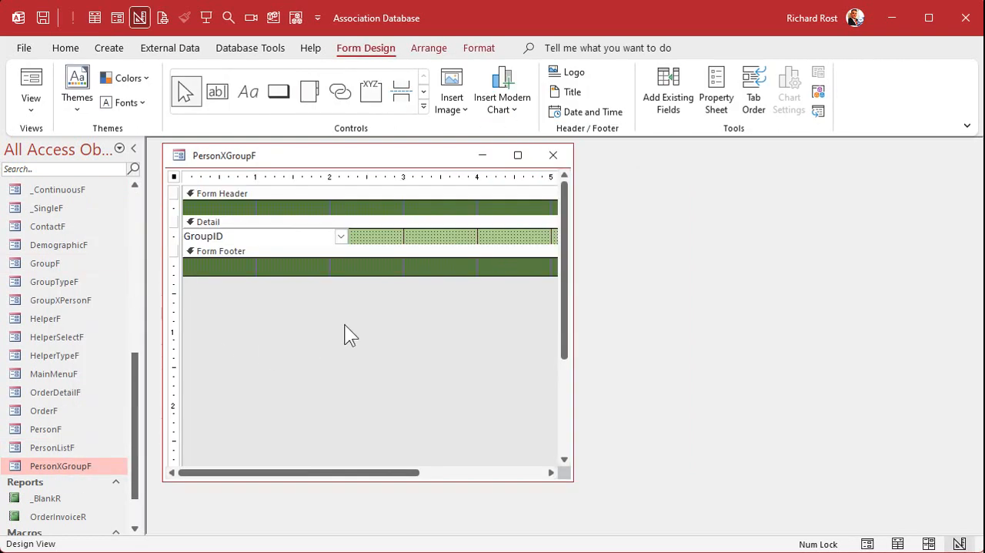
{"action": "left_click", "coordinate": [264, 209]}
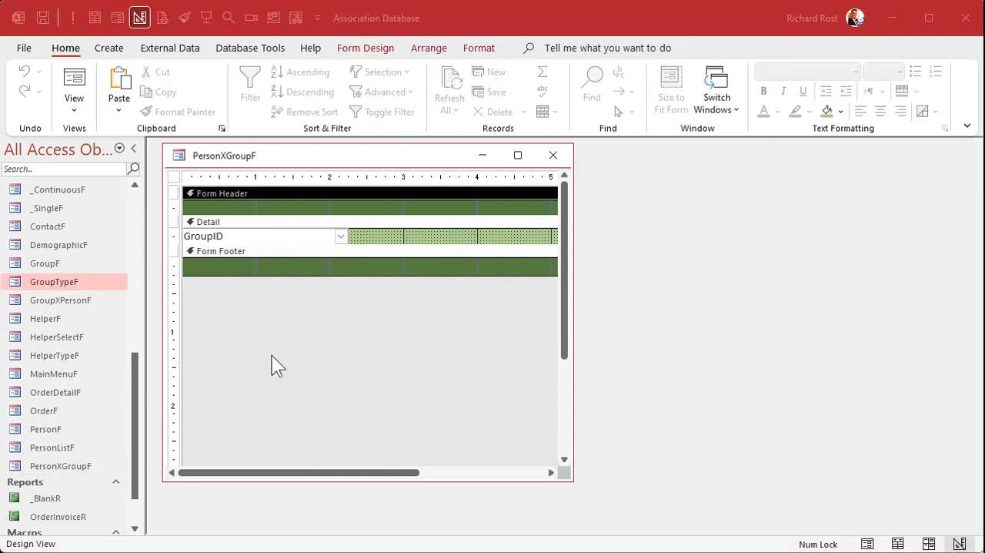
Step: Open the HelperT table and highlight the group type records that have HelperTypeID 9
{"action": "left_click_drag", "start_coordinate": [138, 406], "coordinate": [144, 213]}
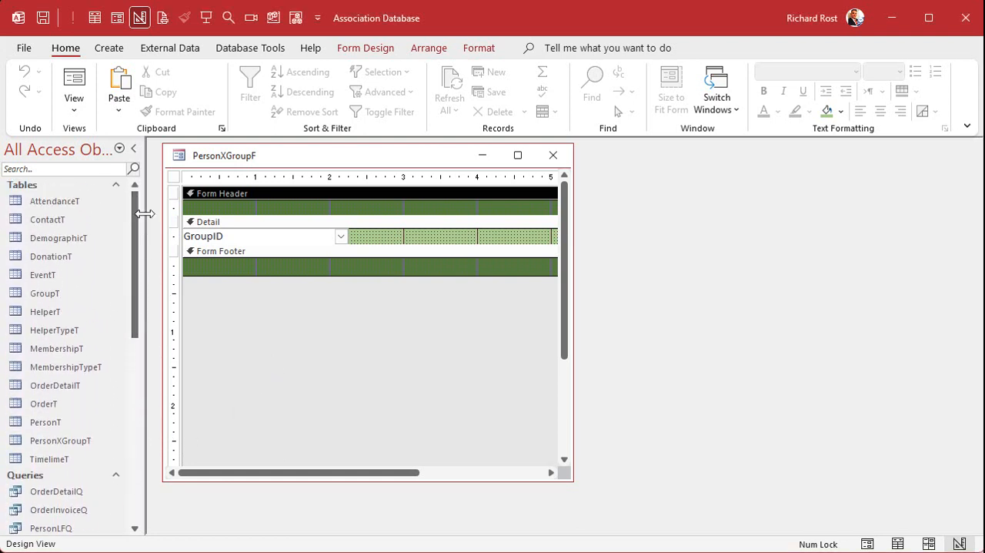
{"action": "double_click", "coordinate": [73, 314]}
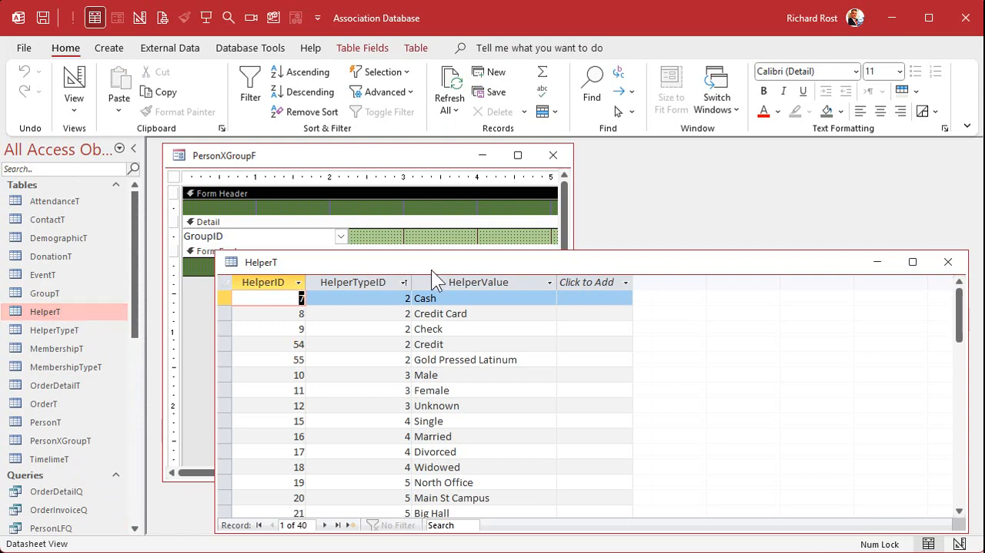
{"action": "left_click_drag", "start_coordinate": [412, 200], "coordinate": [408, 189]}
{"action": "scroll", "coordinate": [390, 318], "scroll_direction": "down", "scroll_amount": 10}
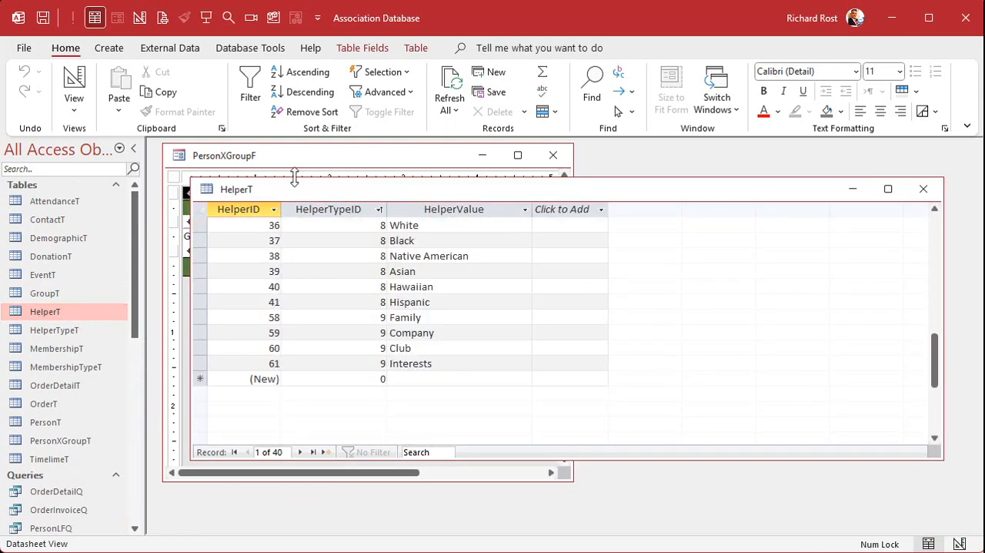
{"action": "left_click_drag", "start_coordinate": [198, 317], "coordinate": [199, 363]}
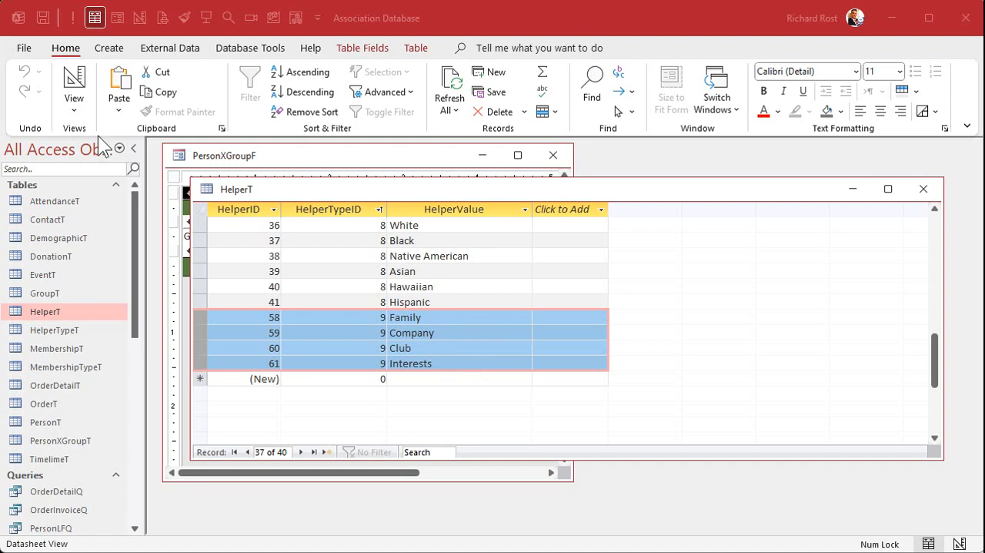
Step: Create a new query in Design View based on the HelperT table
{"action": "left_click", "coordinate": [109, 47]}
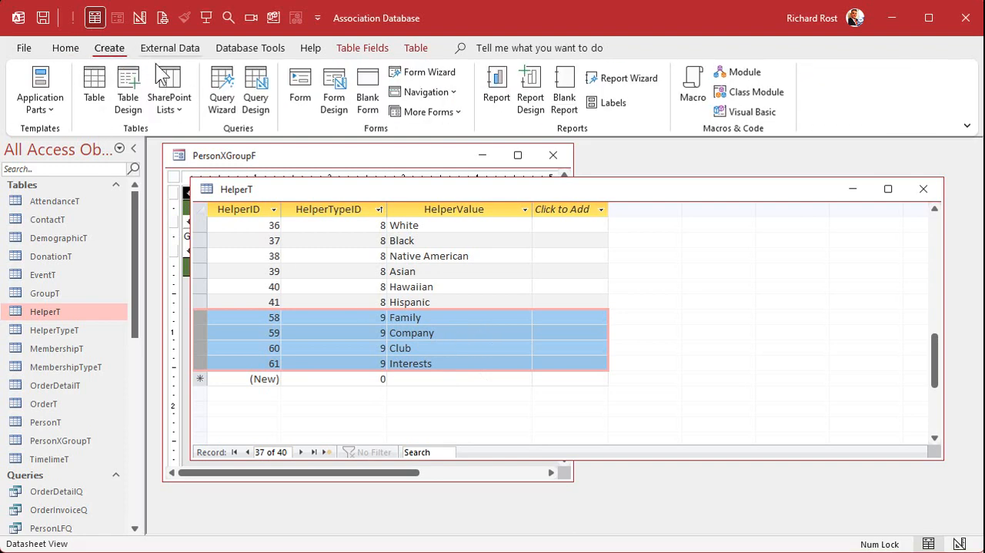
{"action": "left_click", "coordinate": [248, 88]}
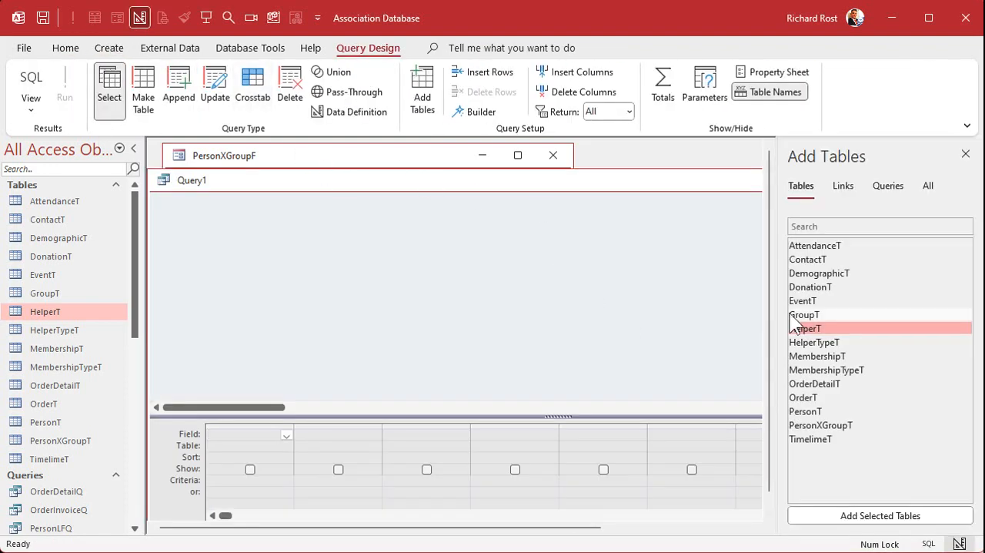
{"action": "double_click", "coordinate": [822, 327]}
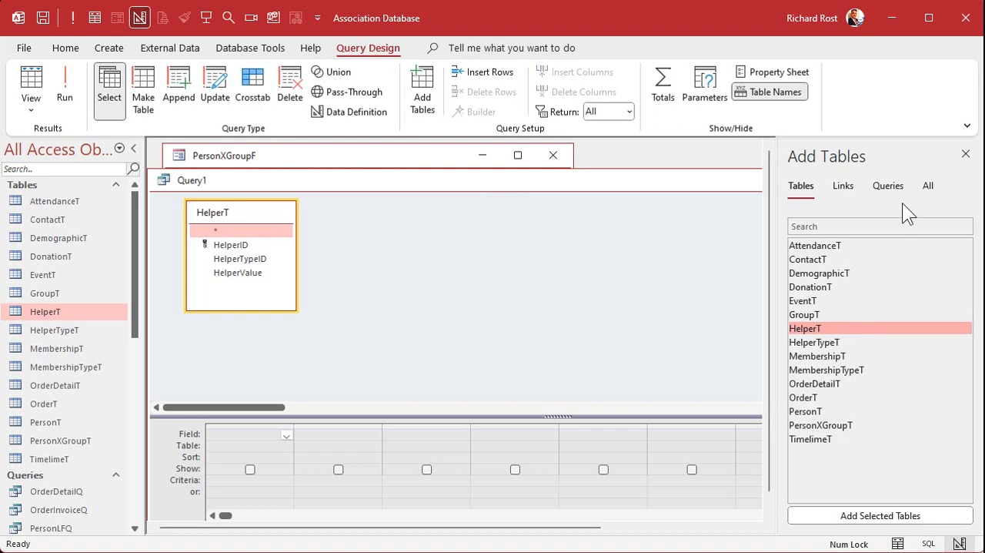
{"action": "left_click", "coordinate": [963, 156]}
{"action": "left_click_drag", "start_coordinate": [424, 176], "coordinate": [430, 159]}
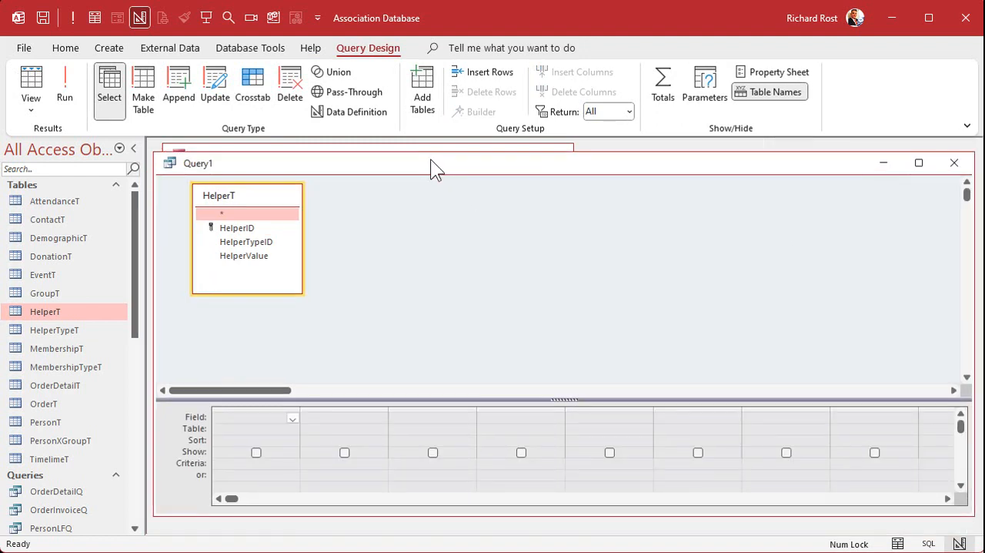
Step: Add the HelperID, HelperTypeID and HelperValue fields to the query and set the HelperTypeID criterion to 9
{"action": "double_click", "coordinate": [231, 228]}
{"action": "double_click", "coordinate": [240, 241]}
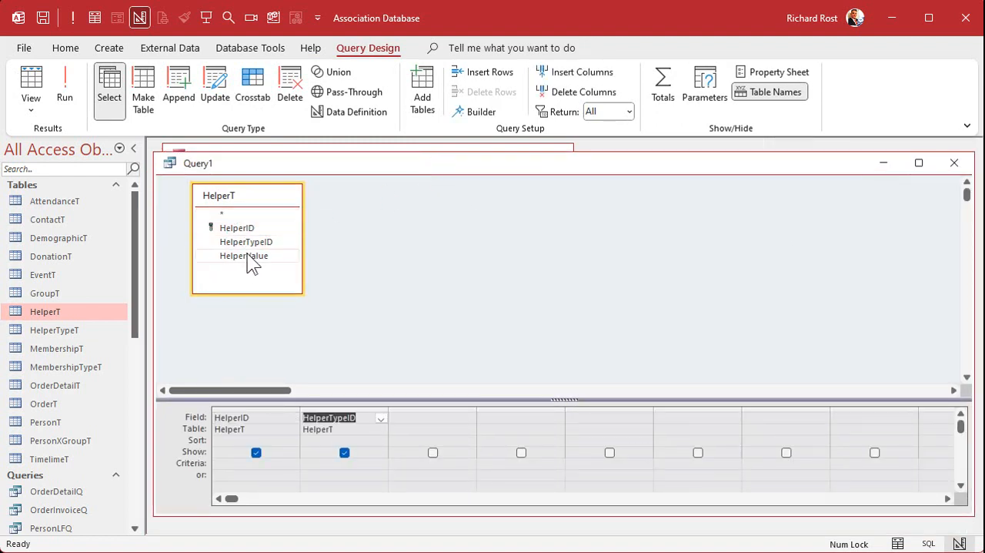
{"action": "double_click", "coordinate": [247, 257]}
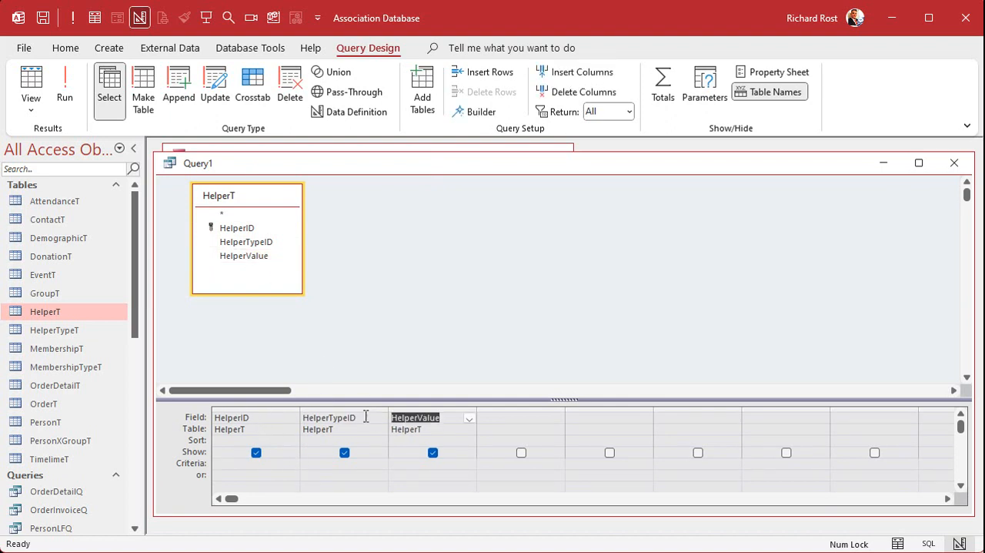
{"action": "left_click", "coordinate": [357, 465]}
{"action": "type", "text": "9"}
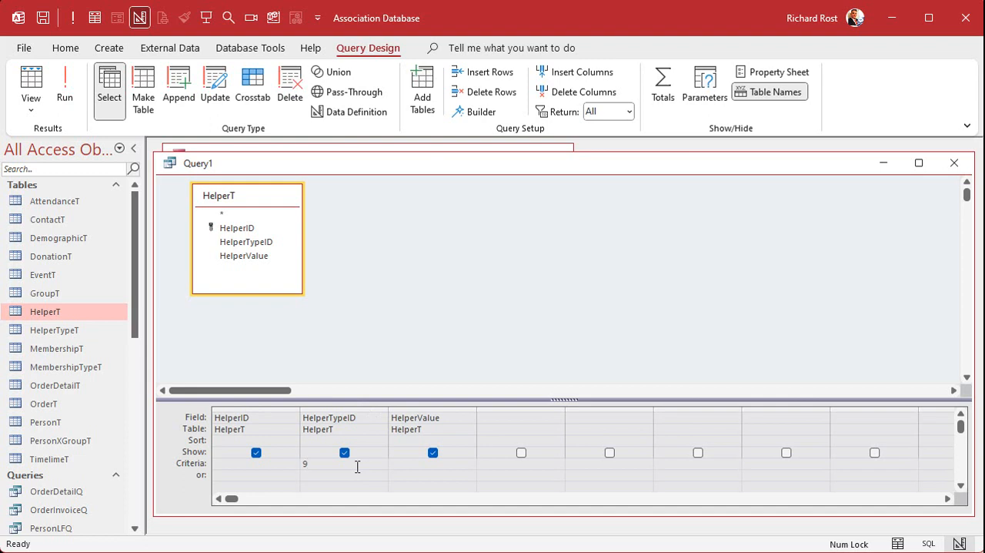
Step: Sort the query ascending by HelperValue and save it as GroupTypeQ
{"action": "left_click", "coordinate": [466, 440]}
{"action": "left_click", "coordinate": [469, 441]}
{"action": "left_click", "coordinate": [462, 450]}
{"action": "left_click", "coordinate": [438, 323]}
{"action": "key", "text": "ctrl+s"}
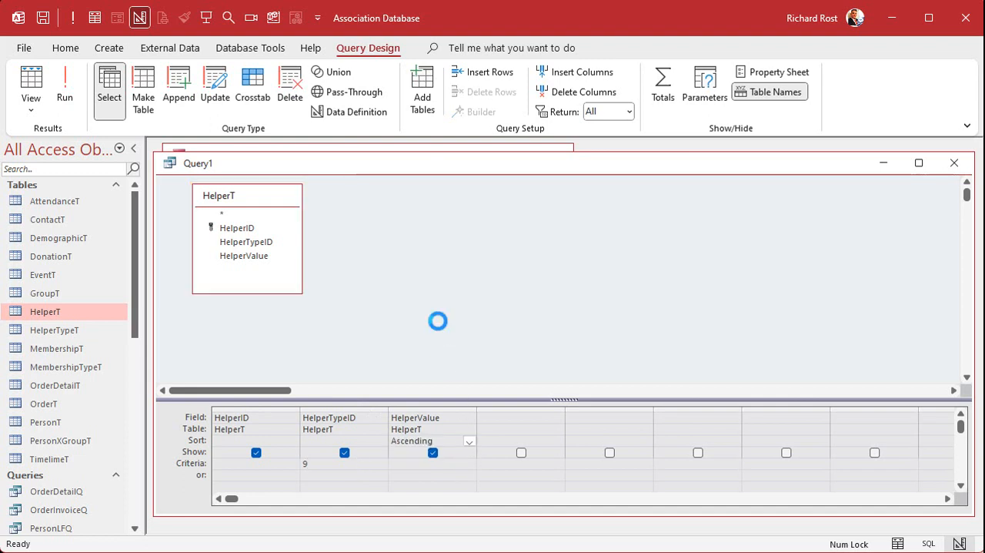
{"action": "type", "text": "GroupTypeQ"}
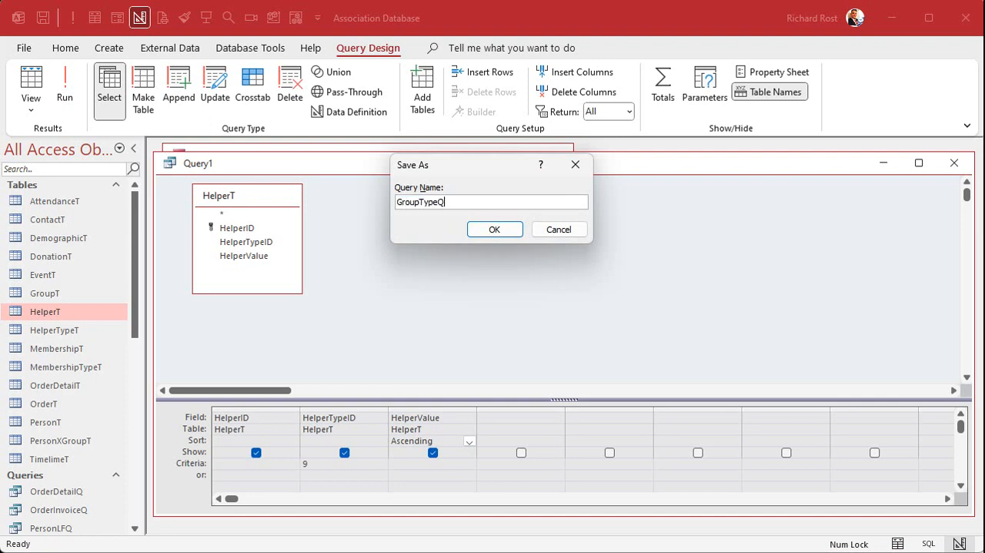
{"action": "key", "text": "Return"}
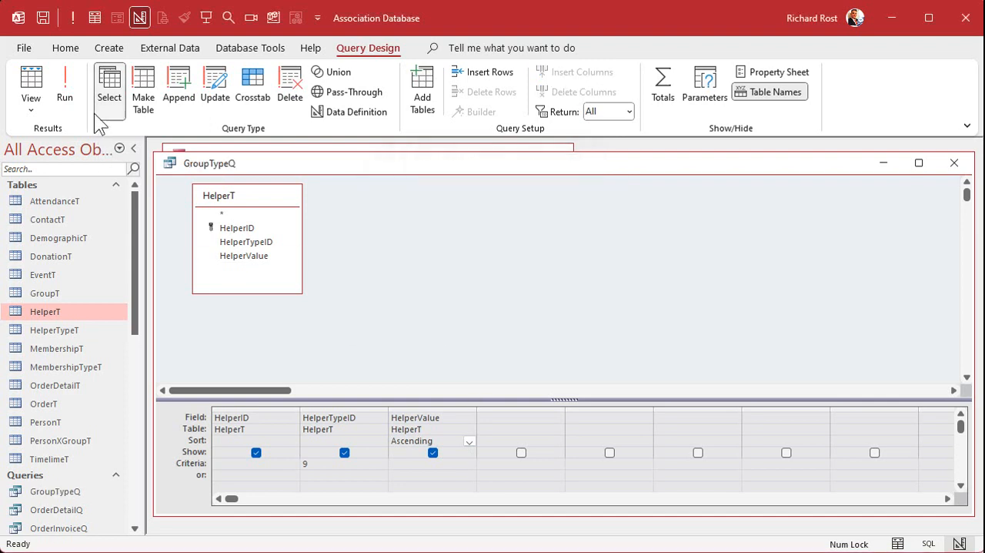
Step: Run GroupTypeQ to check its records, and close the query and the HelperT table
{"action": "left_click", "coordinate": [65, 88]}
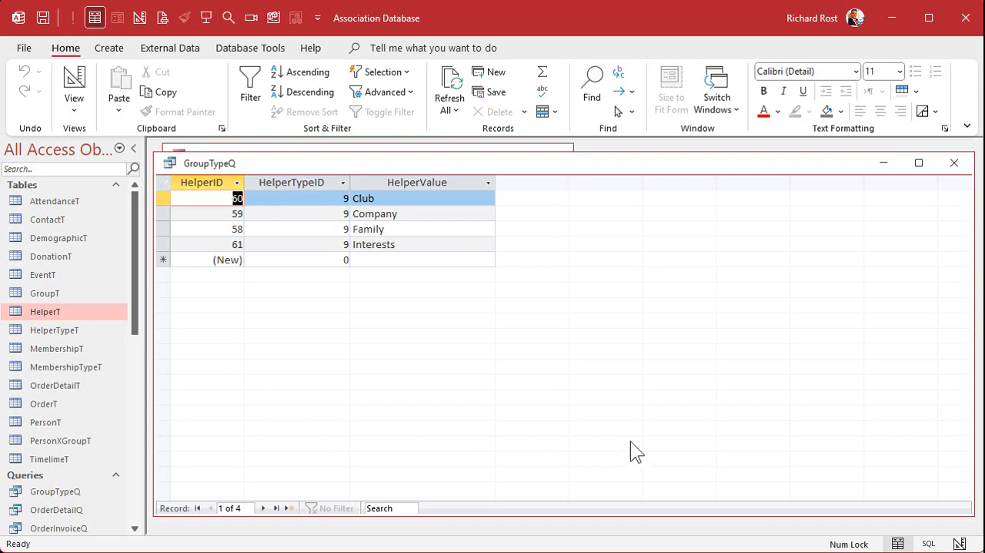
{"action": "left_click", "coordinate": [955, 163]}
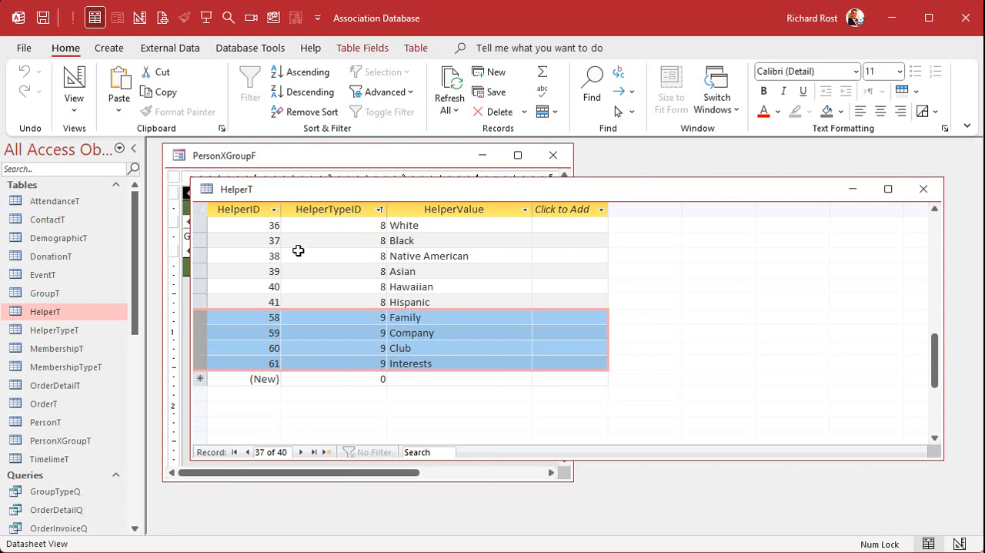
{"action": "left_click", "coordinate": [924, 188]}
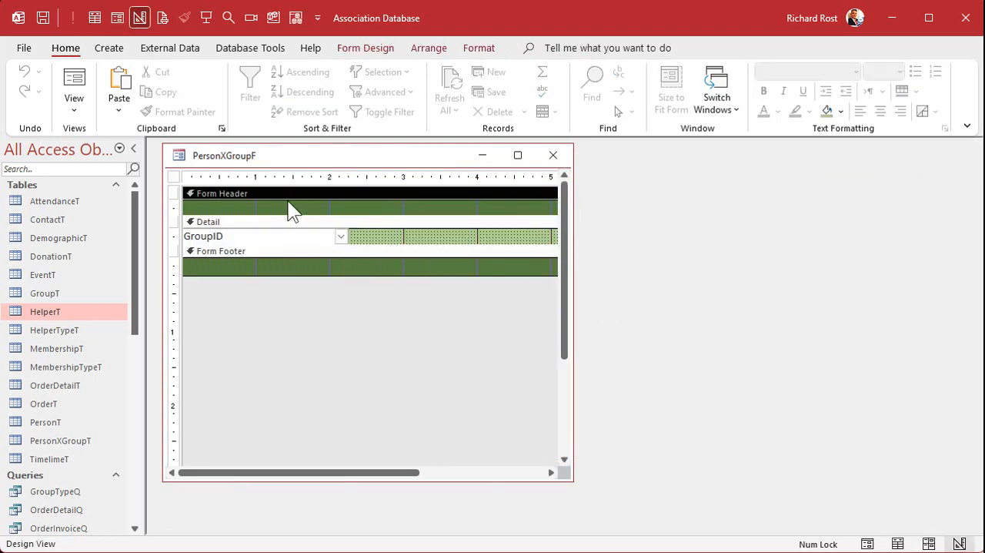
Step: Enlarge the form header of PersonXGroupF slightly and place a new combo box in it
{"action": "left_click_drag", "start_coordinate": [285, 212], "coordinate": [284, 222]}
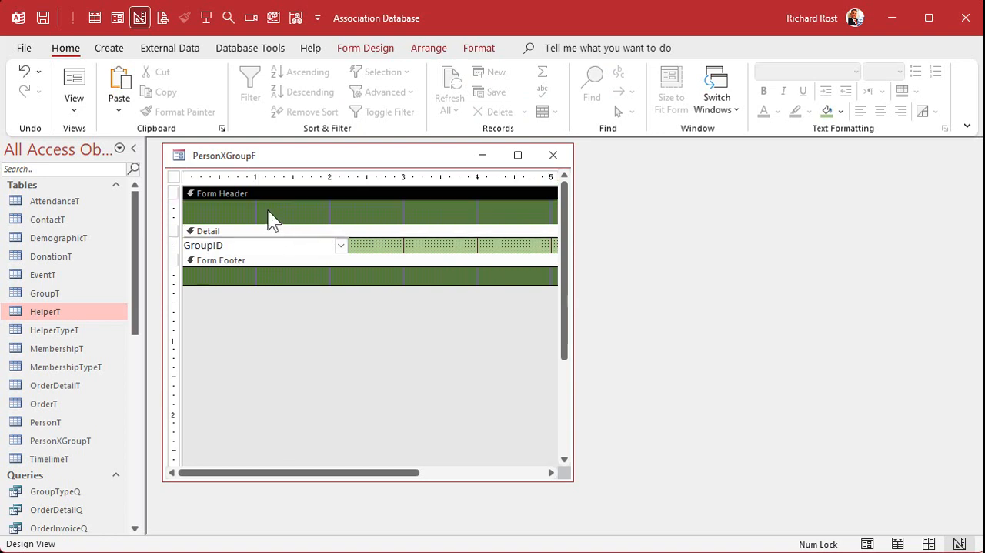
{"action": "left_click", "coordinate": [383, 51]}
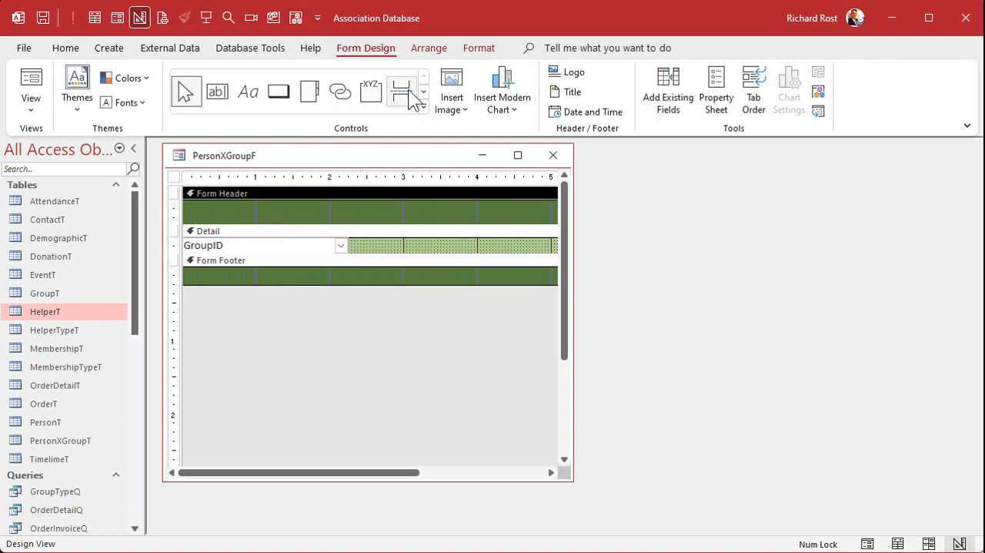
{"action": "left_click", "coordinate": [423, 119]}
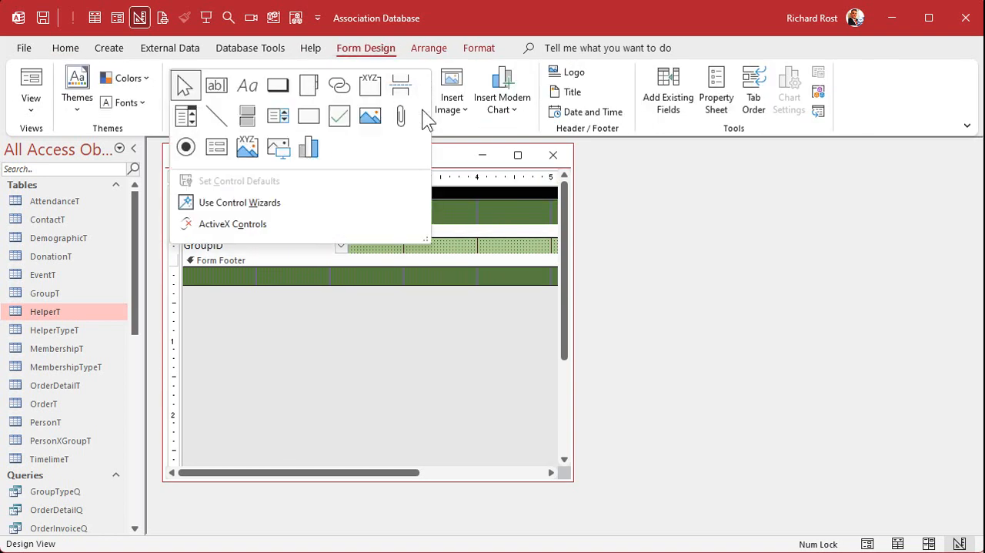
{"action": "left_click", "coordinate": [185, 116]}
{"action": "left_click", "coordinate": [223, 211]}
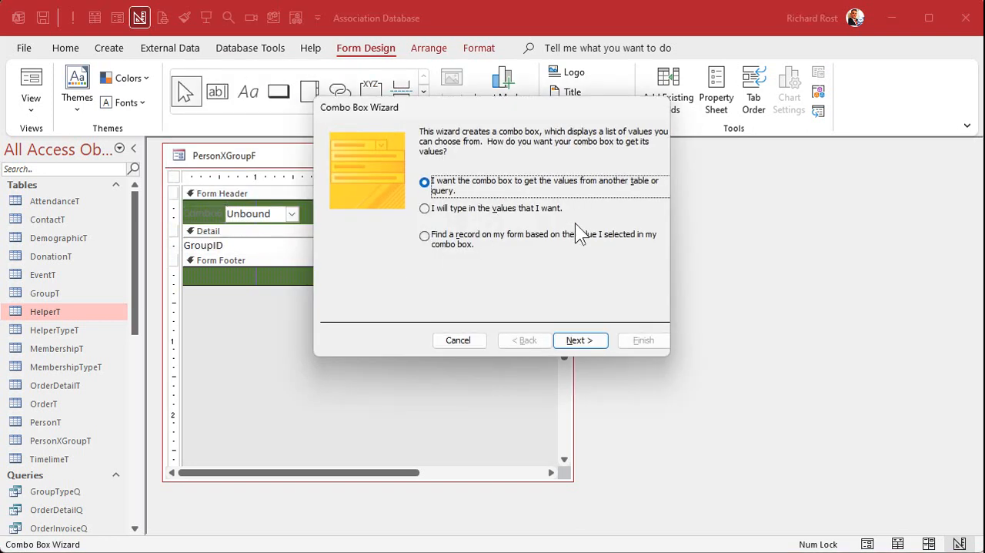
Step: Have the combo box get its values from another table or query, using the GroupTypeQ query
{"action": "left_click", "coordinate": [580, 340]}
{"action": "left_click", "coordinate": [509, 278]}
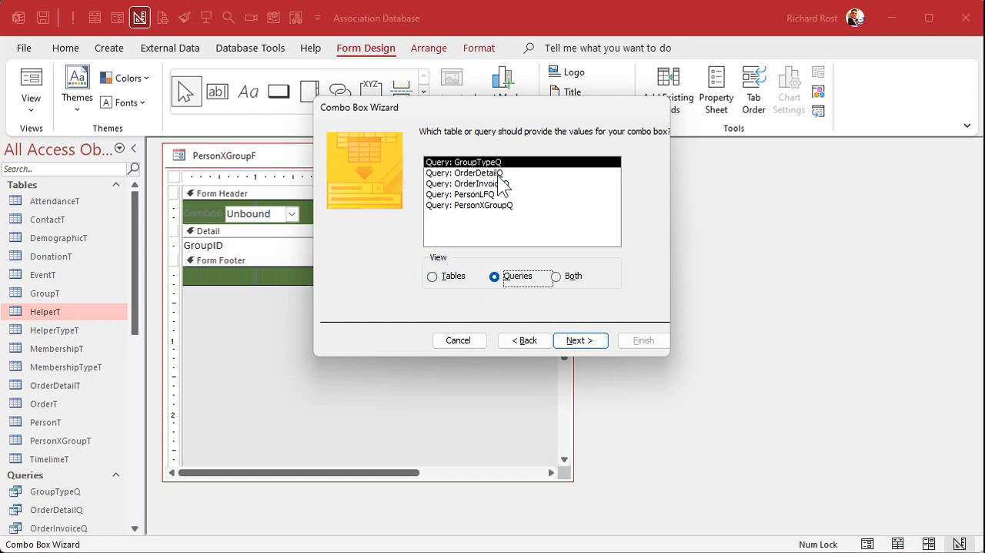
{"action": "left_click", "coordinate": [495, 162]}
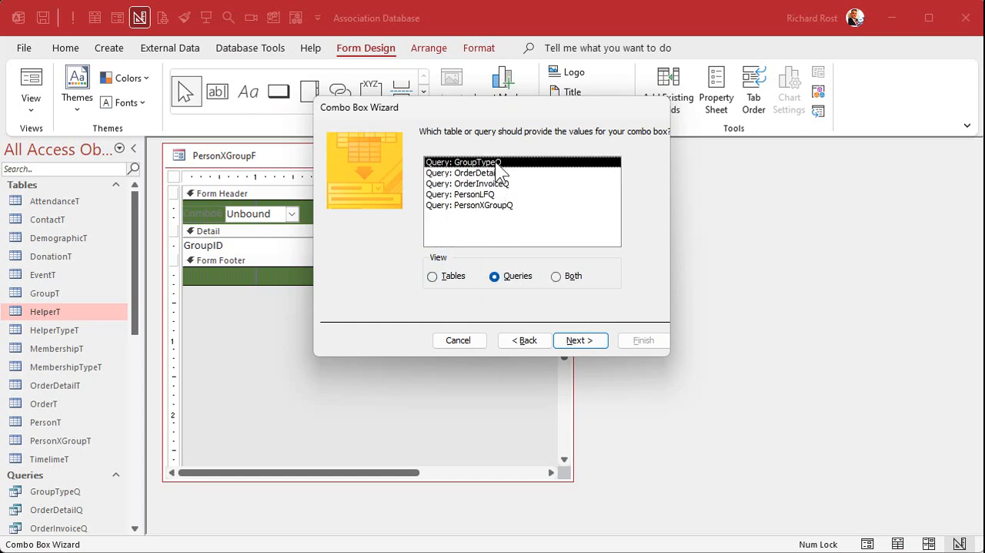
{"action": "left_click", "coordinate": [584, 341]}
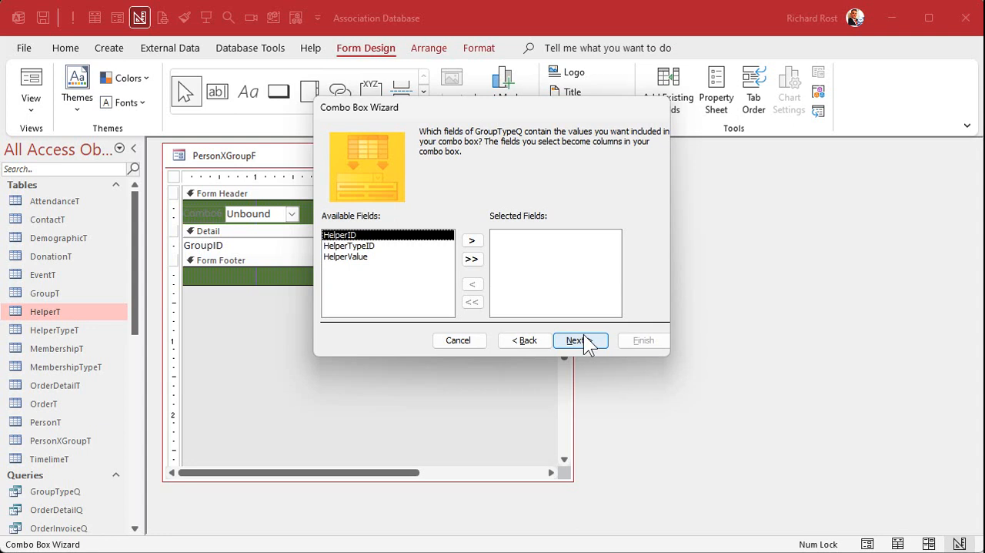
Step: Include the HelperID and HelperValue fields in the combo box and sort its items ascending by HelperValue
{"action": "left_click", "coordinate": [472, 240]}
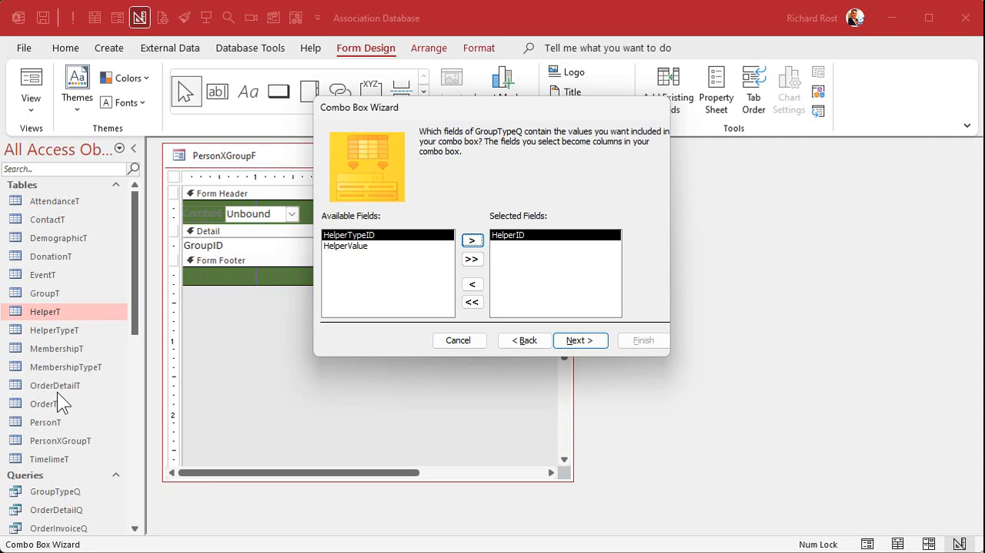
{"action": "double_click", "coordinate": [389, 246]}
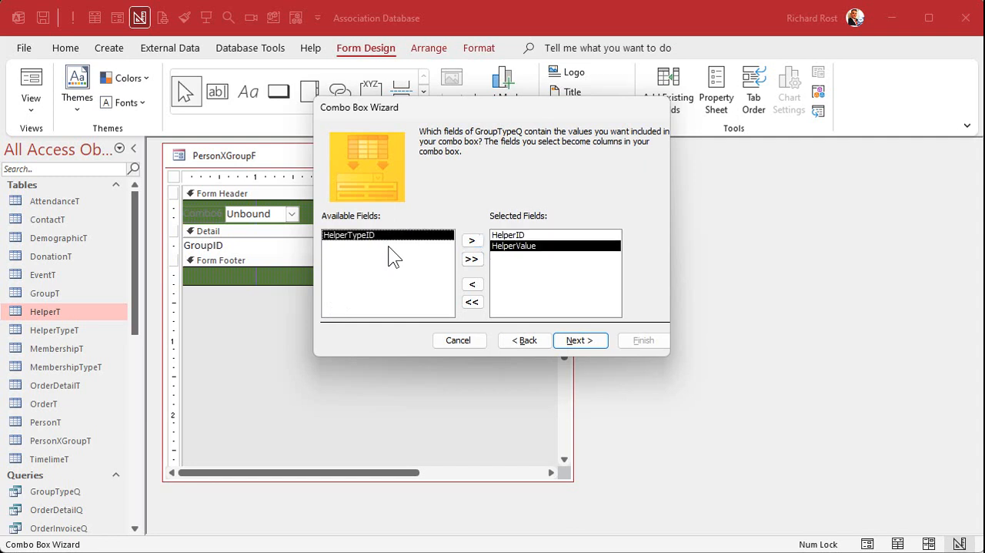
{"action": "left_click", "coordinate": [583, 339]}
{"action": "left_click", "coordinate": [448, 182]}
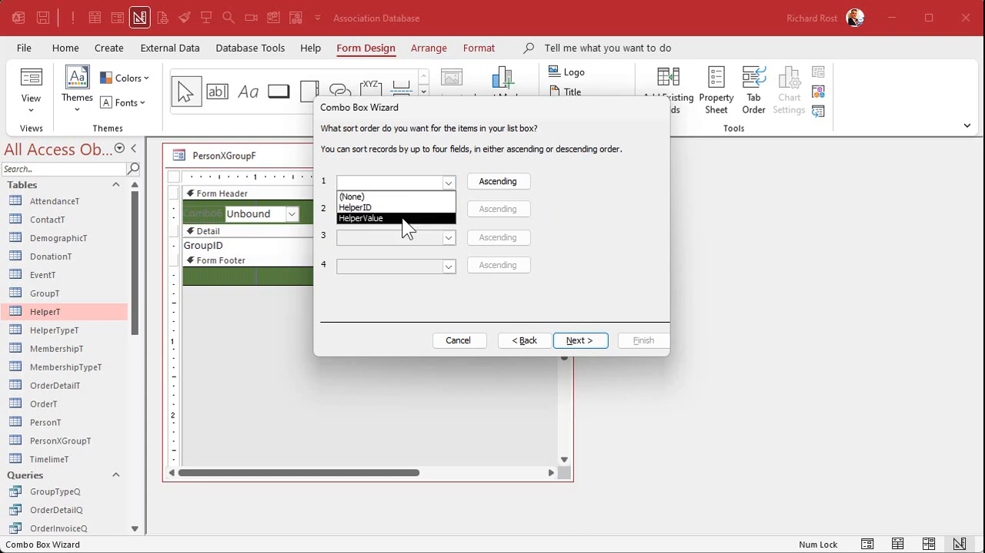
{"action": "left_click", "coordinate": [402, 217]}
{"action": "left_click", "coordinate": [590, 341]}
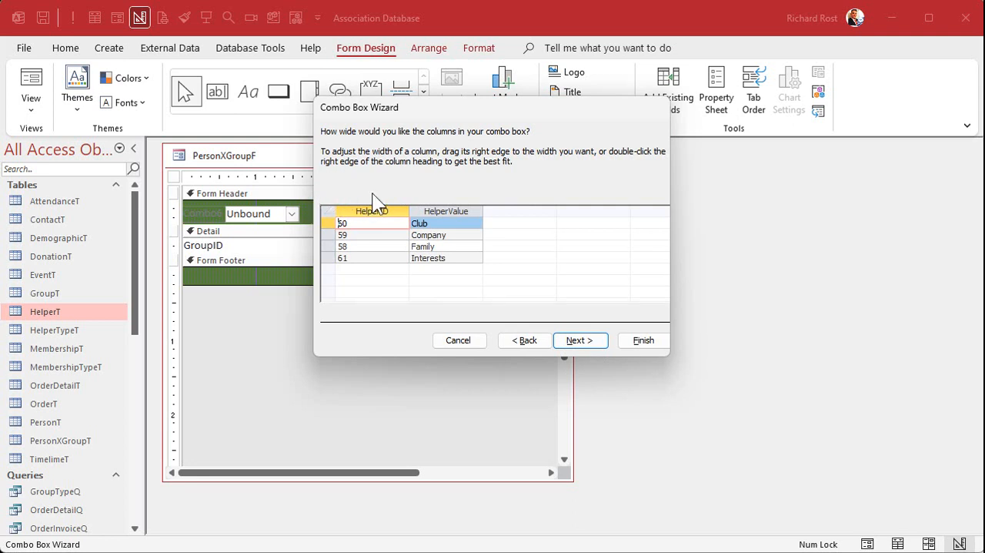
Step: Hide the HelperID column, fit the HelperValue column, and finish the combo box with HelperID remembered for later use
{"action": "left_click_drag", "start_coordinate": [409, 210], "coordinate": [328, 209]}
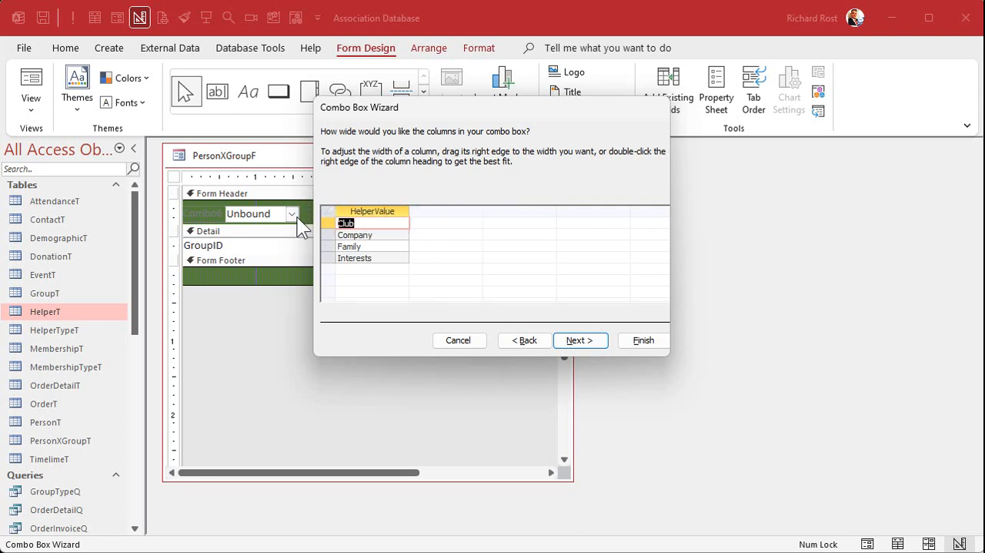
{"action": "double_click", "coordinate": [408, 211]}
{"action": "left_click", "coordinate": [577, 342]}
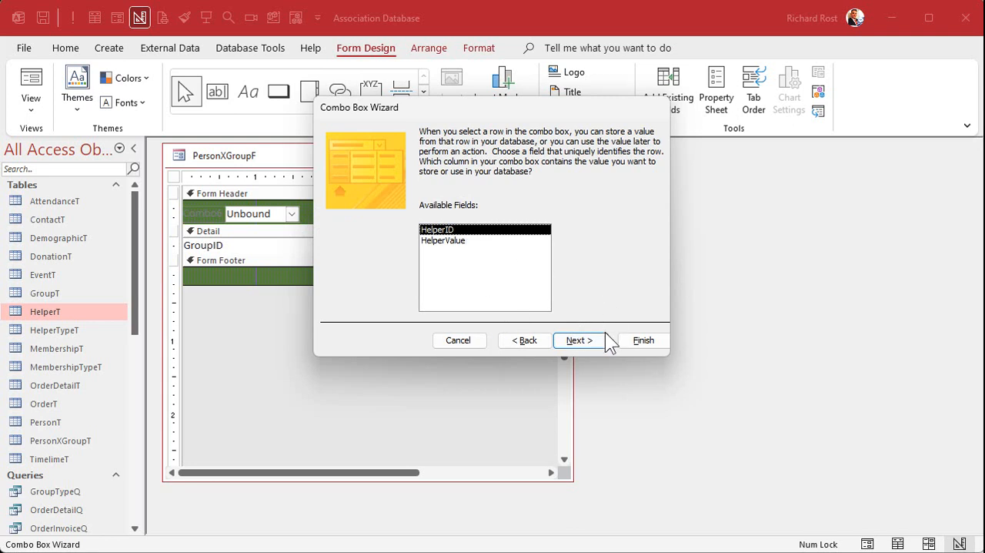
{"action": "left_click", "coordinate": [589, 343]}
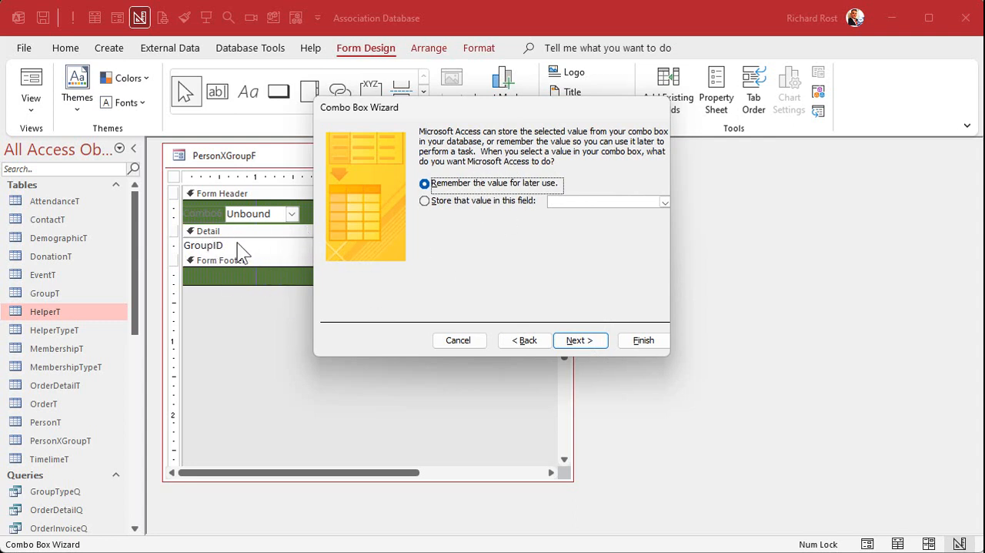
{"action": "left_click", "coordinate": [584, 339]}
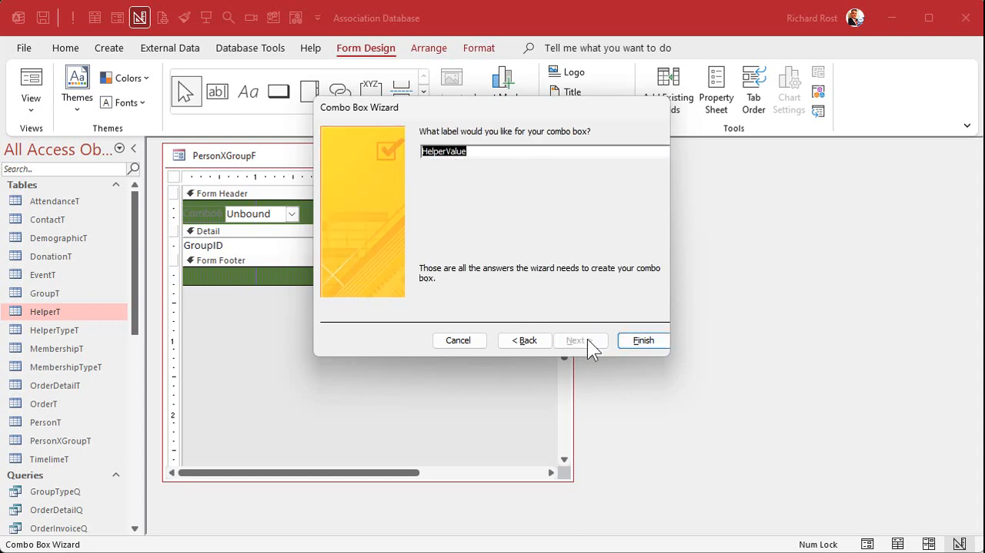
{"action": "left_click", "coordinate": [616, 342]}
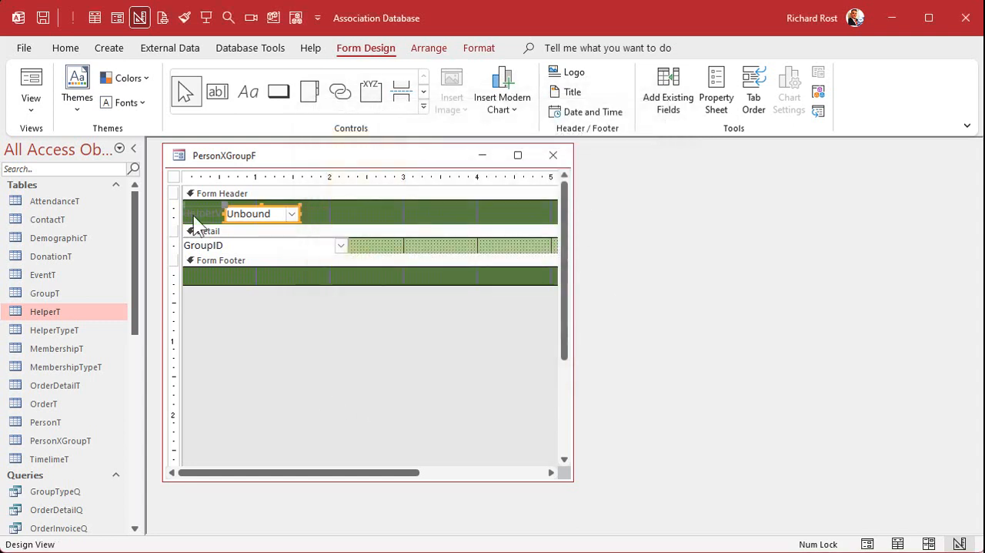
Step: Delete the combo box's label, and move and widen the combo box to line up with the GroupID box below
{"action": "key", "text": "Delete"}
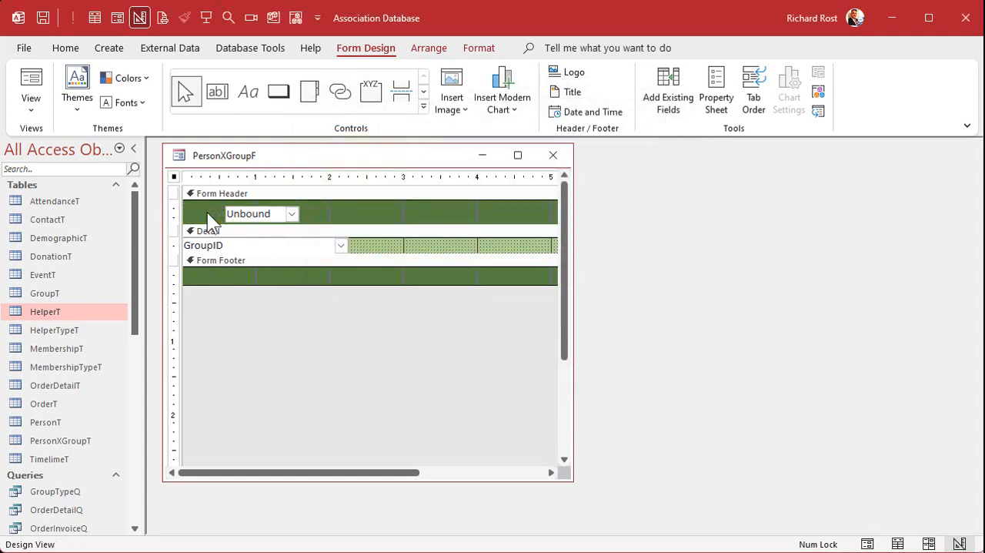
{"action": "left_click_drag", "start_coordinate": [234, 211], "coordinate": [197, 206]}
{"action": "left_click_drag", "start_coordinate": [257, 210], "coordinate": [378, 229]}
{"action": "left_click_drag", "start_coordinate": [264, 219], "coordinate": [278, 224]}
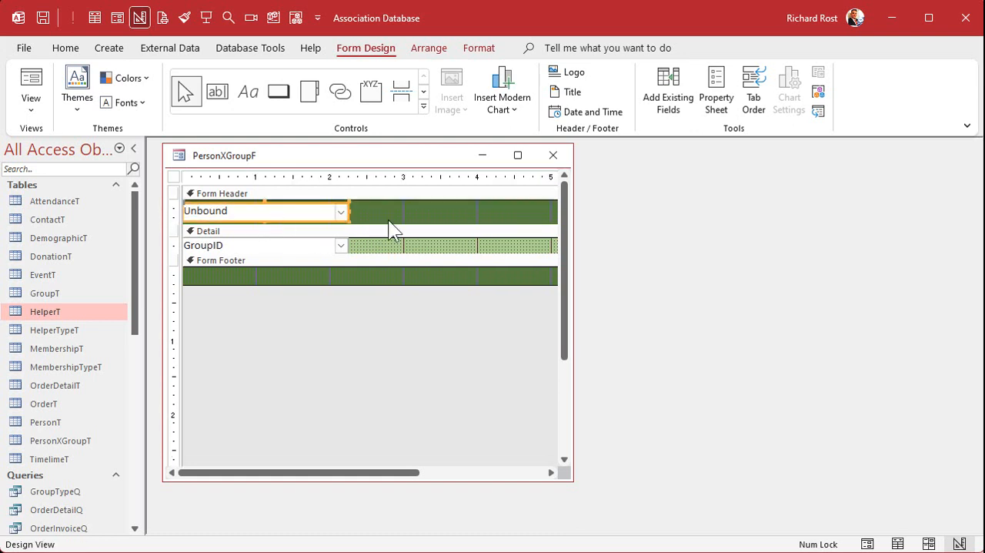
{"action": "left_click", "coordinate": [390, 218]}
Step: Format the header combo box with 14-point bold text and a pale green theme fill
{"action": "left_click", "coordinate": [281, 204]}
{"action": "left_click", "coordinate": [479, 48]}
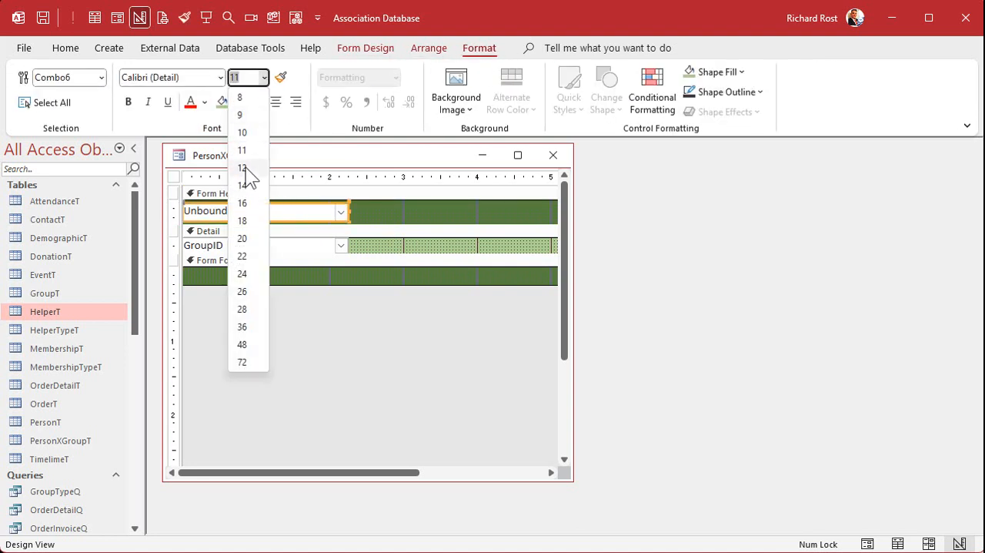
{"action": "left_click", "coordinate": [245, 185]}
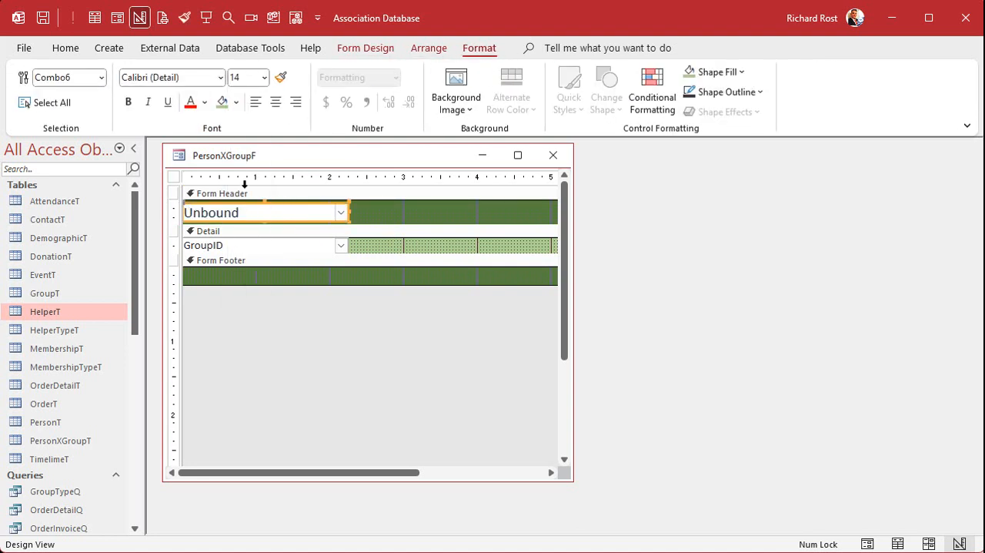
{"action": "left_click", "coordinate": [128, 101]}
{"action": "left_click", "coordinate": [223, 101]}
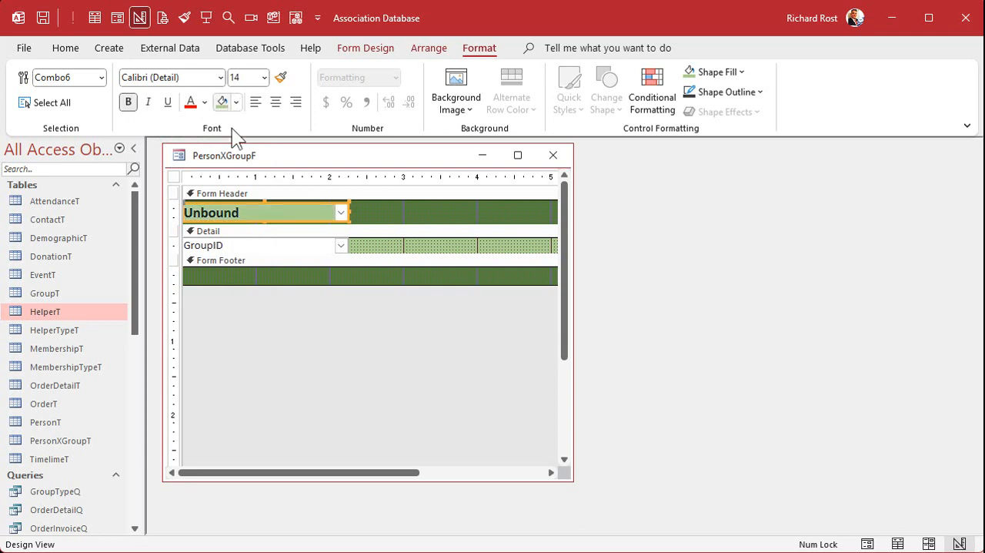
{"action": "left_click", "coordinate": [385, 214]}
{"action": "left_click", "coordinate": [299, 214]}
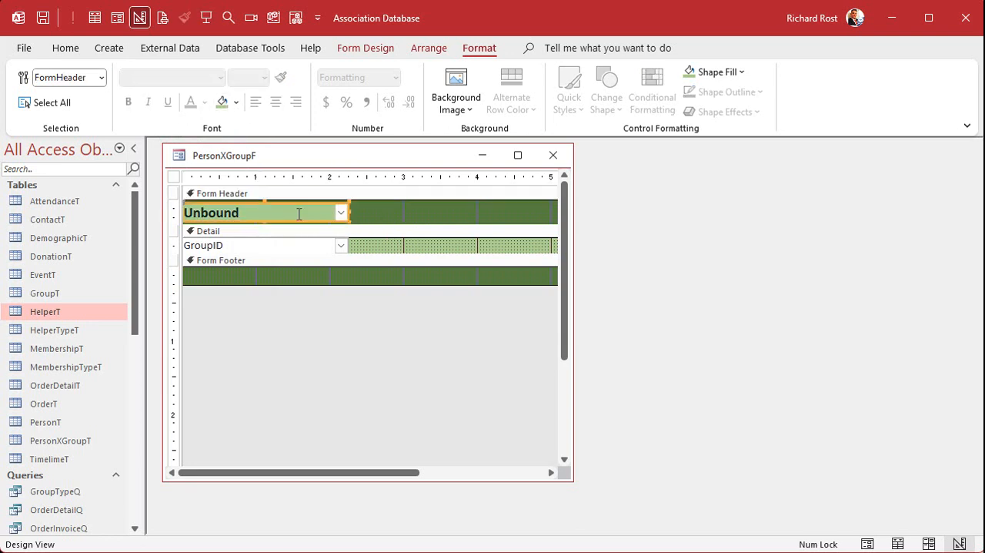
{"action": "left_click", "coordinate": [236, 103]}
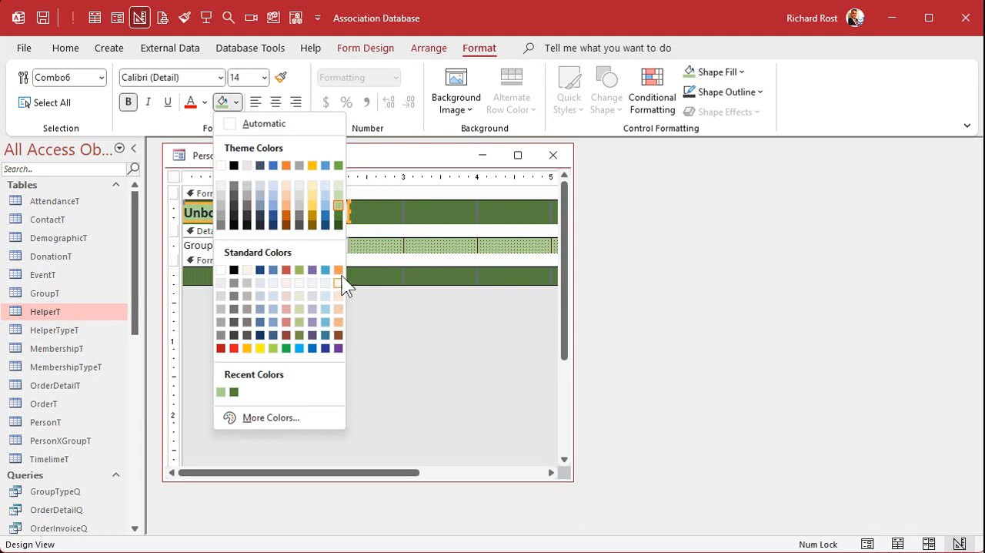
{"action": "left_click", "coordinate": [342, 195]}
{"action": "left_click", "coordinate": [382, 209]}
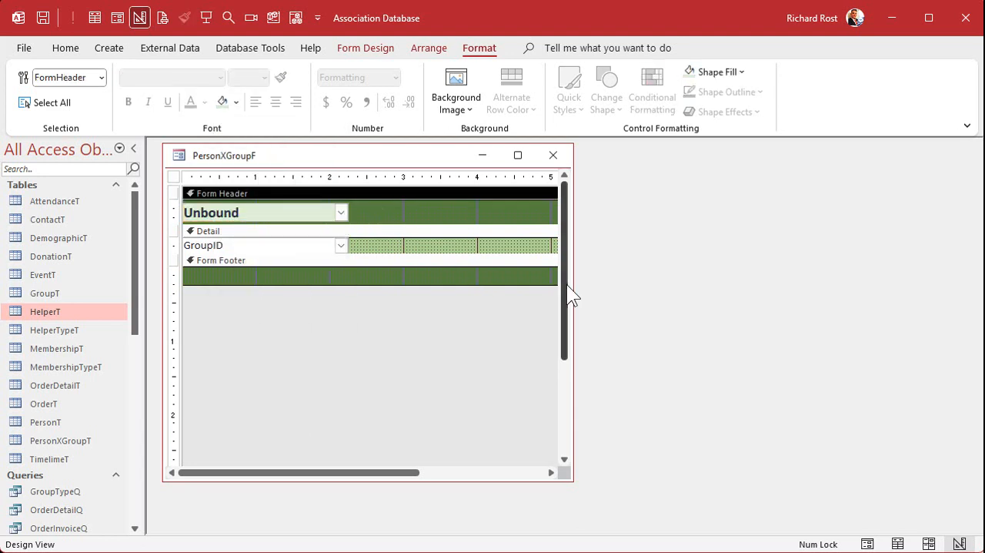
Step: Narrow the form to about 2.3 inches, collapse the form footer to zero height, and close PersonXGroupF
{"action": "left_click_drag", "start_coordinate": [575, 276], "coordinate": [697, 254]}
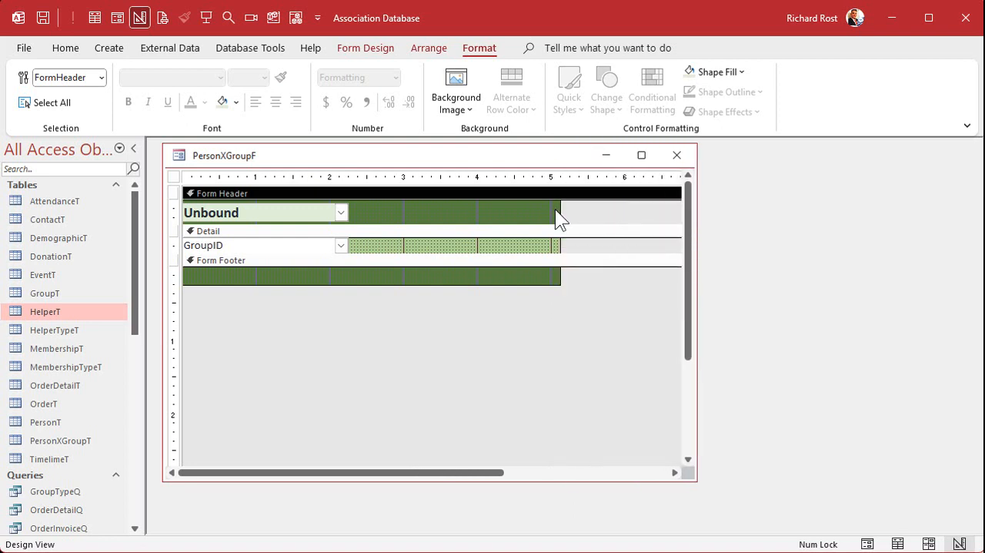
{"action": "left_click_drag", "start_coordinate": [563, 209], "coordinate": [354, 211]}
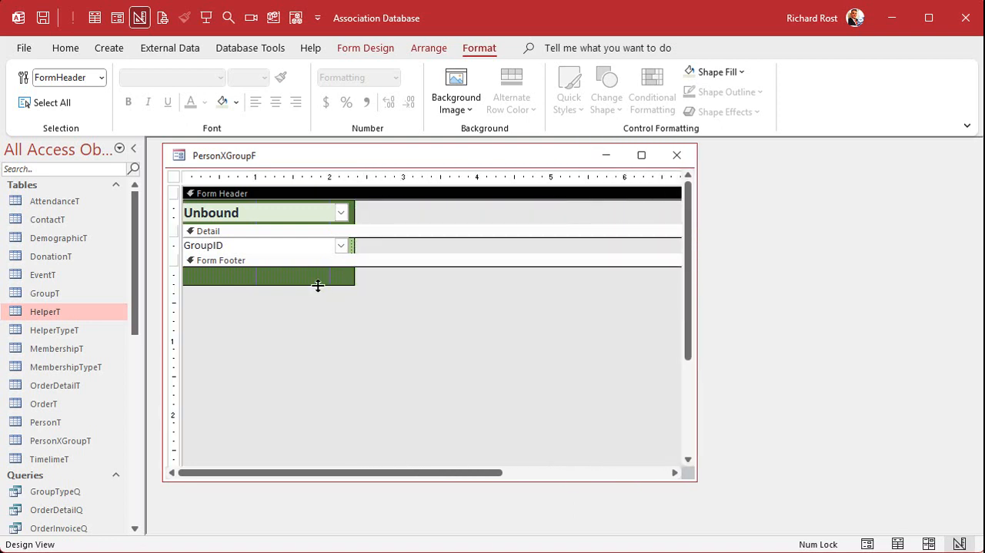
{"action": "left_click_drag", "start_coordinate": [316, 284], "coordinate": [316, 268]}
{"action": "left_click", "coordinate": [359, 337]}
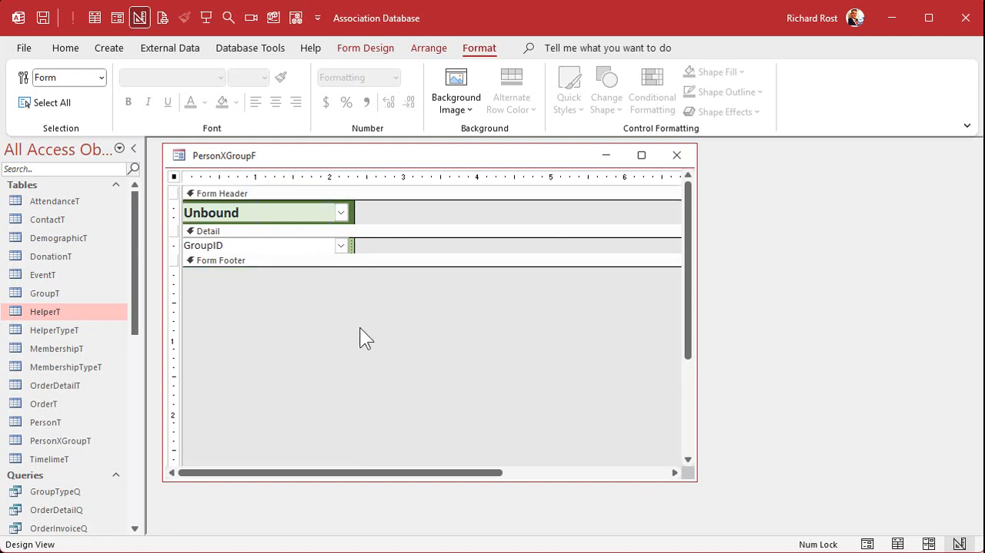
{"action": "left_click", "coordinate": [671, 161]}
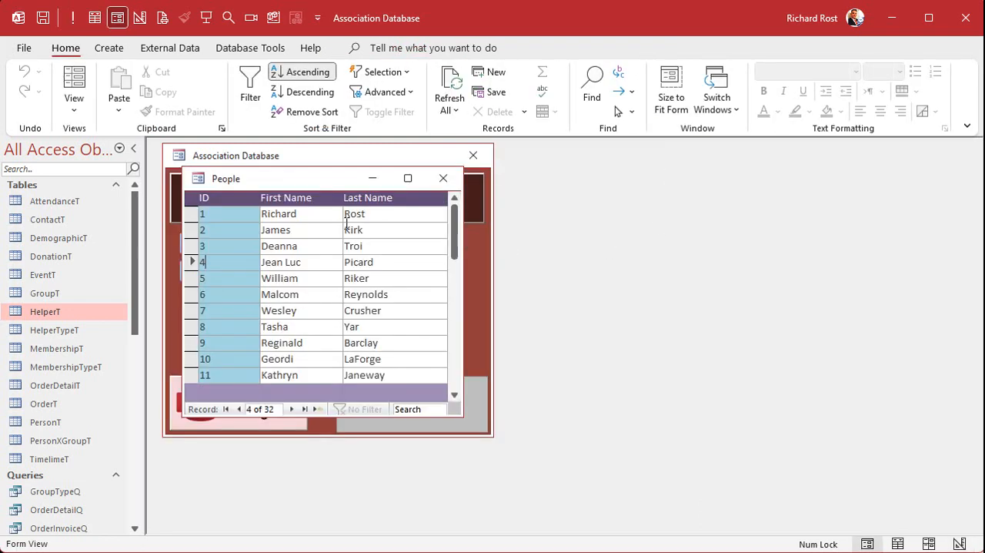
Step: Open the record of person ID 1 and check the group type list in the header of the Groups subform
{"action": "double_click", "coordinate": [223, 214]}
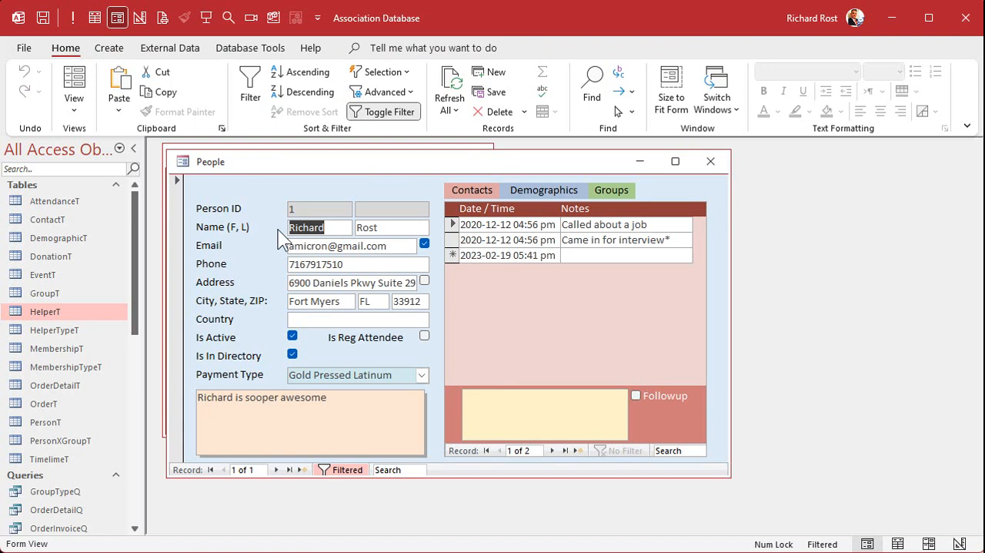
{"action": "left_click", "coordinate": [613, 189]}
{"action": "left_click", "coordinate": [619, 213]}
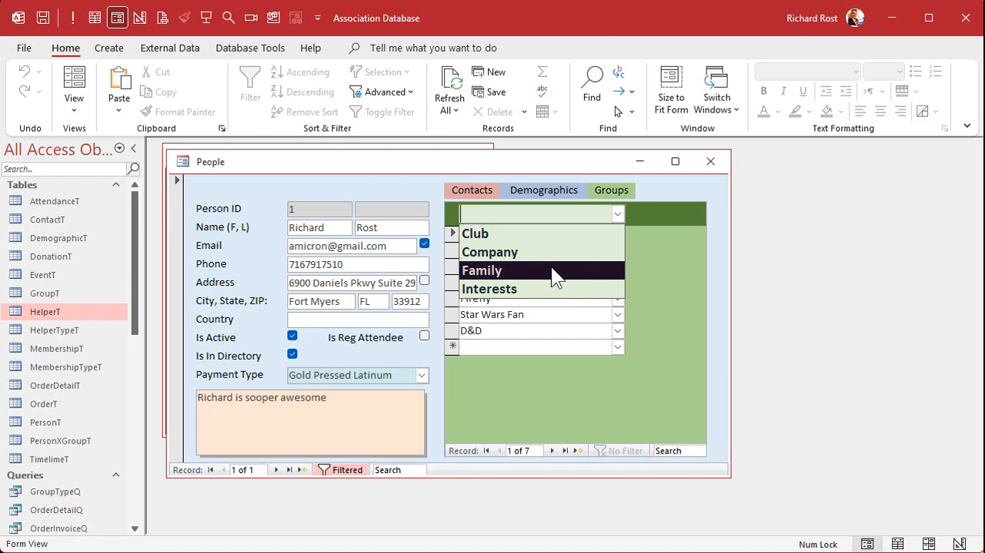
{"action": "left_click", "coordinate": [474, 246]}
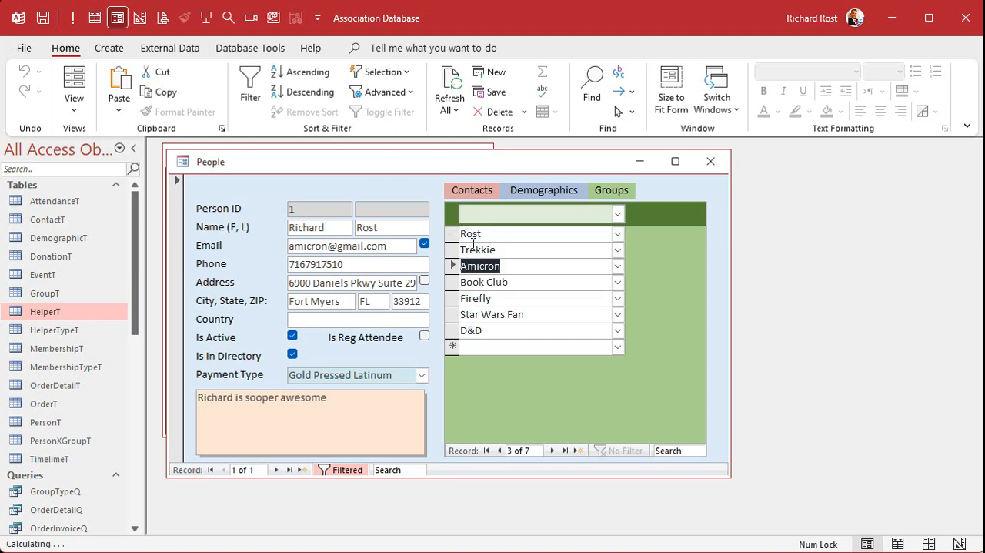
{"action": "left_click", "coordinate": [618, 214]}
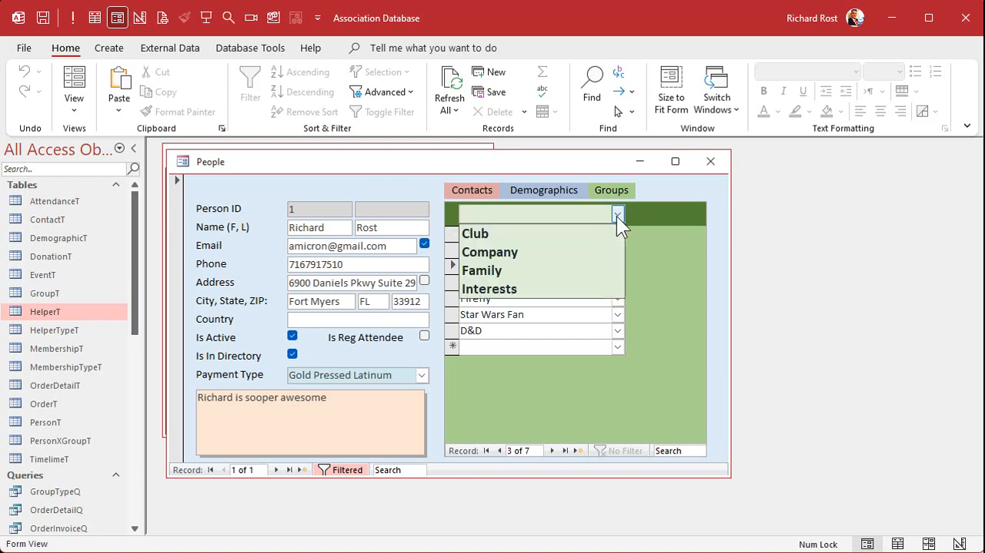
{"action": "left_click", "coordinate": [667, 270]}
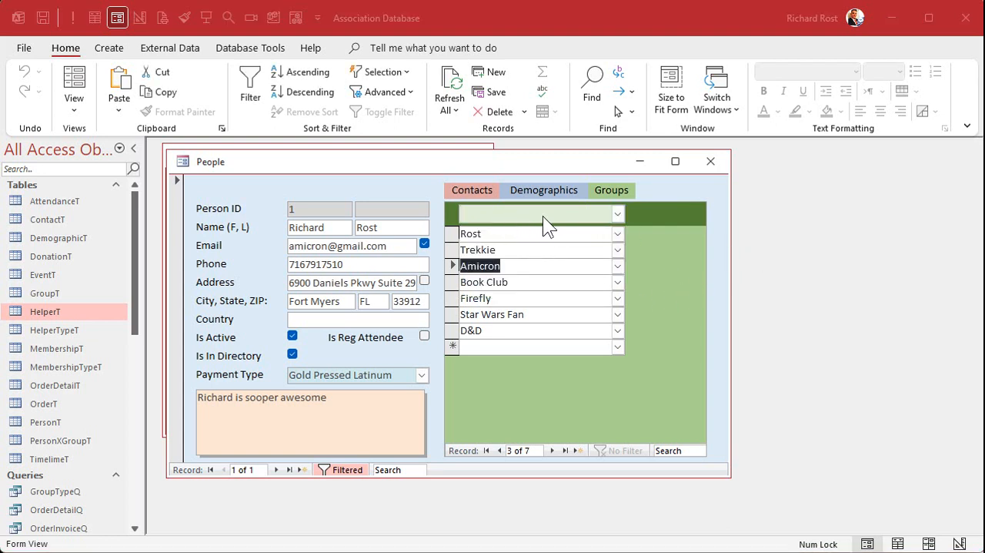
Step: Check switching between Demographics and Groups on the person's record, and close the record
{"action": "left_click", "coordinate": [610, 192]}
{"action": "left_click", "coordinate": [549, 193]}
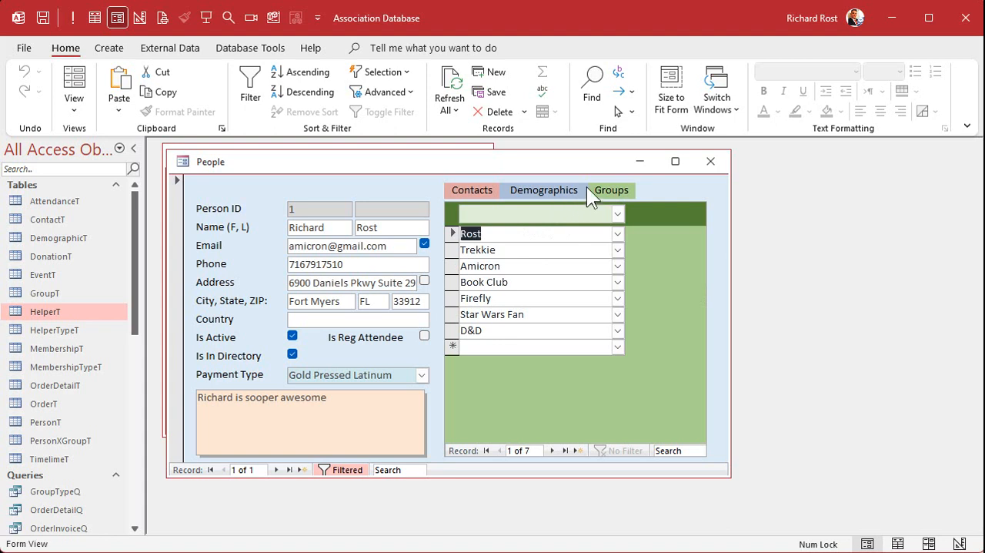
{"action": "left_click", "coordinate": [615, 189]}
{"action": "left_click", "coordinate": [711, 161]}
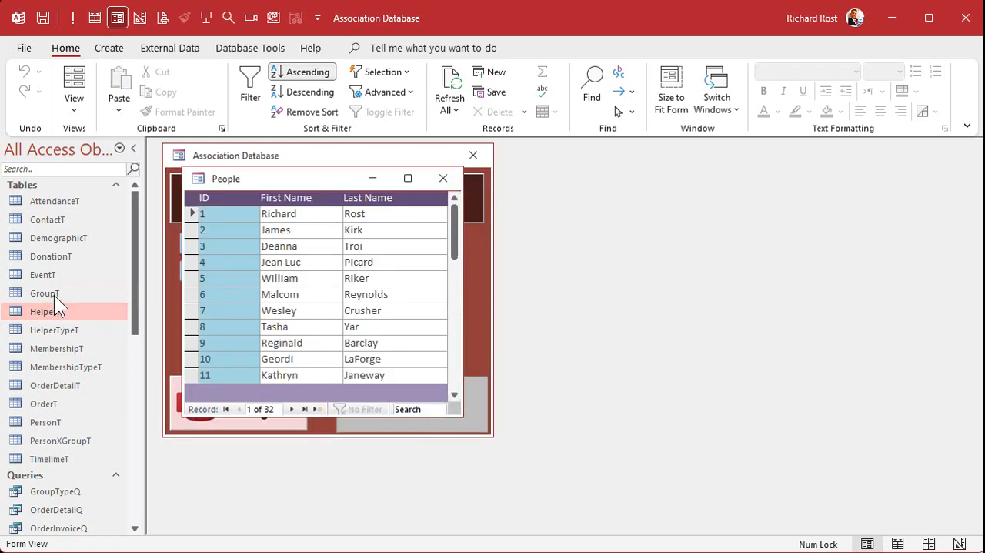
Step: Look up the HelperID of the Family group type in the HelperT table and close the table
{"action": "double_click", "coordinate": [47, 306]}
{"action": "scroll", "coordinate": [323, 312], "scroll_direction": "down", "scroll_amount": 10}
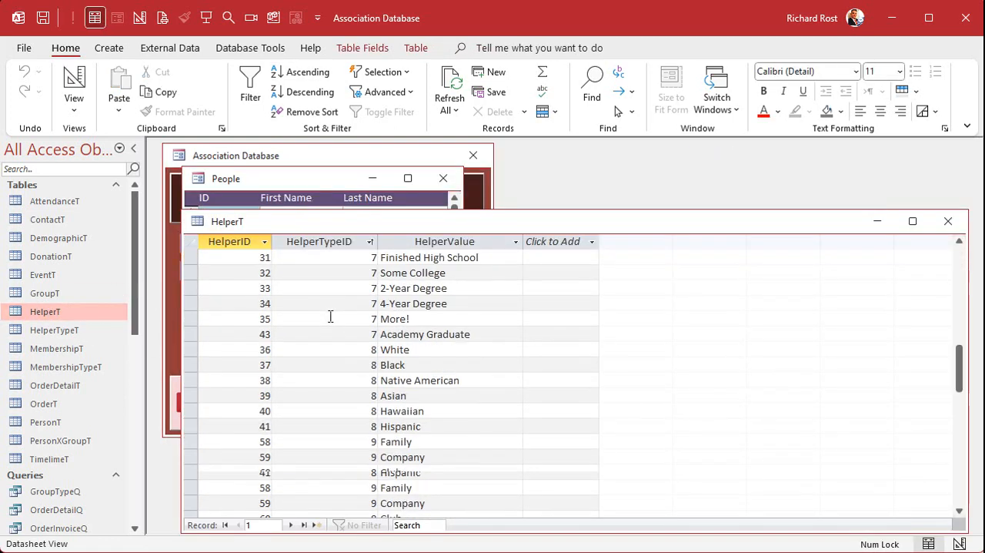
{"action": "scroll", "coordinate": [331, 316], "scroll_direction": "down", "scroll_amount": 3}
{"action": "left_click", "coordinate": [196, 321]}
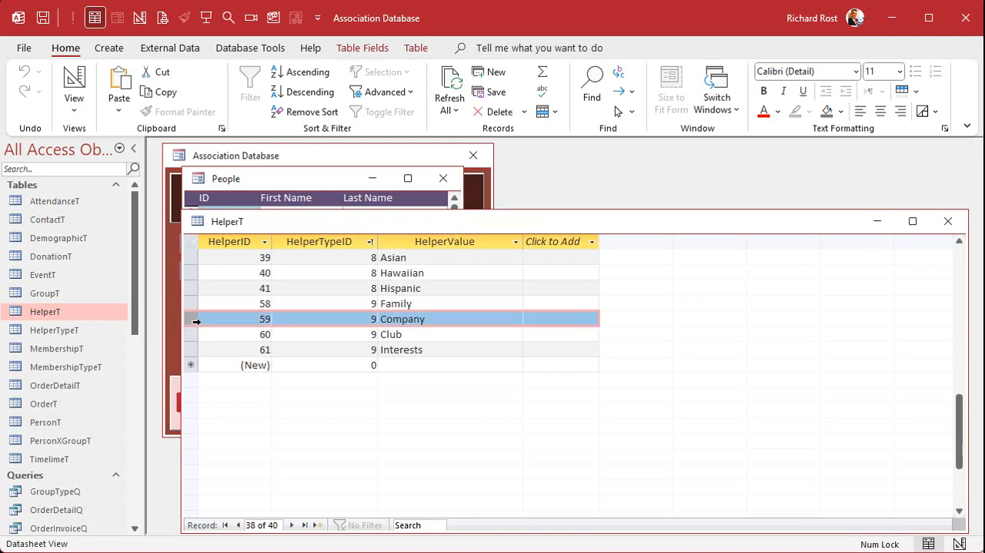
{"action": "left_click", "coordinate": [196, 306]}
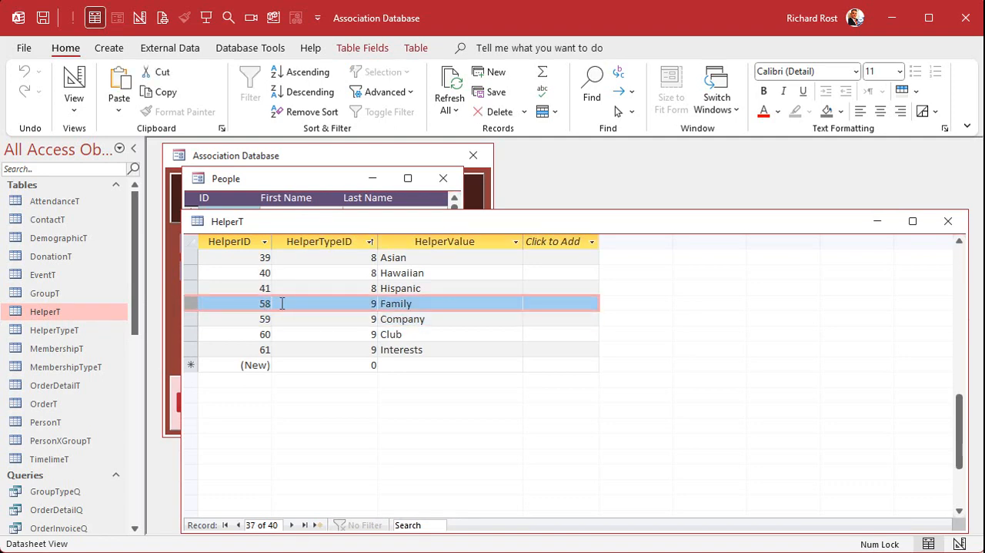
{"action": "left_click", "coordinate": [948, 221]}
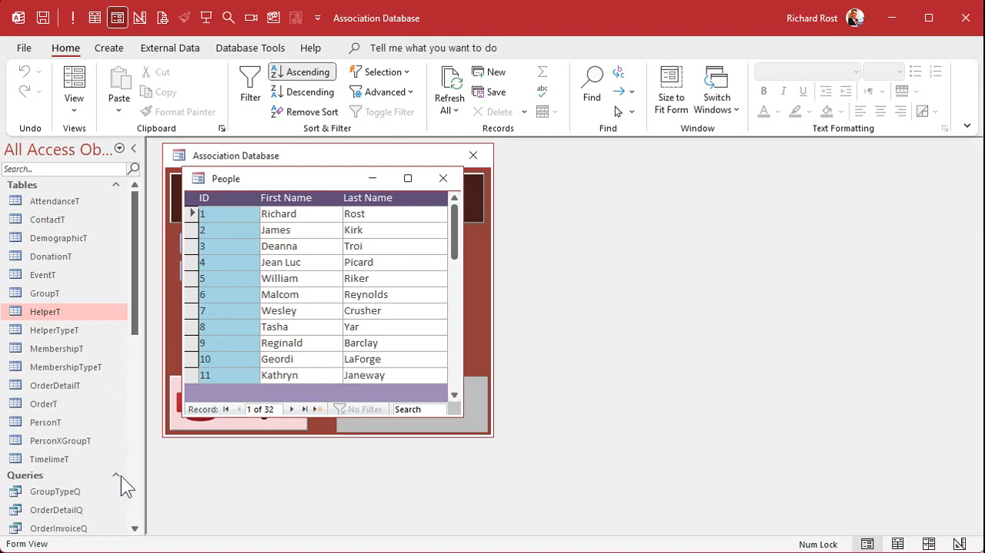
Step: Open PersonXGroupF in Design View and rename the header combo box to GroupTypeCombo
{"action": "scroll", "coordinate": [135, 500], "scroll_direction": "down", "scroll_amount": 10}
{"action": "left_click", "coordinate": [69, 409]}
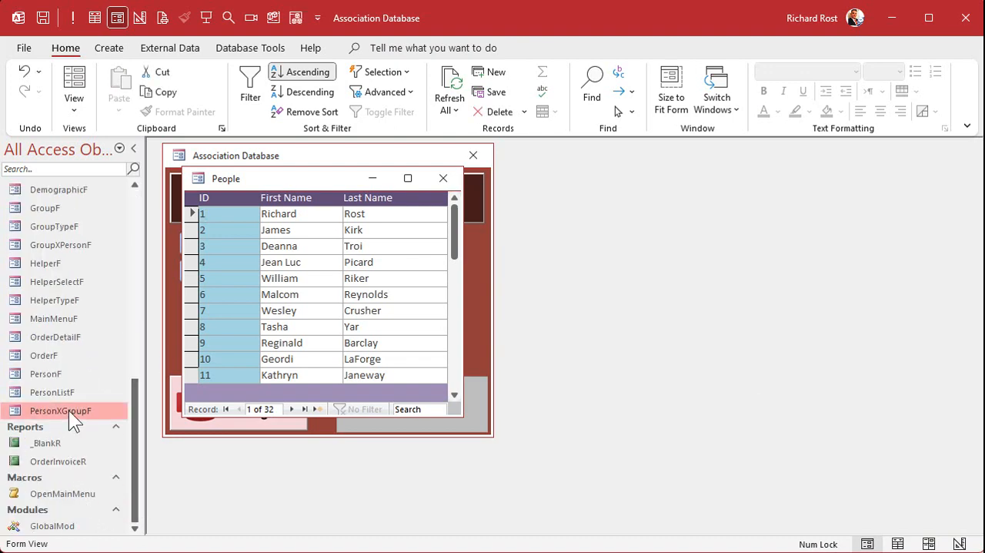
{"action": "right_click", "coordinate": [69, 409]}
{"action": "left_click", "coordinate": [141, 462]}
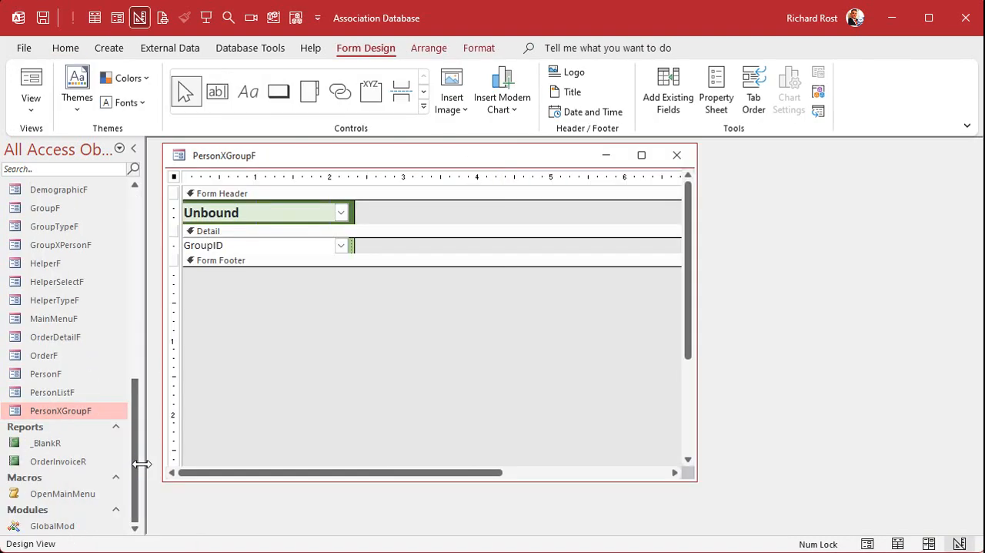
{"action": "double_click", "coordinate": [280, 213]}
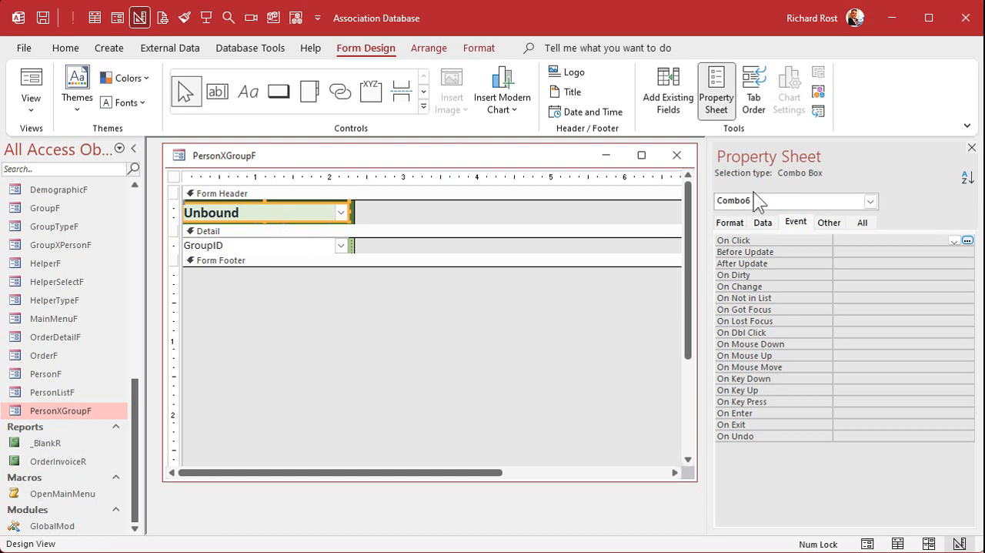
{"action": "left_click", "coordinate": [864, 222]}
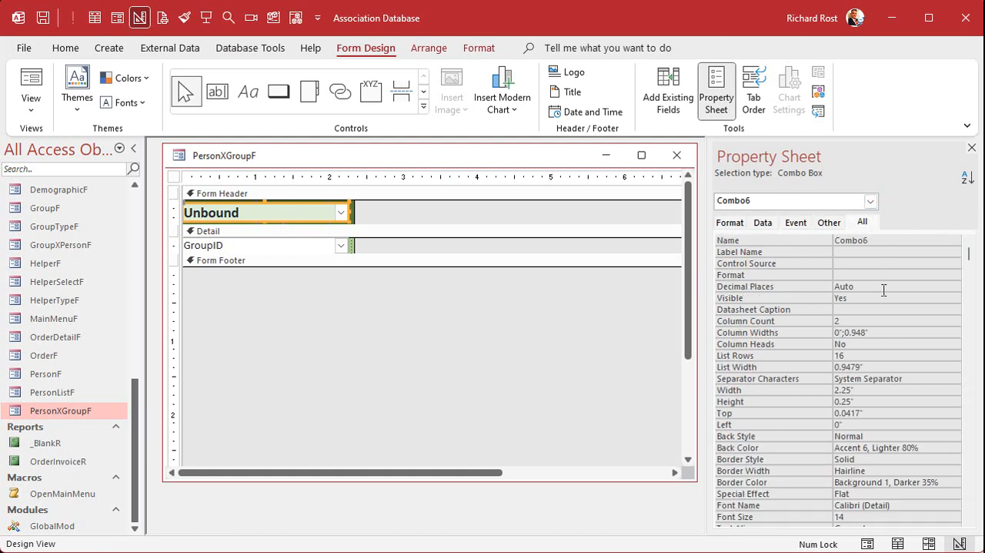
{"action": "left_click", "coordinate": [885, 239]}
{"action": "type", "text": "Group"}
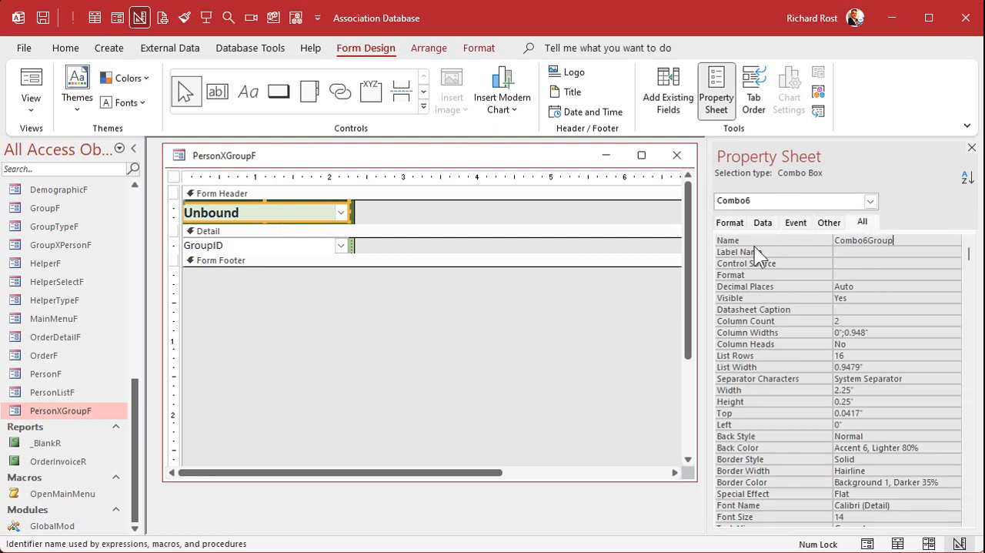
{"action": "key", "text": "BackSpace"}
{"action": "key", "text": "BackSpace"}
{"action": "key", "text": "BackSpace"}
{"action": "key", "text": "BackSpace"}
{"action": "key", "text": "BackSpace"}
{"action": "key", "text": "BackSpace"}
{"action": "key", "text": "BackSpace"}
{"action": "key", "text": "BackSpace"}
{"action": "key", "text": "BackSpace"}
{"action": "key", "text": "BackSpace"}
{"action": "key", "text": "BackSpace"}
{"action": "type", "text": "GroupTypeCombo"}
{"action": "key", "text": "Return"}
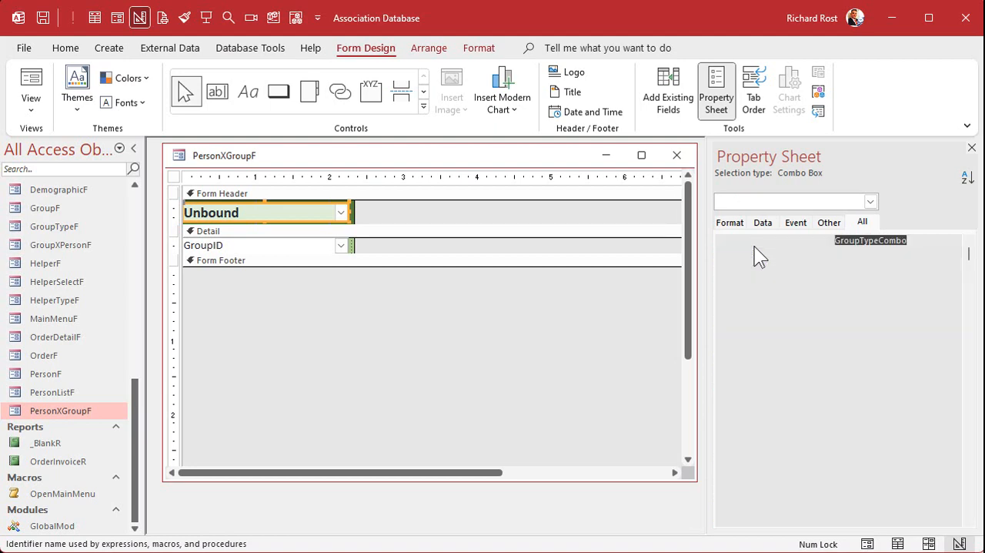
Step: Set the default value of GroupTypeCombo to 58 and close PersonXGroupF
{"action": "left_click", "coordinate": [763, 223]}
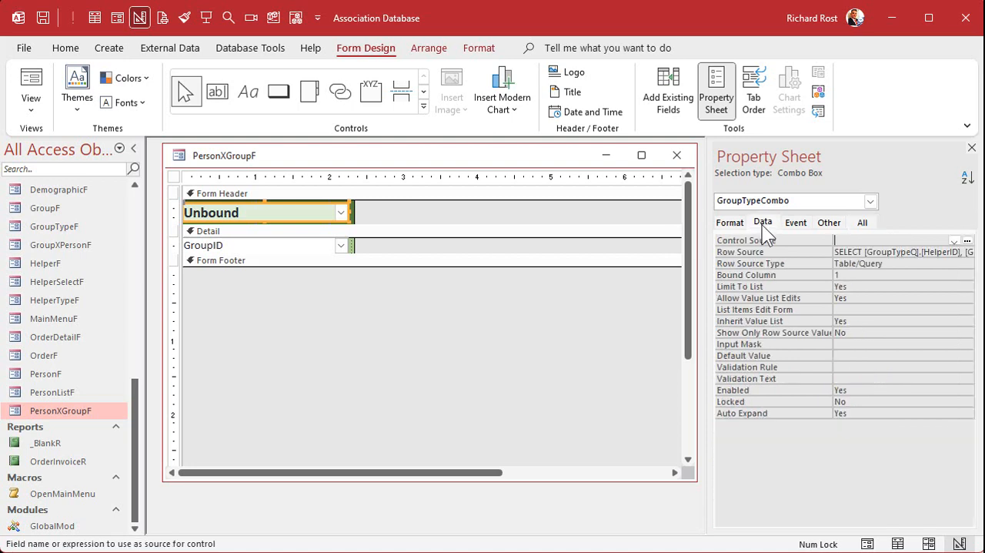
{"action": "left_click", "coordinate": [869, 356]}
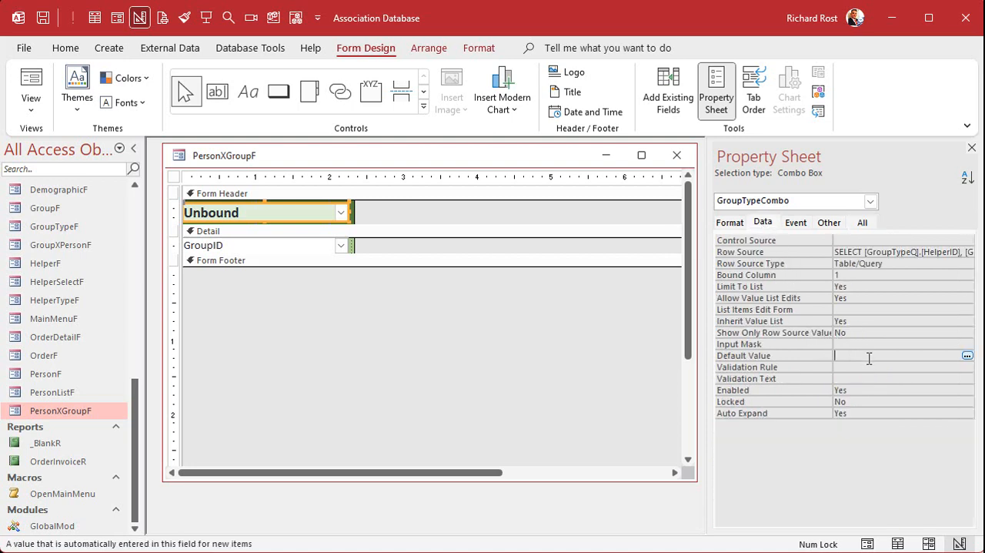
{"action": "type", "text": "58"}
{"action": "key", "text": "Return"}
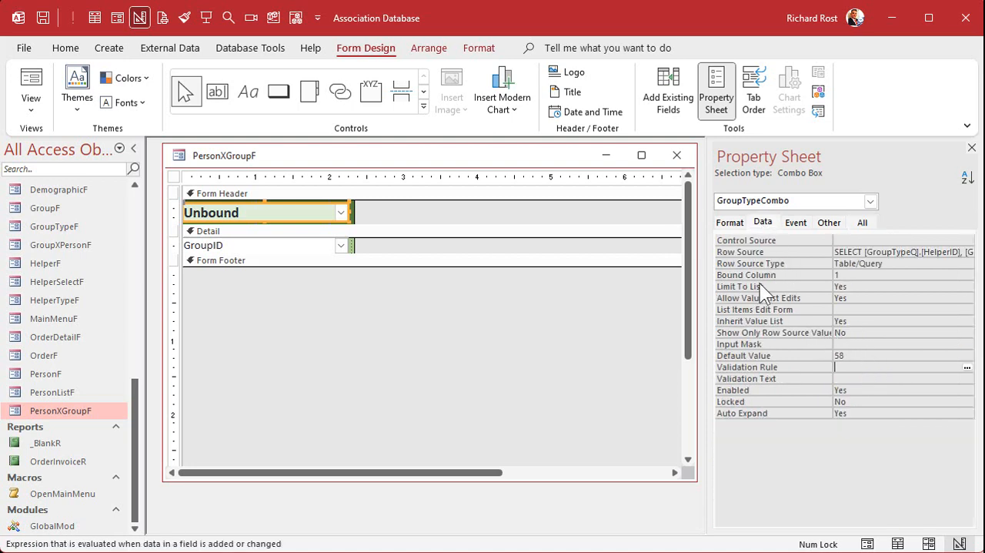
{"action": "left_click", "coordinate": [677, 157]}
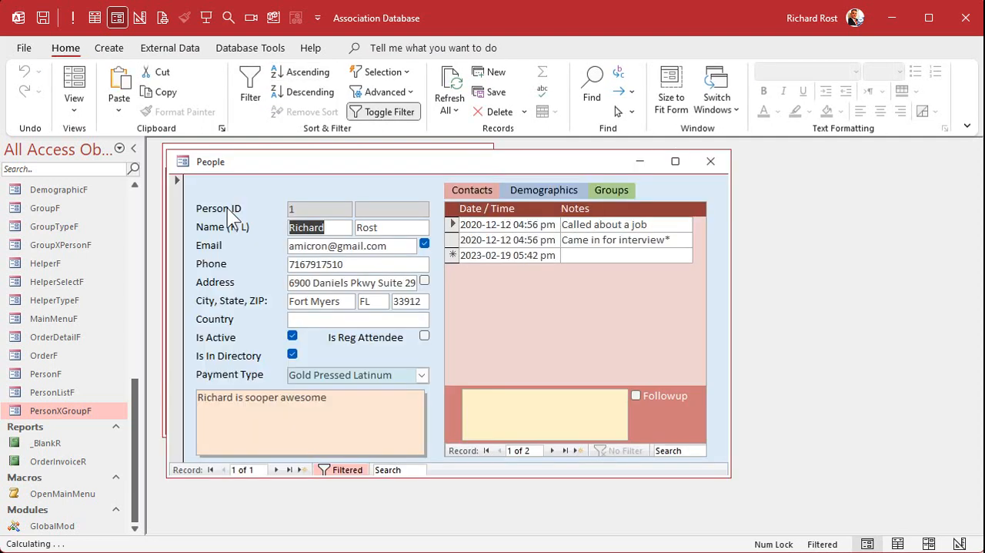
Step: Check the default group type in the Groups subform of person ID 1, review the PersonXGroupT fields, and close both
{"action": "double_click", "coordinate": [228, 208]}
{"action": "left_click", "coordinate": [619, 189]}
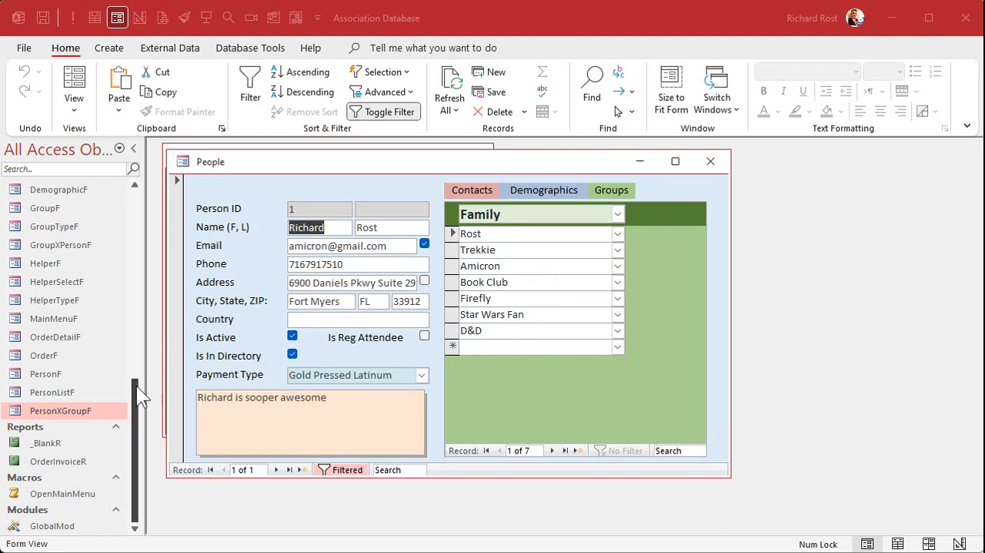
{"action": "left_click_drag", "start_coordinate": [136, 394], "coordinate": [147, 183]}
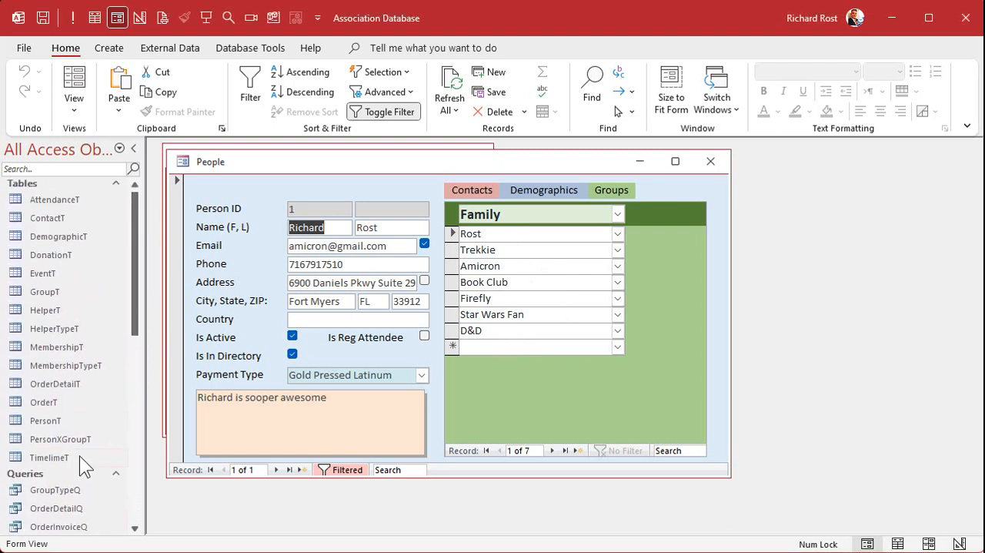
{"action": "left_click", "coordinate": [58, 438]}
{"action": "double_click", "coordinate": [58, 438]}
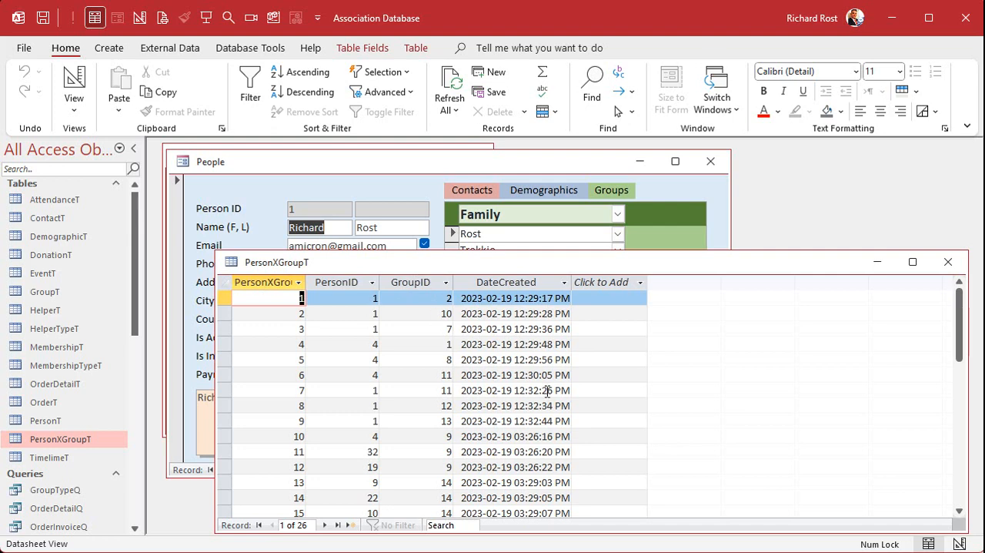
{"action": "left_click", "coordinate": [948, 262]}
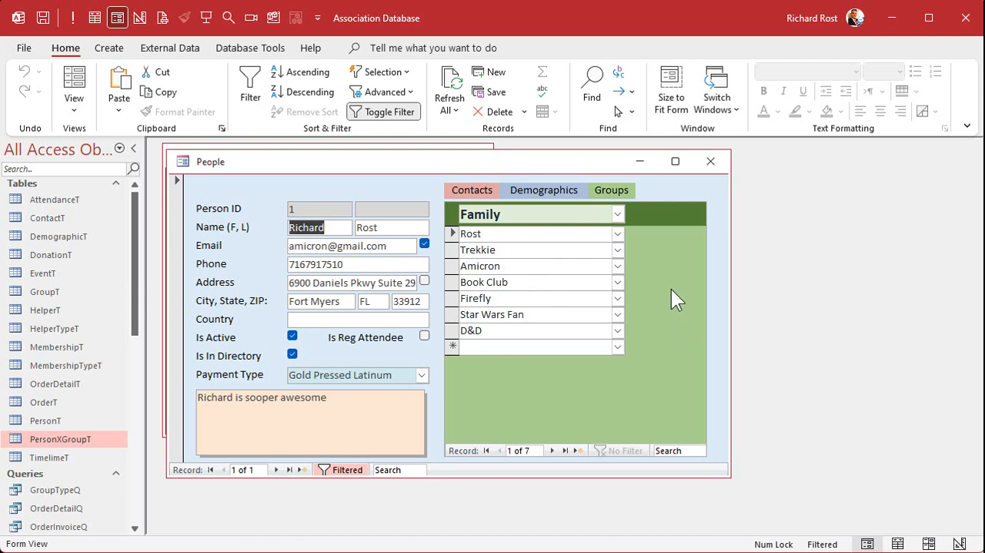
{"action": "left_click", "coordinate": [710, 163]}
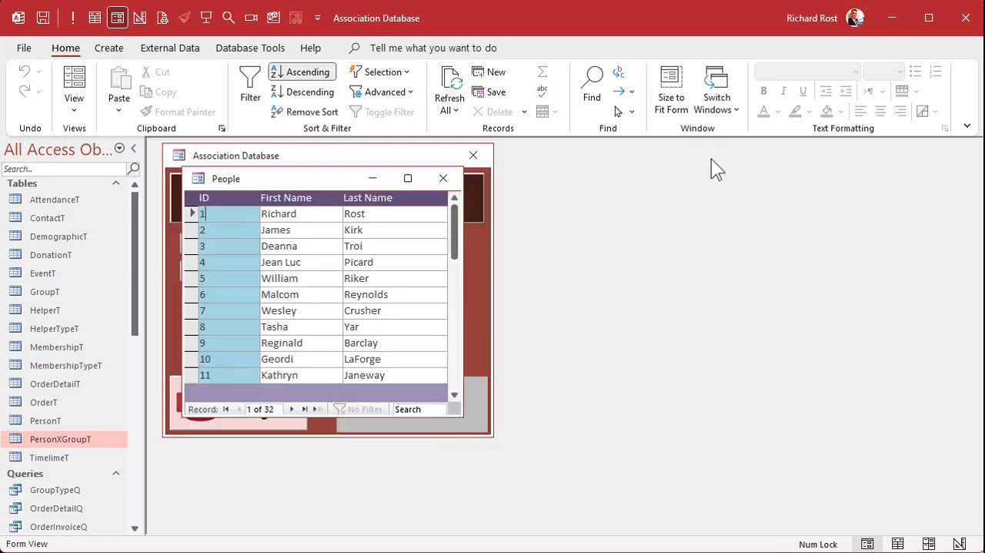
Step: Create a new query in Design View containing the PersonXGroupT and GroupT tables
{"action": "left_click", "coordinate": [108, 48]}
{"action": "left_click", "coordinate": [253, 95]}
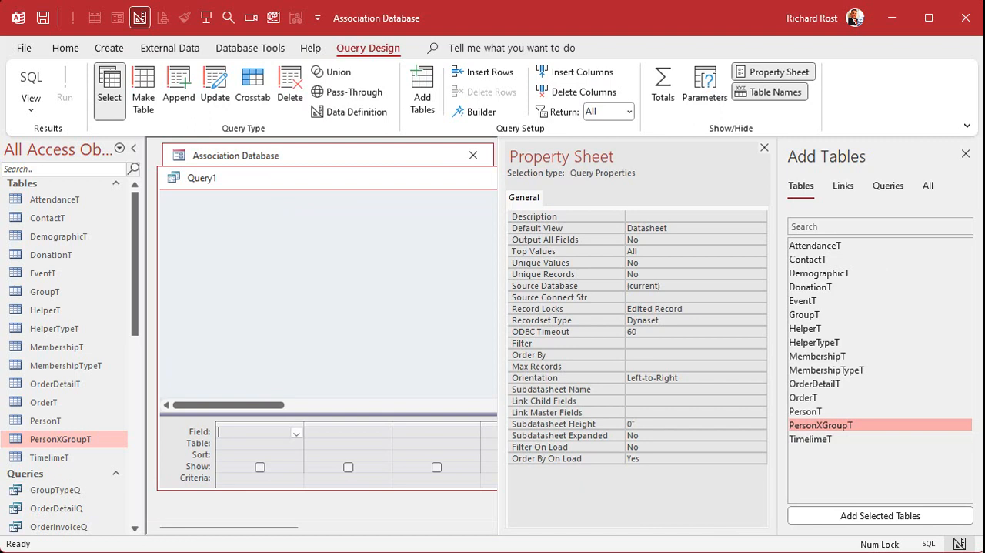
{"action": "double_click", "coordinate": [855, 425]}
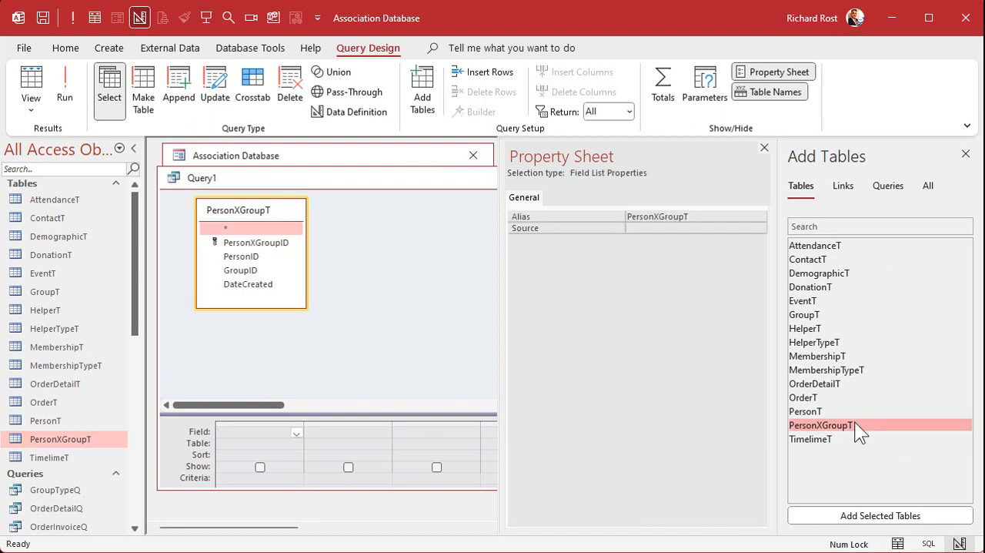
{"action": "double_click", "coordinate": [857, 312]}
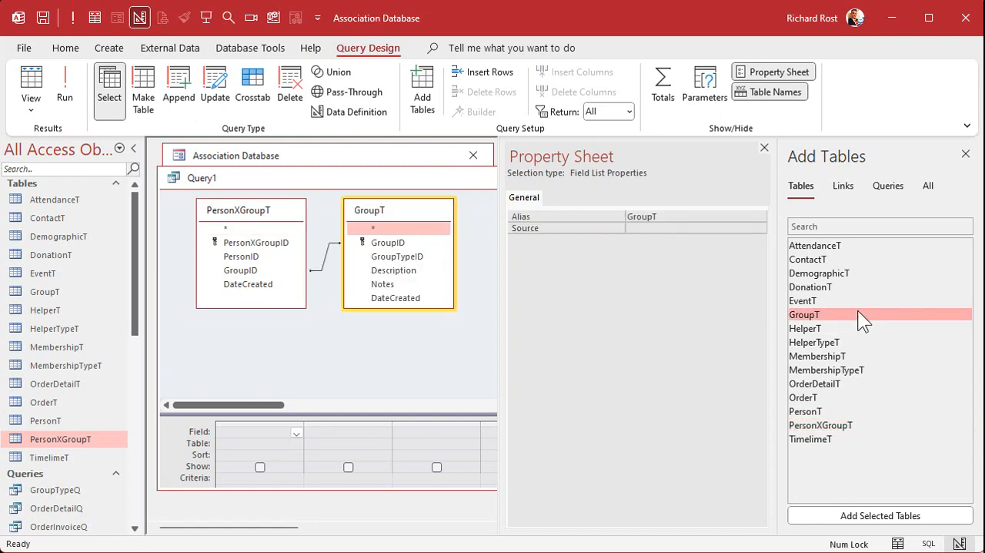
{"action": "left_click", "coordinate": [413, 257]}
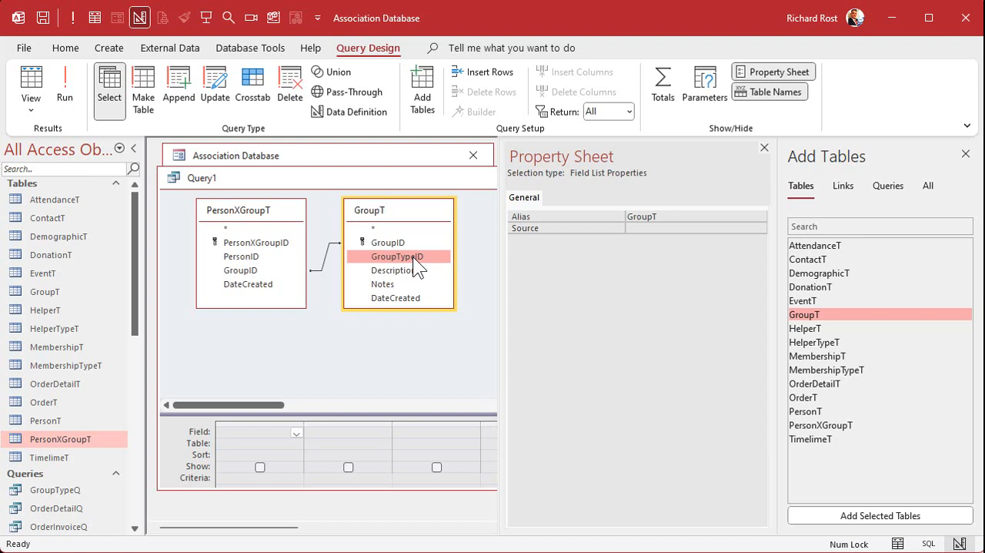
{"action": "left_click", "coordinate": [764, 149]}
{"action": "left_click", "coordinate": [966, 157]}
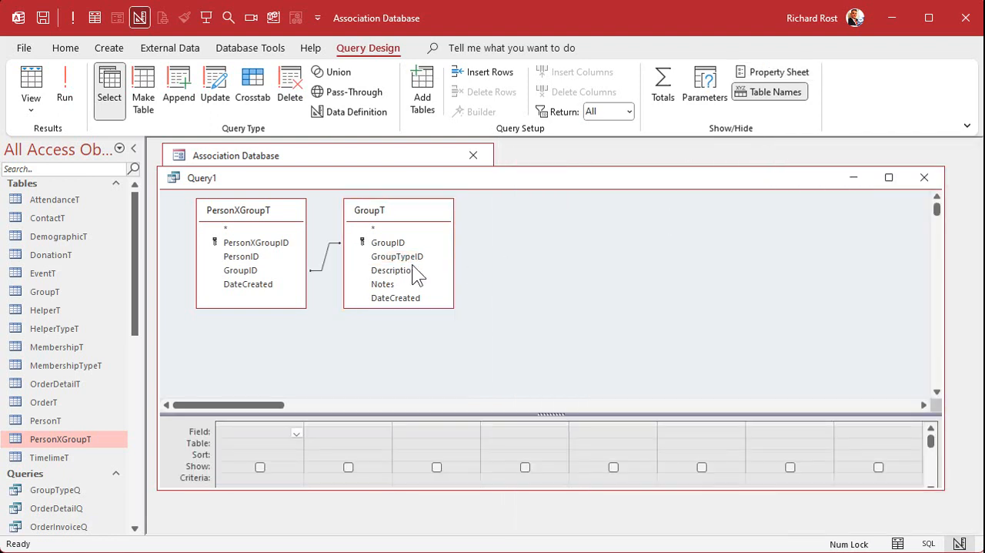
Step: Add all PersonXGroupT fields and GroupTypeID from GroupT to the query, and save it as PersonXGroupSubformQ
{"action": "double_click", "coordinate": [229, 230]}
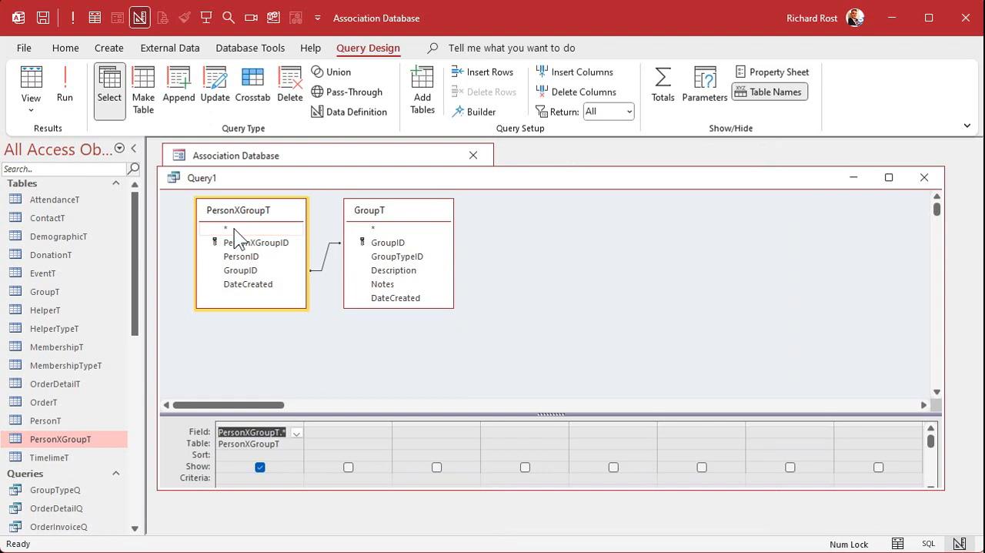
{"action": "double_click", "coordinate": [407, 256]}
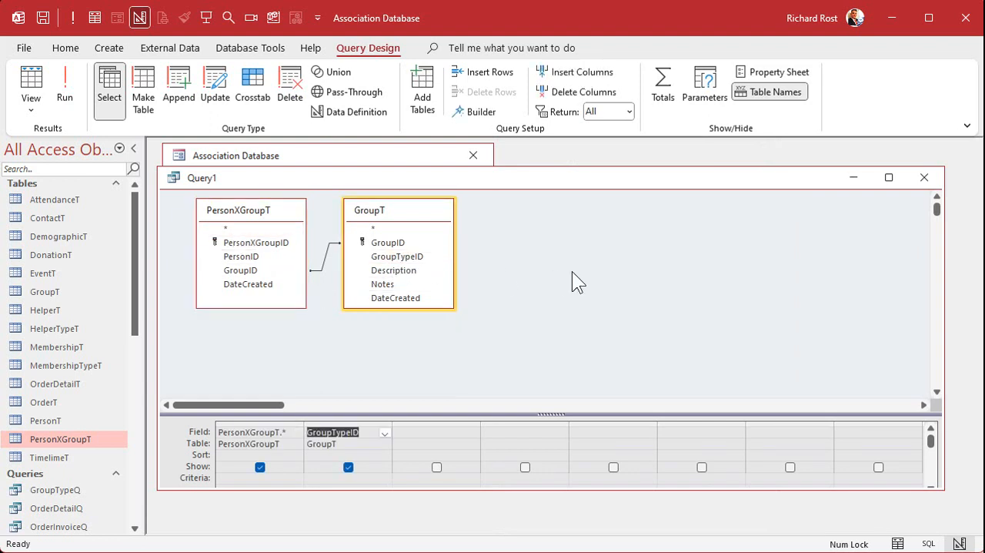
{"action": "key", "text": "ctrl+s"}
{"action": "type", "text": "Person"}
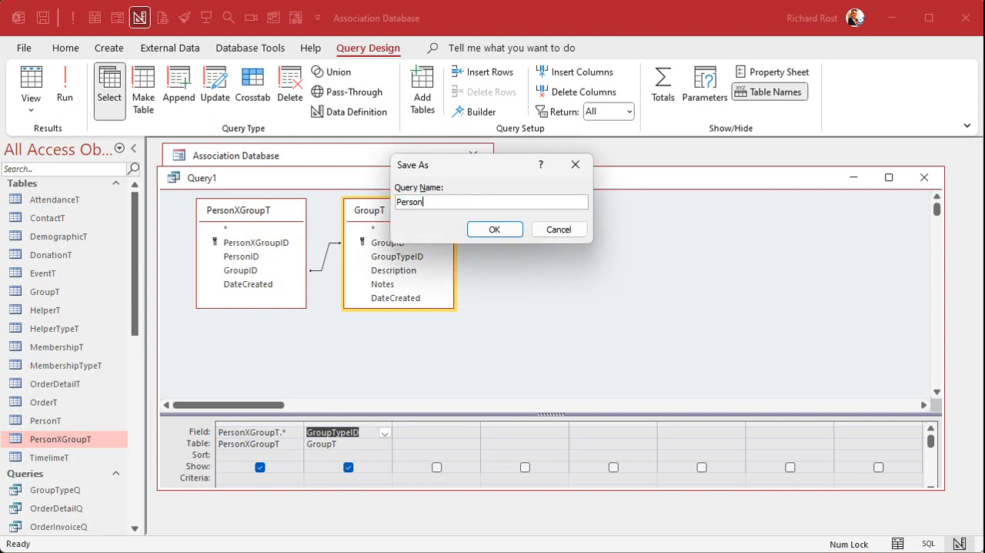
{"action": "type", "text": "XGroupSubformQ"}
{"action": "left_click", "coordinate": [511, 227]}
Step: Run the query and check its GroupTypeID column, and close the query and the People list
{"action": "left_click", "coordinate": [66, 91]}
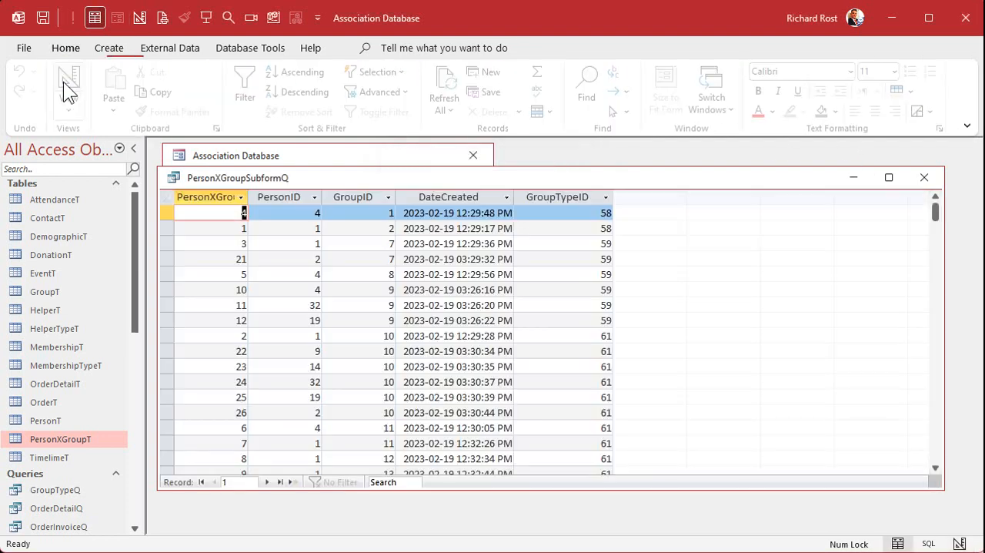
{"action": "left_click", "coordinate": [560, 197]}
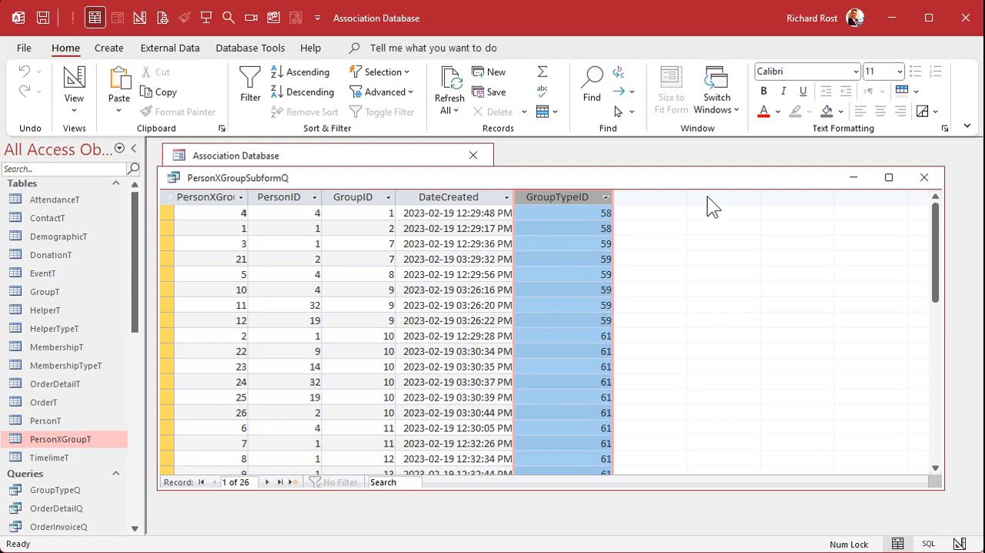
{"action": "left_click", "coordinate": [923, 178]}
{"action": "left_click", "coordinate": [444, 179]}
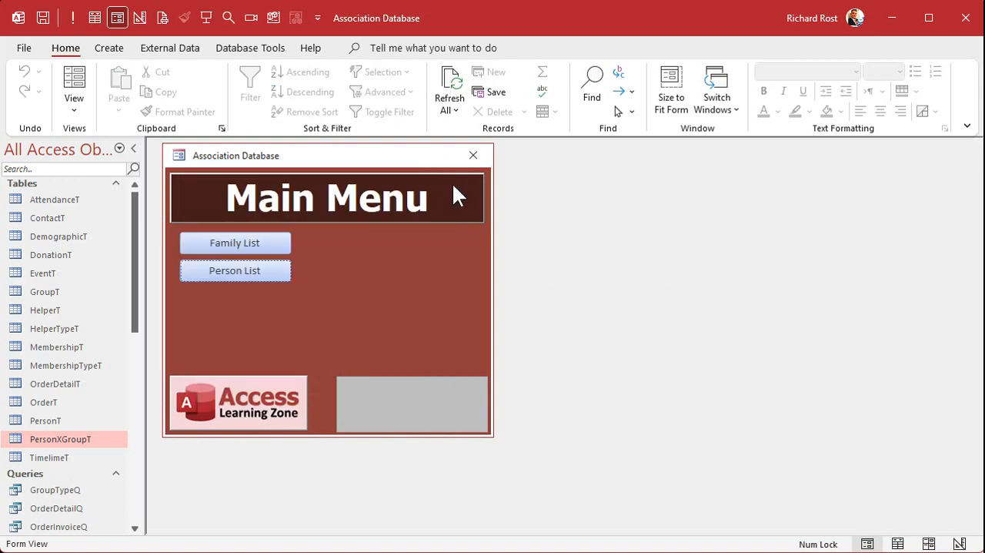
Step: Open PersonXGroupF in Design View and change the form's record source to PersonXGroupSubformQ
{"action": "scroll", "coordinate": [135, 506], "scroll_direction": "down", "scroll_amount": 10}
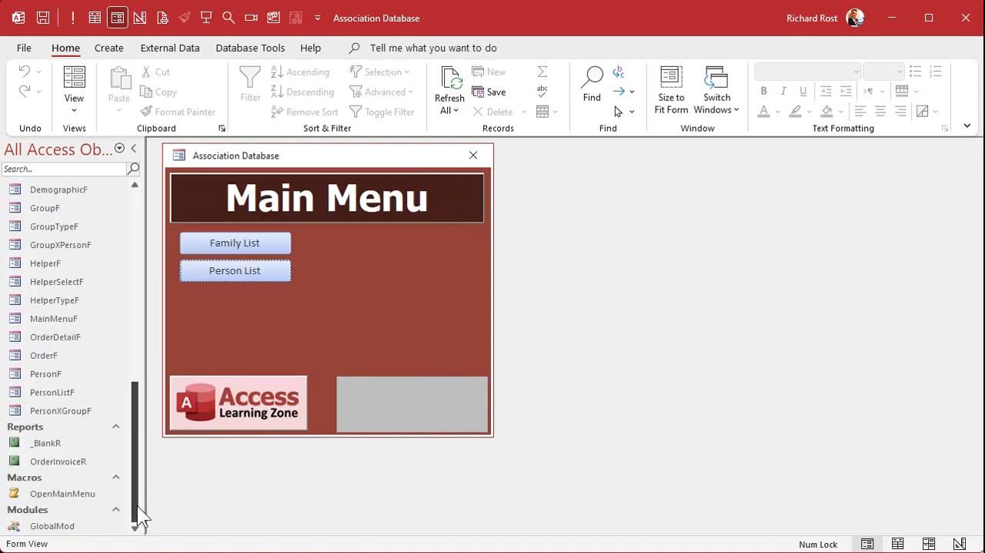
{"action": "left_click", "coordinate": [68, 411]}
{"action": "right_click", "coordinate": [69, 410]}
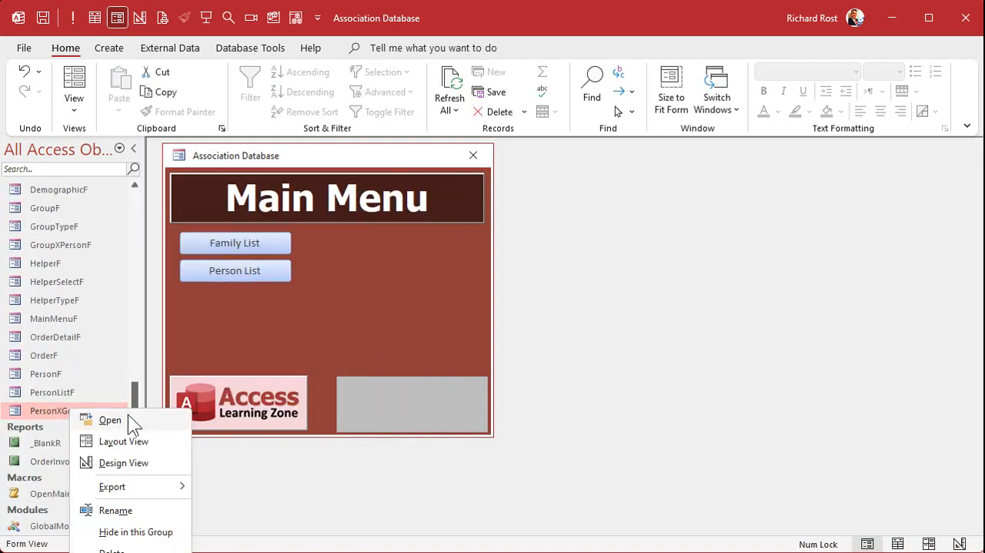
{"action": "left_click", "coordinate": [126, 459]}
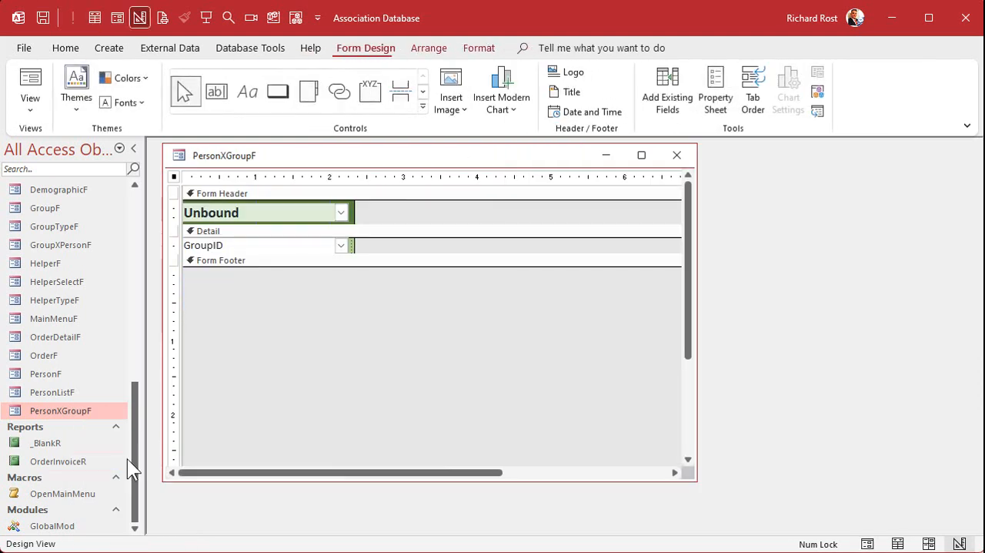
{"action": "double_click", "coordinate": [174, 176]}
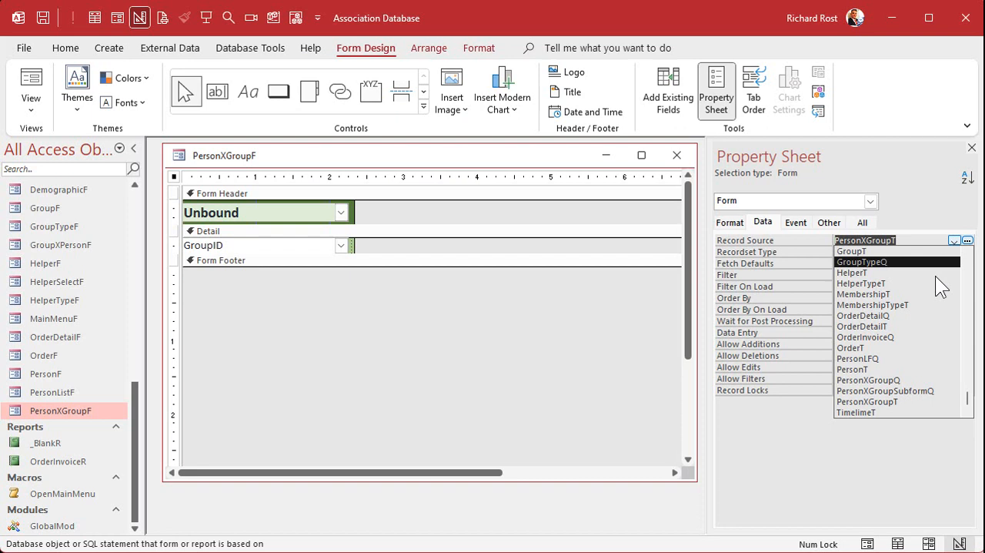
{"action": "left_click", "coordinate": [913, 390]}
{"action": "left_click", "coordinate": [900, 253]}
{"action": "left_click", "coordinate": [530, 324]}
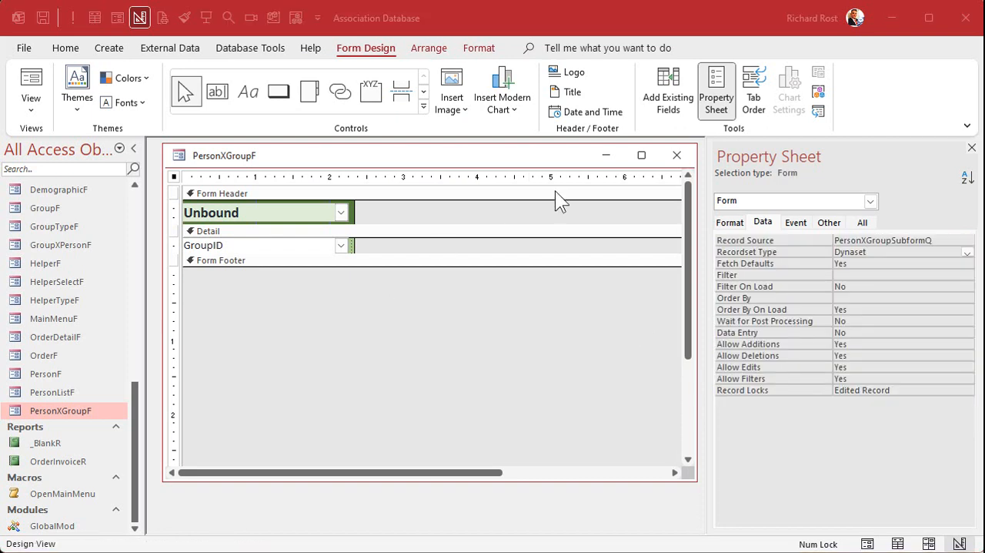
Step: Save and close PersonXGroupF, and check the Groups list in the record of person ID 1
{"action": "left_click", "coordinate": [677, 155]}
{"action": "left_click", "coordinate": [359, 350]}
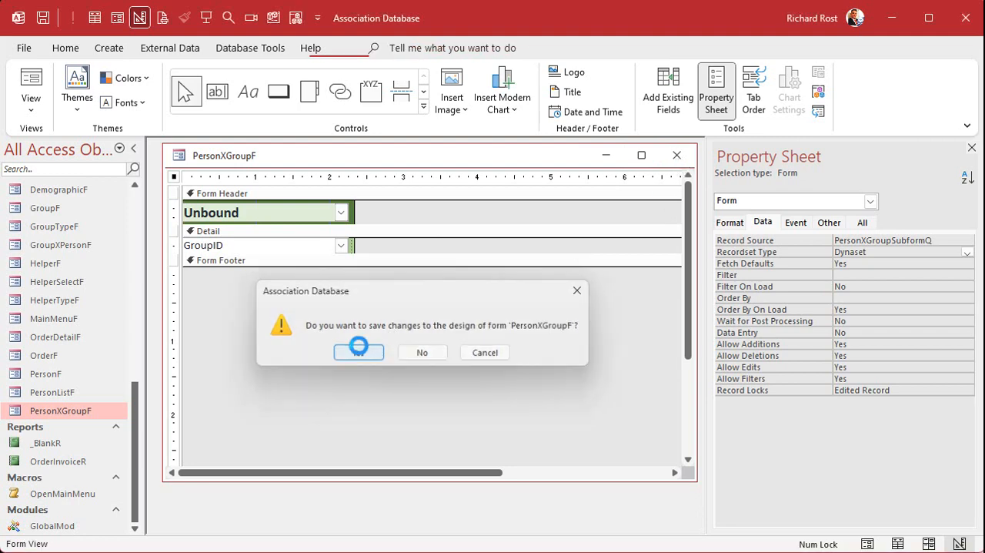
{"action": "left_click", "coordinate": [220, 271]}
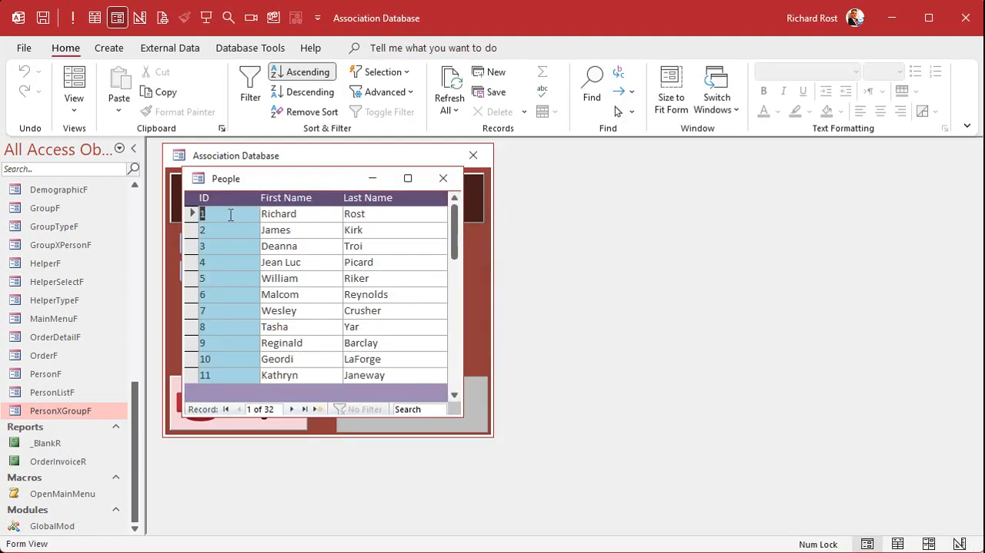
{"action": "double_click", "coordinate": [230, 214]}
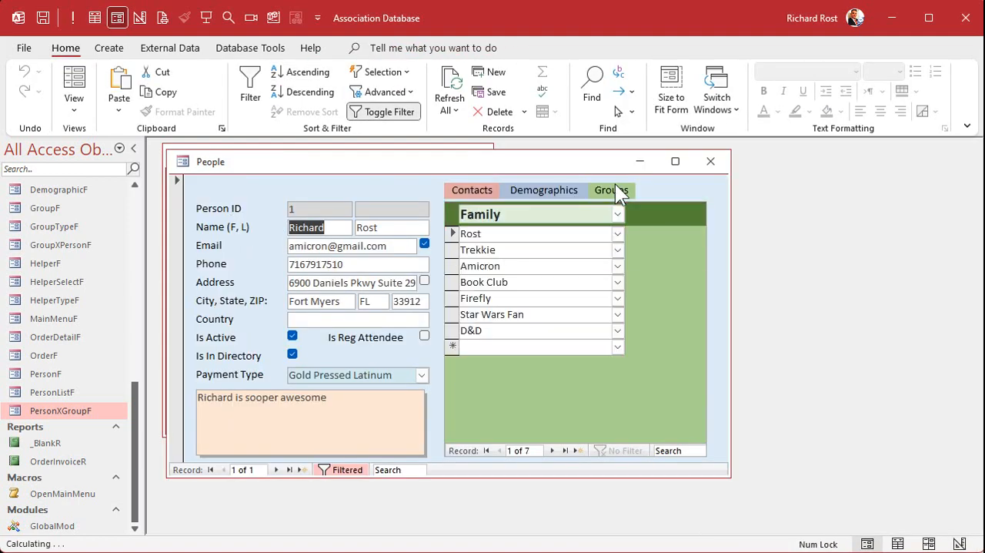
{"action": "left_click", "coordinate": [615, 190]}
{"action": "left_click", "coordinate": [523, 265]}
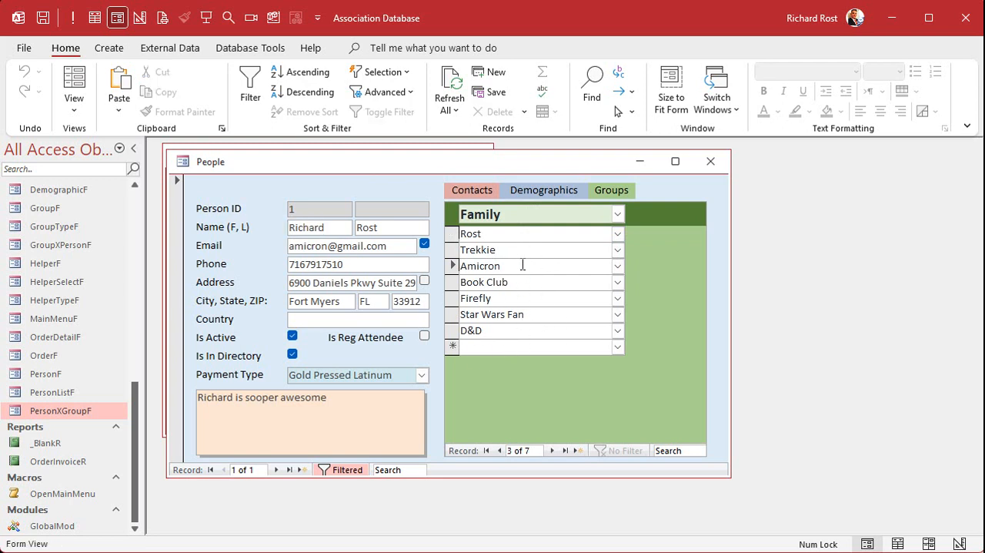
{"action": "left_click", "coordinate": [519, 231]}
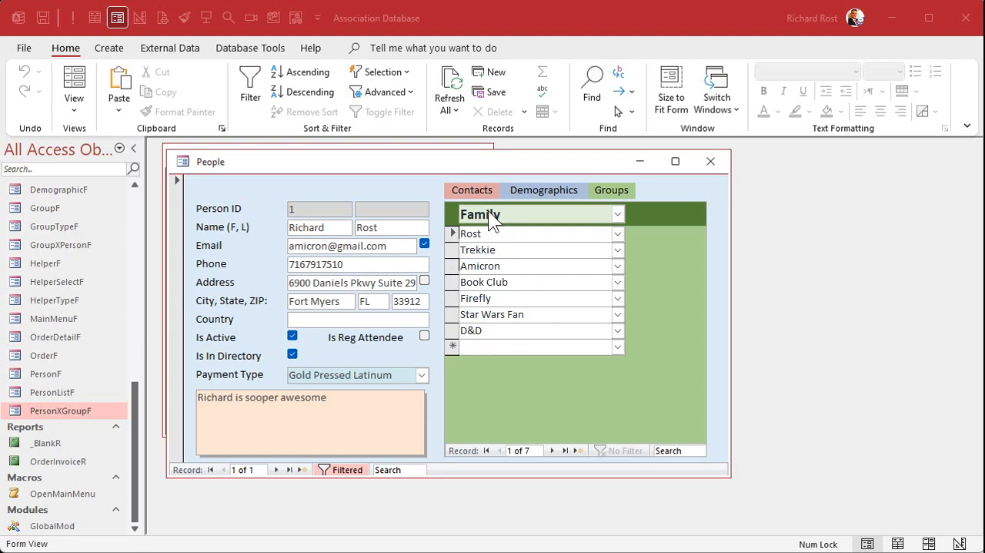
{"action": "left_click", "coordinate": [702, 164]}
Step: Open PersonXGroupSubformQ in Design View and start a criteria entry for GroupTypeID
{"action": "left_click_drag", "start_coordinate": [139, 433], "coordinate": [144, 316]}
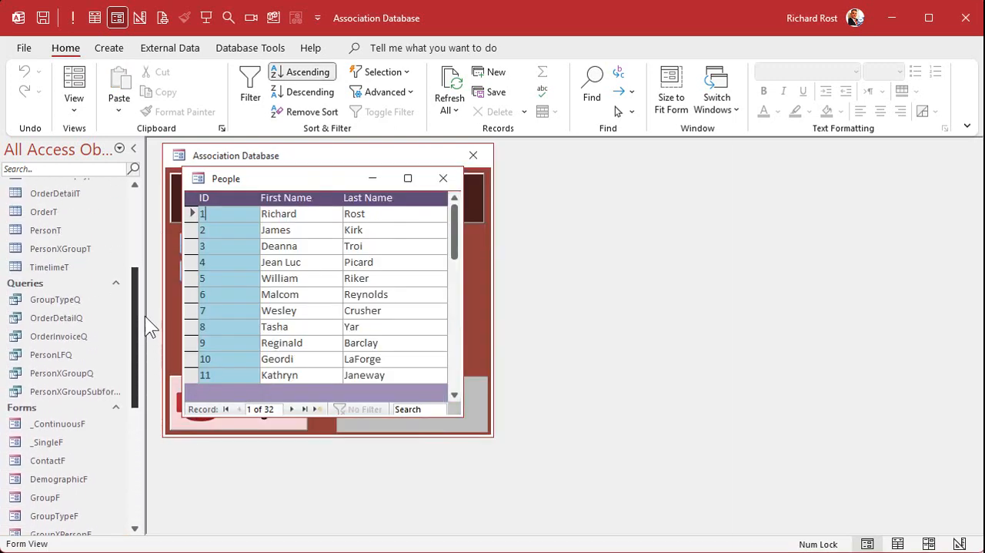
{"action": "right_click", "coordinate": [75, 396]}
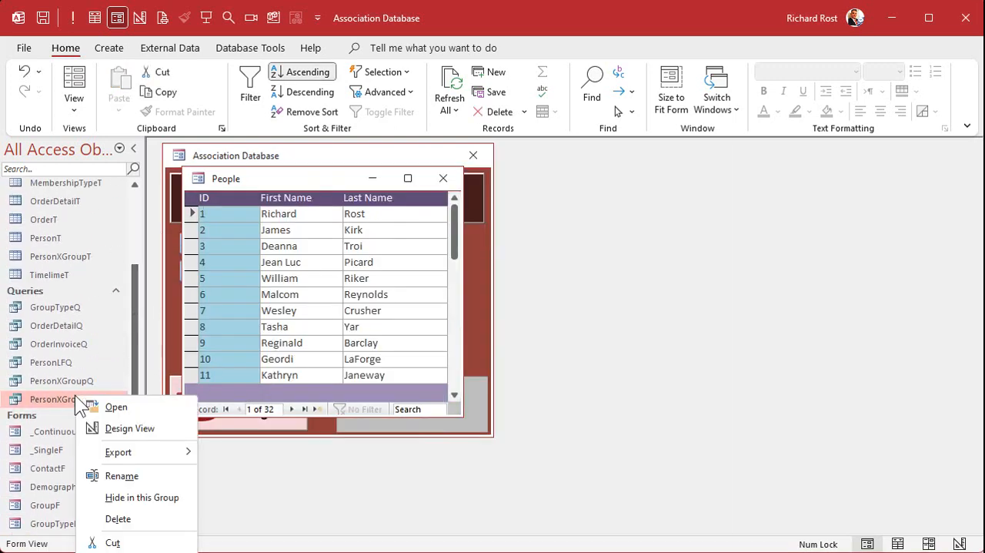
{"action": "left_click", "coordinate": [127, 429]}
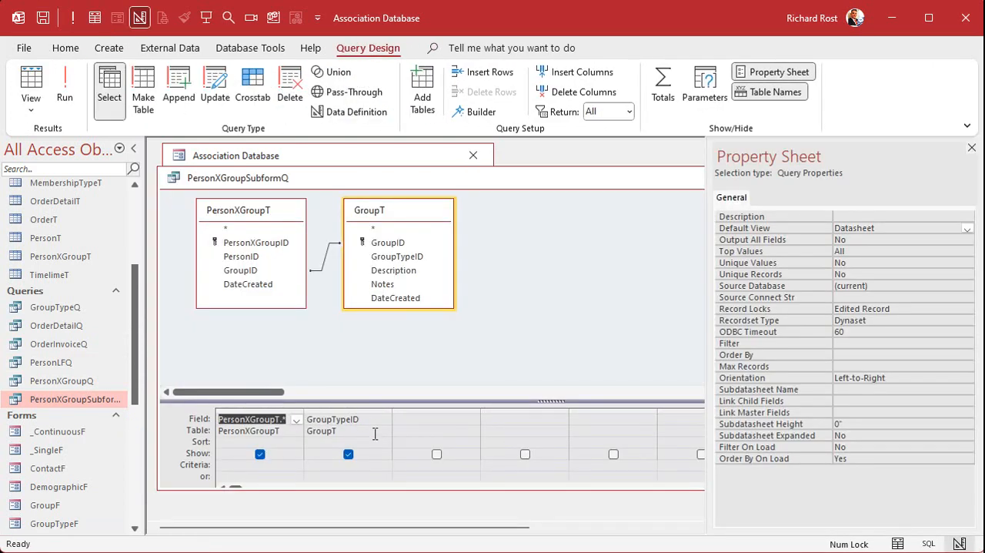
{"action": "left_click", "coordinate": [339, 468]}
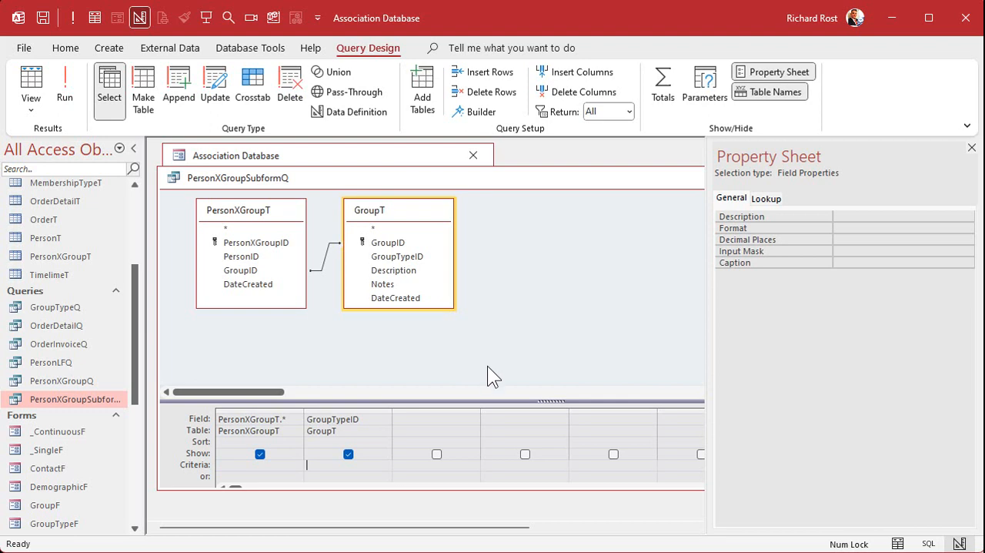
Step: Examine the group type combo box above the Groups list in the record of person ID 1, and close the record
{"action": "double_click", "coordinate": [352, 161]}
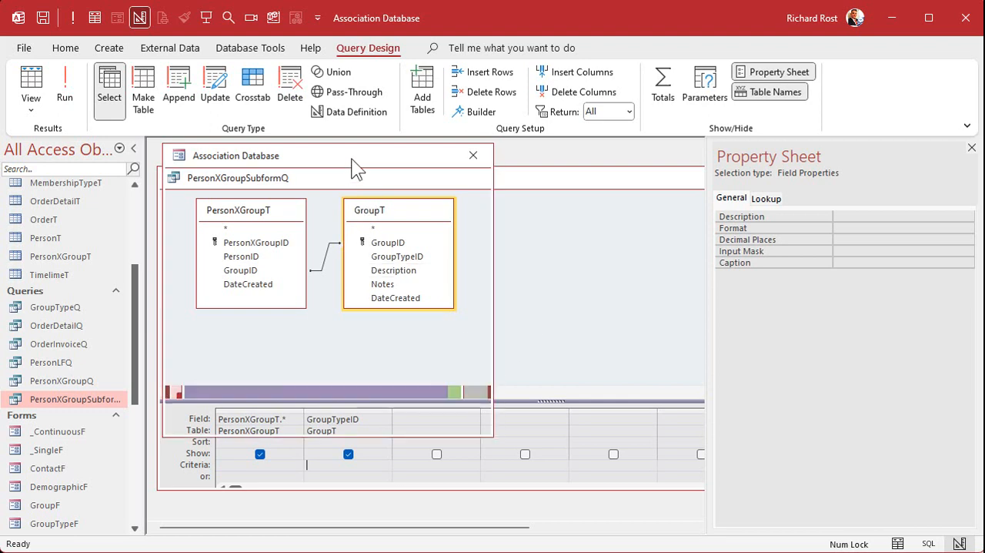
{"action": "left_click", "coordinate": [237, 269]}
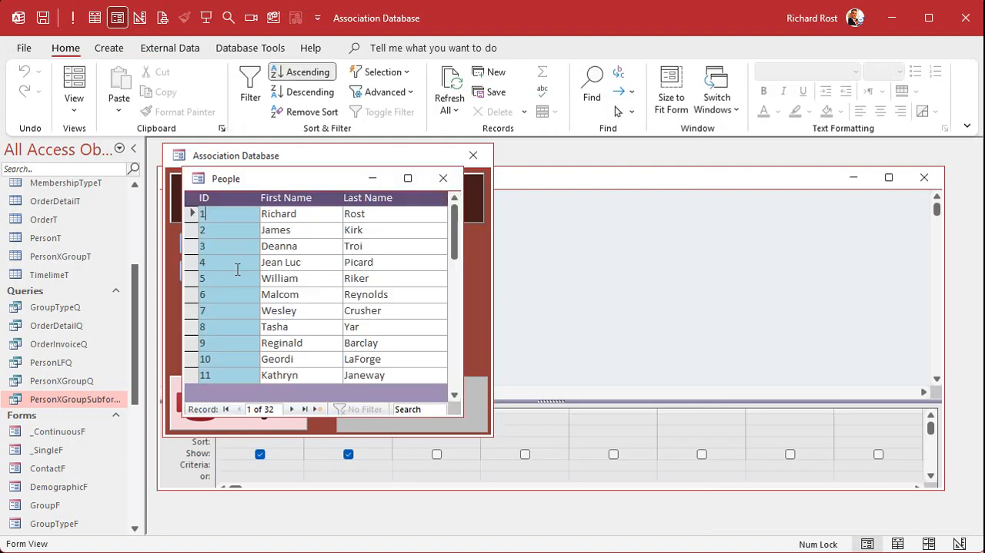
{"action": "double_click", "coordinate": [231, 214]}
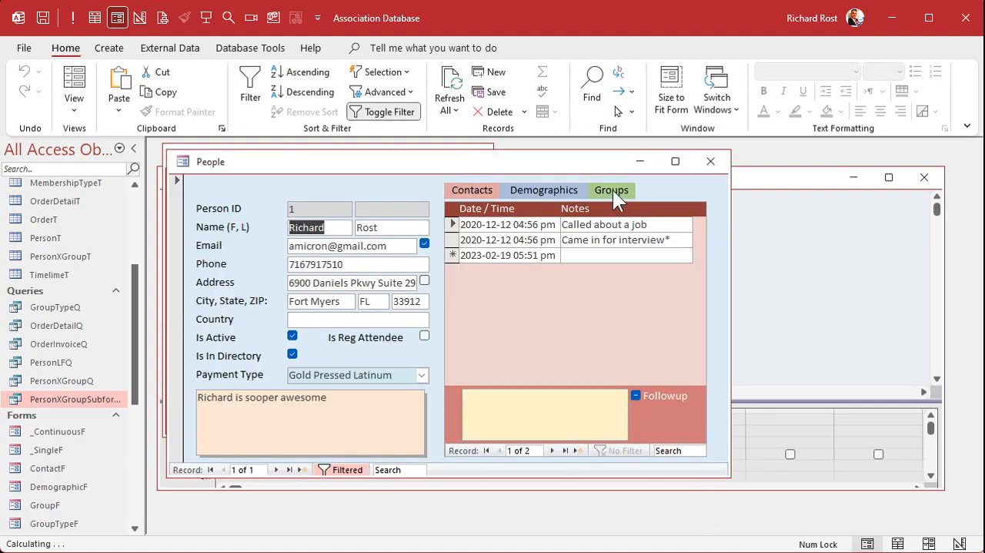
{"action": "left_click", "coordinate": [613, 189]}
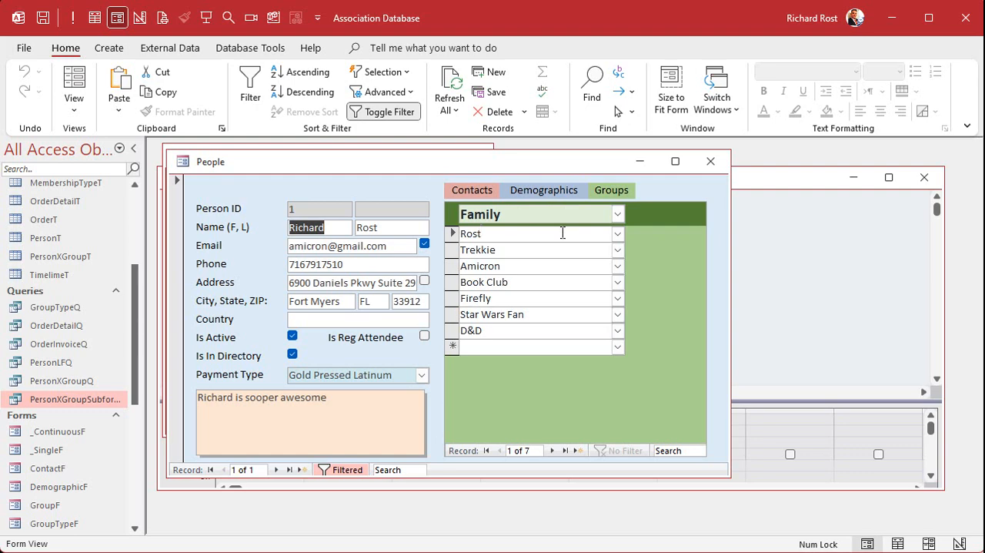
{"action": "left_click", "coordinate": [710, 161]}
Step: Set the GroupTypeID criteria in PersonXGroupSubformQ to =Forms!PersonF!SubformControl.Form!GroupTypeCombo
{"action": "left_click", "coordinate": [680, 346]}
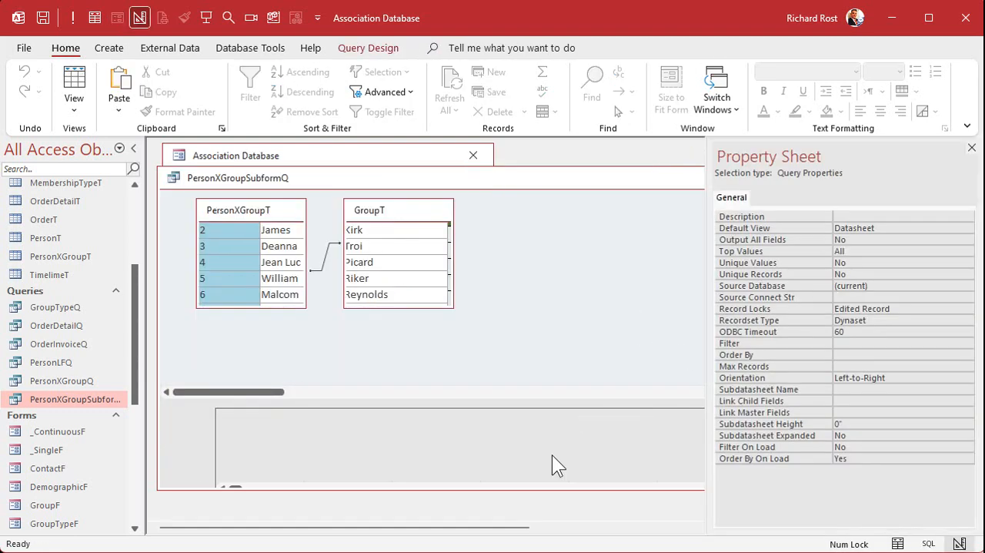
{"action": "left_click", "coordinate": [319, 463]}
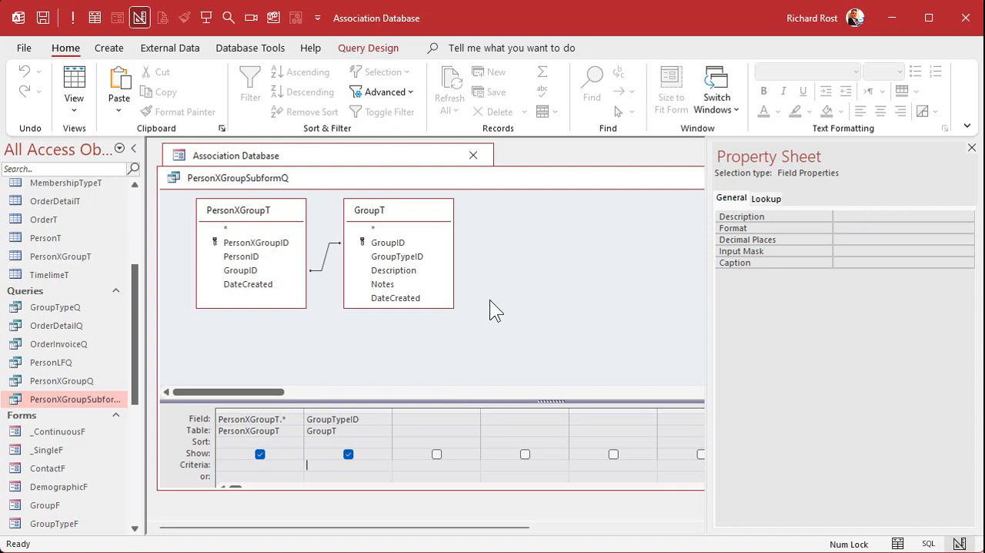
{"action": "key", "text": "shift+F2"}
{"action": "type", "text": "="}
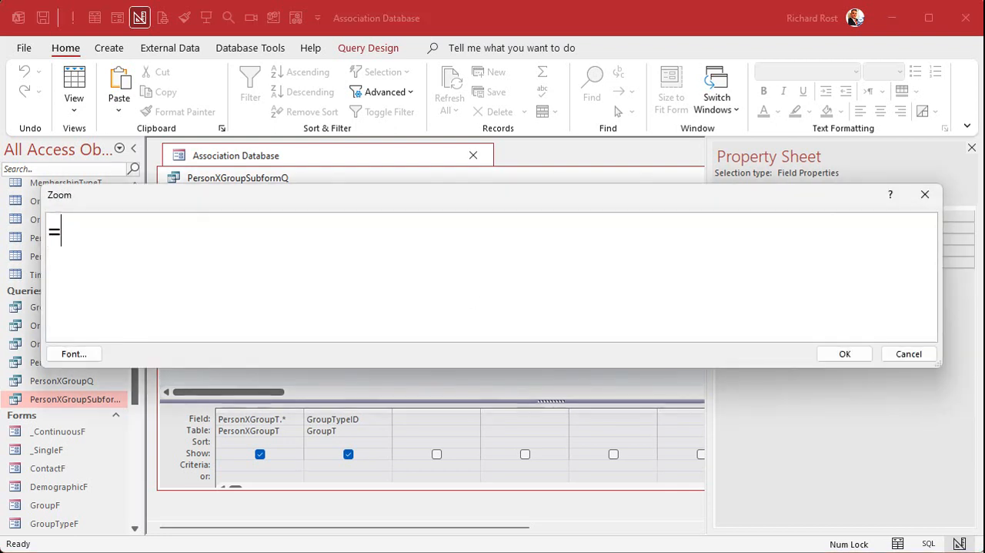
{"action": "type", "text": "Forms!PersonF"}
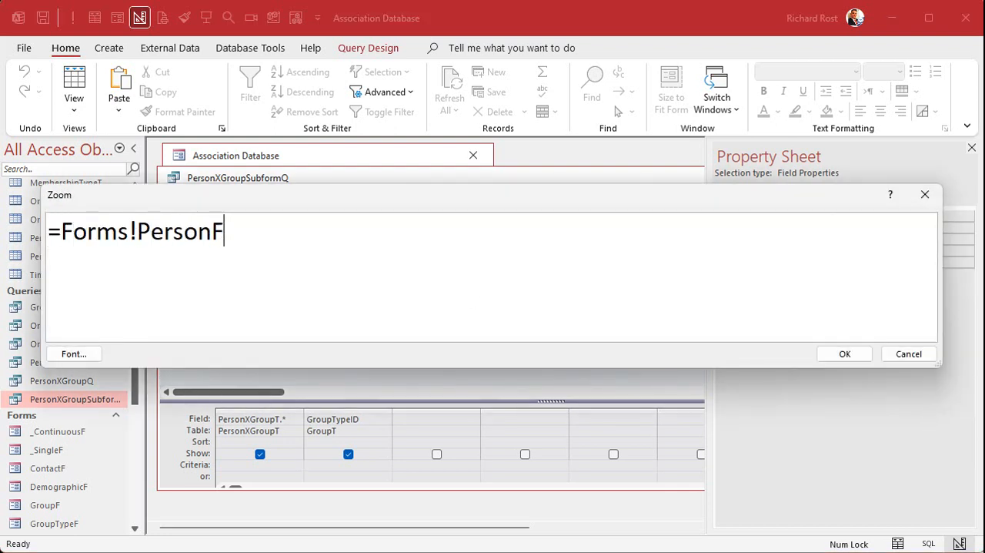
{"action": "type", "text": "!Subform"}
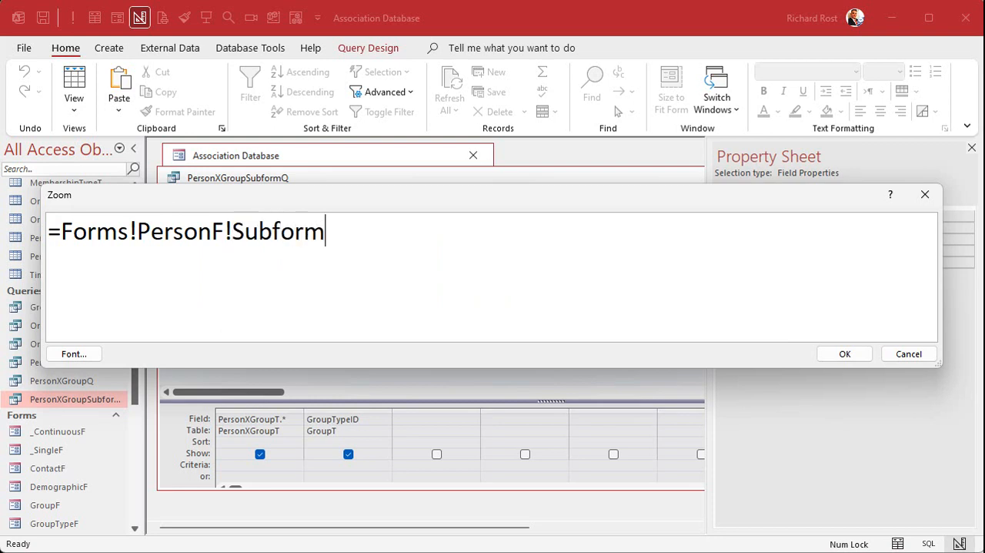
{"action": "type", "text": "Control."}
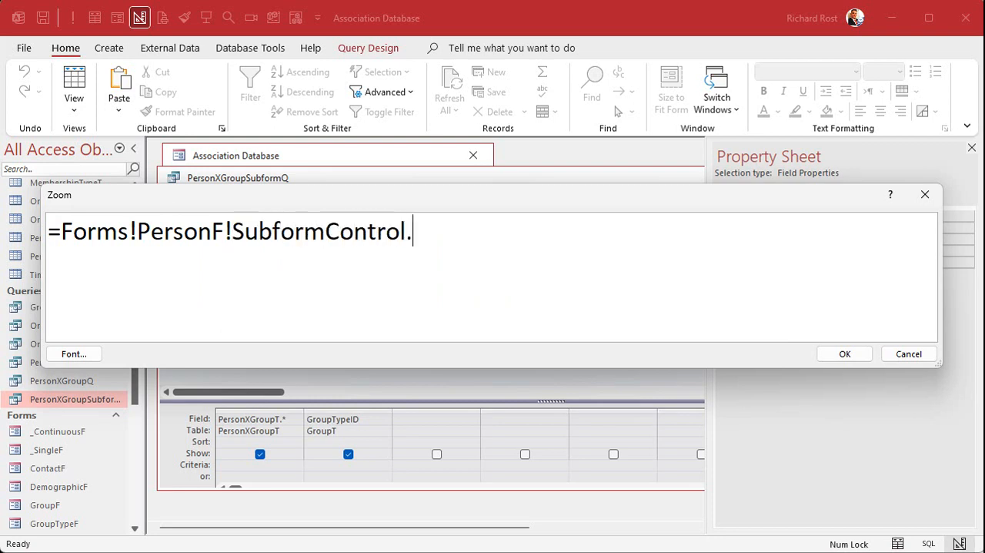
{"action": "type", "text": "Form!Grou"}
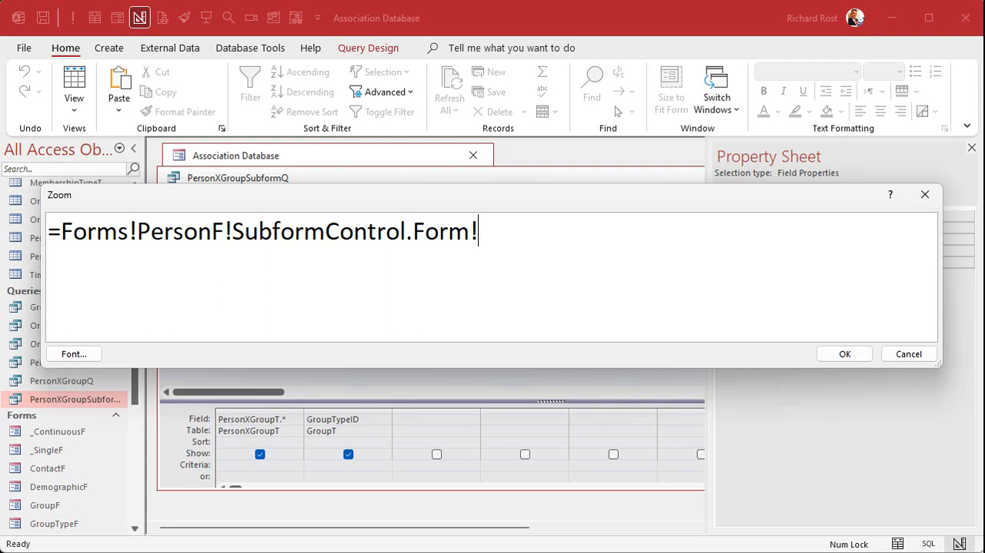
{"action": "type", "text": "pTypeCombo"}
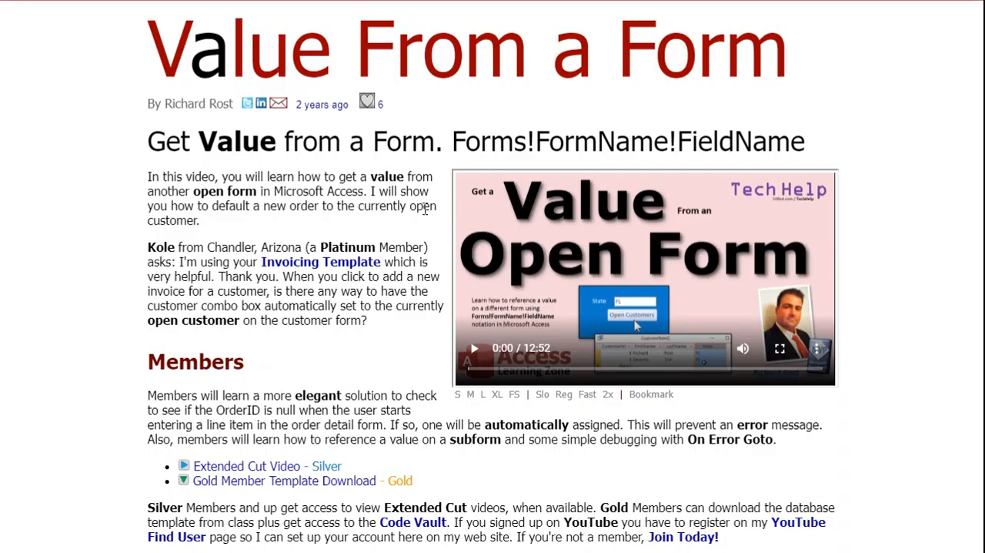
{"action": "scroll", "coordinate": [314, 337], "scroll_direction": "down", "scroll_amount": 5}
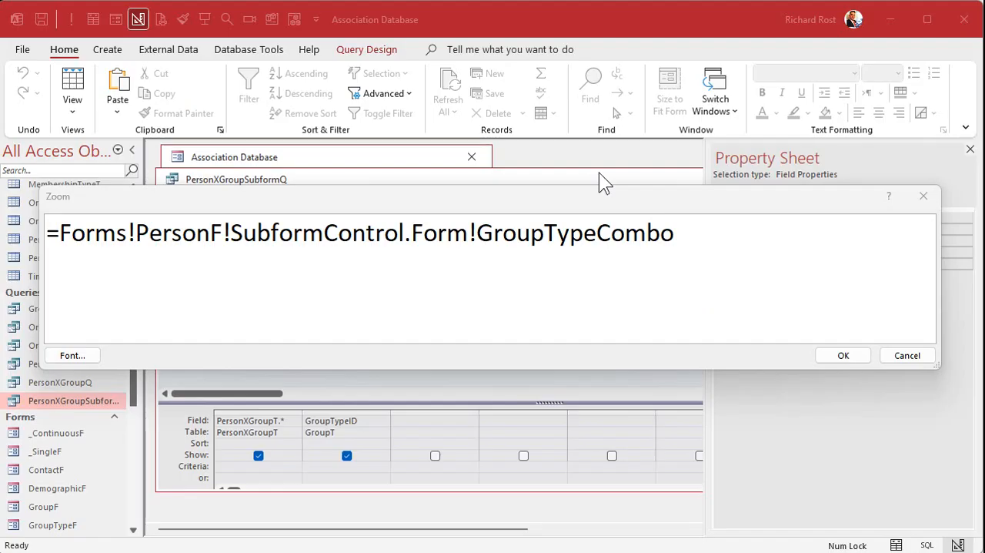
{"action": "left_click", "coordinate": [847, 355]}
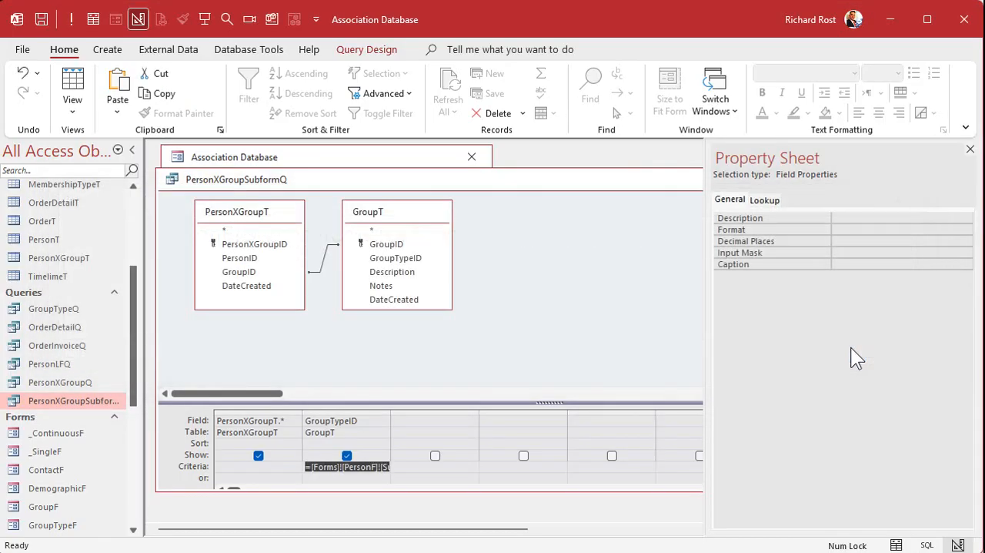
Step: Close the Property Sheet, and save and close the PersonXGroupSubformQ query
{"action": "left_click", "coordinate": [970, 149]}
{"action": "left_click", "coordinate": [923, 179]}
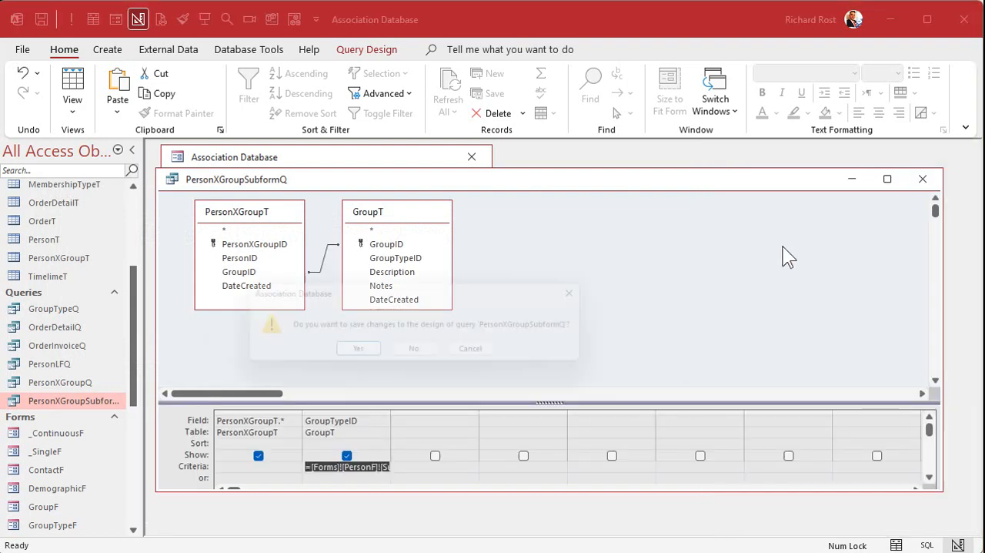
{"action": "left_click", "coordinate": [354, 353]}
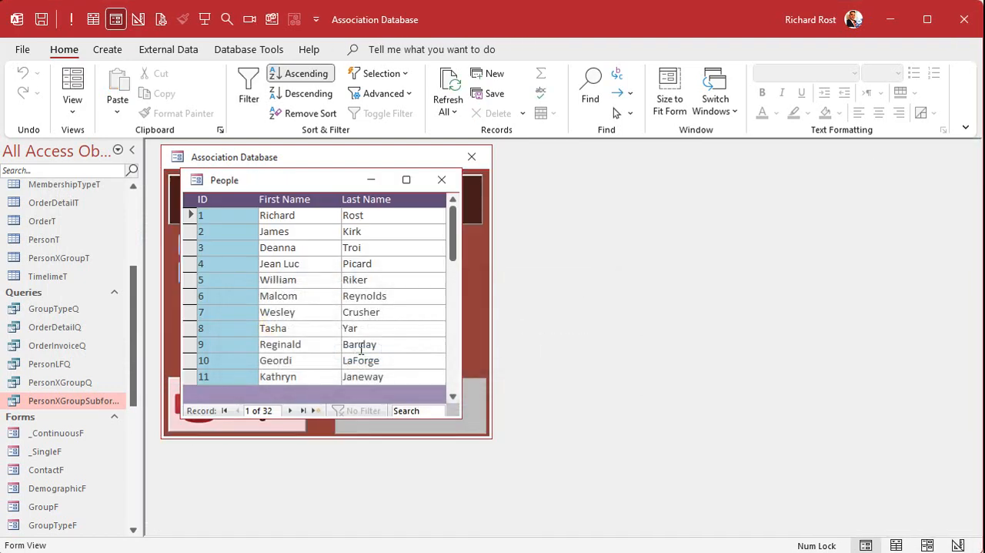
Step: Check the Groups lists filtered by Family for person ID 1 and person ID 4
{"action": "double_click", "coordinate": [230, 215]}
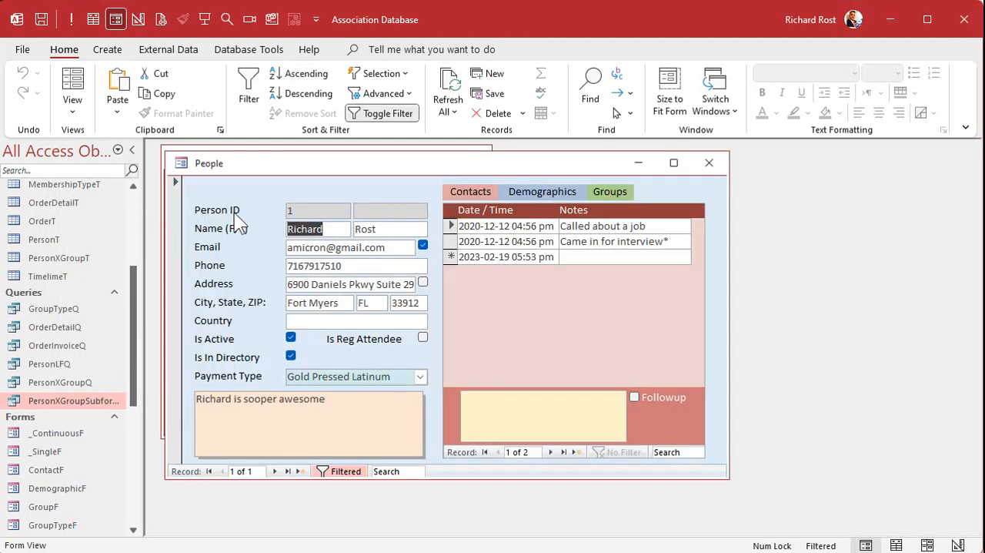
{"action": "left_click", "coordinate": [612, 191]}
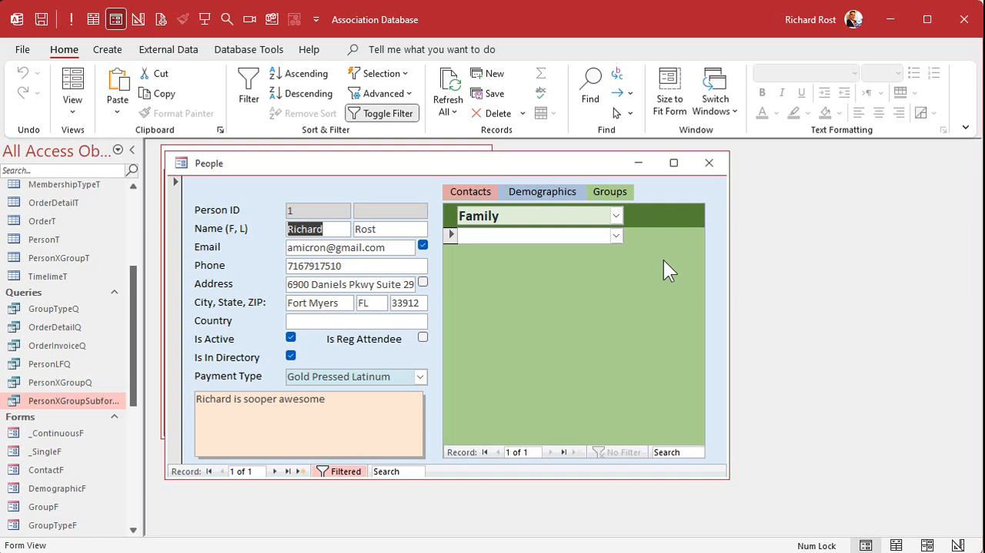
{"action": "left_click", "coordinate": [709, 162]}
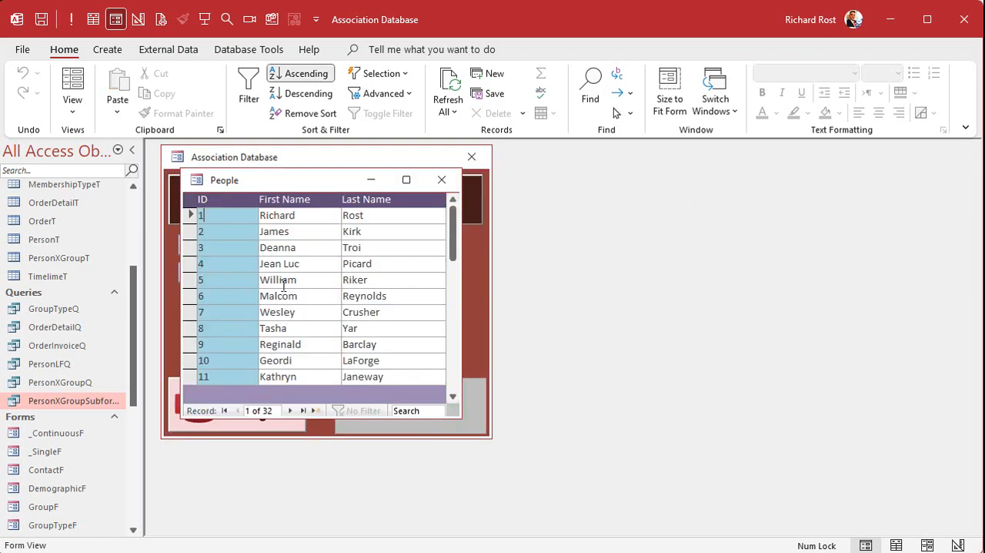
{"action": "double_click", "coordinate": [226, 264]}
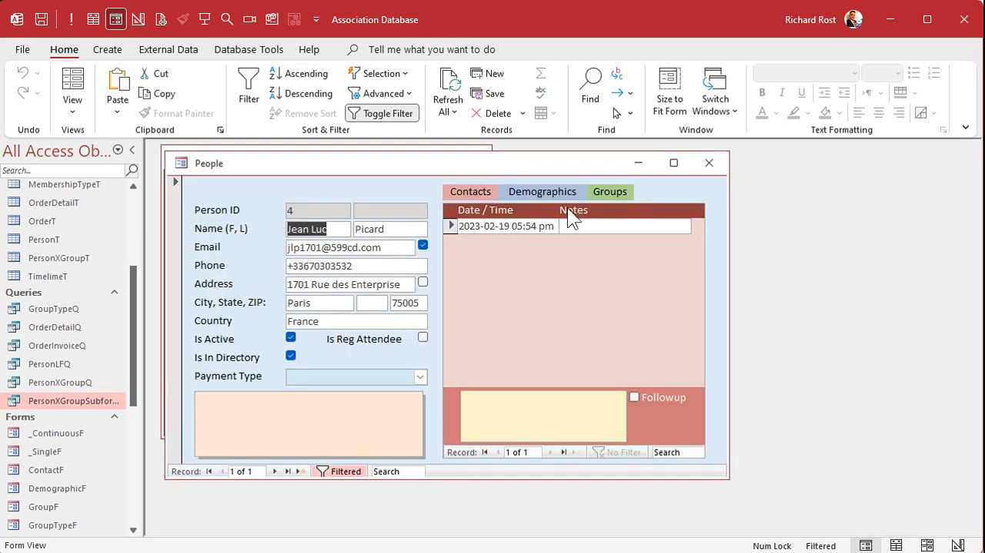
{"action": "left_click", "coordinate": [608, 194]}
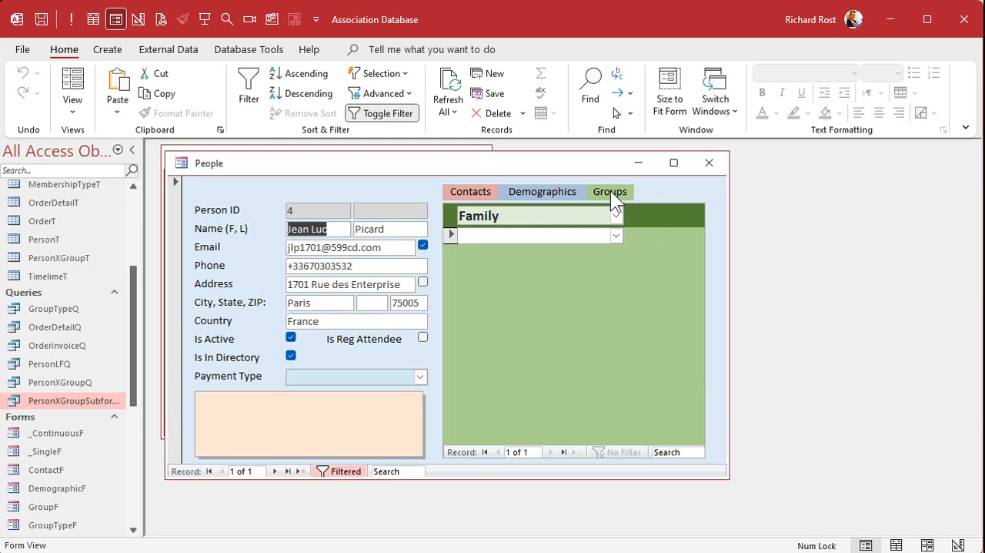
Step: Run PersonXGroupSubformQ with the record of person ID 4 open, compare its records with that person's Groups list, and close the query
{"action": "double_click", "coordinate": [69, 401]}
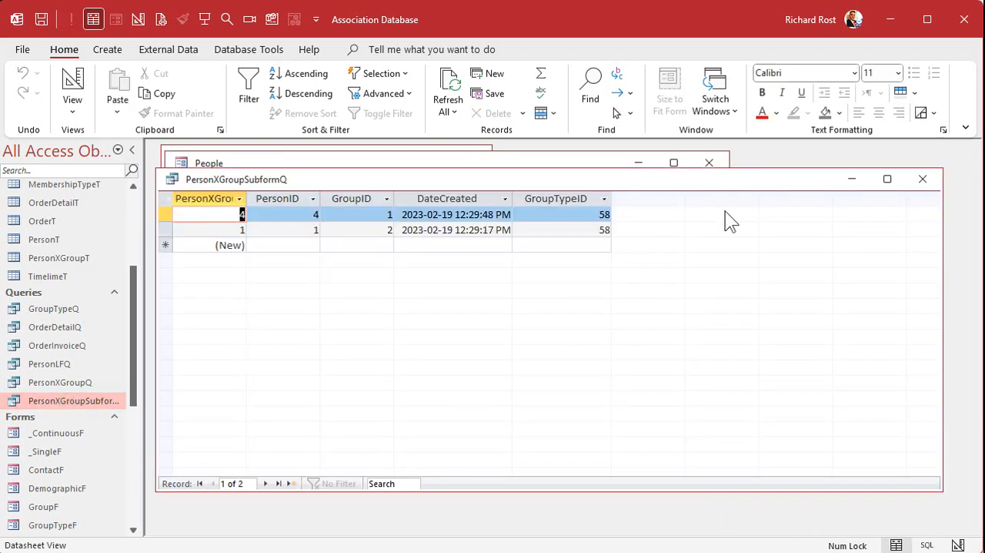
{"action": "left_click_drag", "start_coordinate": [771, 169], "coordinate": [695, 352]}
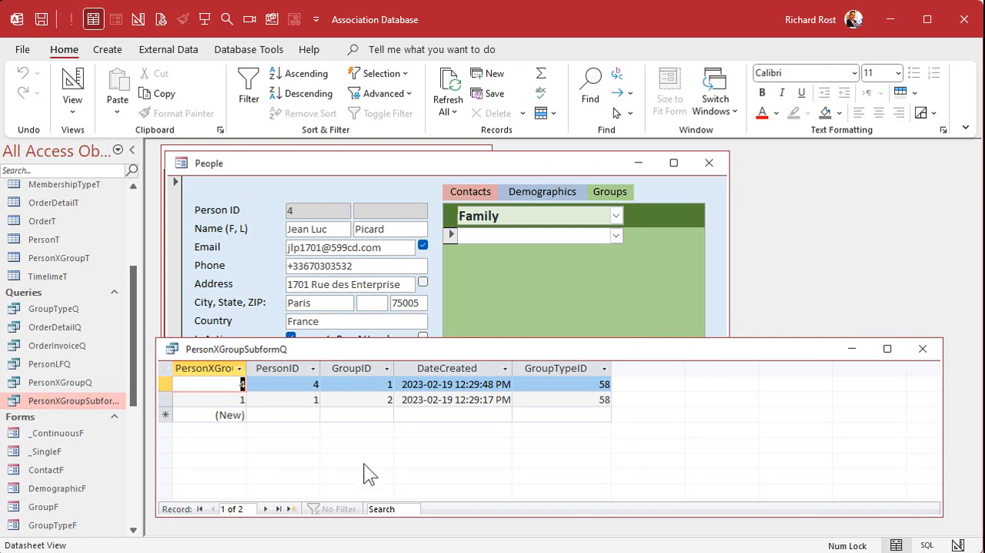
{"action": "left_click", "coordinate": [926, 351]}
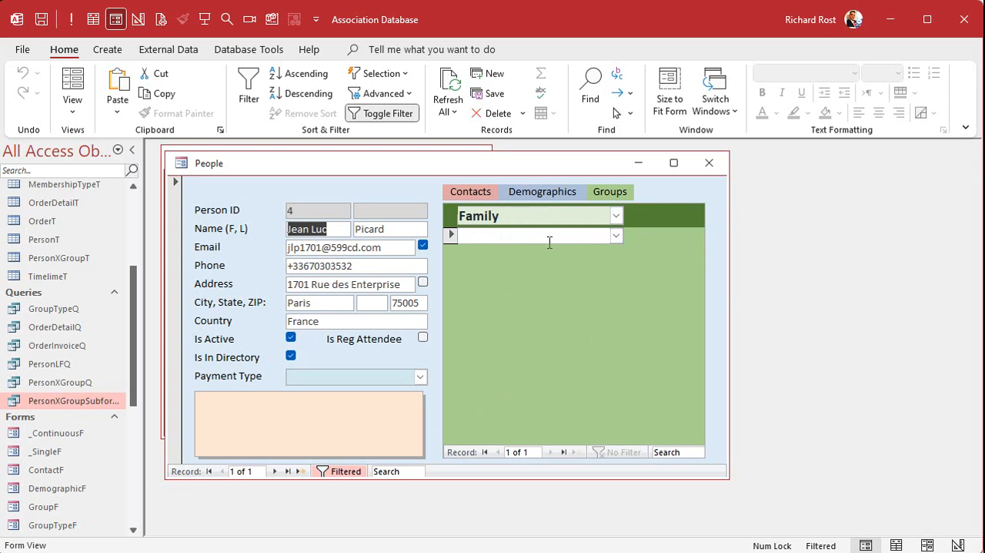
Step: Add SubformControl.Requery below the SourceObject line in PersonF's GroupLabel_Click procedure, and close the form
{"action": "right_click", "coordinate": [567, 158]}
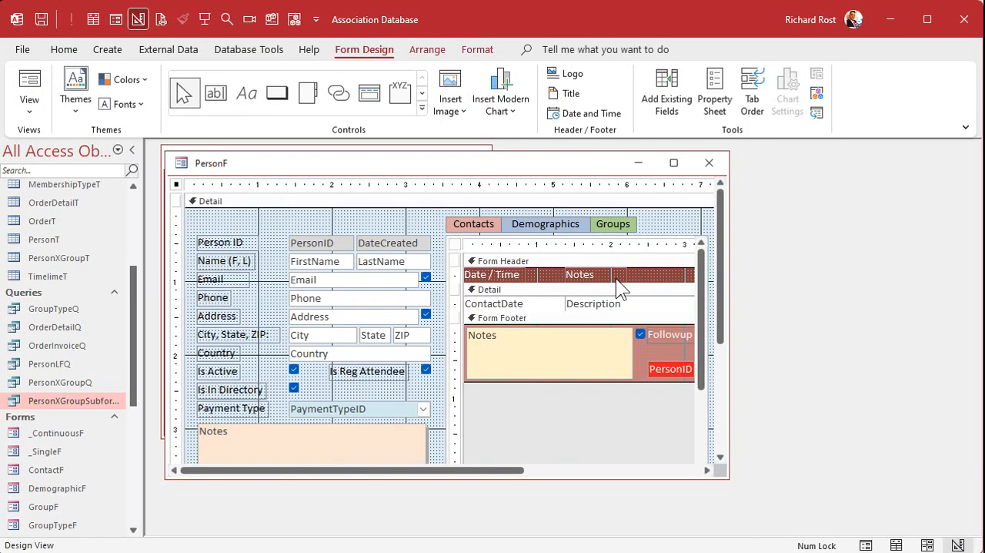
{"action": "left_click", "coordinate": [614, 224]}
{"action": "right_click", "coordinate": [615, 226]}
{"action": "left_click", "coordinate": [644, 236]}
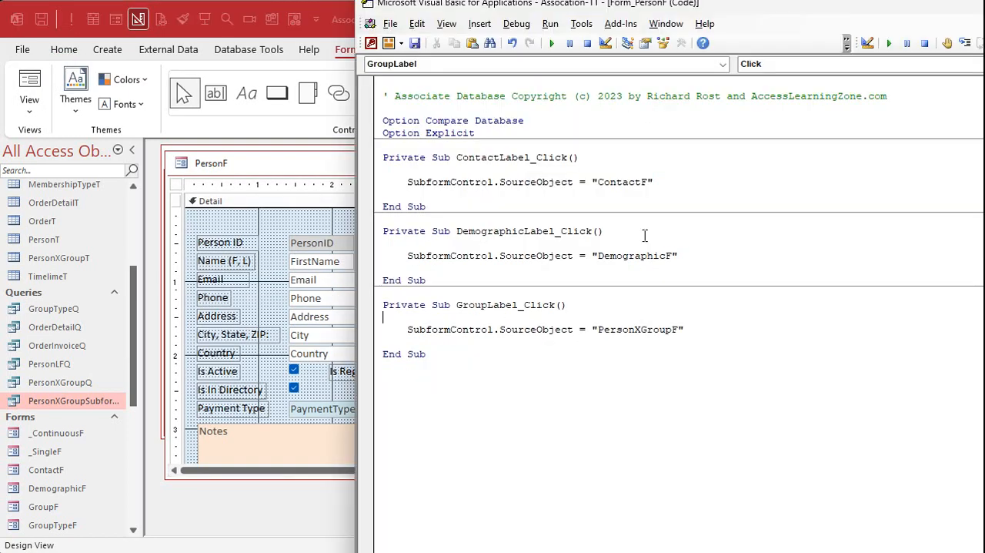
{"action": "left_click", "coordinate": [701, 330]}
{"action": "key", "text": "Return"}
{"action": "type", "text": "subformco"}
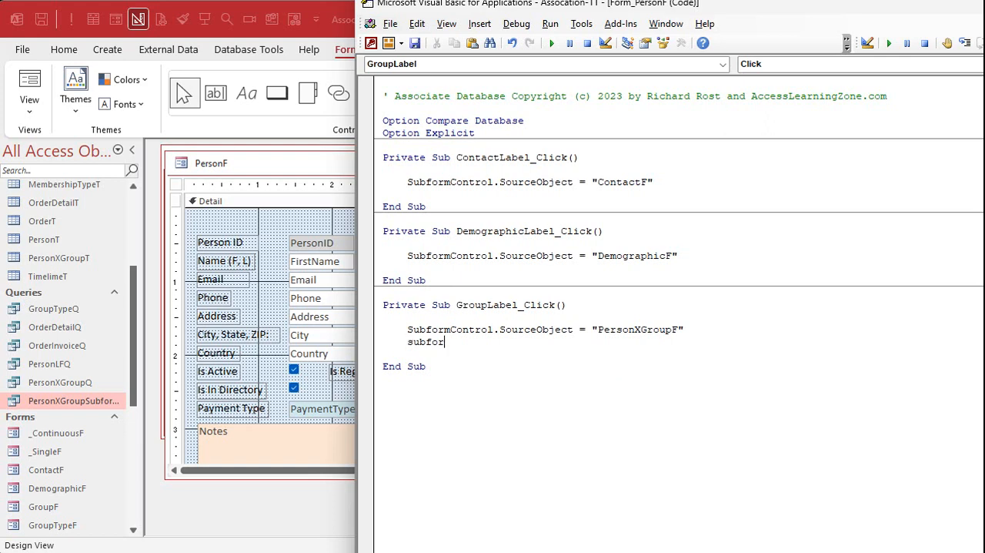
{"action": "key", "text": "BackSpace"}
{"action": "type", "text": "ontrol.req"}
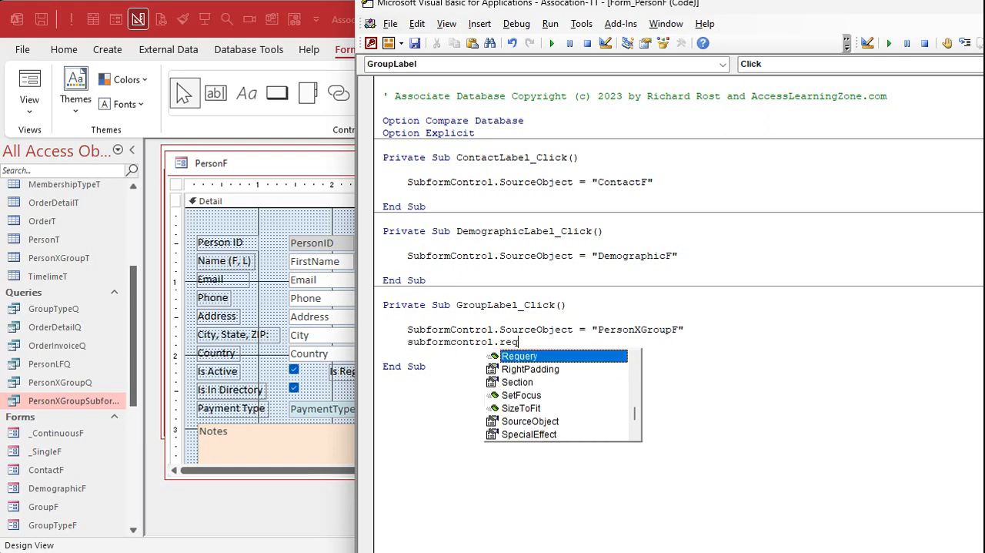
{"action": "key", "text": "Tab"}
{"action": "key", "text": "Return"}
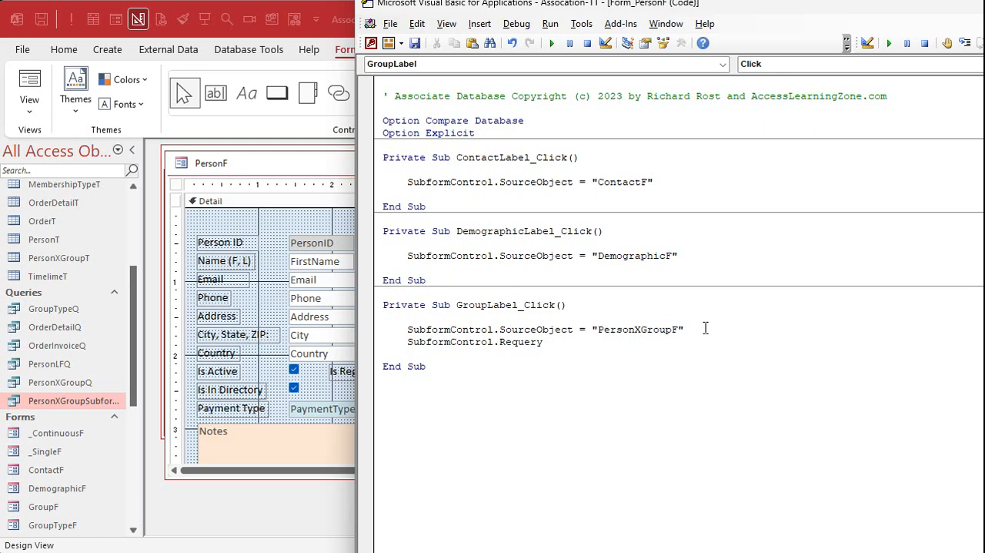
{"action": "left_click", "coordinate": [325, 163]}
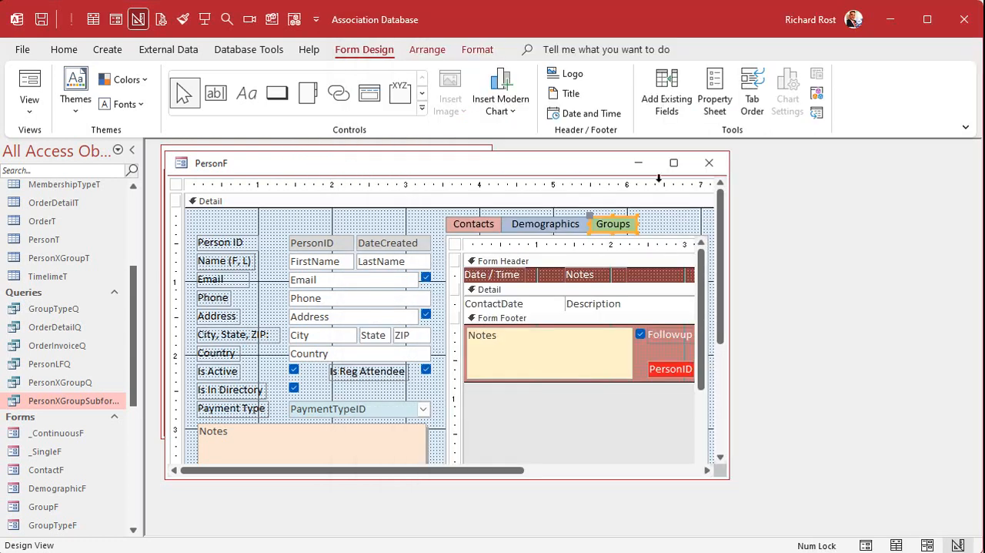
{"action": "left_click", "coordinate": [709, 162]}
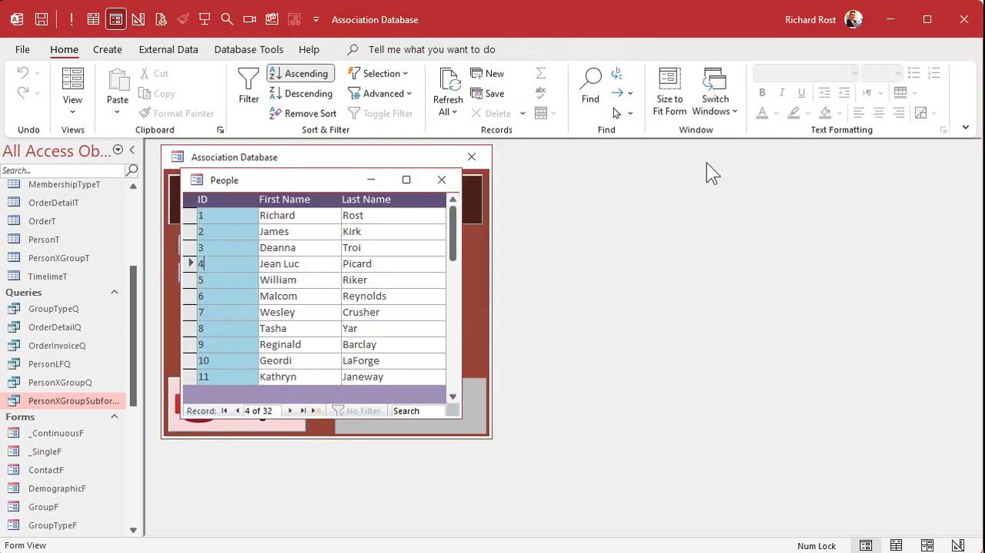
Step: Open the records of person ID 1 and person ID 4 in turn and check each one's Groups list for Family
{"action": "double_click", "coordinate": [236, 213]}
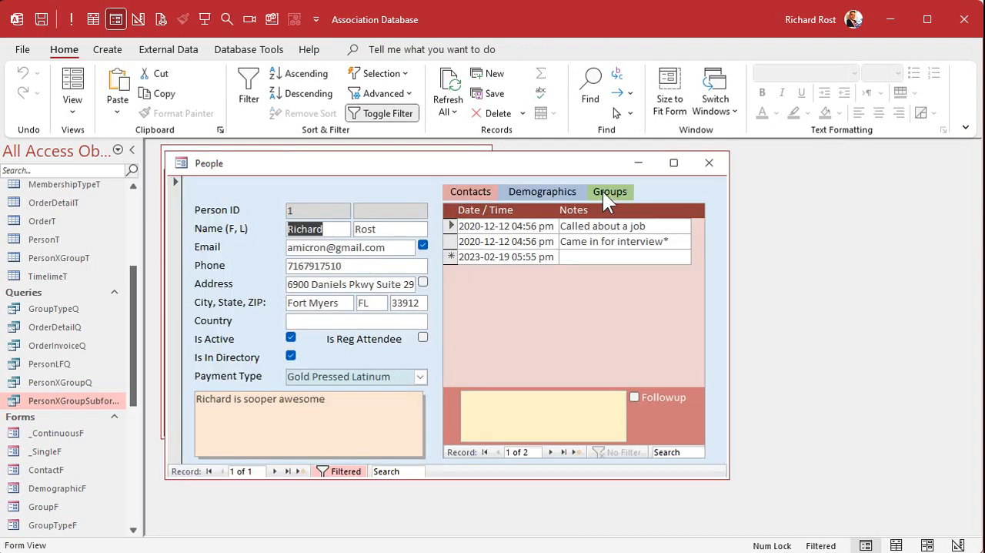
{"action": "left_click", "coordinate": [608, 199]}
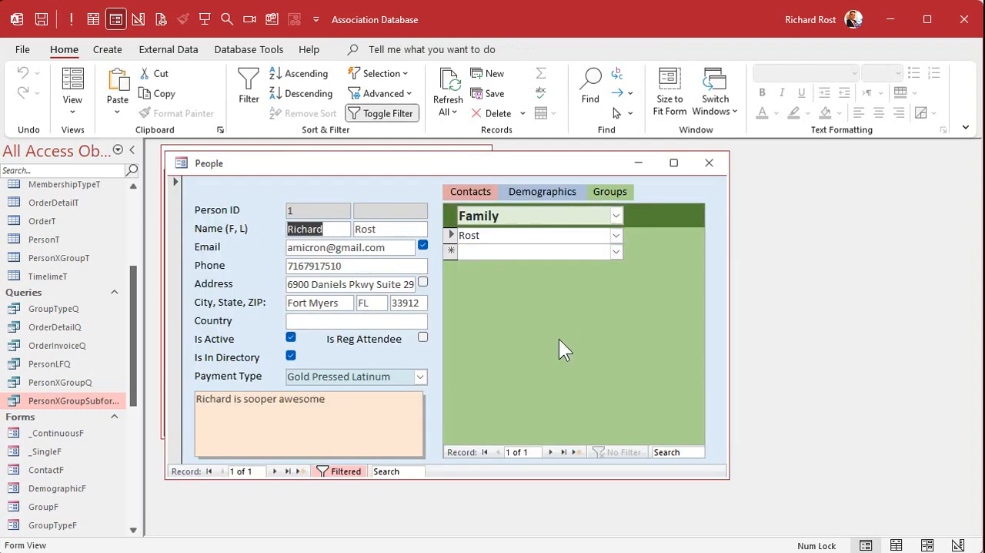
{"action": "left_click", "coordinate": [709, 163]}
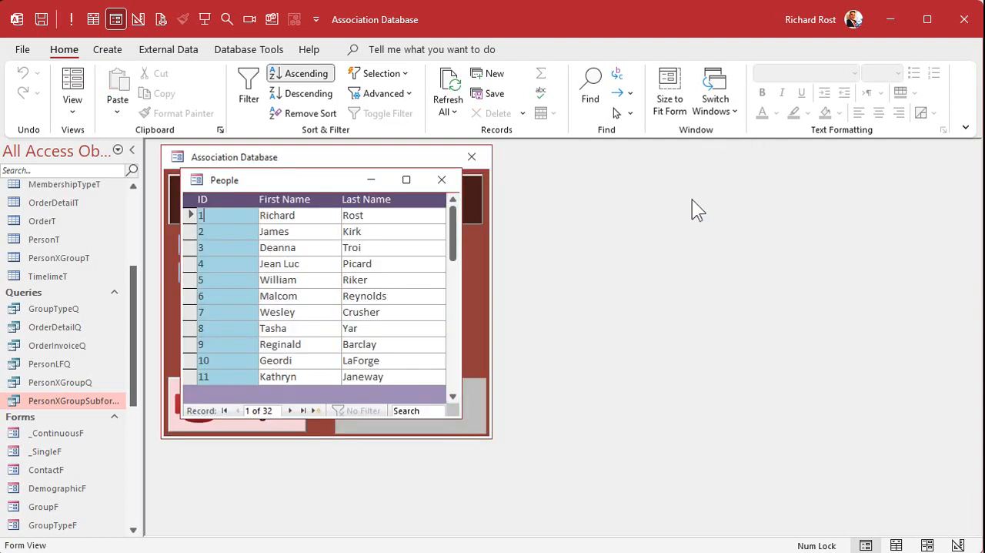
{"action": "double_click", "coordinate": [237, 263]}
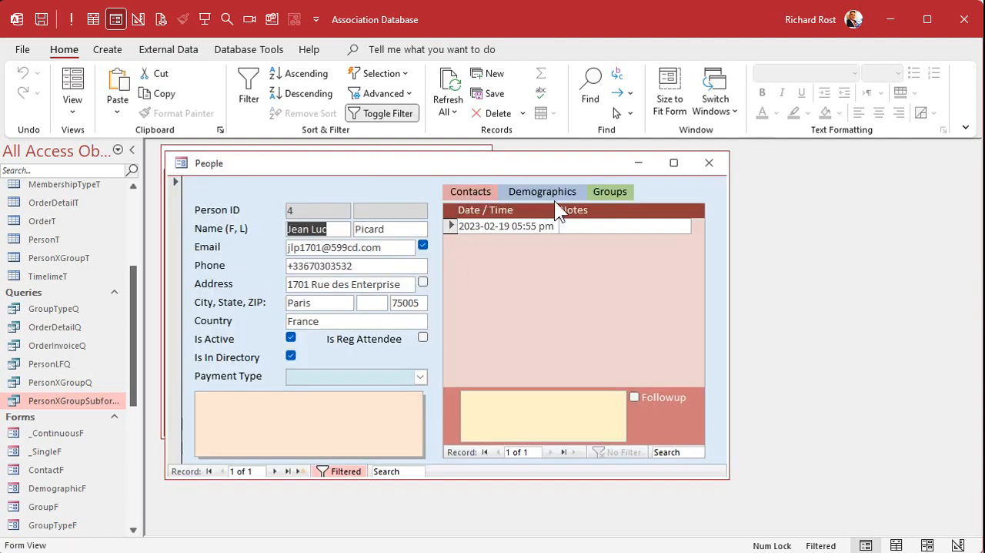
{"action": "left_click", "coordinate": [612, 197]}
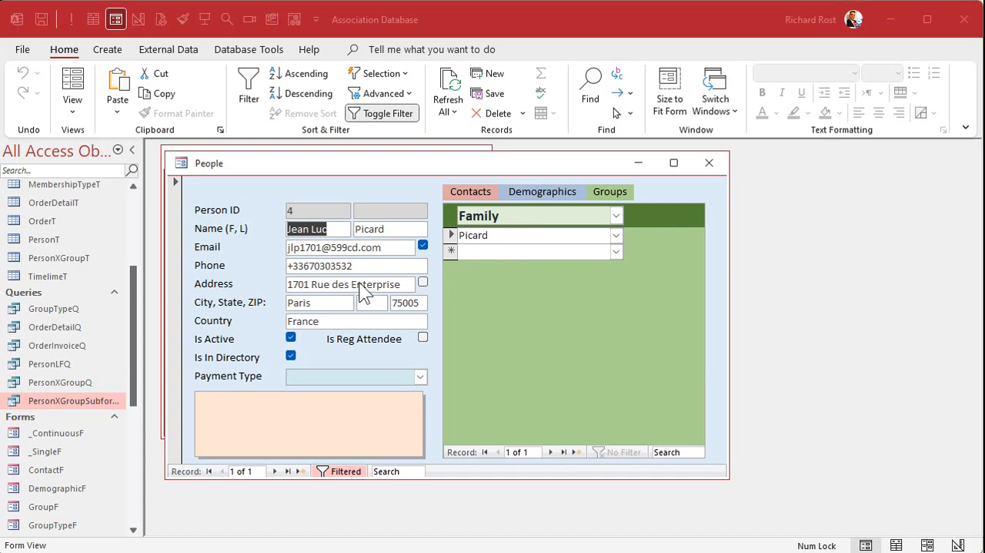
{"action": "left_click", "coordinate": [535, 157]}
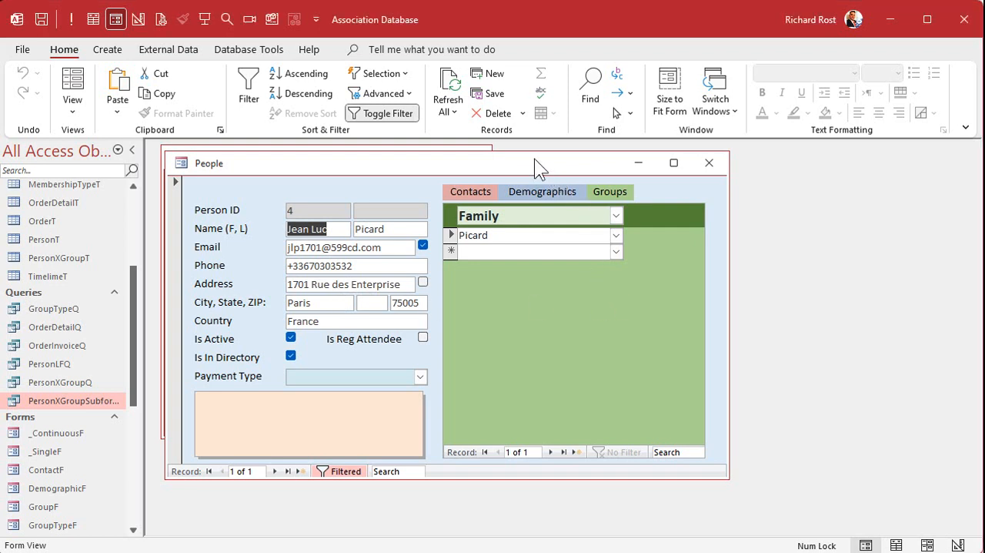
Step: Test the Groups list of person ID 4 with the group types Company, Interests and Club, and close the record
{"action": "left_click", "coordinate": [617, 215]}
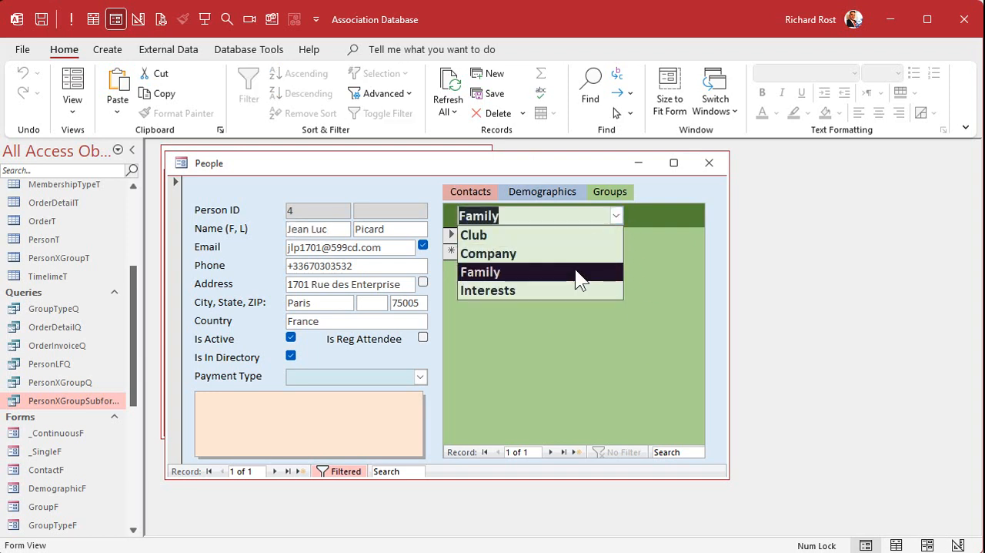
{"action": "left_click", "coordinate": [575, 261]}
{"action": "left_click", "coordinate": [615, 217]}
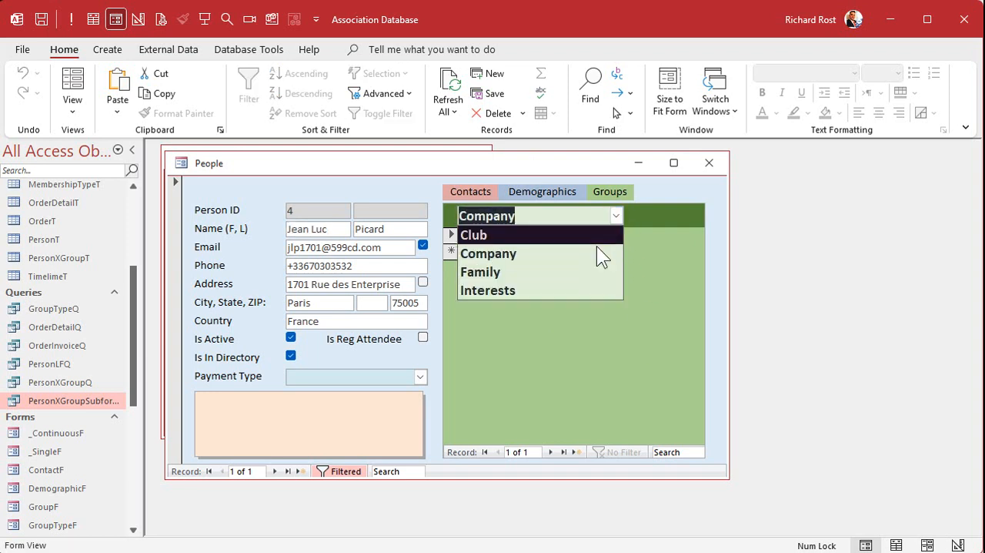
{"action": "left_click", "coordinate": [577, 288]}
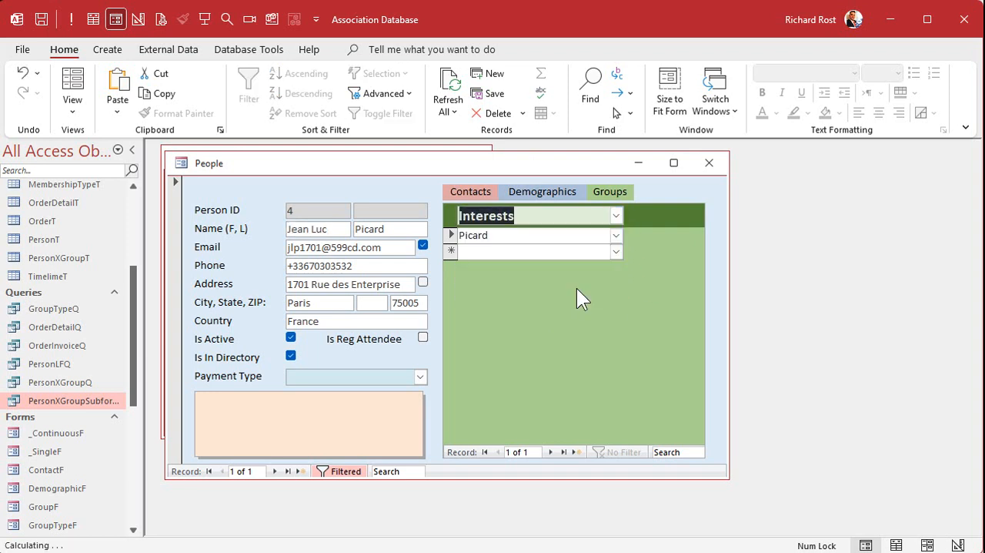
{"action": "left_click", "coordinate": [618, 217]}
{"action": "left_click", "coordinate": [563, 237]}
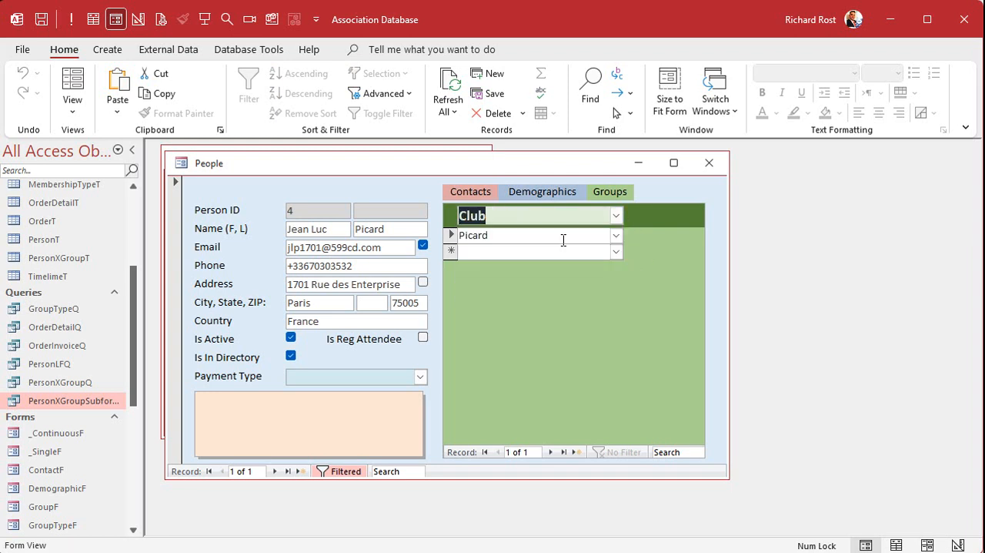
{"action": "right_click", "coordinate": [568, 160]}
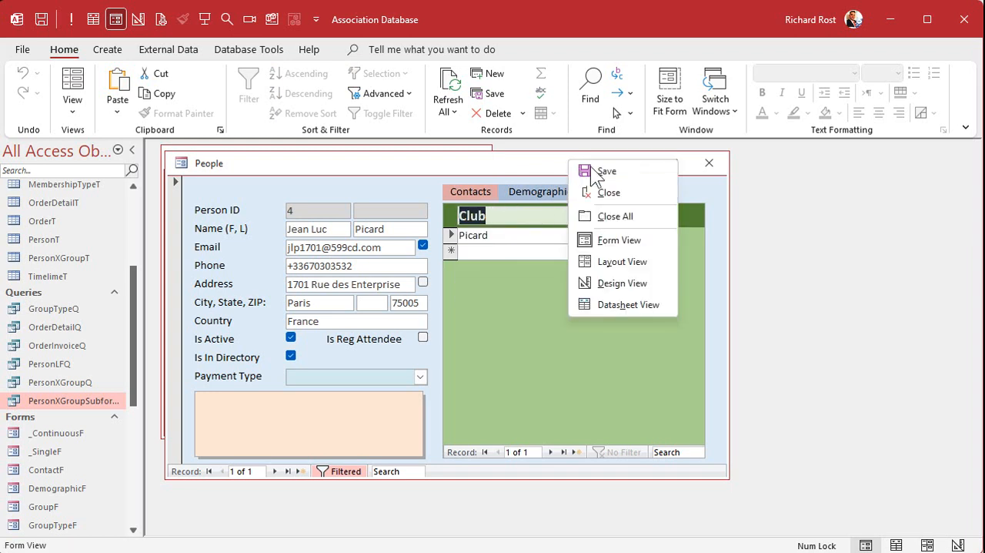
{"action": "left_click", "coordinate": [707, 168]}
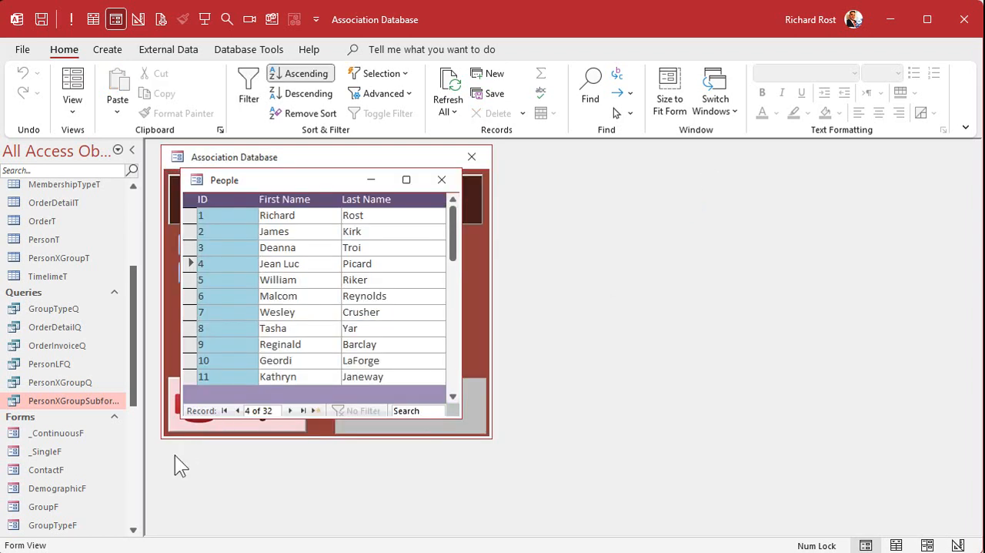
Step: Open PersonXGroupF in Design View and create an After Update event procedure for GroupTypeCombo in its header
{"action": "left_click", "coordinate": [135, 510]}
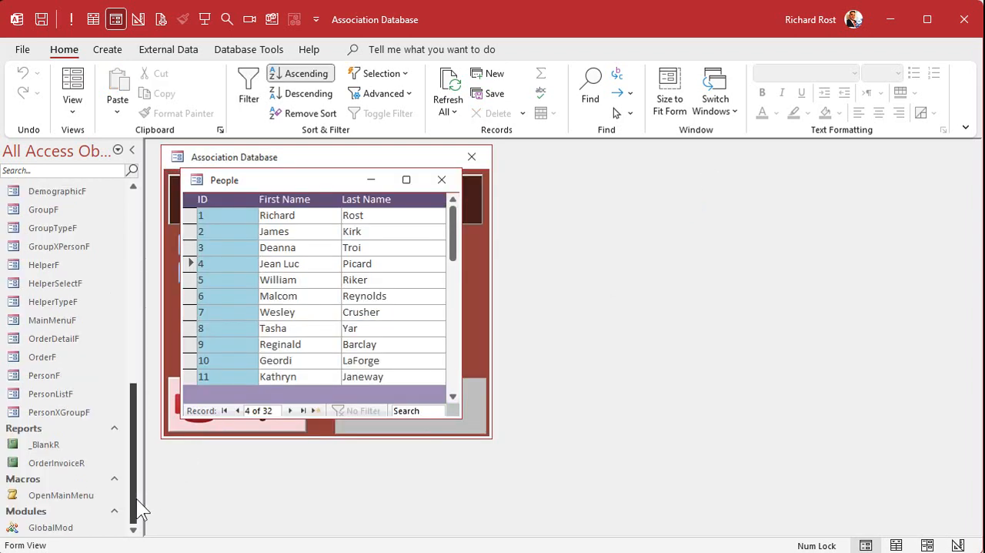
{"action": "right_click", "coordinate": [68, 412]}
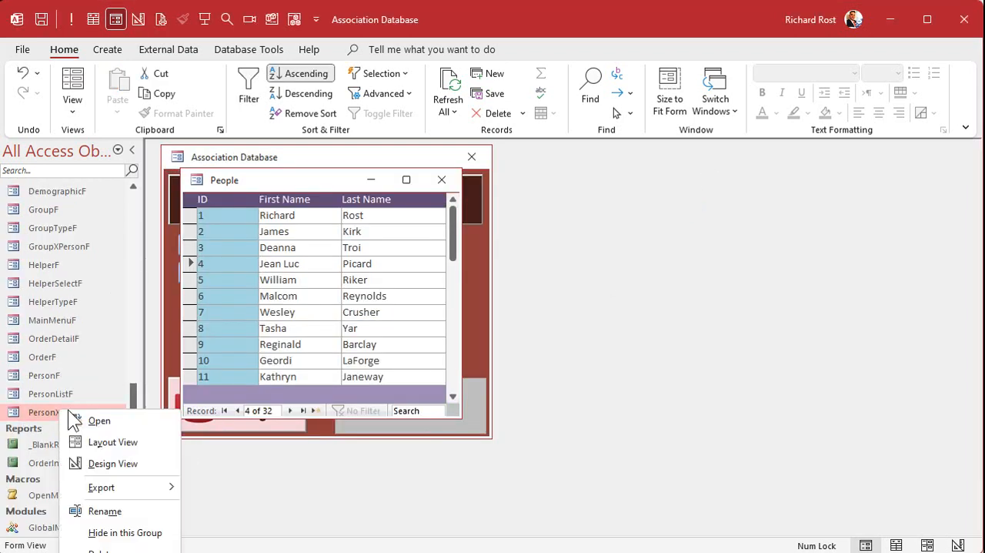
{"action": "left_click", "coordinate": [134, 462]}
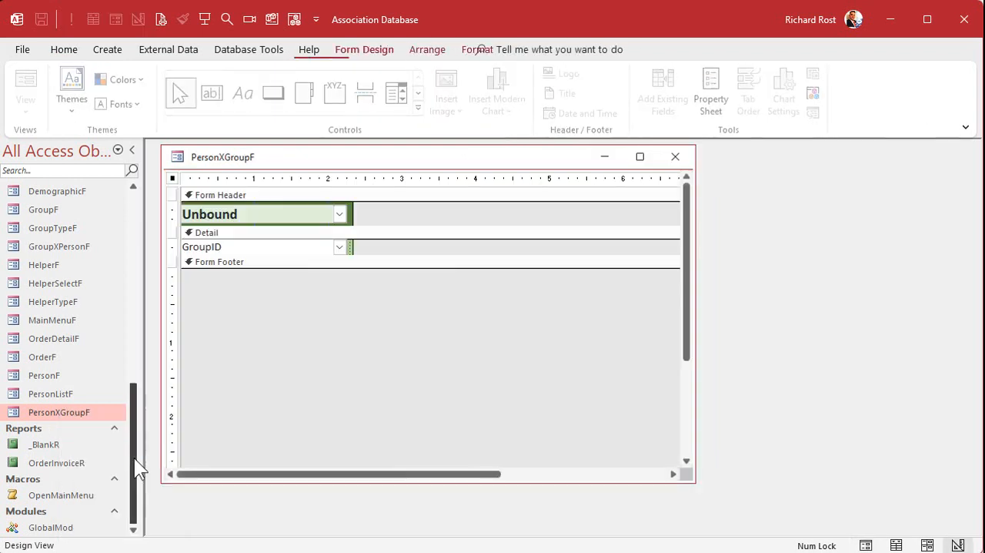
{"action": "left_click", "coordinate": [273, 216]}
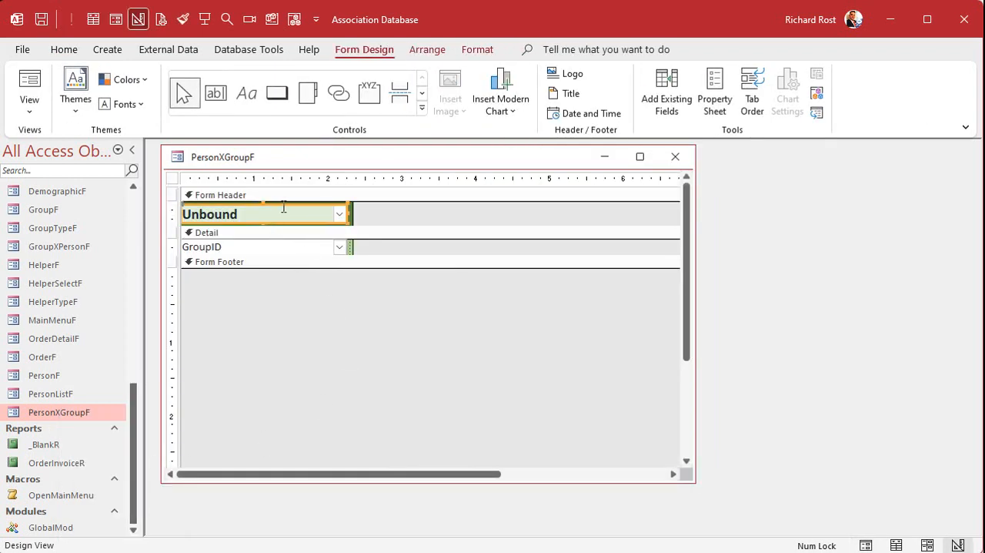
{"action": "double_click", "coordinate": [286, 204]}
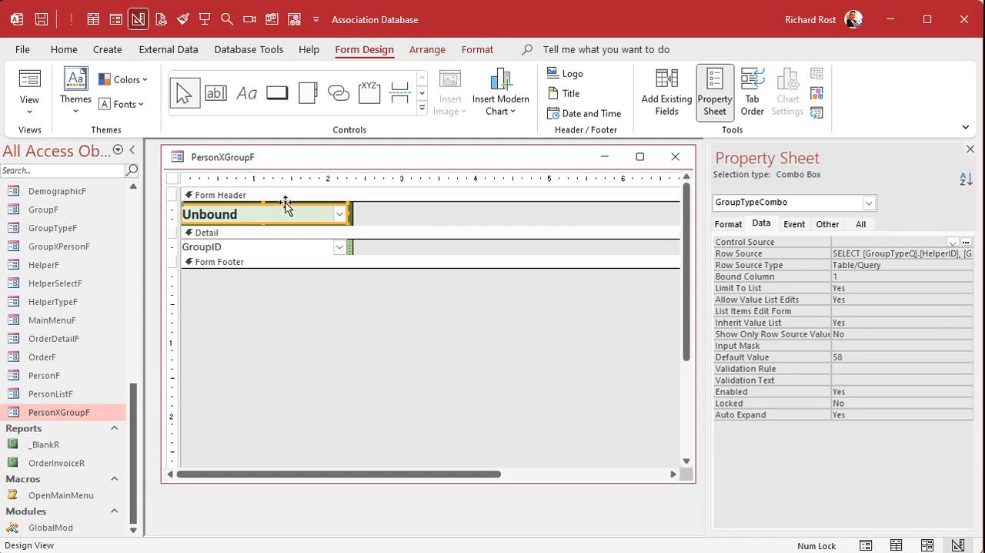
{"action": "left_click", "coordinate": [795, 225]}
{"action": "left_click", "coordinate": [848, 263]}
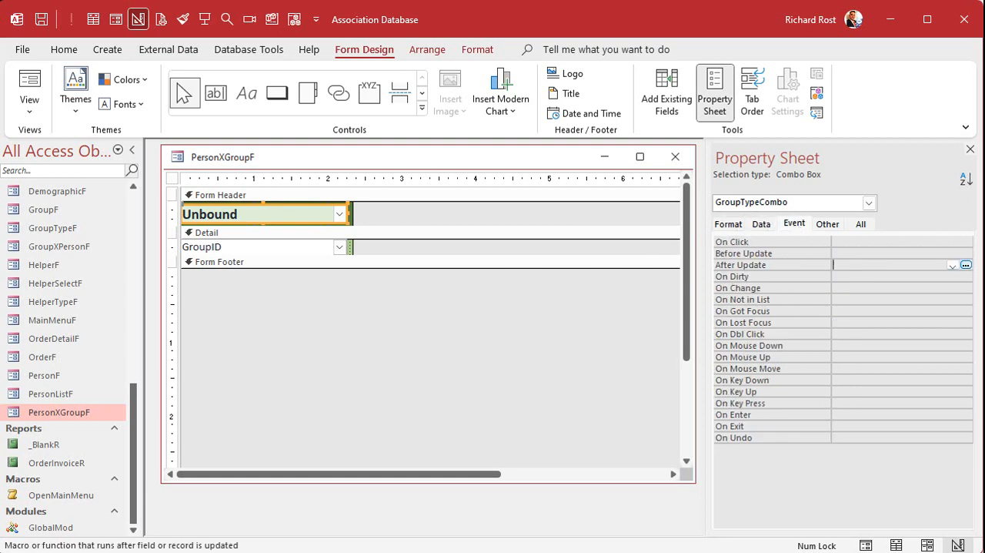
{"action": "left_click", "coordinate": [966, 265]}
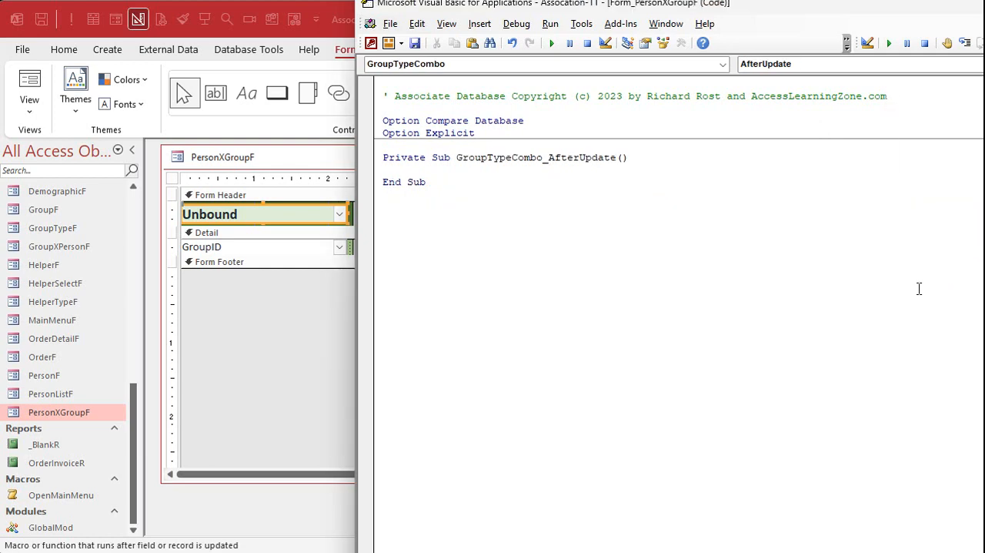
Step: Add Me.Requery to the GroupTypeCombo_AfterUpdate procedure and close the PersonXGroupF form
{"action": "key", "text": "Return"}
{"action": "key", "text": "Return"}
{"action": "key", "text": "Up"}
{"action": "key", "text": "Tab"}
{"action": "type", "text": "me.Requery"}
{"action": "key", "text": "Down"}
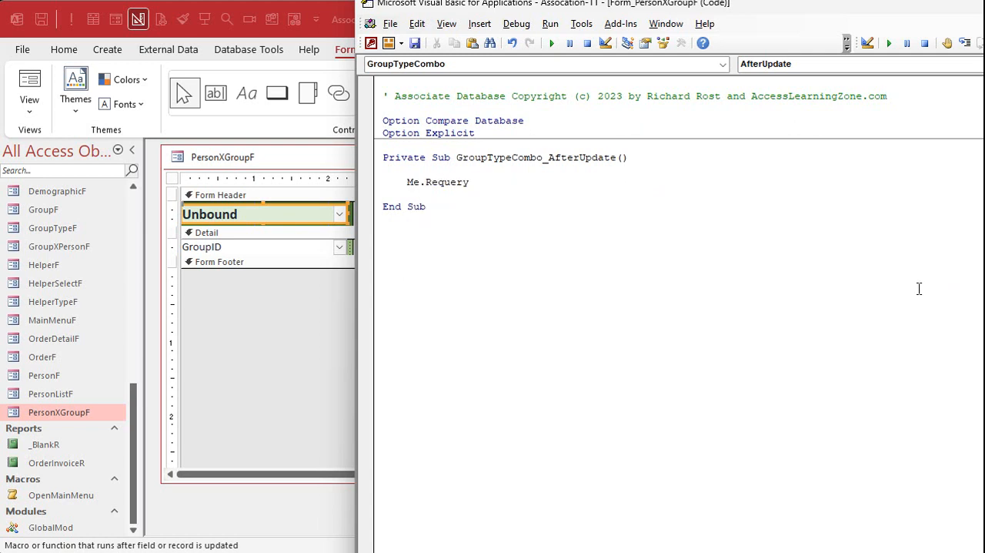
{"action": "double_click", "coordinate": [414, 183]}
{"action": "left_click", "coordinate": [299, 169]}
{"action": "left_click", "coordinate": [662, 153]}
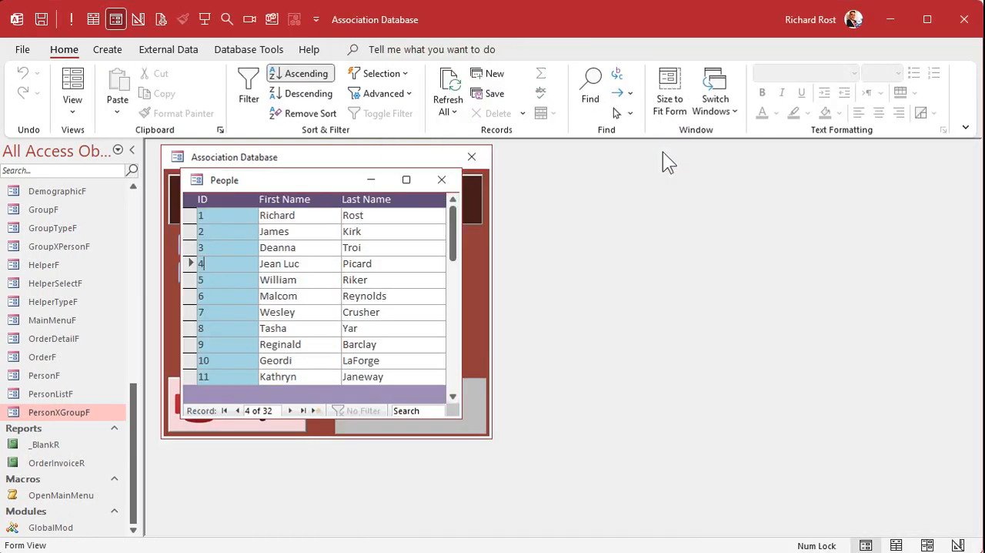
Step: Check the Groups list of person ID 4 with the group type Interests, and close the record
{"action": "double_click", "coordinate": [234, 264]}
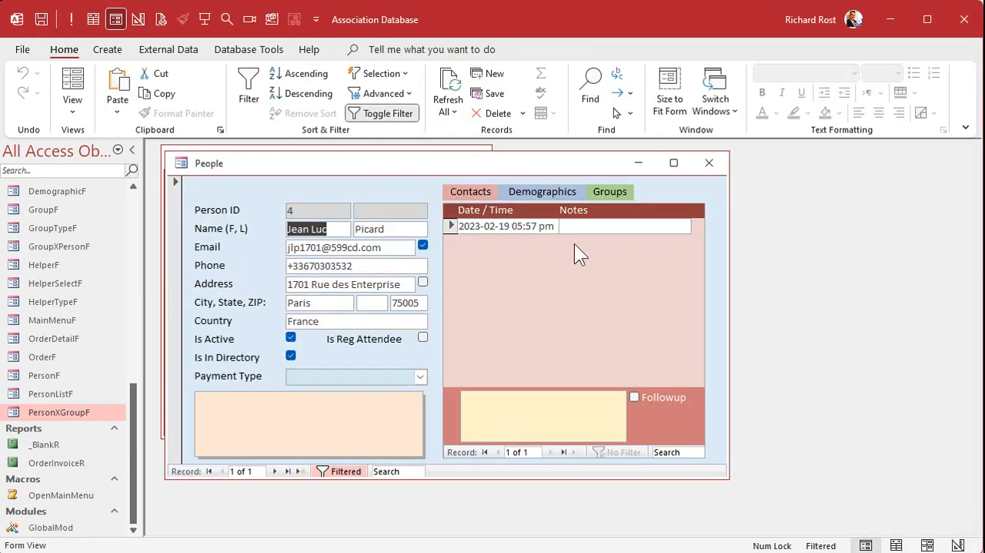
{"action": "left_click", "coordinate": [613, 193]}
{"action": "left_click", "coordinate": [616, 215]}
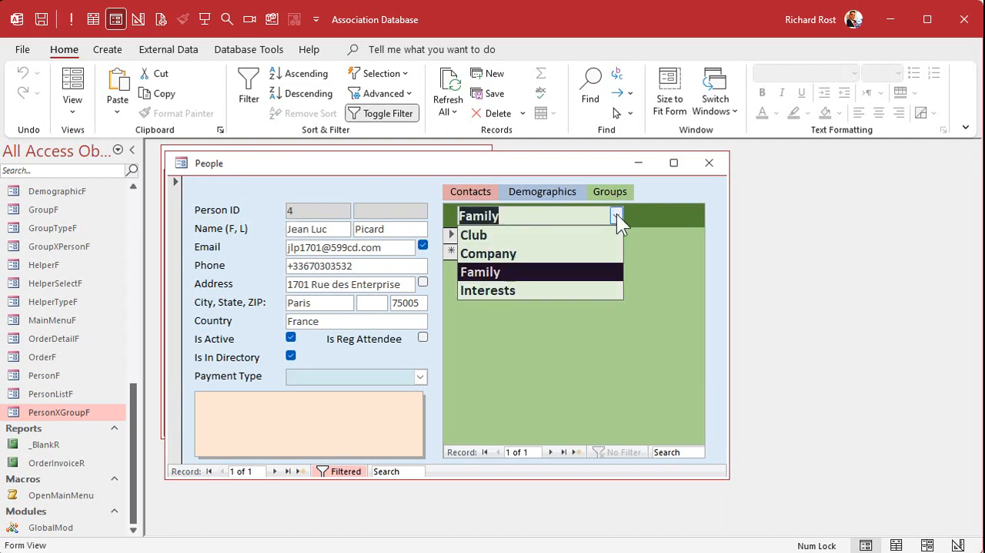
{"action": "left_click", "coordinate": [566, 290]}
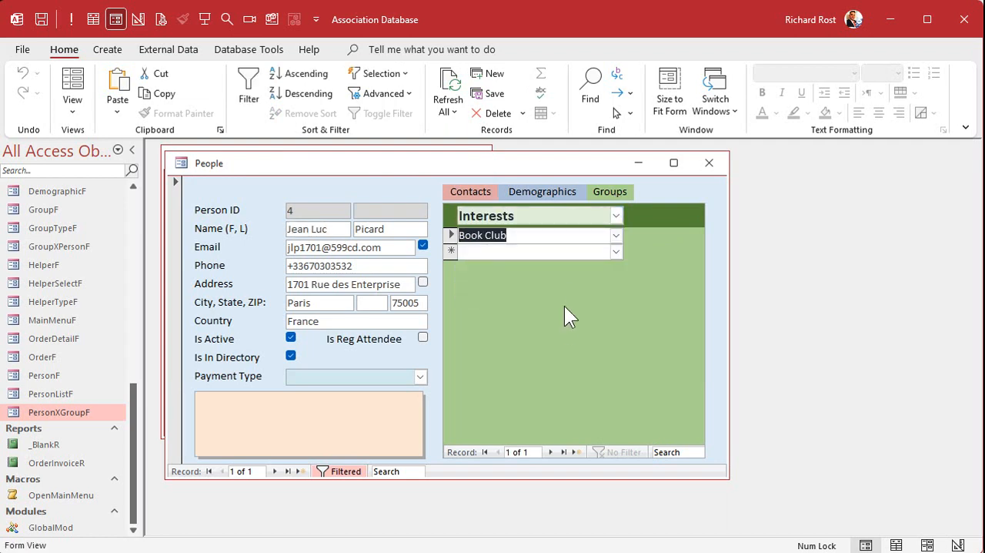
{"action": "left_click", "coordinate": [709, 163]}
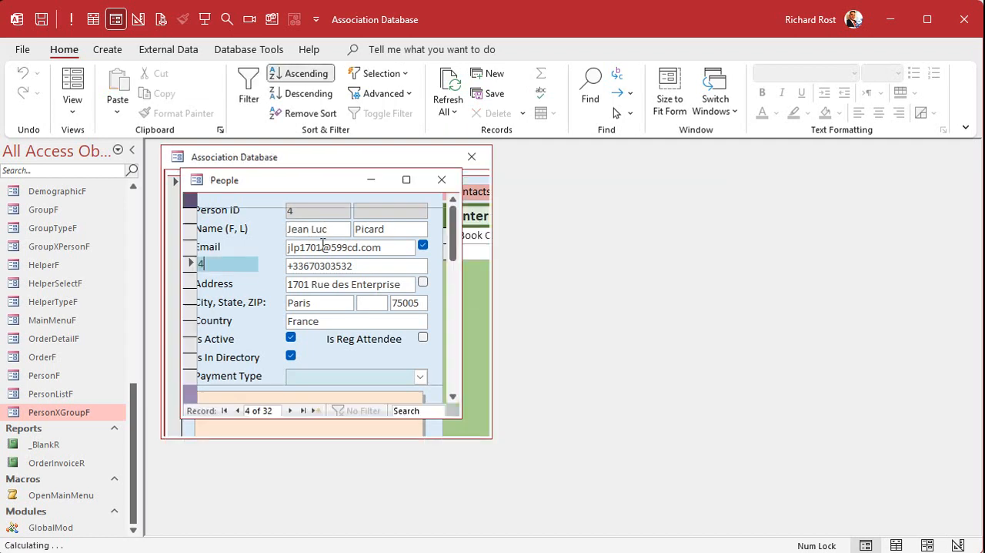
Step: Open the record of person ID 1 and check its Groups list with the group type Interests
{"action": "double_click", "coordinate": [240, 218]}
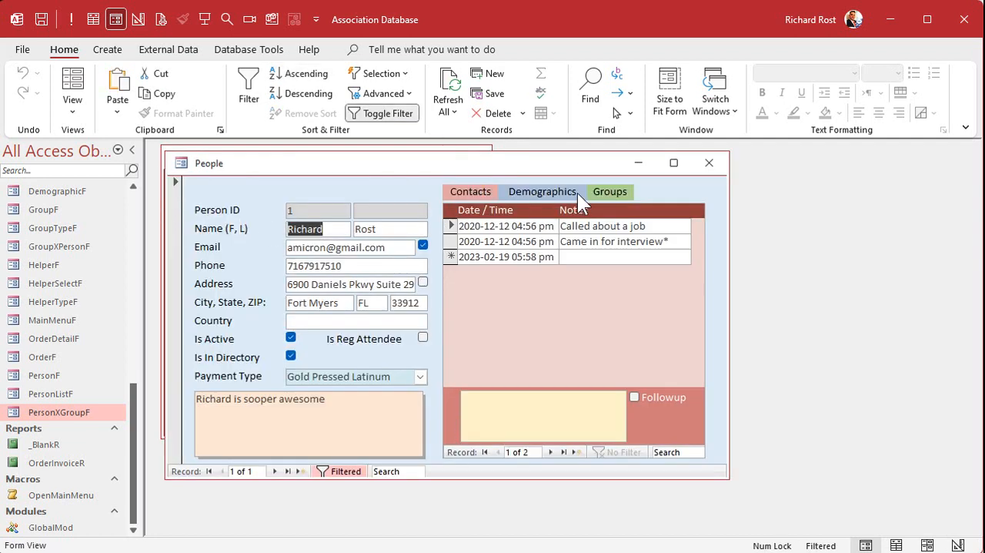
{"action": "left_click", "coordinate": [609, 193]}
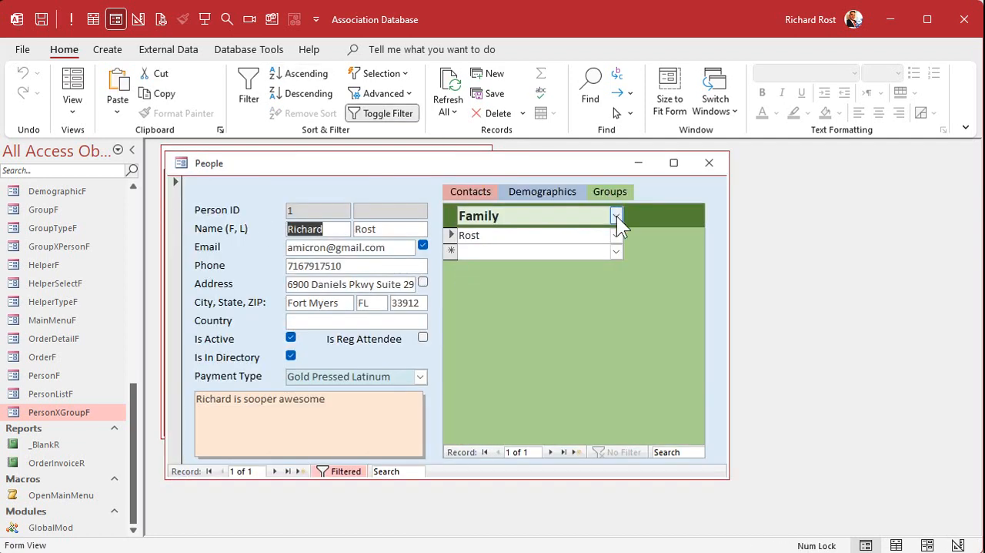
{"action": "left_click", "coordinate": [617, 216]}
{"action": "left_click", "coordinate": [571, 290]}
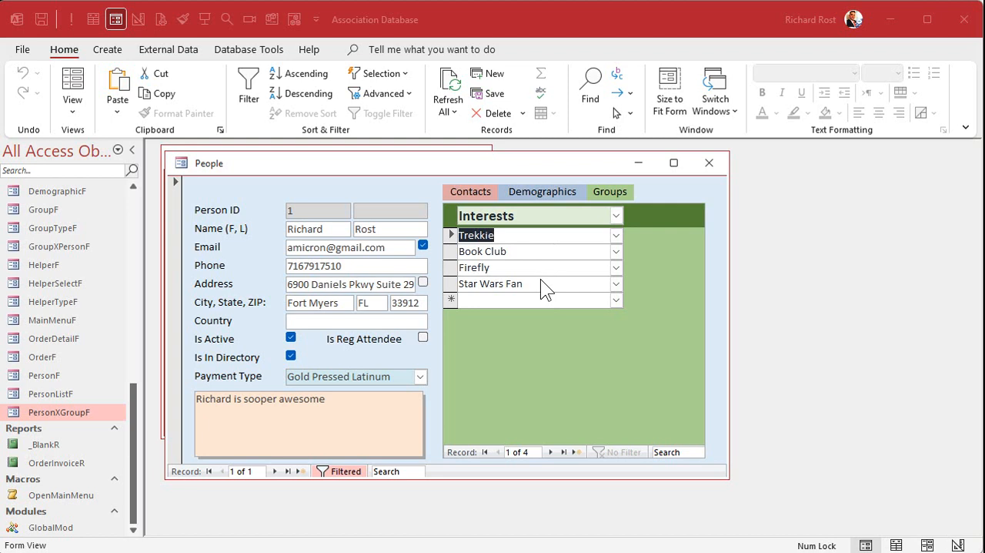
Step: Check which groups the combo box offers for a new entry in person ID 1's Interests list
{"action": "left_click", "coordinate": [620, 299]}
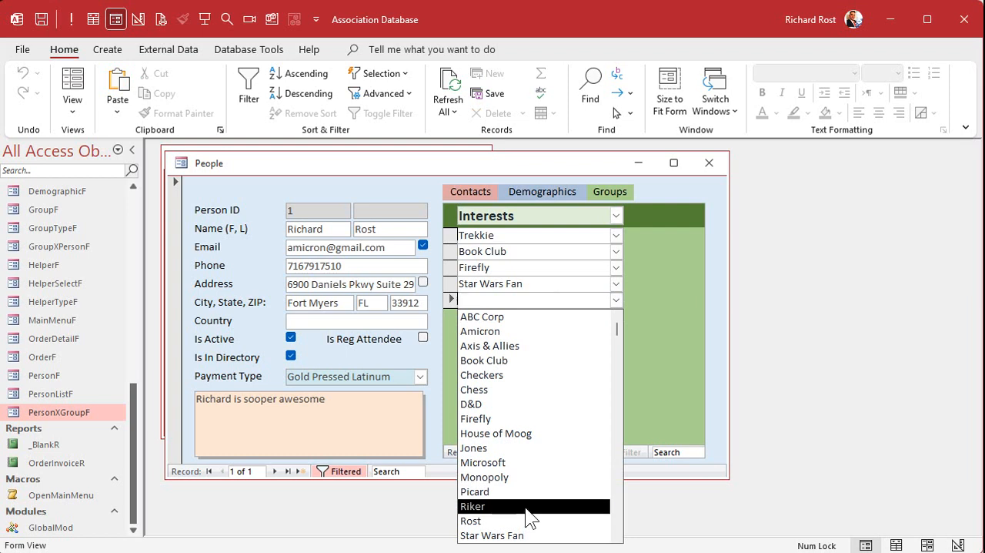
{"action": "scroll", "coordinate": [512, 399], "scroll_direction": "down", "scroll_amount": 1}
{"action": "scroll", "coordinate": [514, 401], "scroll_direction": "up", "scroll_amount": 1}
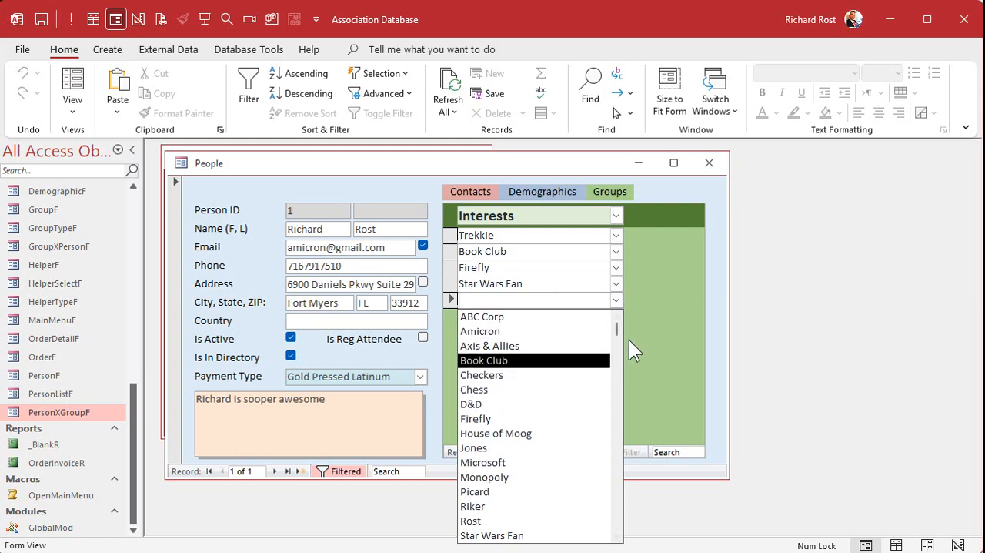
{"action": "left_click", "coordinate": [669, 301]}
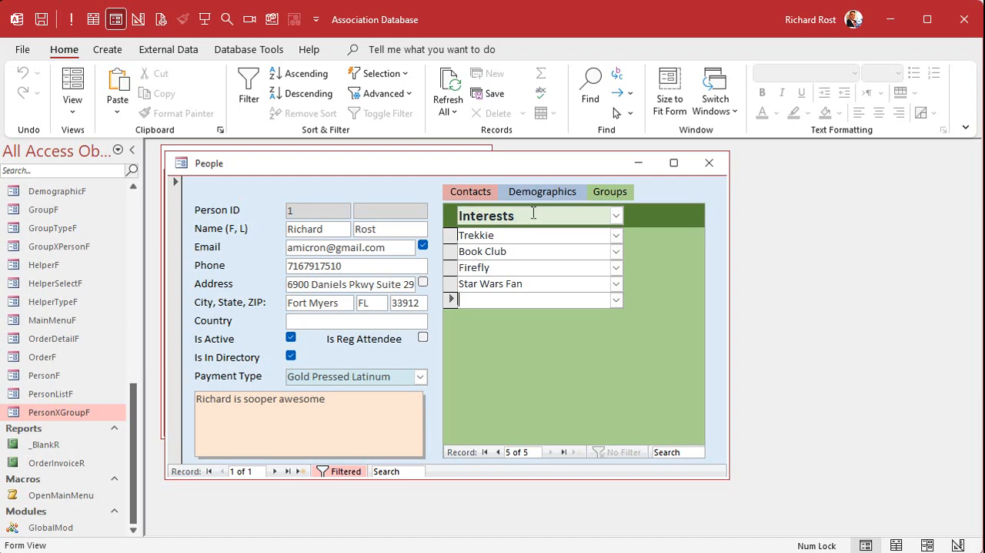
{"action": "right_click", "coordinate": [545, 165]}
{"action": "left_click", "coordinate": [597, 283]}
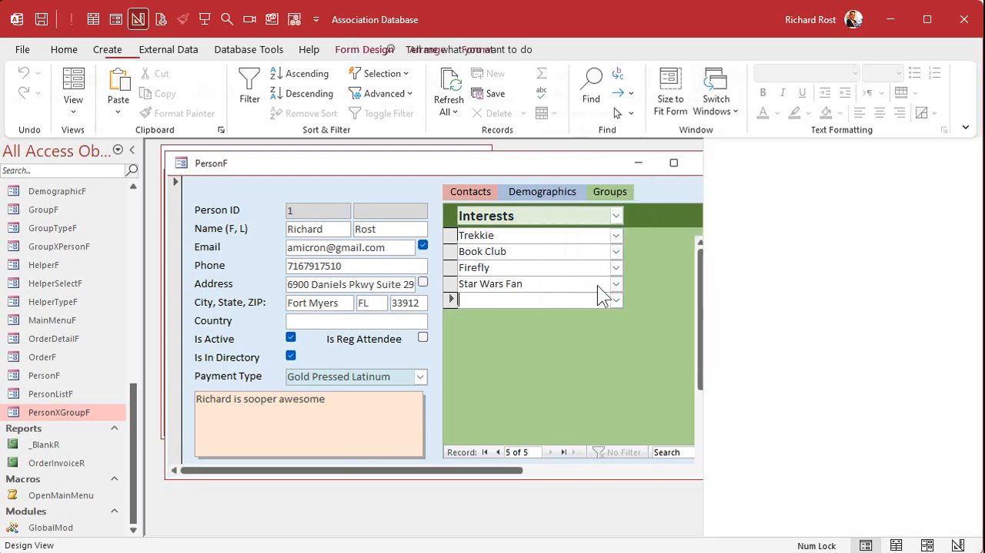
{"action": "double_click", "coordinate": [183, 162]}
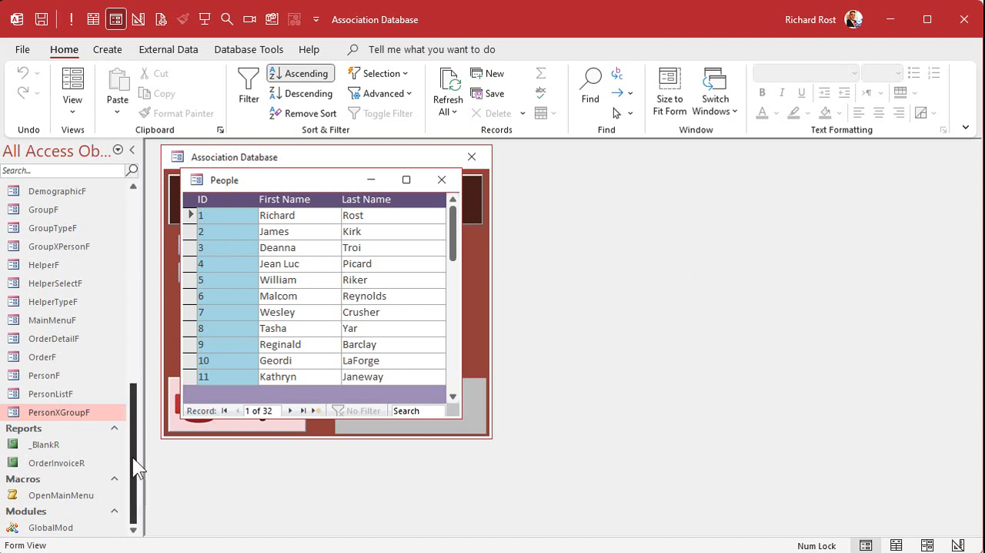
Step: Open PersonXGroupF in Design View and rename the GroupID combo box in the Detail section as GroupCombo
{"action": "right_click", "coordinate": [73, 416]}
{"action": "left_click", "coordinate": [111, 471]}
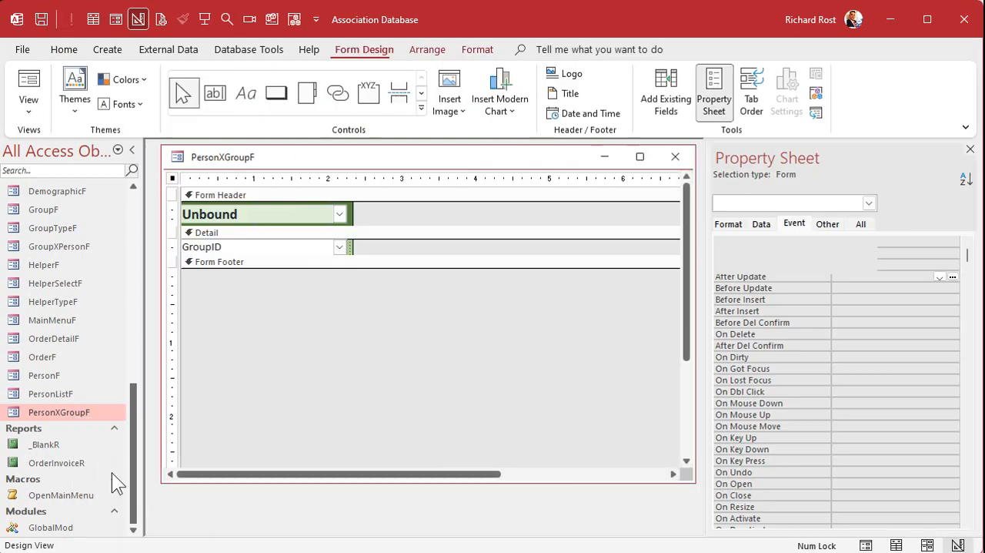
{"action": "left_click", "coordinate": [231, 247]}
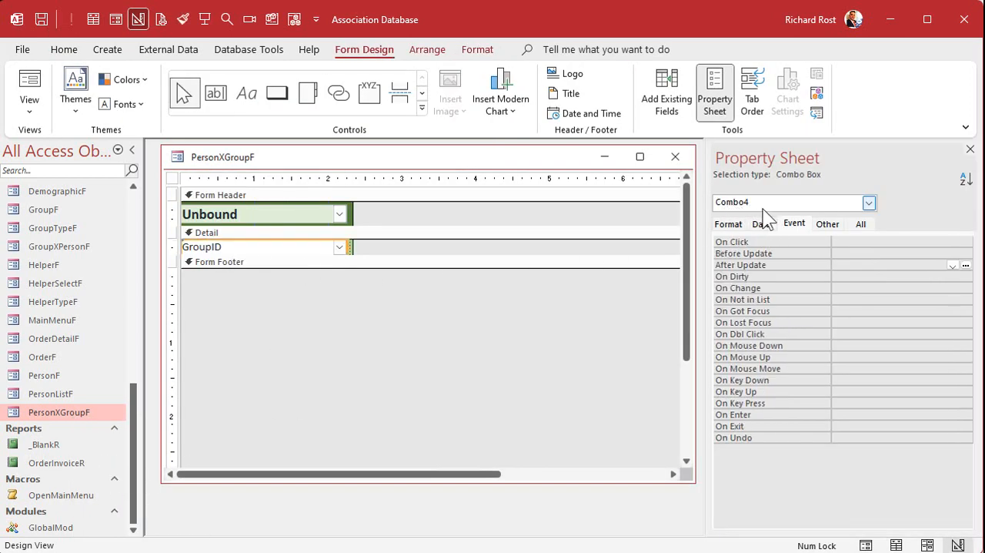
{"action": "left_click", "coordinate": [862, 224]}
{"action": "scroll", "coordinate": [968, 264], "scroll_direction": "up", "scroll_amount": 10}
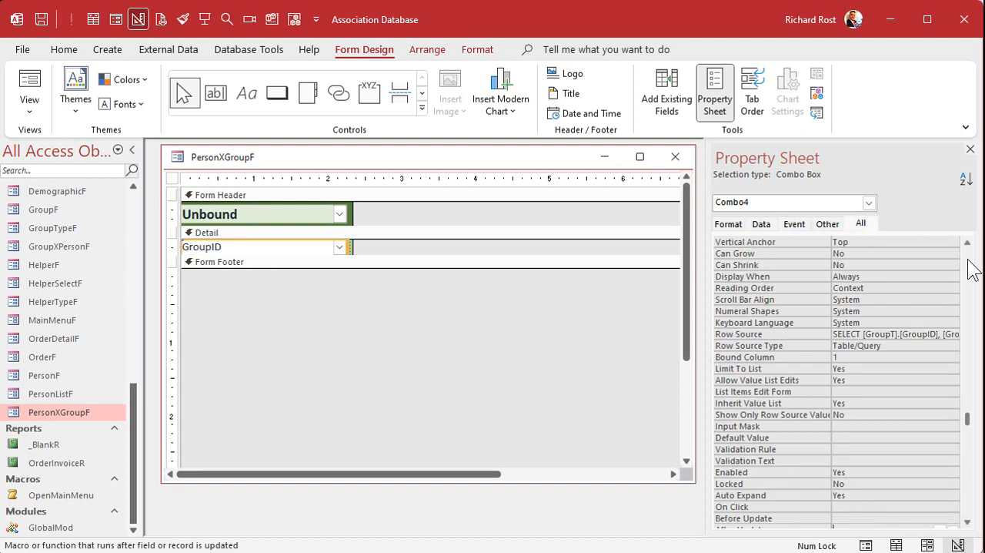
{"action": "left_click", "coordinate": [795, 240]}
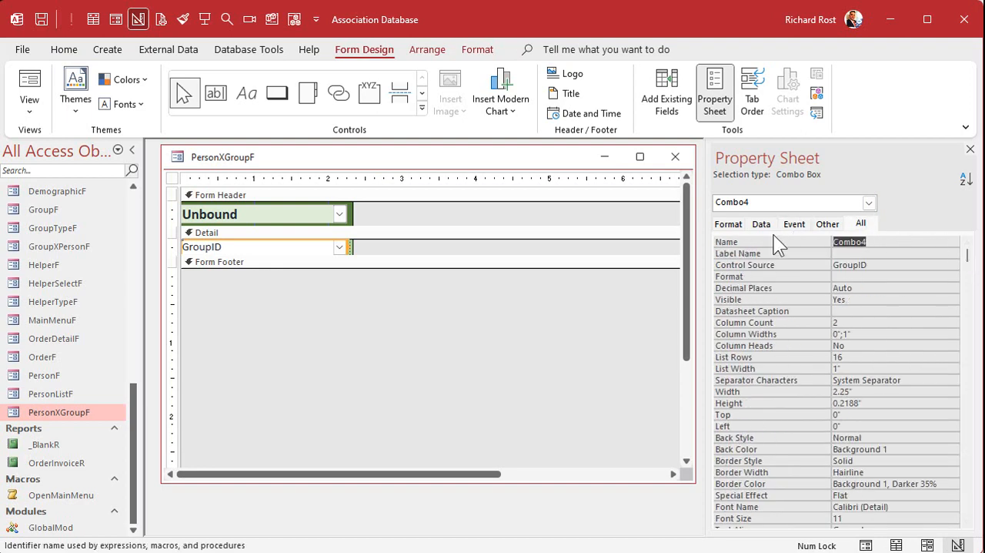
{"action": "type", "text": "GroupCombo"}
{"action": "key", "text": "Return"}
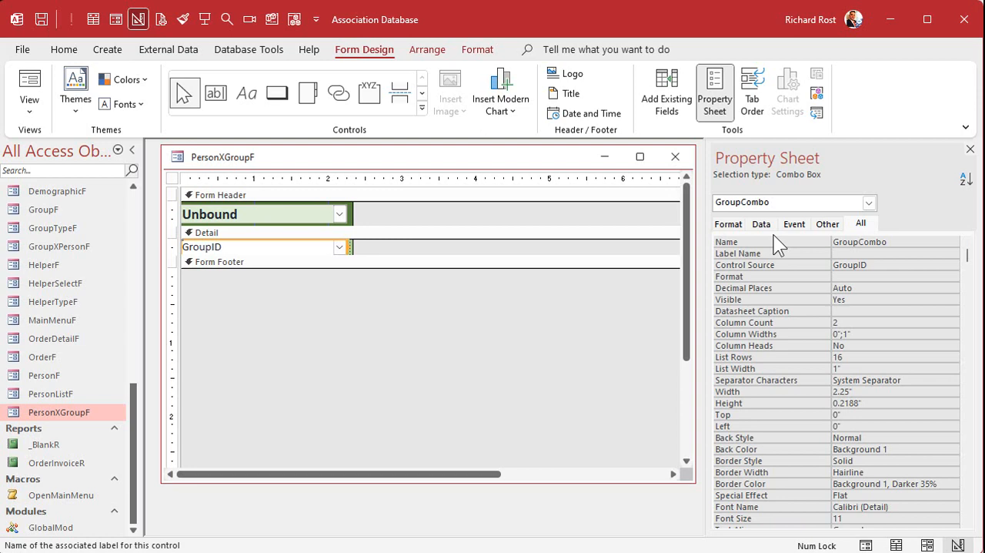
Step: Open GroupCombo's Row Source in an enlarged editor and shorten [GroupT].[GroupID] to GroupID
{"action": "left_click", "coordinate": [761, 224]}
{"action": "left_click", "coordinate": [913, 253]}
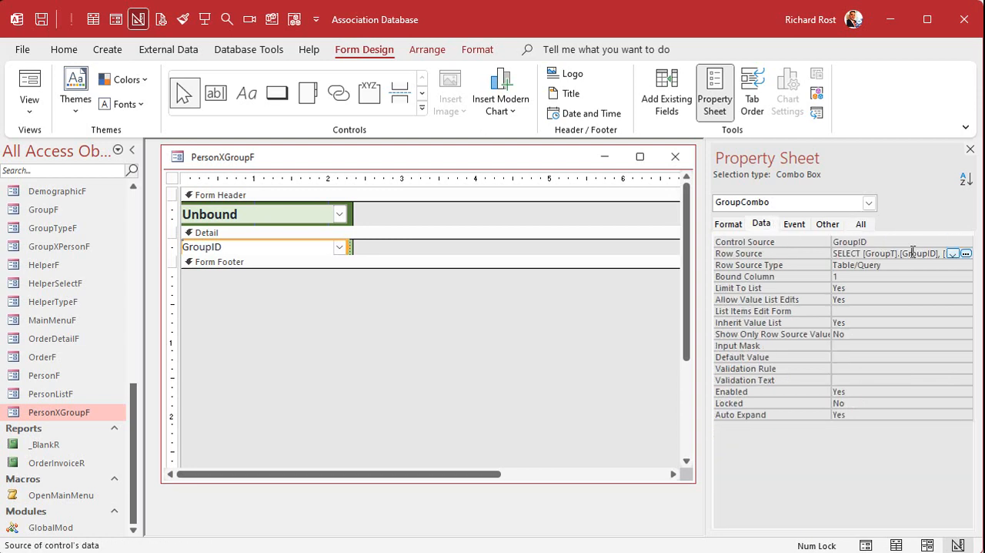
{"action": "key", "text": "shift+F2"}
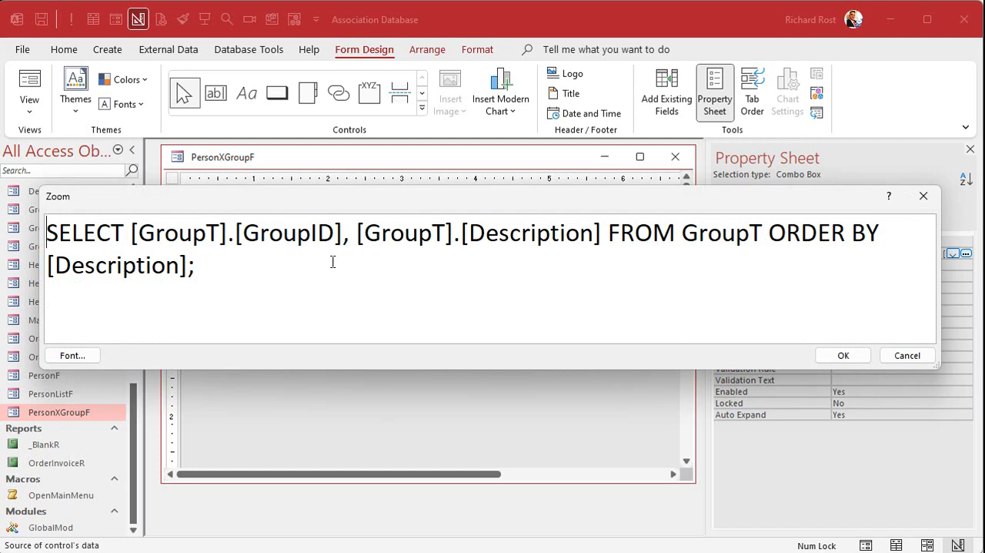
{"action": "left_click_drag", "start_coordinate": [131, 232], "coordinate": [245, 224]}
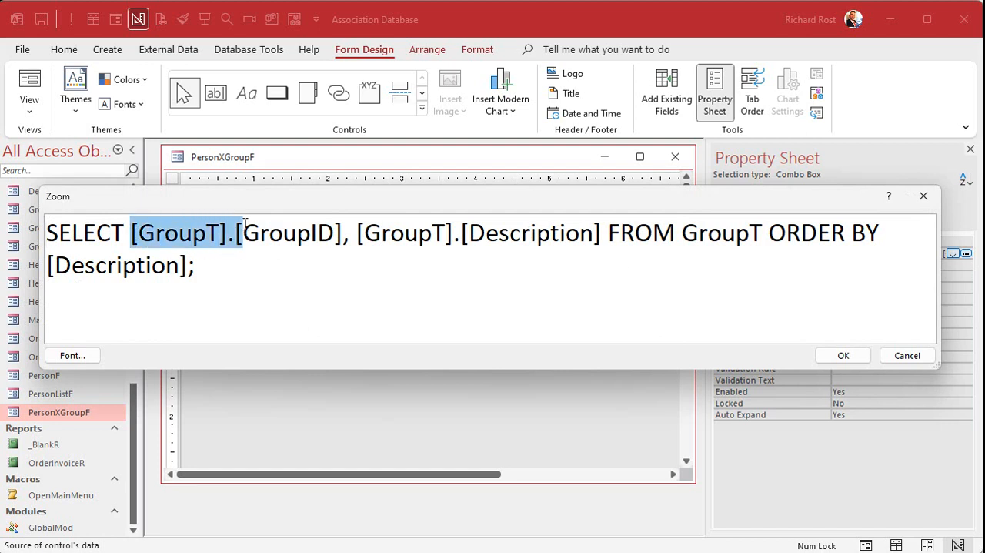
{"action": "key", "text": "Delete"}
{"action": "left_click", "coordinate": [230, 232]}
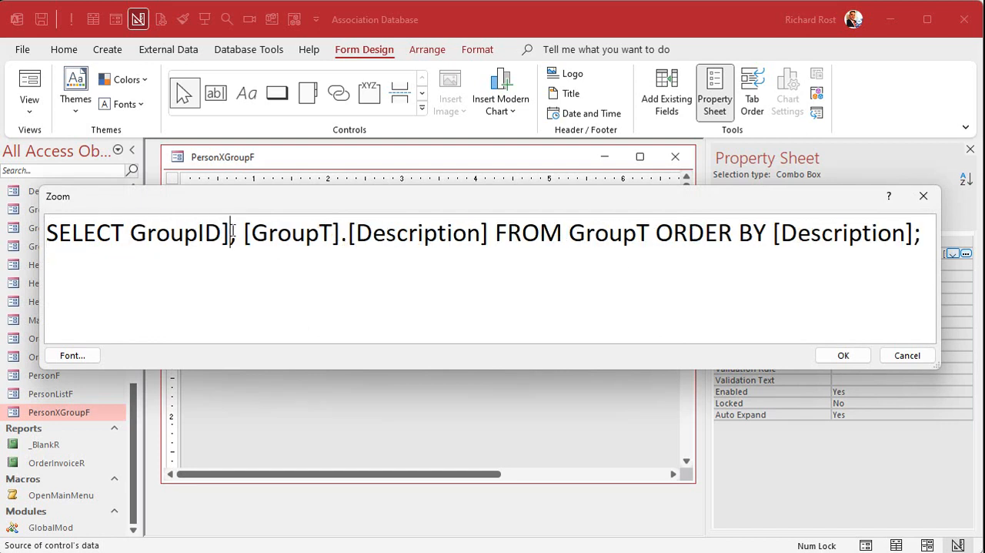
{"action": "key", "text": "BackSpace"}
Step: Shorten [GroupT].[Description] to Description in the SELECT list and remove the square brackets around Description in the ORDER BY clause
{"action": "left_click_drag", "start_coordinate": [234, 232], "coordinate": [355, 232]}
{"action": "key", "text": "Delete"}
{"action": "left_click", "coordinate": [358, 233]}
{"action": "key", "text": "Delete"}
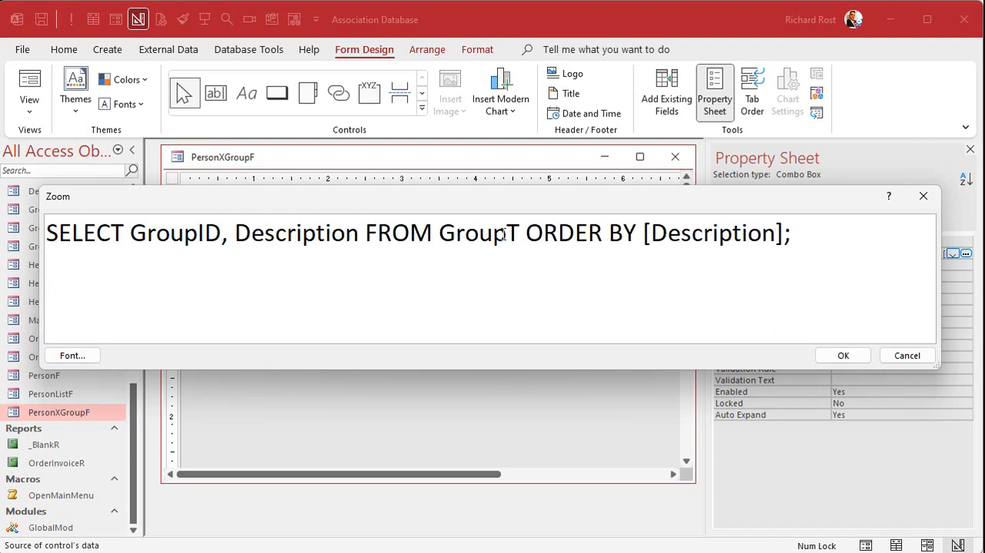
{"action": "left_click", "coordinate": [644, 233]}
{"action": "key", "text": "Delete"}
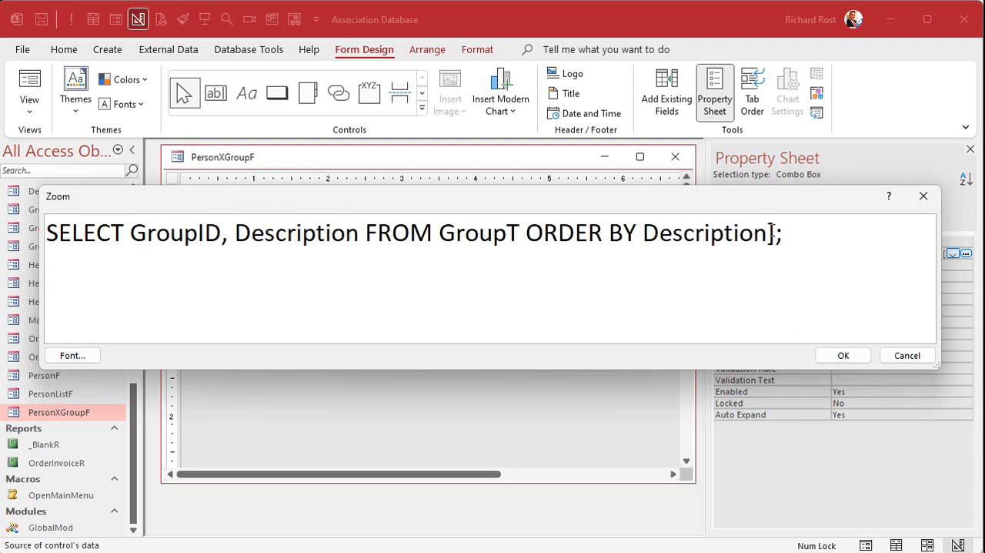
{"action": "left_click", "coordinate": [769, 234]}
{"action": "key", "text": "Delete"}
Step: Insert WHERE GroupTypeID=GroupTypeCombo before ORDER BY in GroupCombo's row source, accept the SQL and close the PersonXGroupF form
{"action": "left_click", "coordinate": [525, 233]}
{"action": "type", "text": "WHERE "}
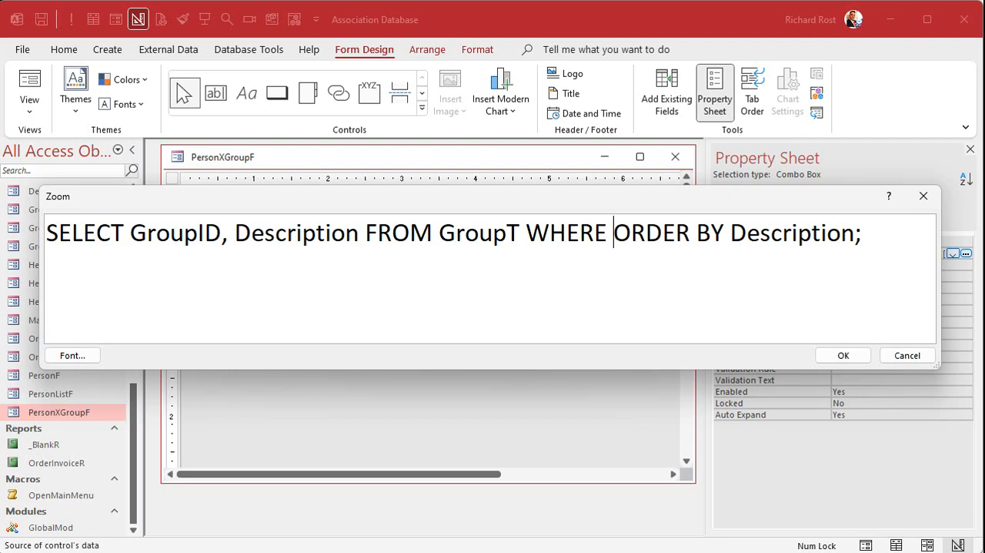
{"action": "type", "text": "GroupTypeID"}
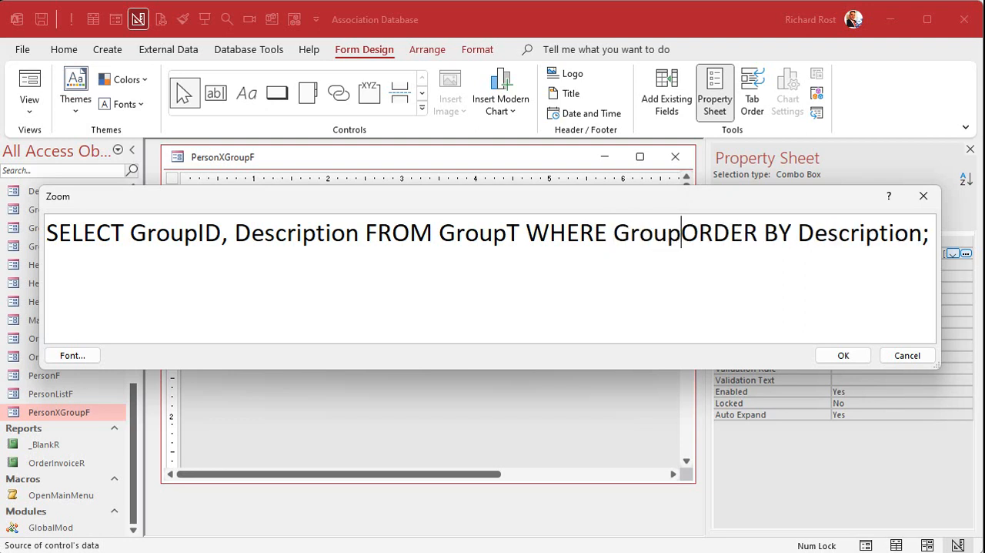
{"action": "type", "text": "=G"}
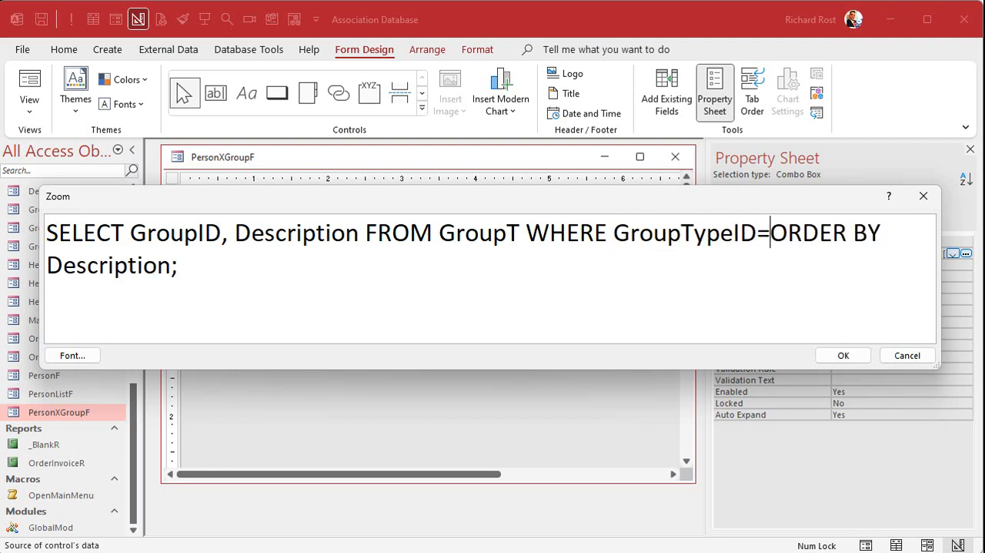
{"action": "type", "text": "roupTypeCom"}
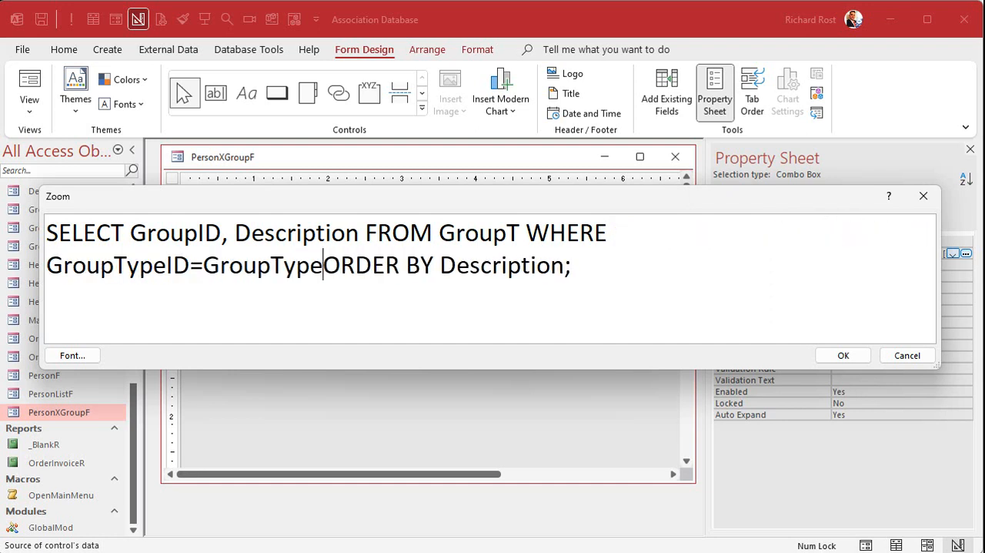
{"action": "type", "text": "bo"}
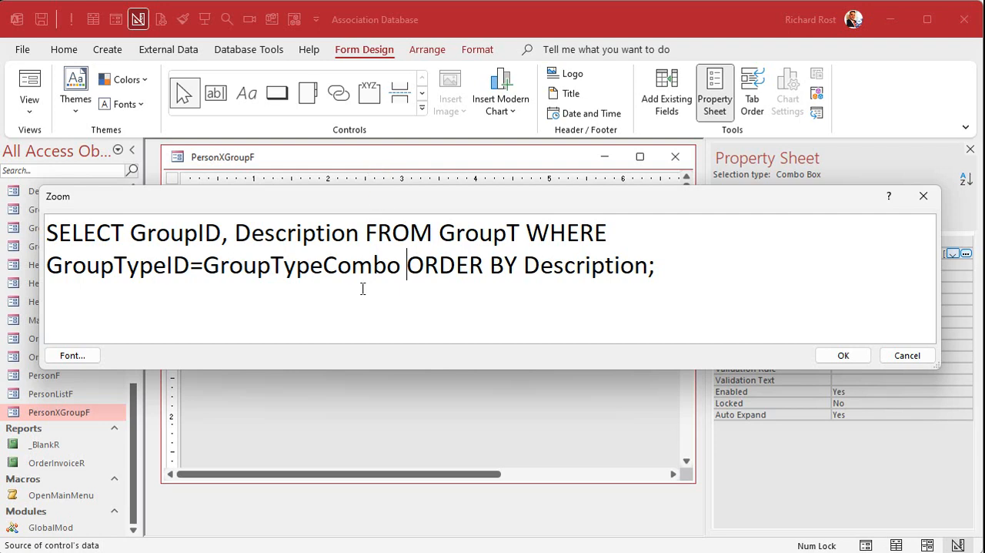
{"action": "left_click", "coordinate": [842, 356]}
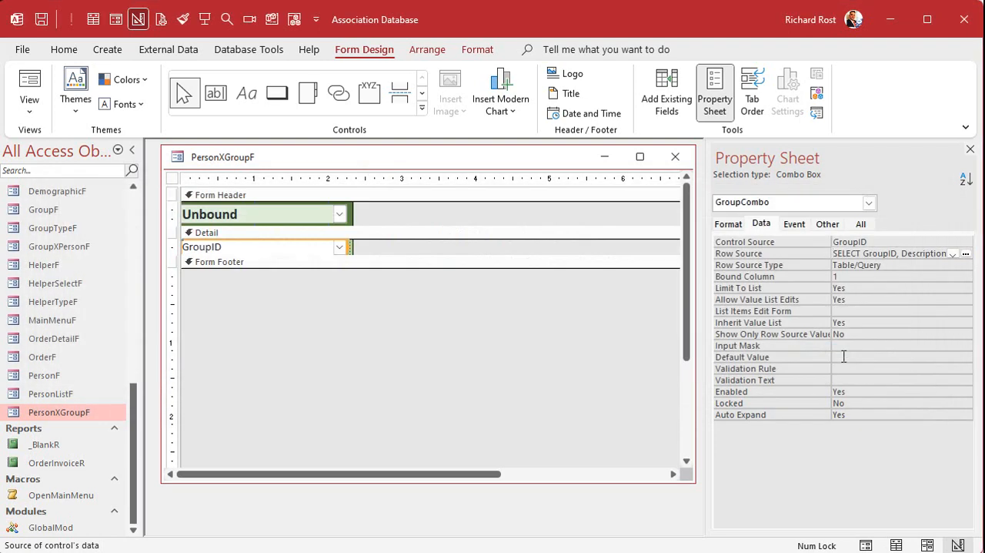
{"action": "left_click", "coordinate": [675, 157]}
Step: Open the record of person ID 1 and check which groups a new entry offers under the group type Family
{"action": "double_click", "coordinate": [217, 214]}
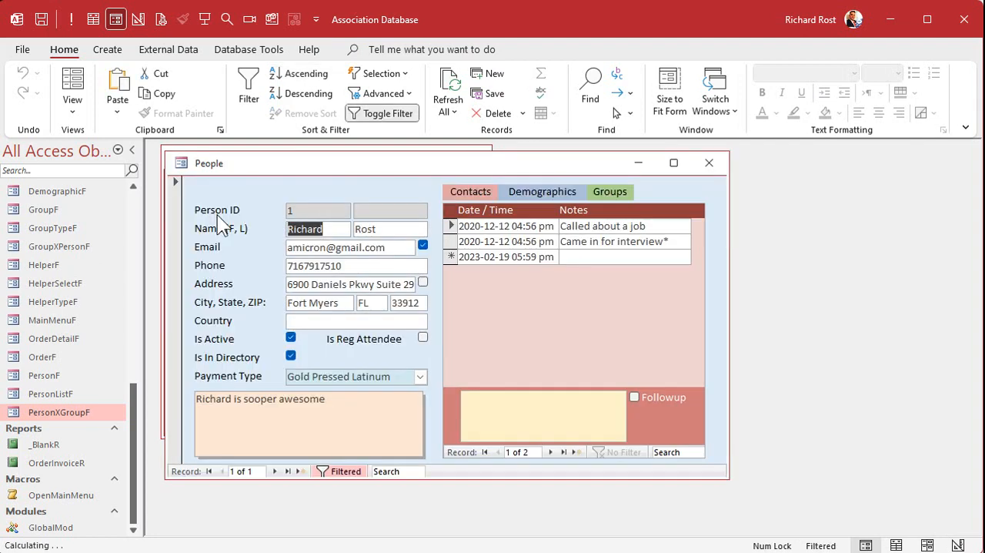
{"action": "left_click", "coordinate": [620, 190]}
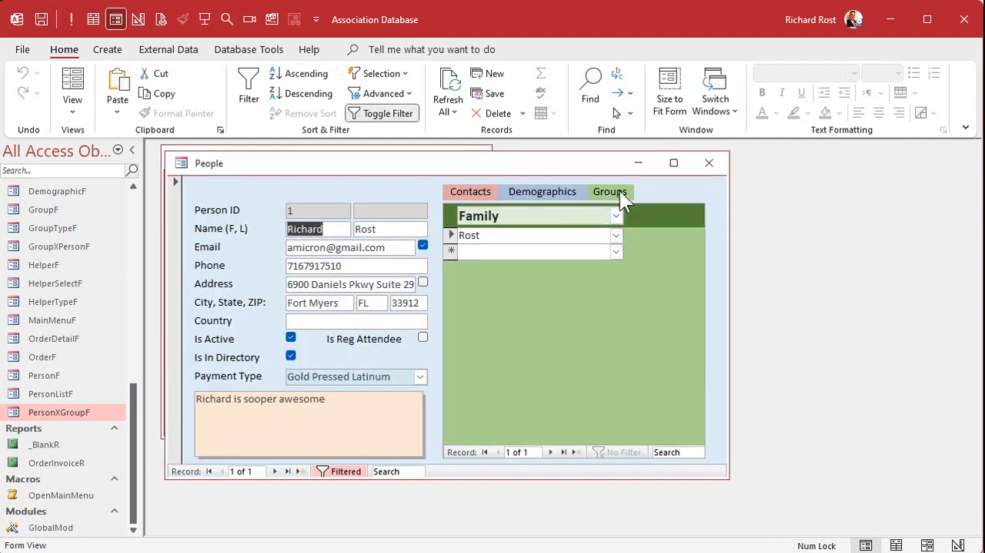
{"action": "left_click", "coordinate": [616, 251]}
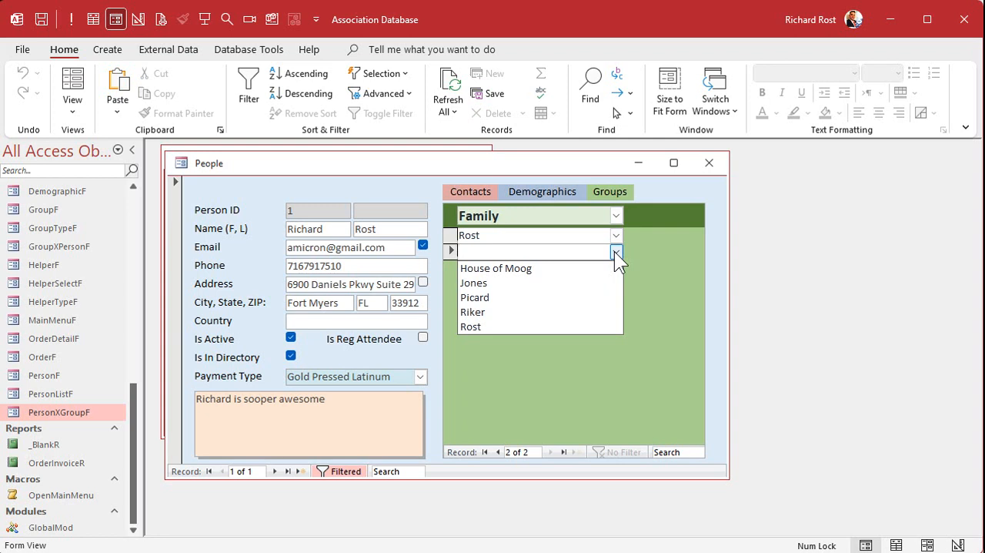
{"action": "left_click", "coordinate": [654, 239]}
Step: Switch the group type to Interests, check person ID 1's Groups list and close the record
{"action": "left_click", "coordinate": [615, 216]}
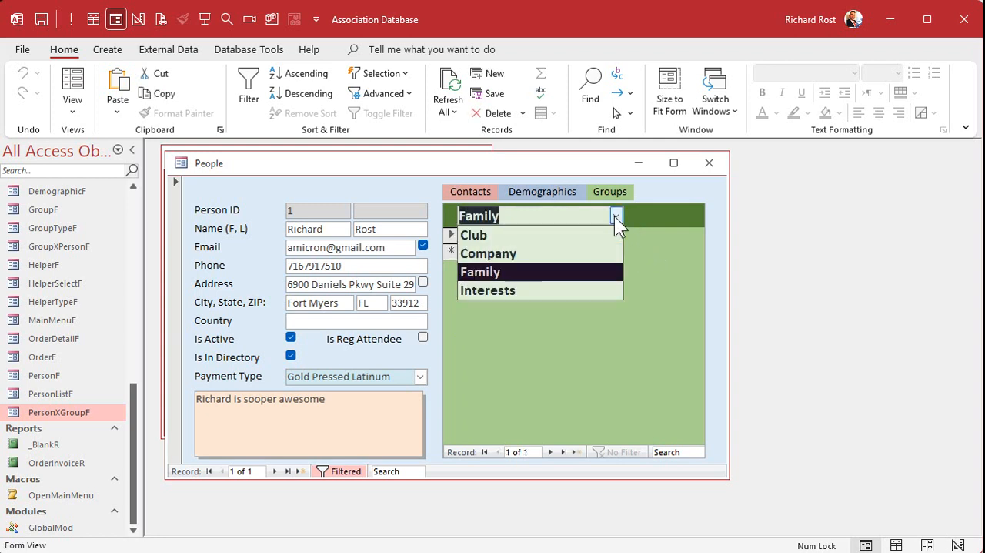
{"action": "left_click", "coordinate": [557, 289]}
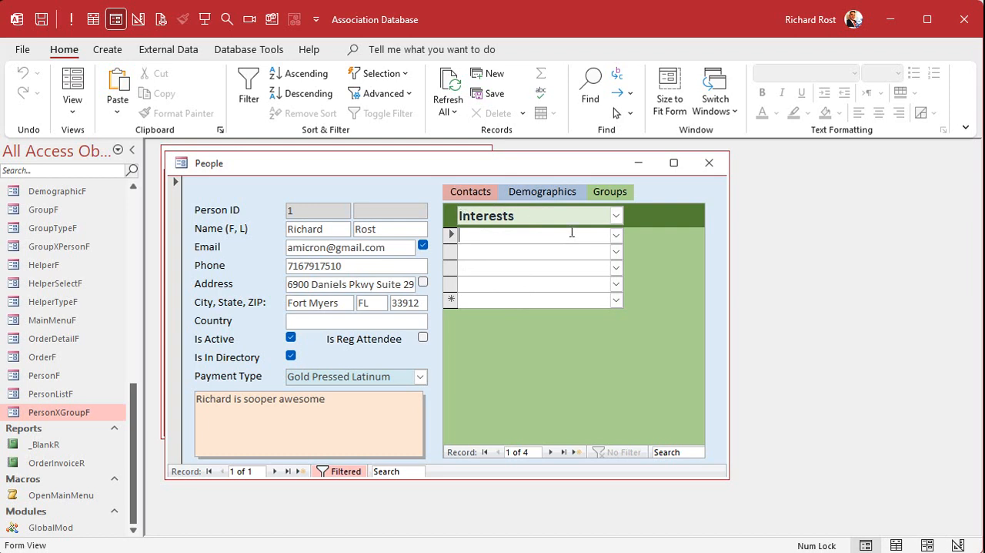
{"action": "left_click", "coordinate": [617, 216]}
{"action": "left_click", "coordinate": [617, 216]}
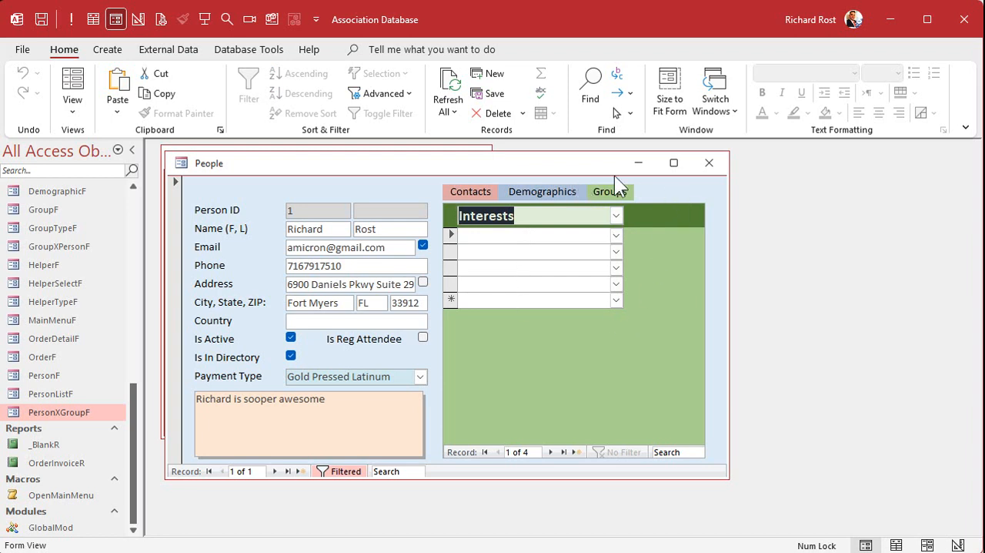
{"action": "left_click", "coordinate": [709, 163]}
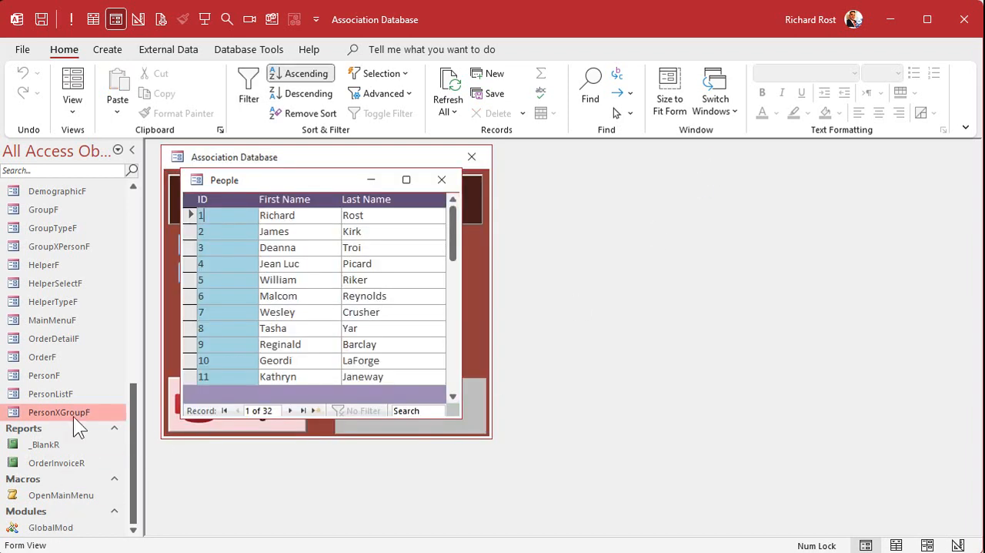
Step: Reopen PersonXGroupF in Design View and open the After Update event procedure of GroupTypeCombo
{"action": "right_click", "coordinate": [73, 416]}
{"action": "left_click", "coordinate": [127, 470]}
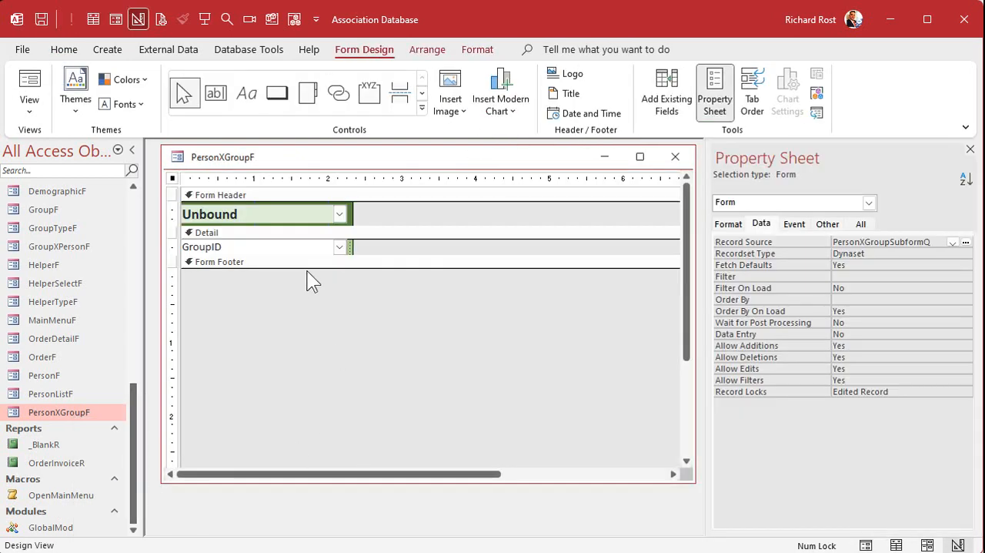
{"action": "left_click", "coordinate": [271, 222]}
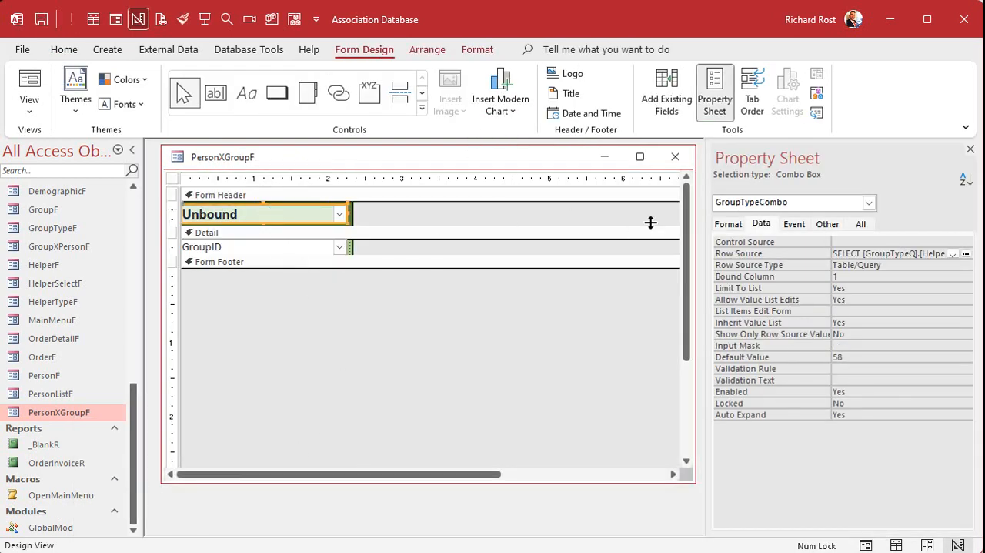
{"action": "left_click", "coordinate": [799, 229]}
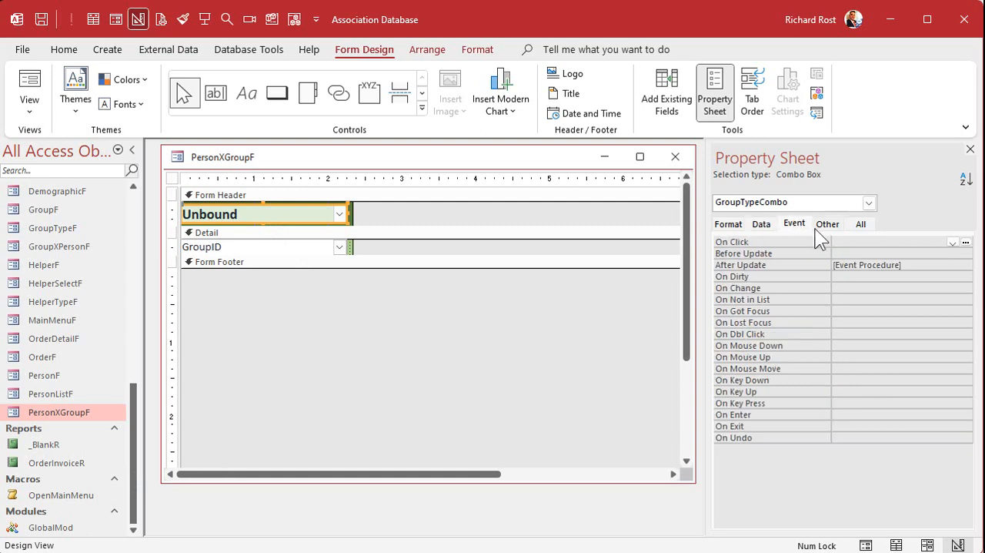
{"action": "left_click", "coordinate": [917, 265]}
{"action": "left_click", "coordinate": [966, 265]}
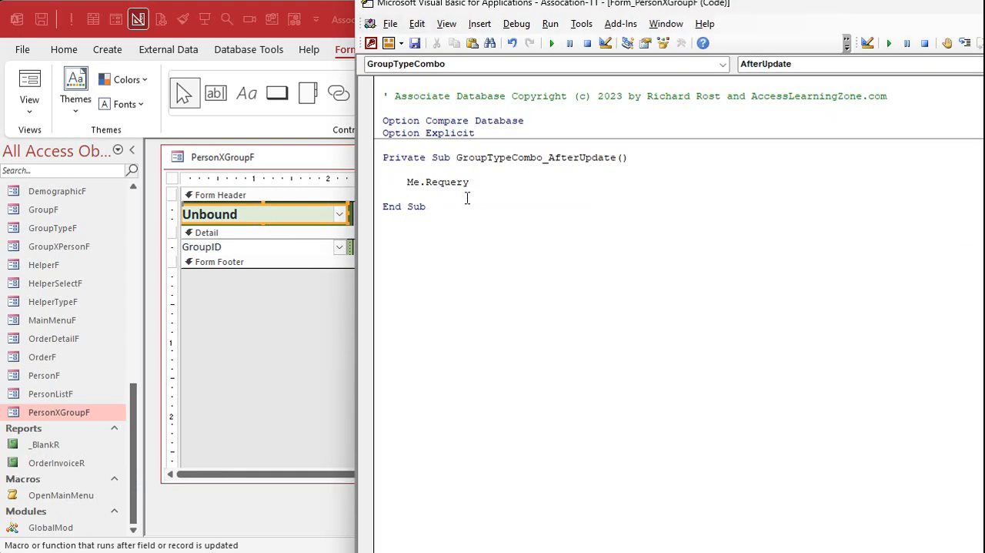
Step: Add GroupCombo.Requery below Me.Requery in the GroupTypeCombo_AfterUpdate procedure and return to the form design
{"action": "left_click", "coordinate": [487, 182]}
{"action": "key", "text": "Return"}
{"action": "type", "text": "GroupCombo.Requery"}
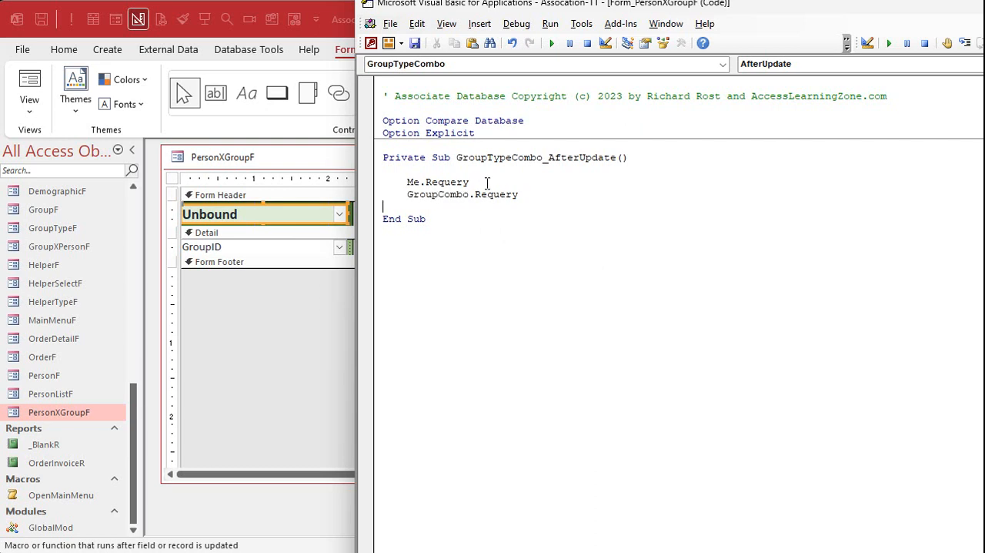
{"action": "key", "text": "Down"}
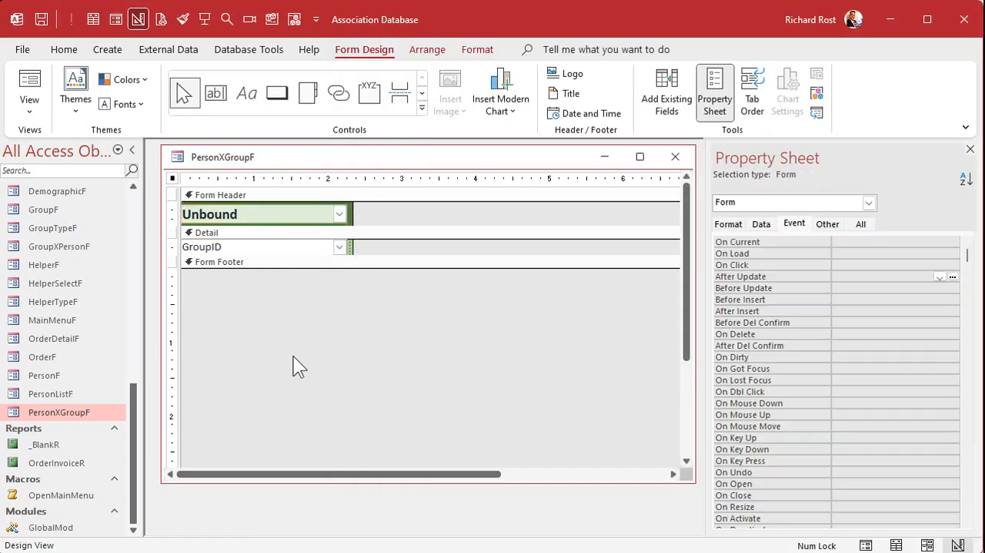
{"action": "left_click", "coordinate": [297, 367]}
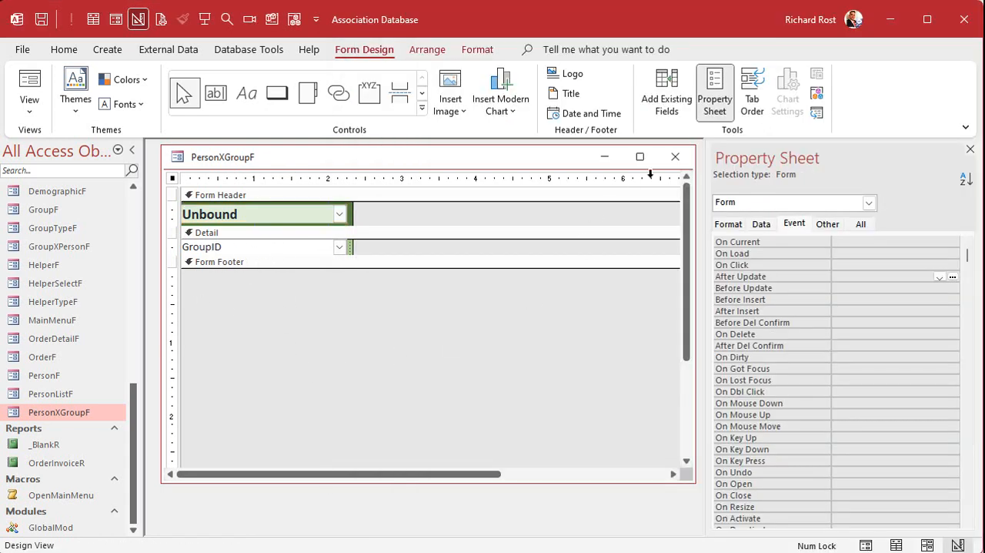
Step: Close the PersonXGroupF design and check which groups a new entry offers under Family for person ID 1
{"action": "left_click", "coordinate": [675, 157]}
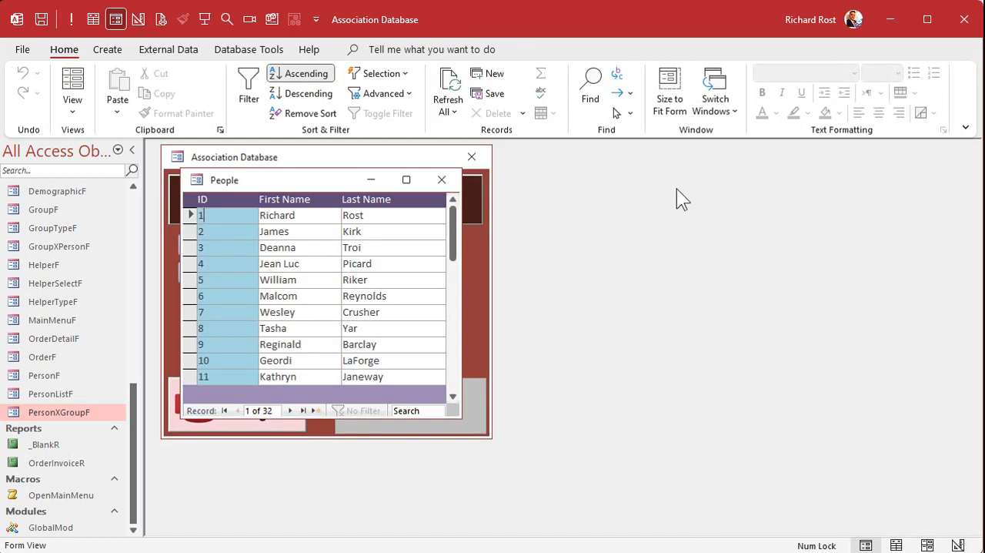
{"action": "double_click", "coordinate": [216, 212]}
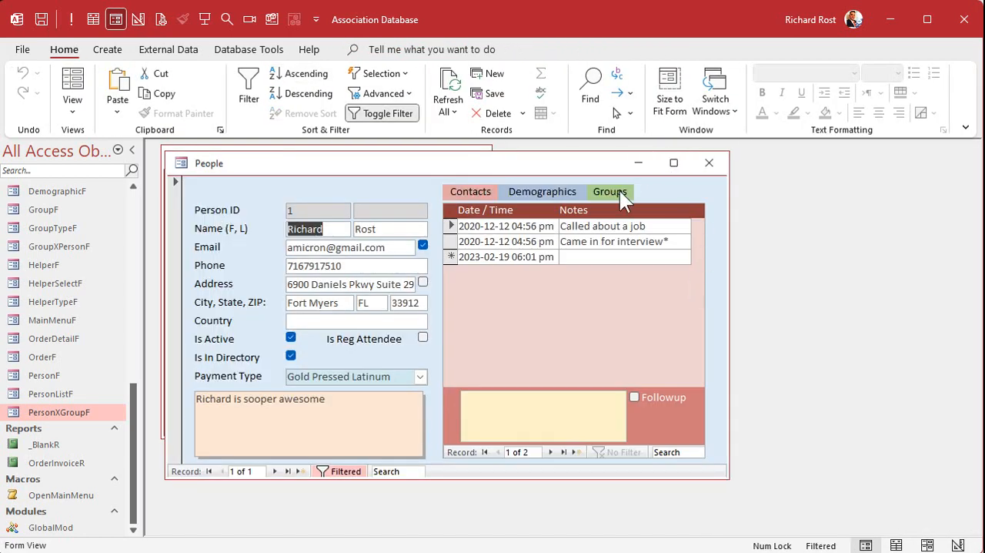
{"action": "left_click", "coordinate": [619, 191]}
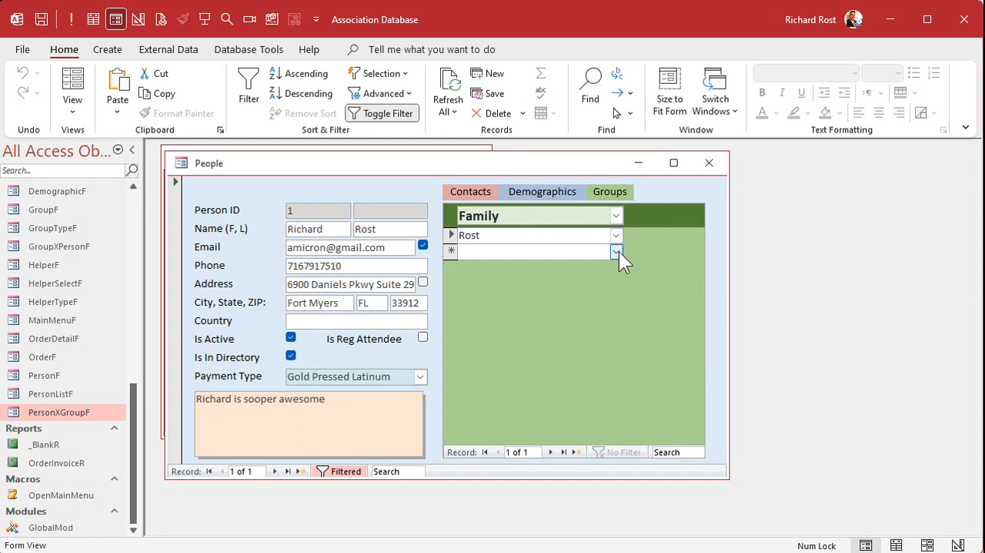
{"action": "left_click", "coordinate": [619, 251]}
{"action": "left_click", "coordinate": [619, 251]}
Step: Switch the group type to Interests and check which groups a new entry offers
{"action": "left_click", "coordinate": [616, 215]}
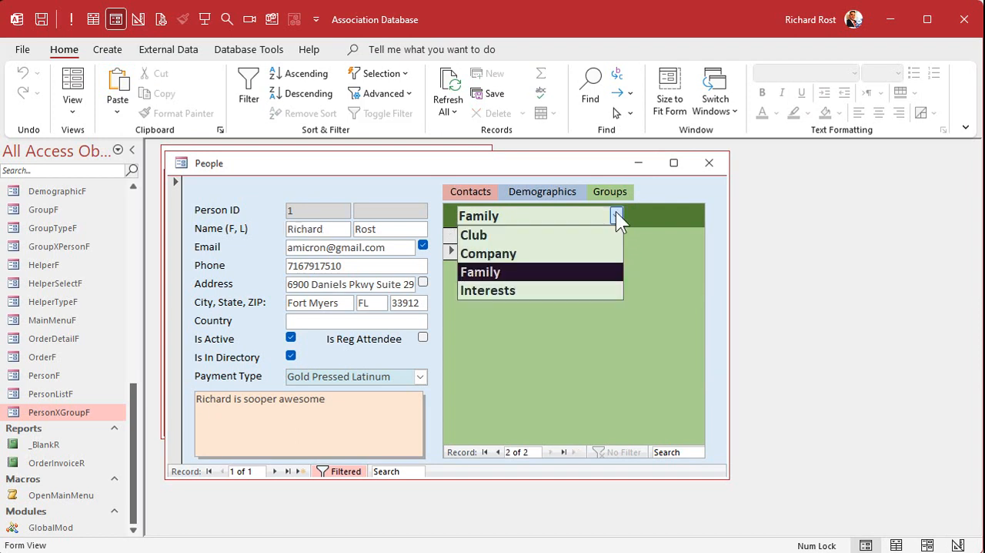
{"action": "left_click", "coordinate": [572, 294]}
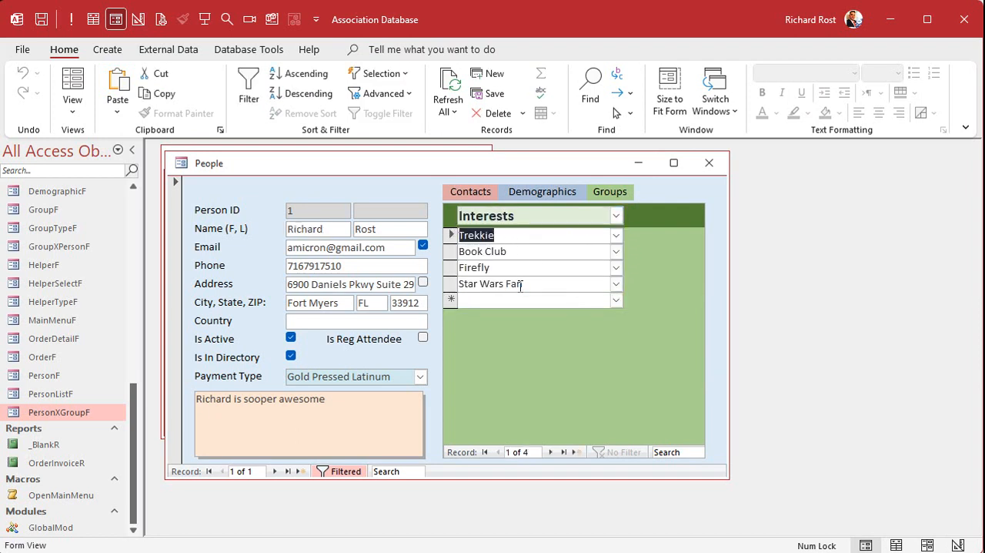
{"action": "left_click", "coordinate": [616, 300]}
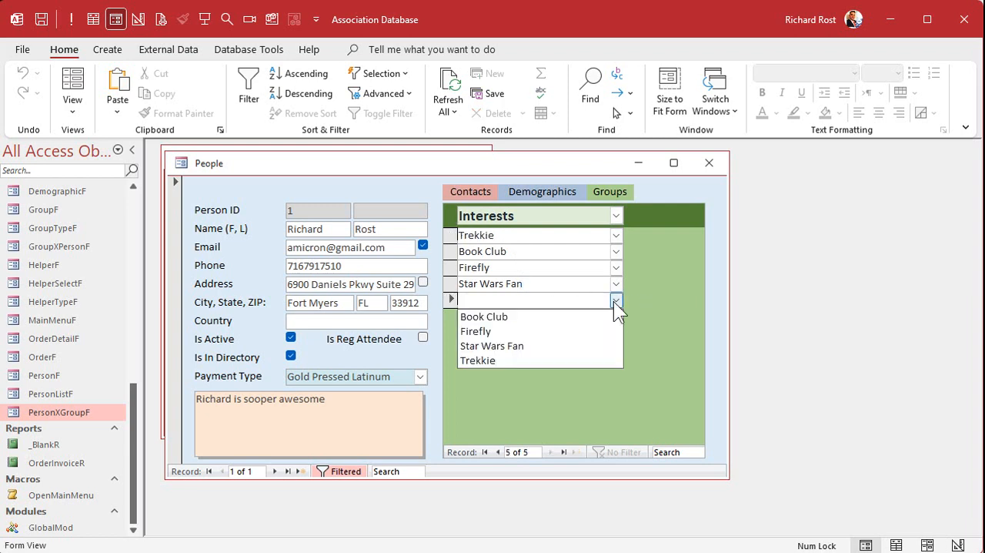
{"action": "left_click", "coordinate": [615, 301]}
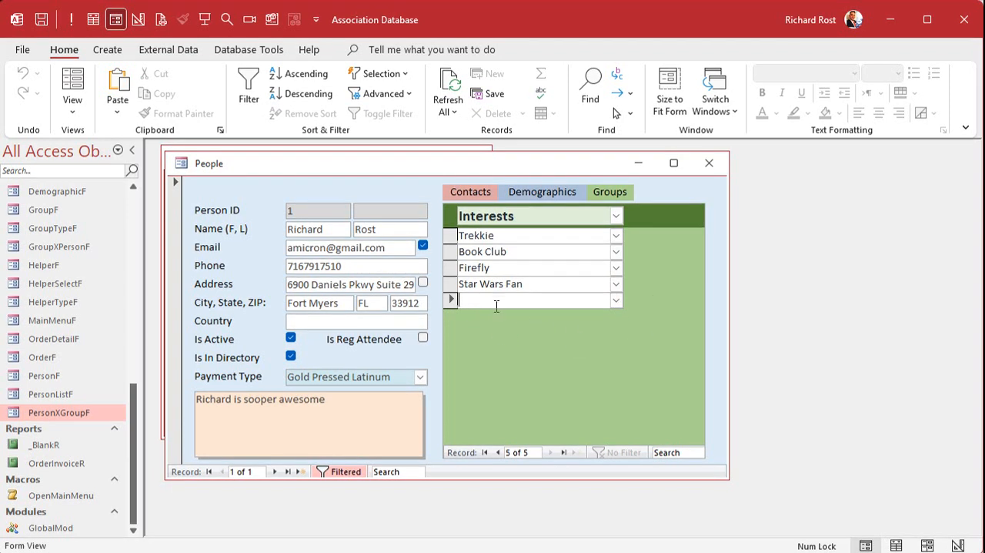
Step: Add Star Wars Fan two more times to person ID 1's Interests groups
{"action": "left_click", "coordinate": [620, 301]}
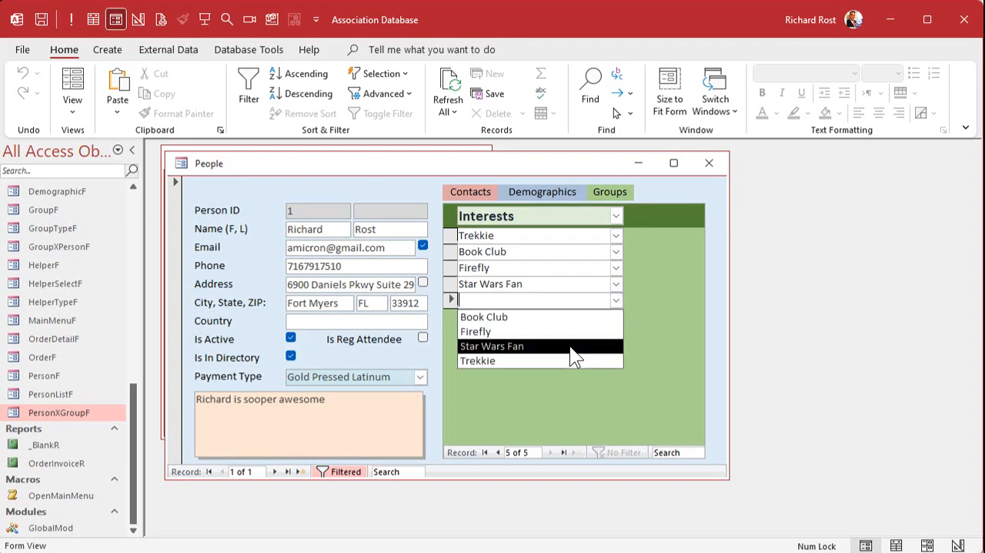
{"action": "left_click", "coordinate": [569, 345]}
{"action": "left_click", "coordinate": [616, 316]}
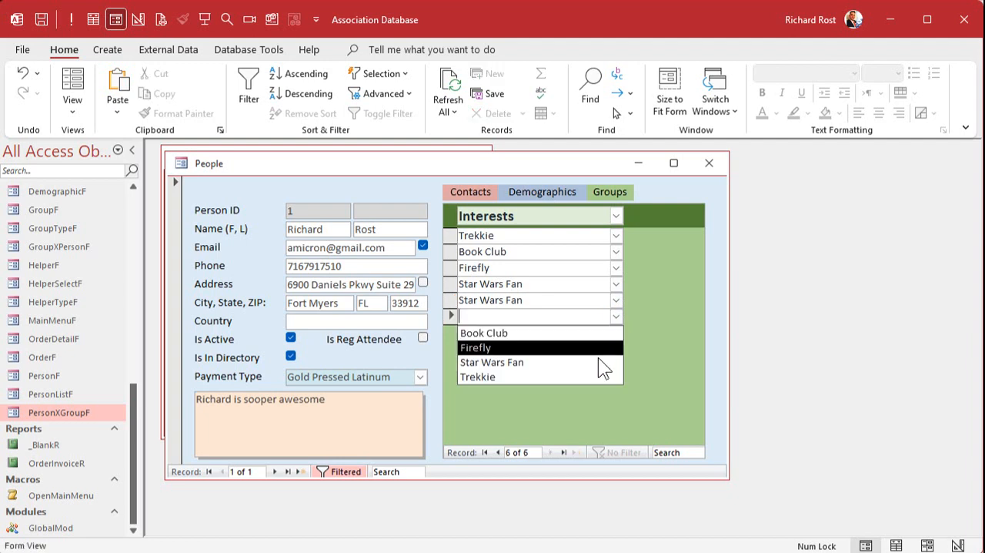
{"action": "left_click", "coordinate": [573, 361]}
{"action": "left_click", "coordinate": [518, 335]}
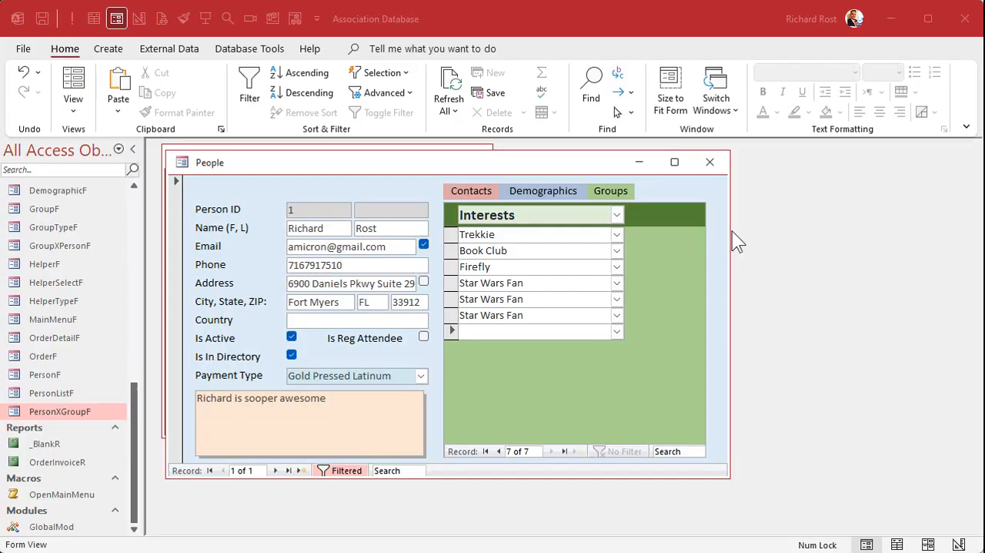
Step: Delete the two duplicate Star Wars Fan entries from person ID 1's Interests groups
{"action": "left_click_drag", "start_coordinate": [452, 282], "coordinate": [455, 299]}
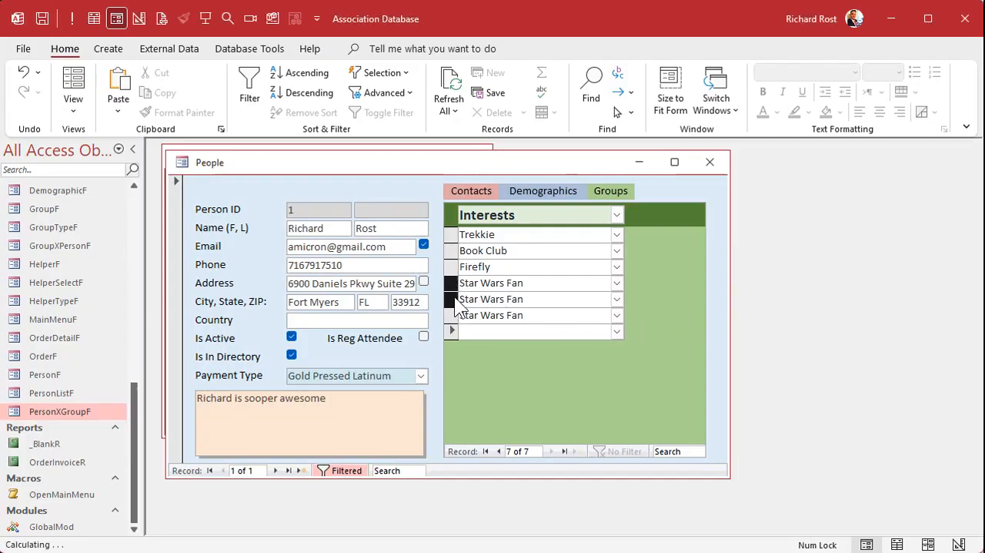
{"action": "key", "text": "Delete"}
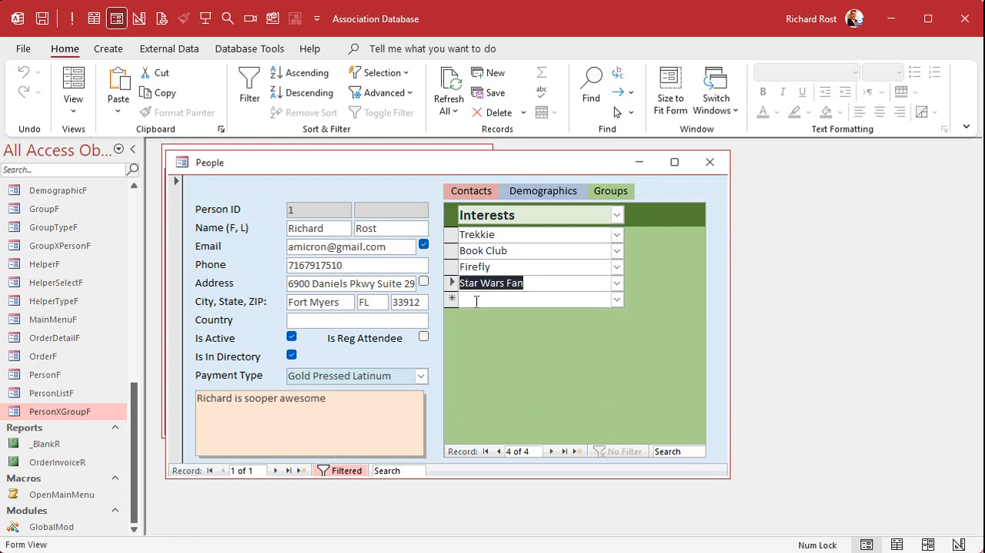
{"action": "left_click", "coordinate": [527, 285]}
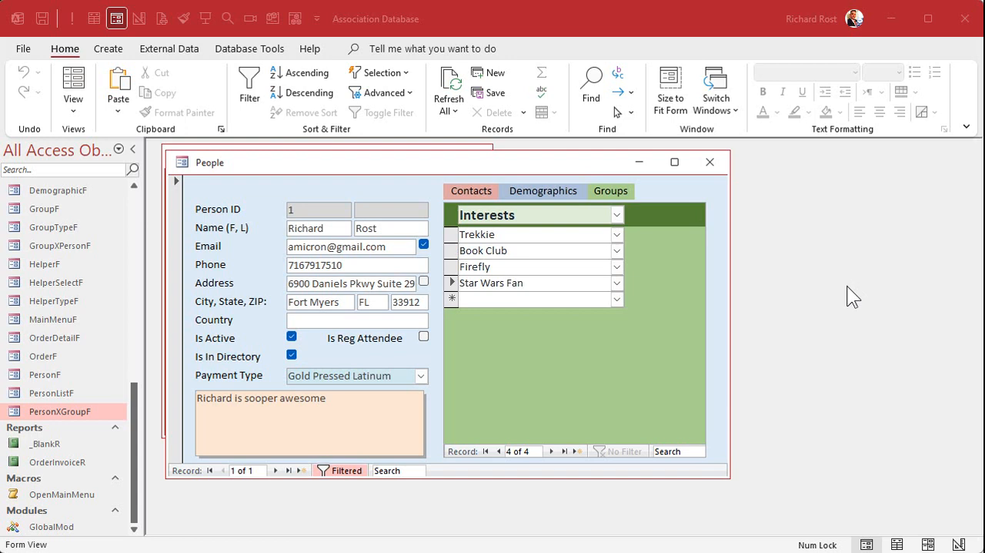
Step: Close the person forms, open the main menu in Design View and change the Family List button's caption to Groups
{"action": "left_click", "coordinate": [709, 164]}
{"action": "left_click", "coordinate": [443, 179]}
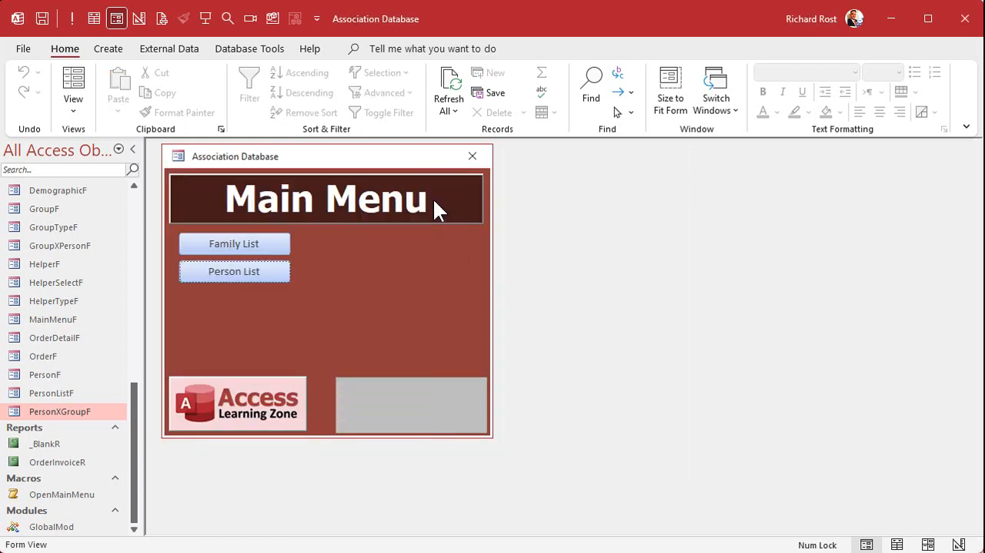
{"action": "right_click", "coordinate": [350, 246]}
{"action": "left_click", "coordinate": [405, 301]}
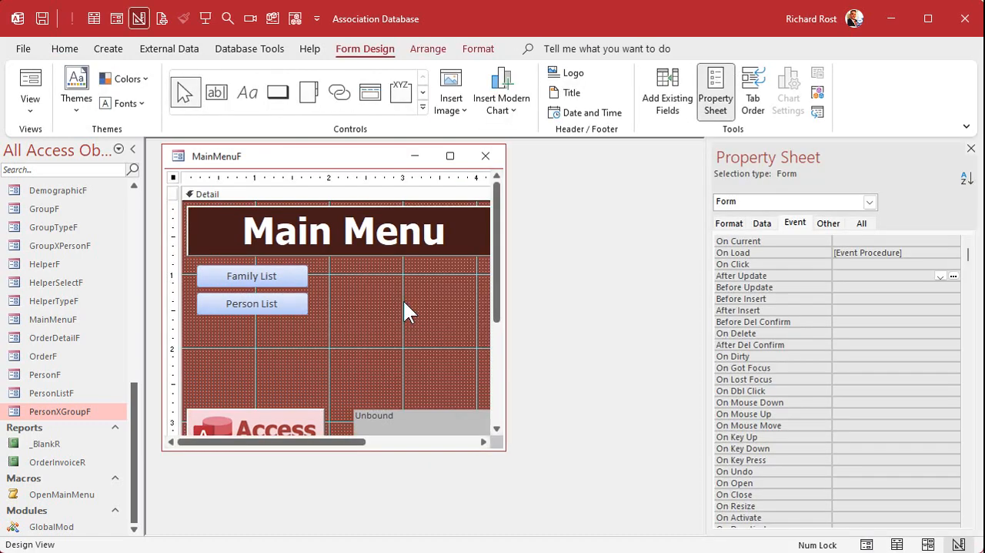
{"action": "left_click", "coordinate": [264, 280]}
{"action": "left_click", "coordinate": [264, 279]}
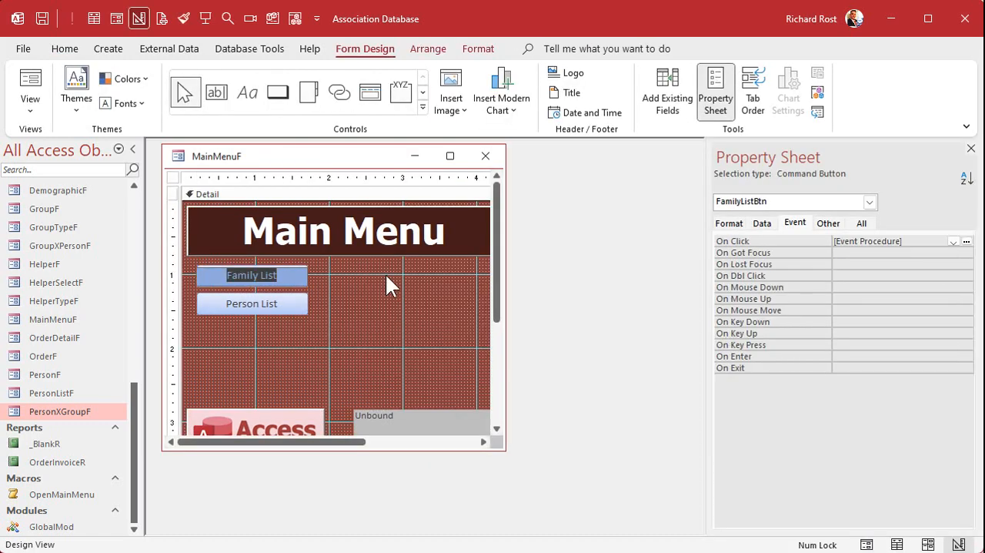
{"action": "type", "text": "Groups"}
{"action": "key", "text": "Return"}
{"action": "left_click", "coordinate": [386, 275]}
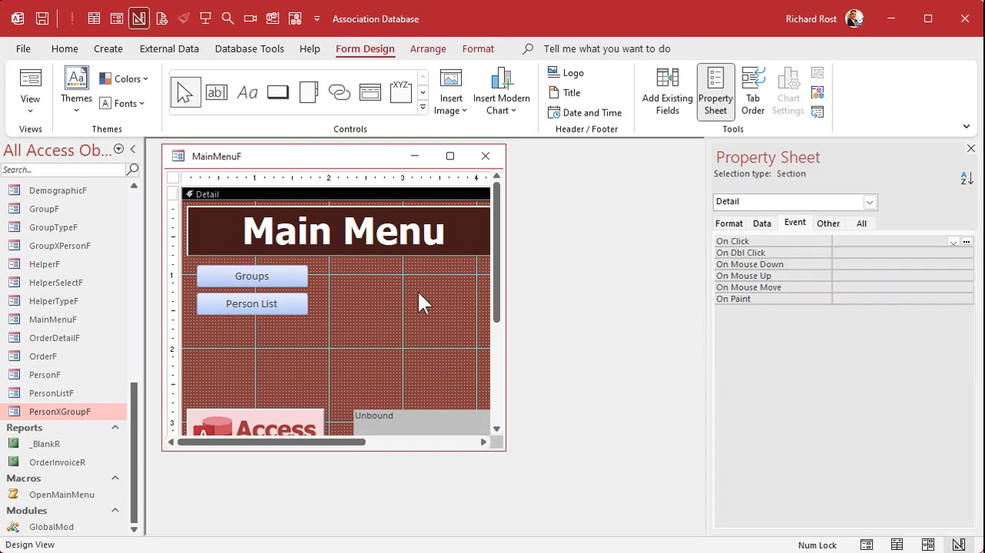
Step: Place the Groups button below the Person List button and name it GroupBtn
{"action": "mouse_move", "coordinate": [243, 274]}
{"action": "left_mouse_down"}
{"action": "mouse_move", "coordinate": [241, 339]}
{"action": "mouse_move", "coordinate": [248, 278]}
{"action": "left_mouse_up"}
{"action": "left_click_drag", "start_coordinate": [245, 338], "coordinate": [240, 310]}
{"action": "left_click", "coordinate": [862, 224]}
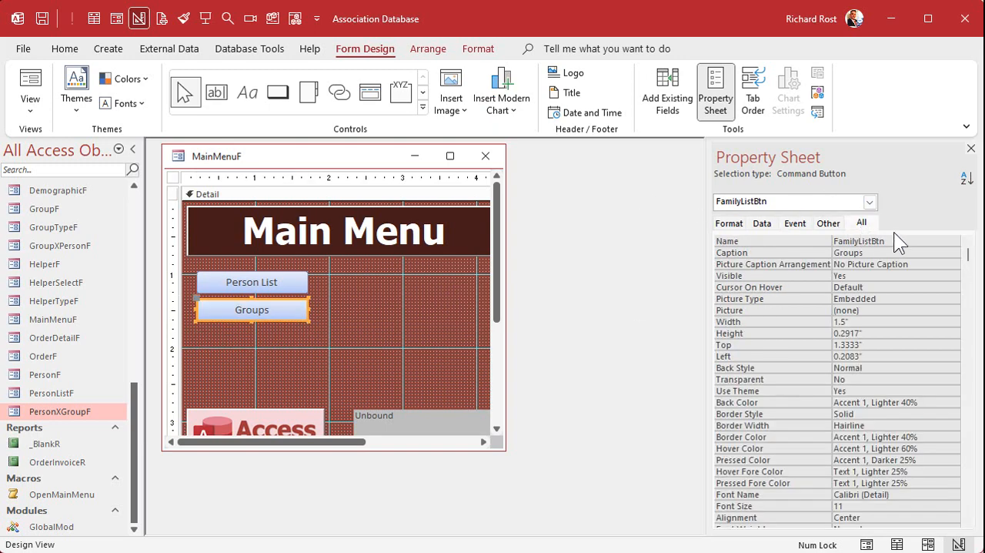
{"action": "left_click", "coordinate": [784, 242]}
{"action": "type", "text": "GroupBtn"}
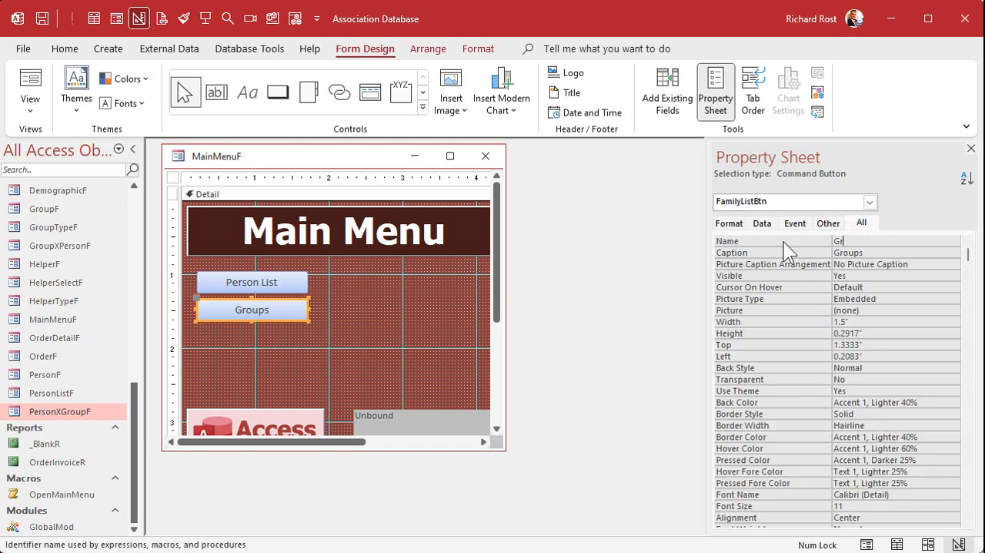
{"action": "key", "text": "Return"}
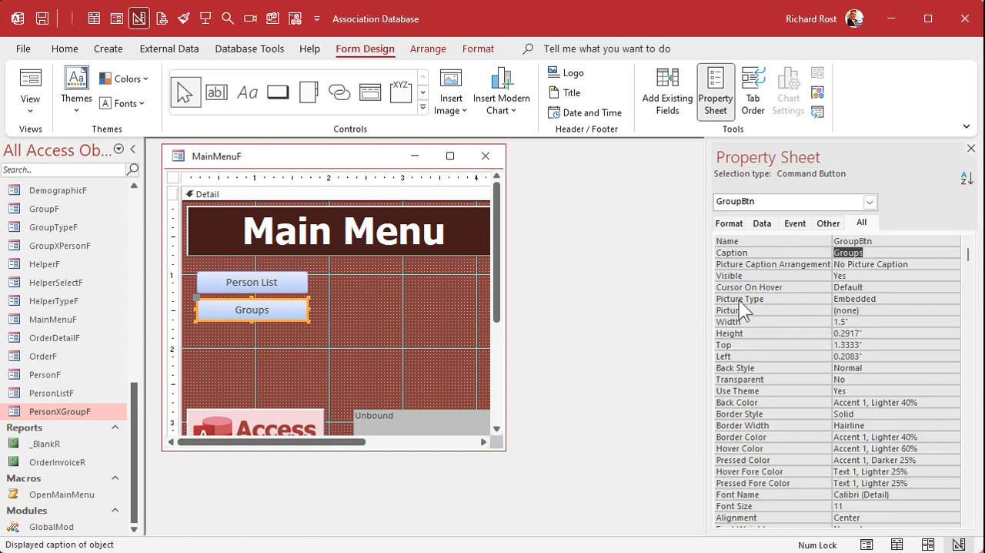
Step: Open the click event procedure of GroupBtn and delete the old FamilyListBtn_Click procedure from the module
{"action": "right_click", "coordinate": [276, 321]}
{"action": "left_click", "coordinate": [336, 242]}
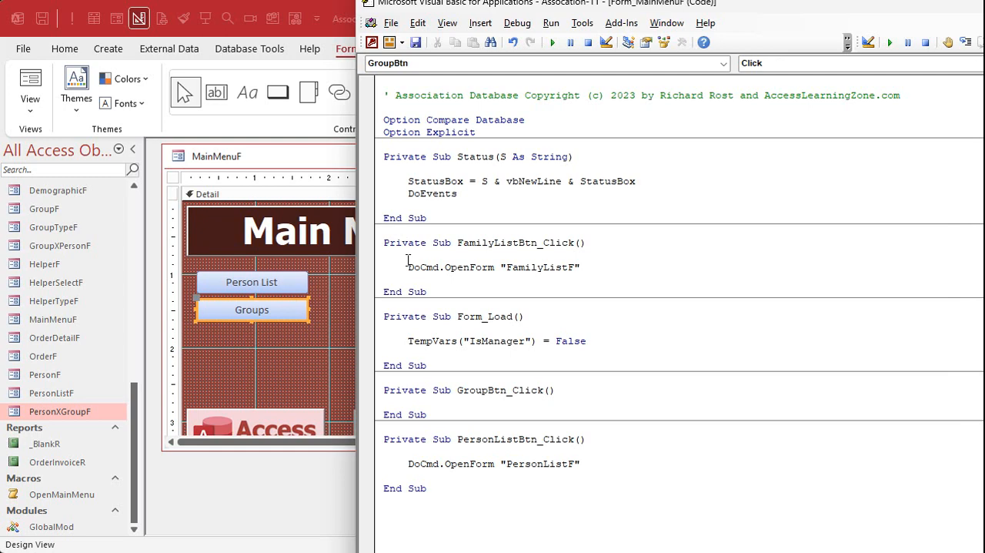
{"action": "left_click_drag", "start_coordinate": [541, 231], "coordinate": [698, 292]}
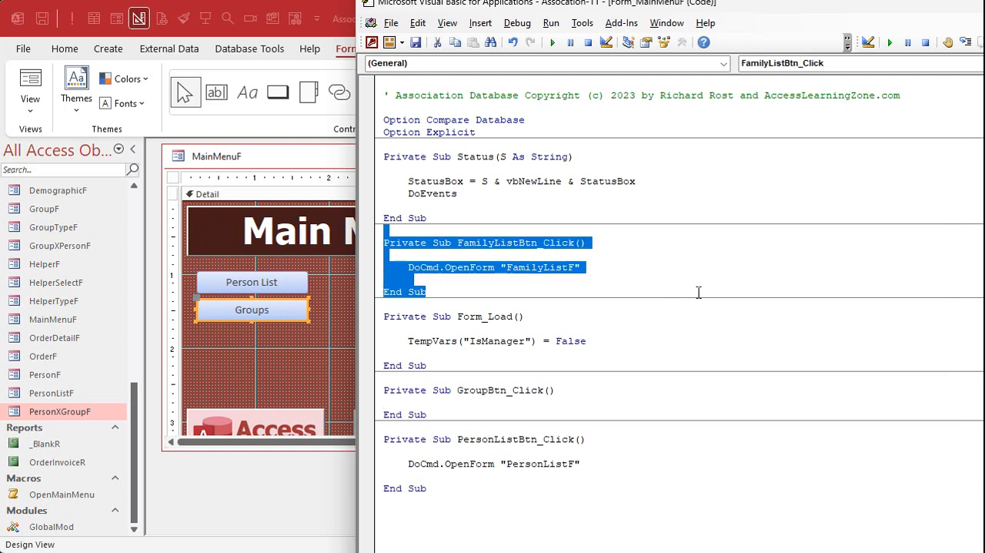
{"action": "key", "text": "Delete"}
{"action": "key", "text": "Delete"}
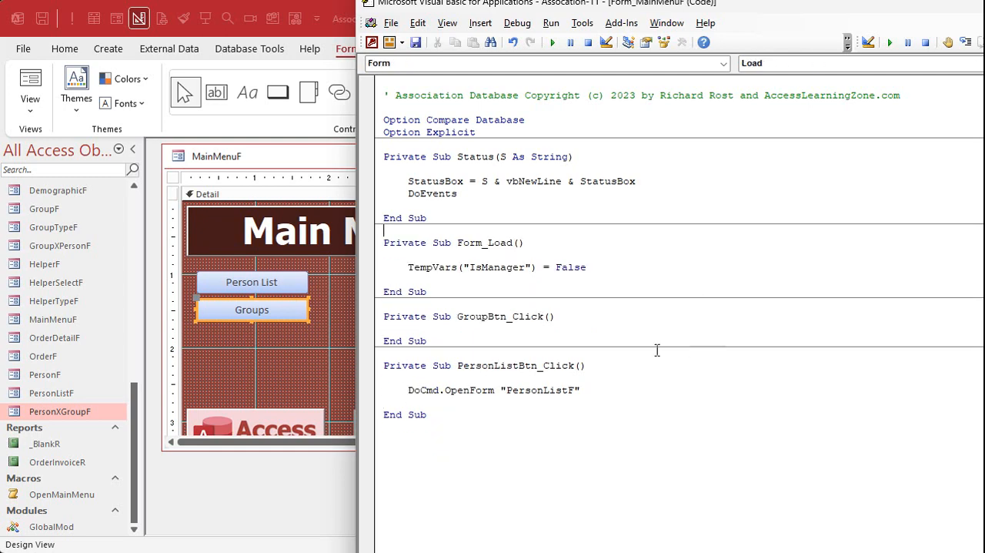
Step: Add DoCmd.OpenForm "GroupTypeF" to the GroupBtn_Click procedure
{"action": "left_click", "coordinate": [602, 325]}
{"action": "key", "text": "Return"}
{"action": "key", "text": "Return"}
{"action": "key", "text": "Up"}
{"action": "key", "text": "Tab"}
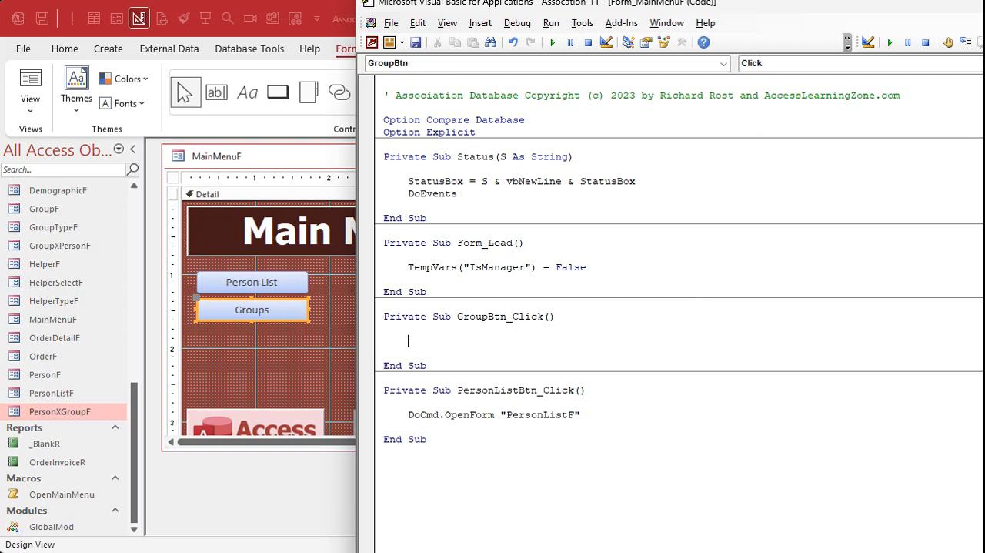
{"action": "type", "text": "docmd.openform"}
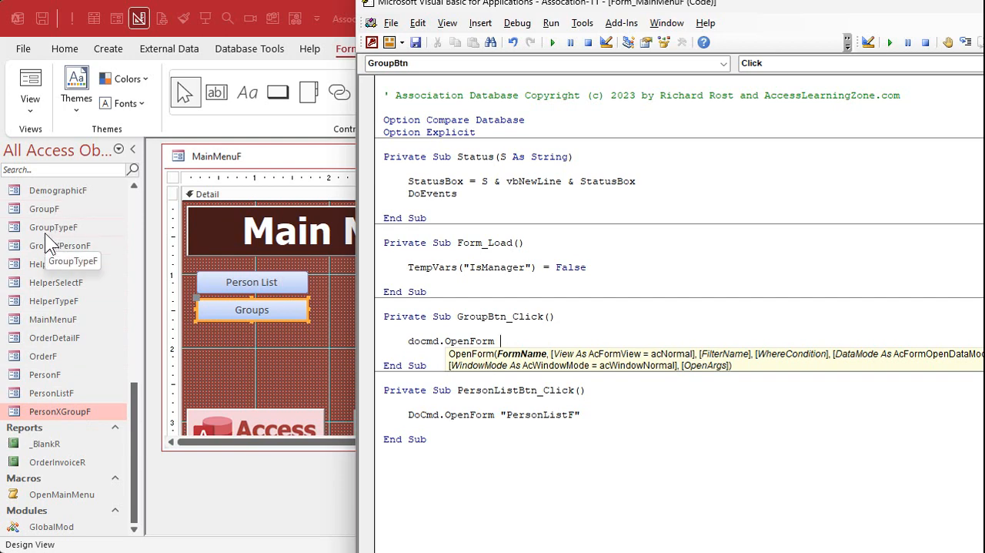
{"action": "type", "text": "\"GroupTypeF\""}
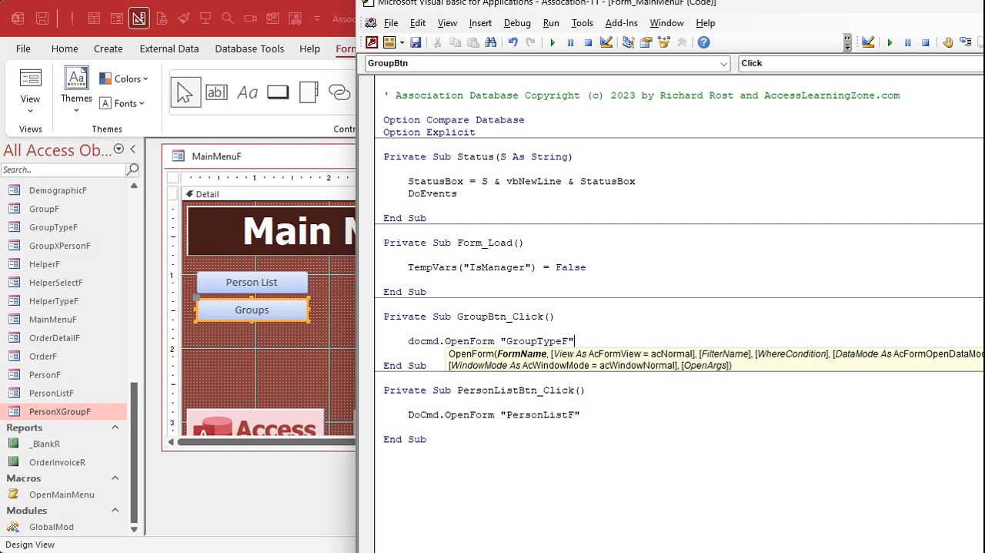
{"action": "left_click", "coordinate": [540, 341]}
Step: Close the MainMenuF design and reopen the main menu in Form View
{"action": "left_click", "coordinate": [232, 379]}
{"action": "left_click", "coordinate": [489, 154]}
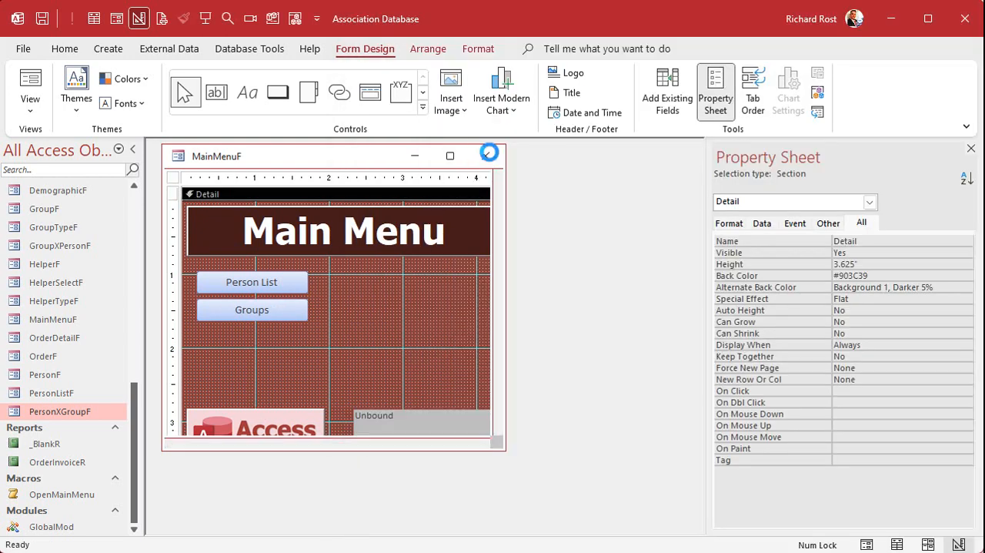
{"action": "left_click", "coordinate": [205, 21]}
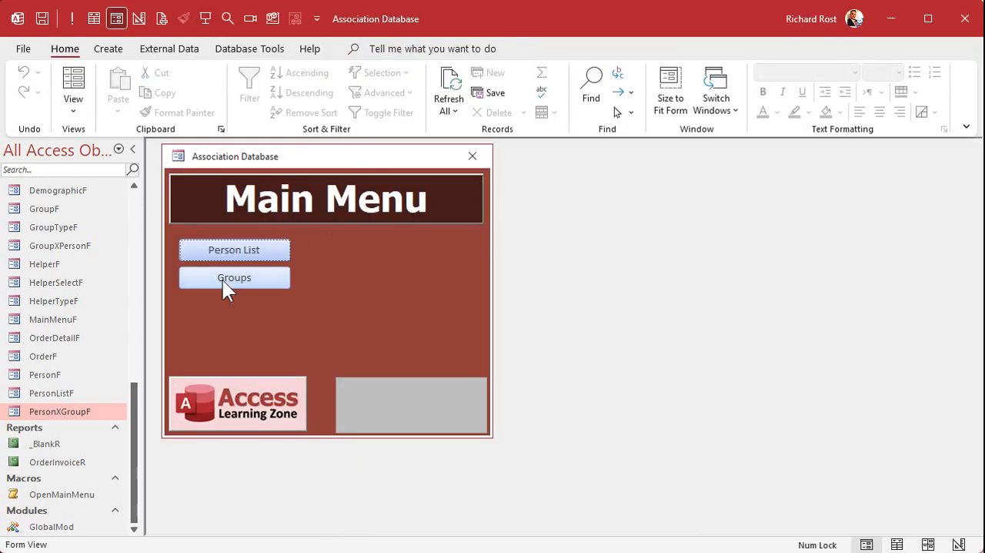
Step: Test the main menu's Groups button, view the groups of the Family type and close GroupTypeF
{"action": "left_click", "coordinate": [224, 280]}
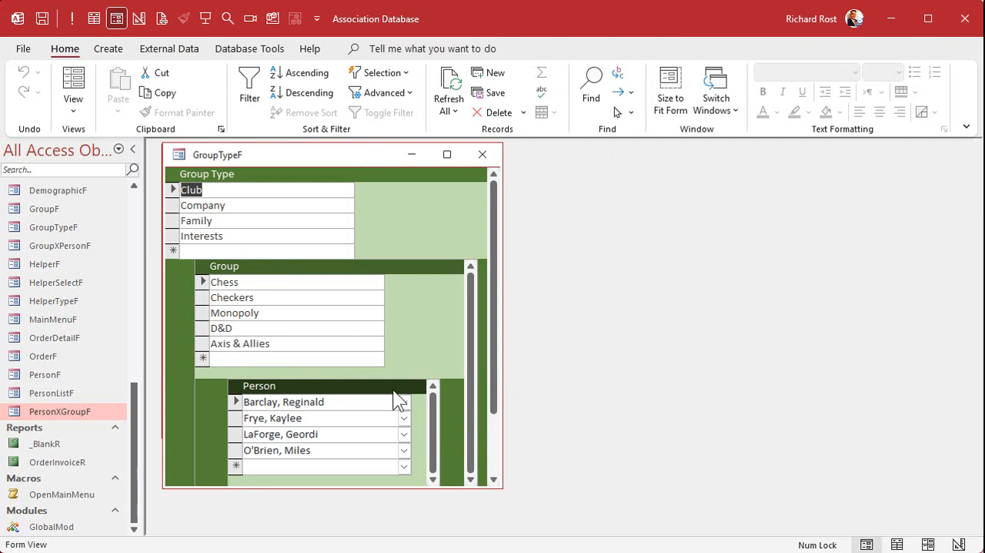
{"action": "left_click", "coordinate": [258, 221]}
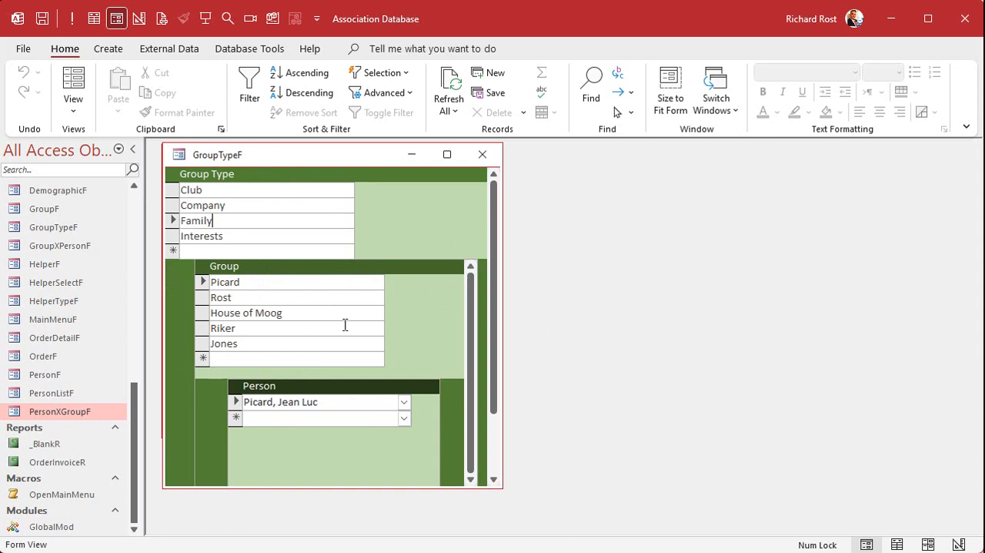
{"action": "left_click", "coordinate": [482, 154]}
Step: Open person ID 1's record from the person list and look through its Demographics, Groups and Contacts subforms
{"action": "left_click", "coordinate": [219, 254]}
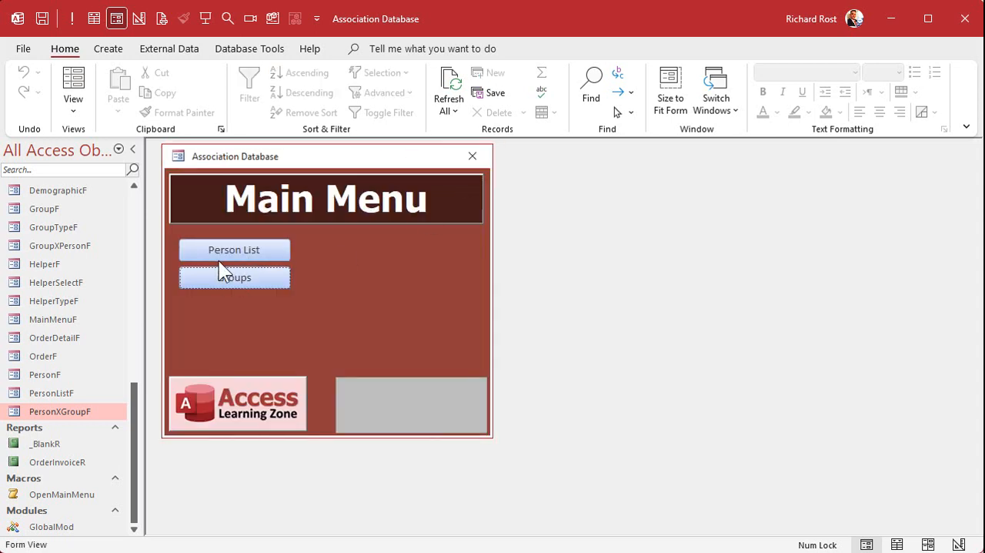
{"action": "double_click", "coordinate": [212, 214]}
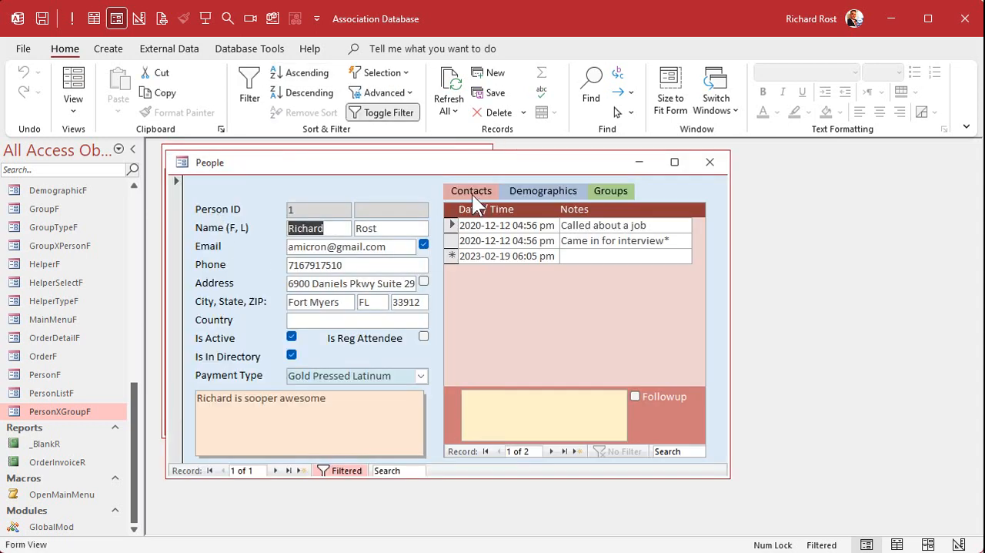
{"action": "left_click", "coordinate": [547, 189]}
{"action": "left_click", "coordinate": [608, 190]}
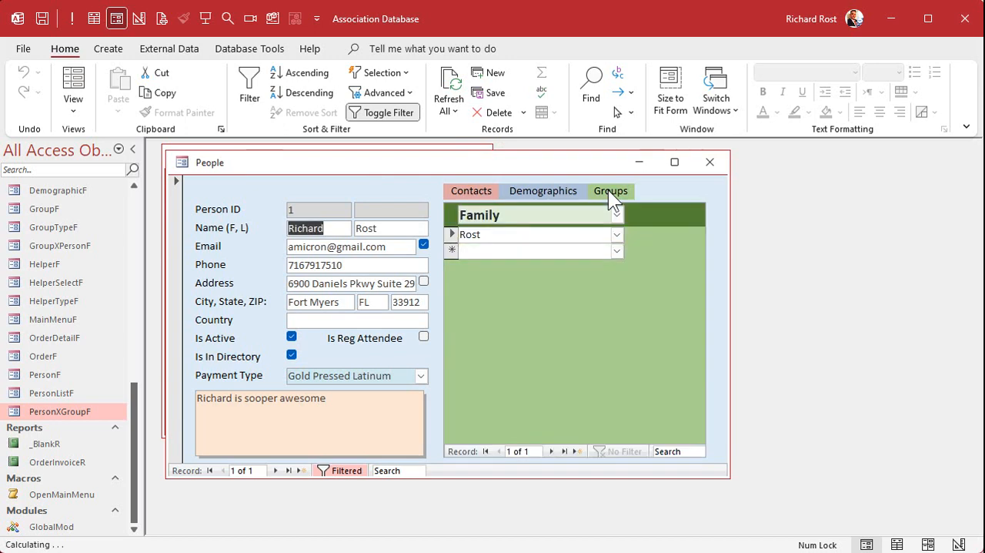
{"action": "left_click", "coordinate": [551, 190]}
{"action": "left_click", "coordinate": [487, 187]}
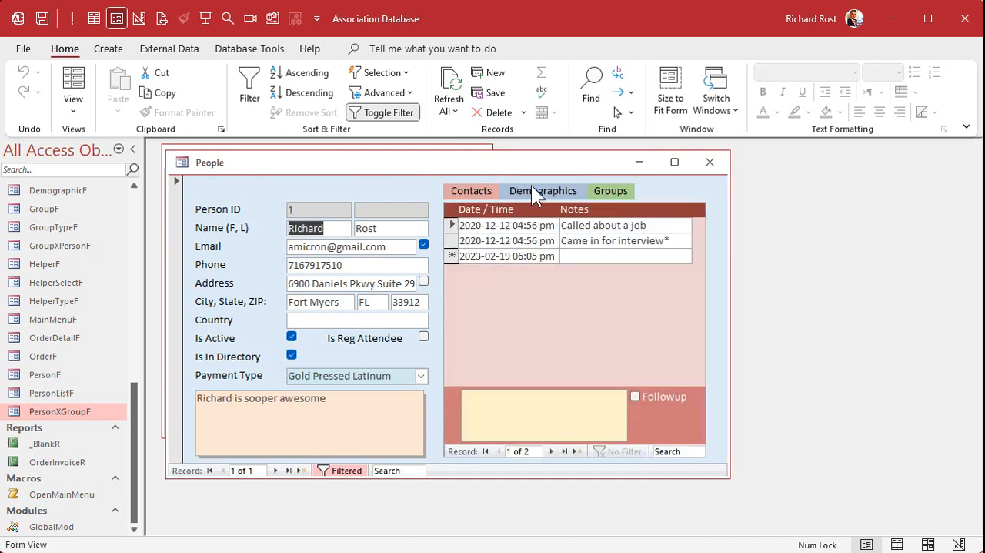
Step: View the person's Groups and Demographics subforms, then close the People record and the person list
{"action": "left_click", "coordinate": [610, 190]}
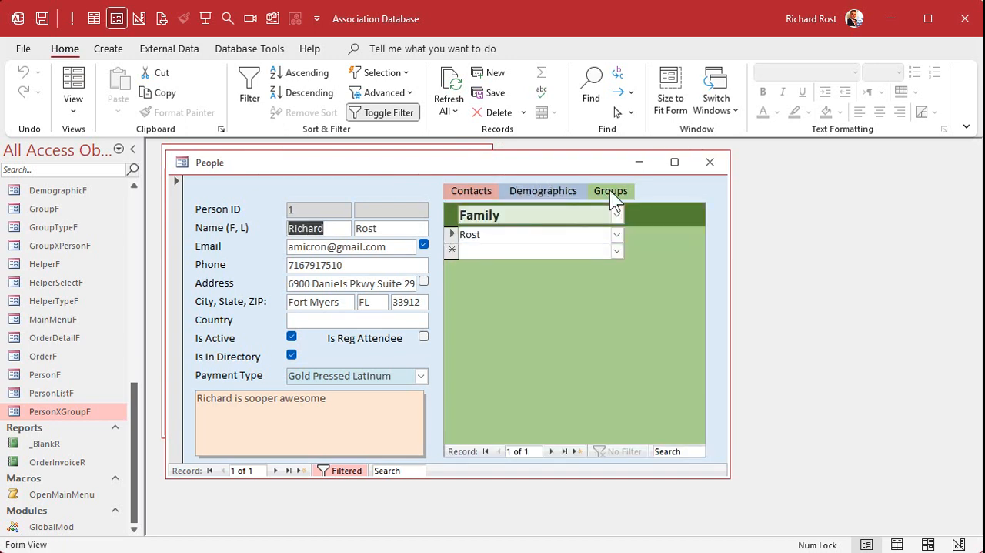
{"action": "left_click", "coordinate": [548, 192]}
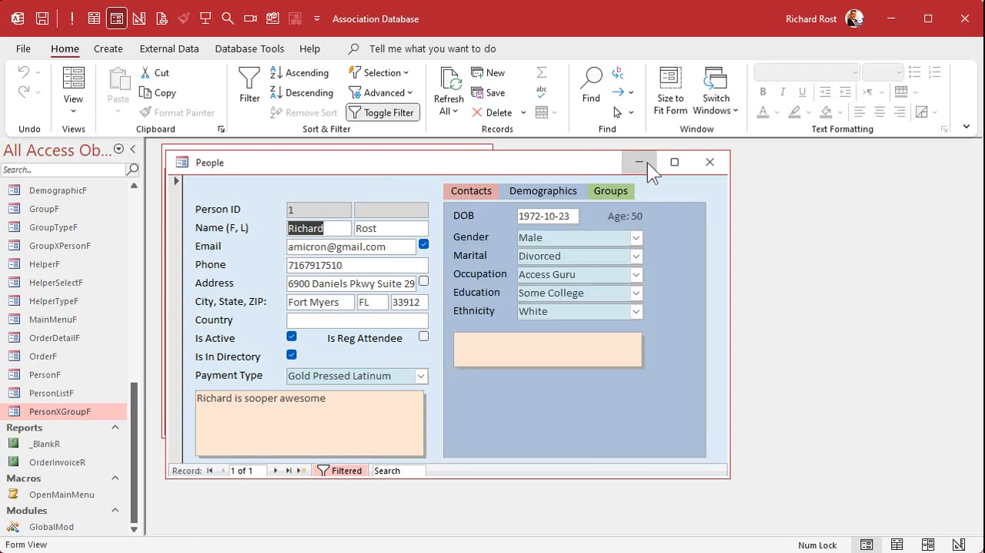
{"action": "left_click", "coordinate": [709, 162]}
{"action": "left_click", "coordinate": [443, 180]}
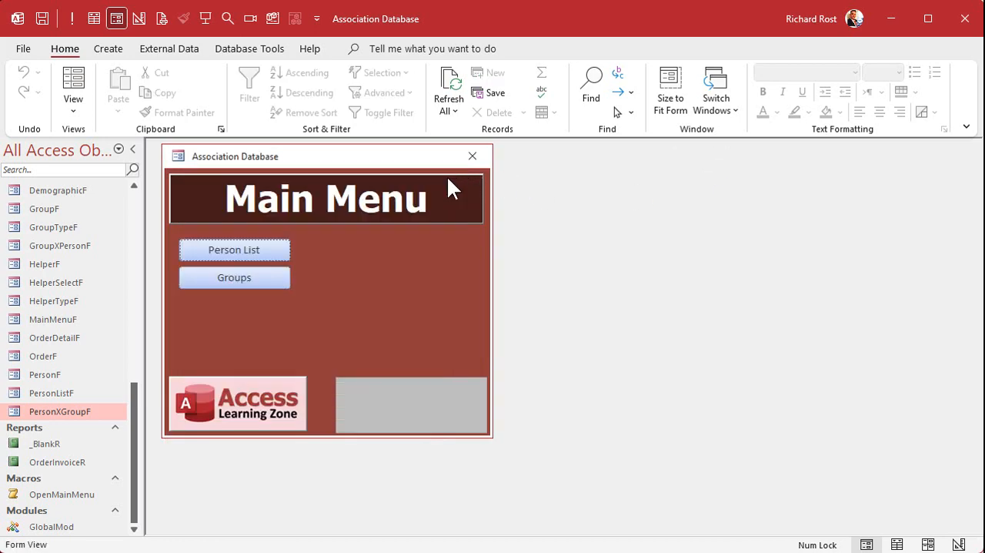
Step: Search the current project's VBA code for "family" and close the search
{"action": "key", "text": "alt+F11"}
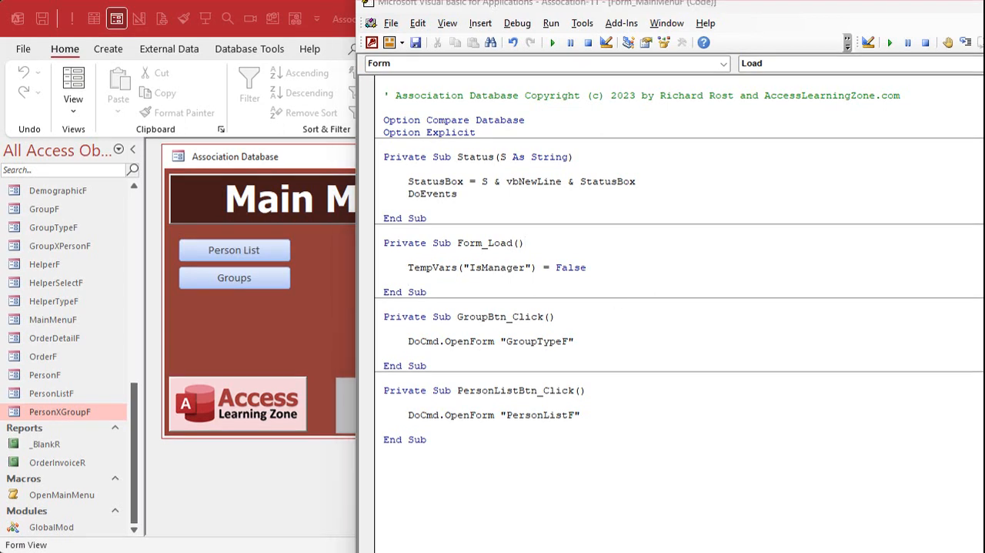
{"action": "key", "text": "ctrl+f"}
{"action": "type", "text": "family"}
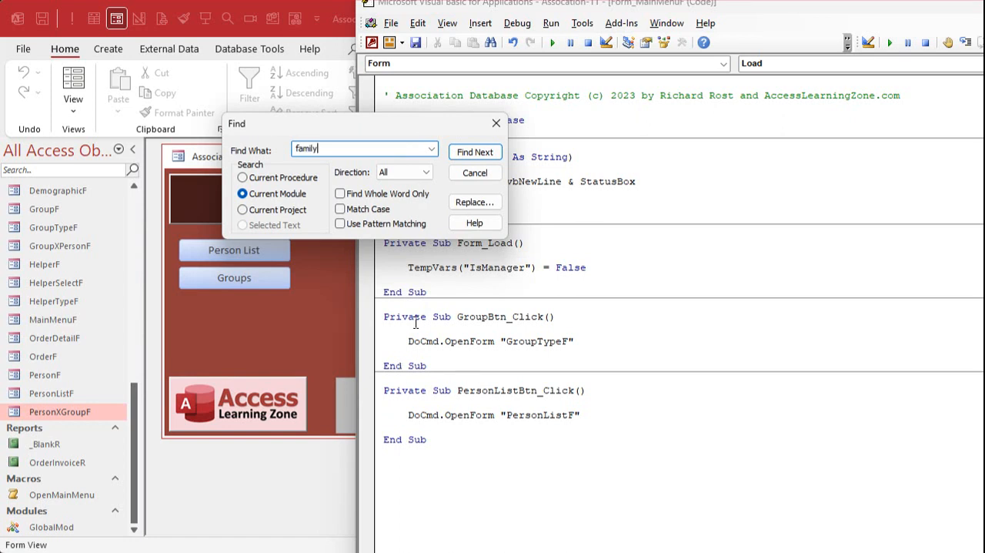
{"action": "left_click", "coordinate": [307, 220]}
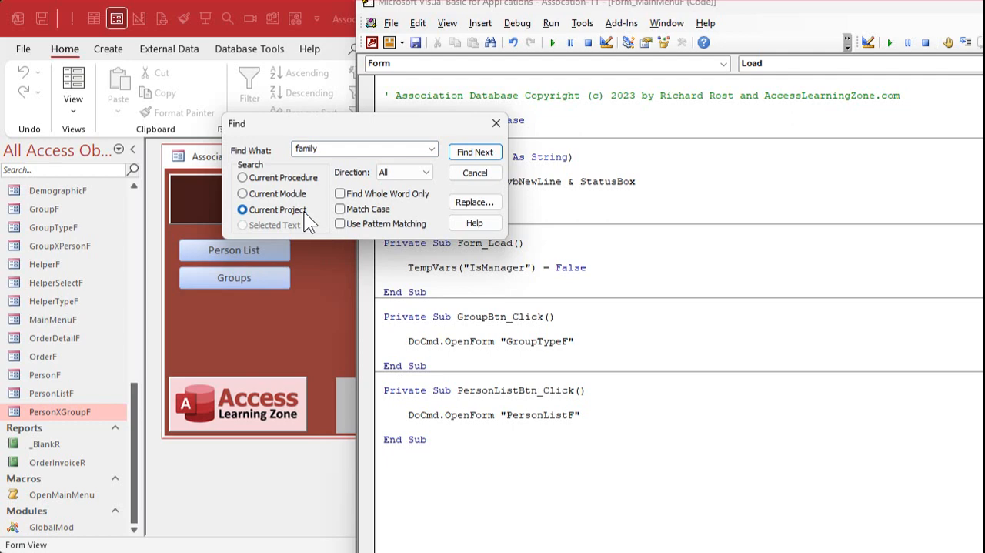
{"action": "left_click", "coordinate": [468, 154]}
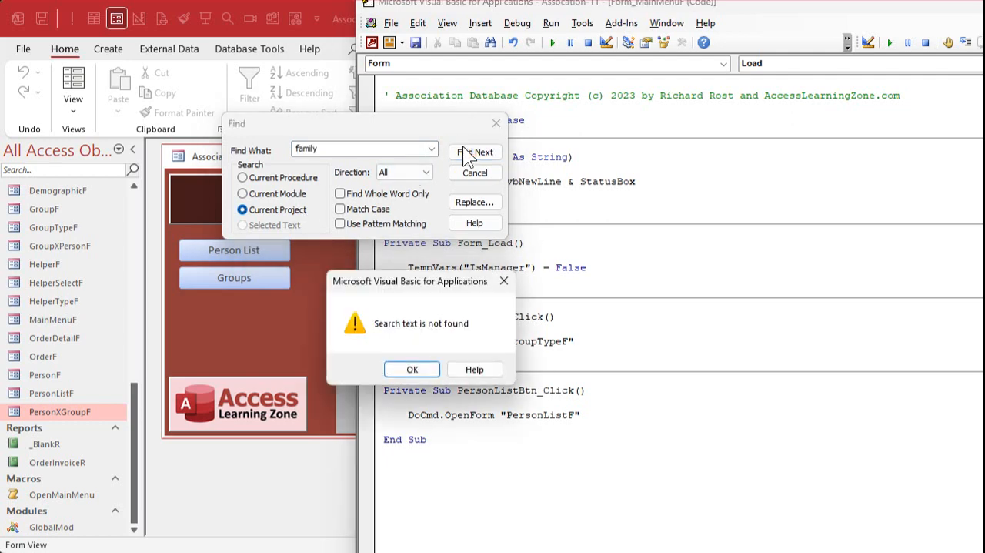
{"action": "left_click", "coordinate": [412, 368]}
{"action": "left_click", "coordinate": [552, 170]}
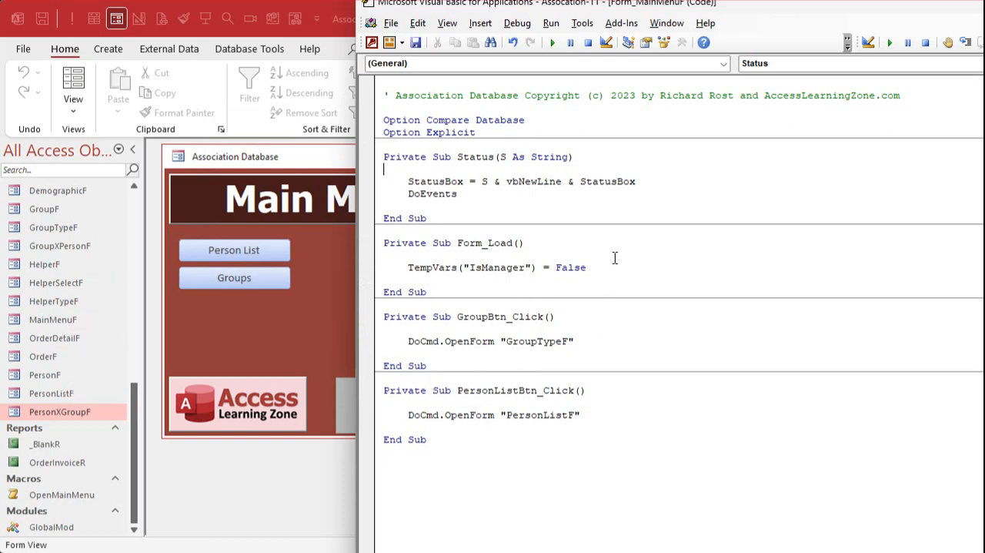
Step: Compile the VBA project's code and return to the main menu in Access
{"action": "left_click", "coordinate": [517, 23]}
{"action": "left_click", "coordinate": [527, 37]}
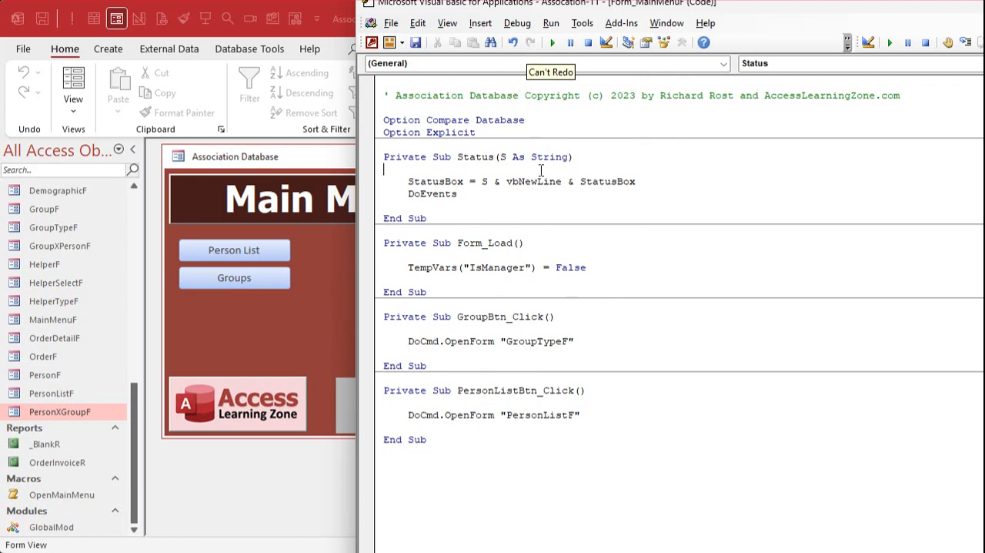
{"action": "key", "text": "alt+F11"}
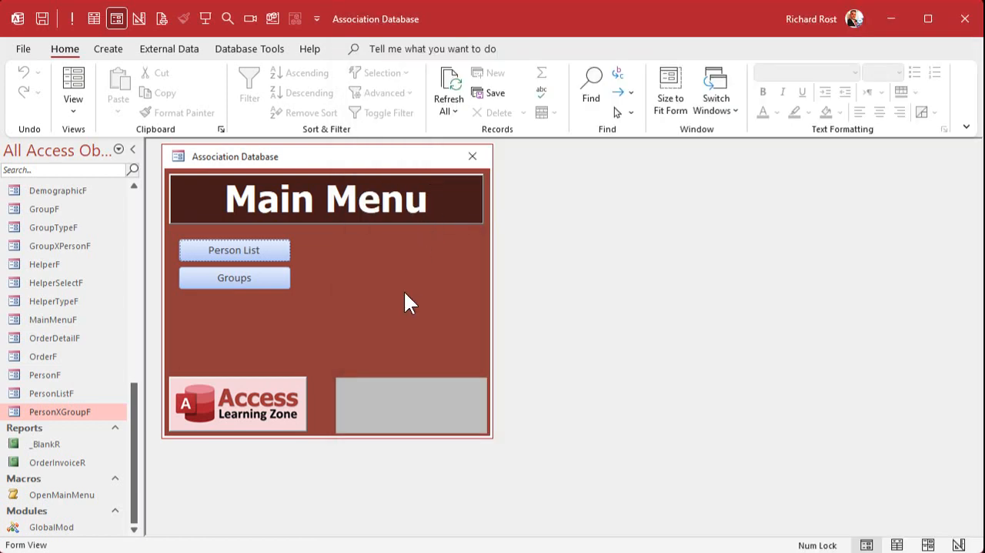